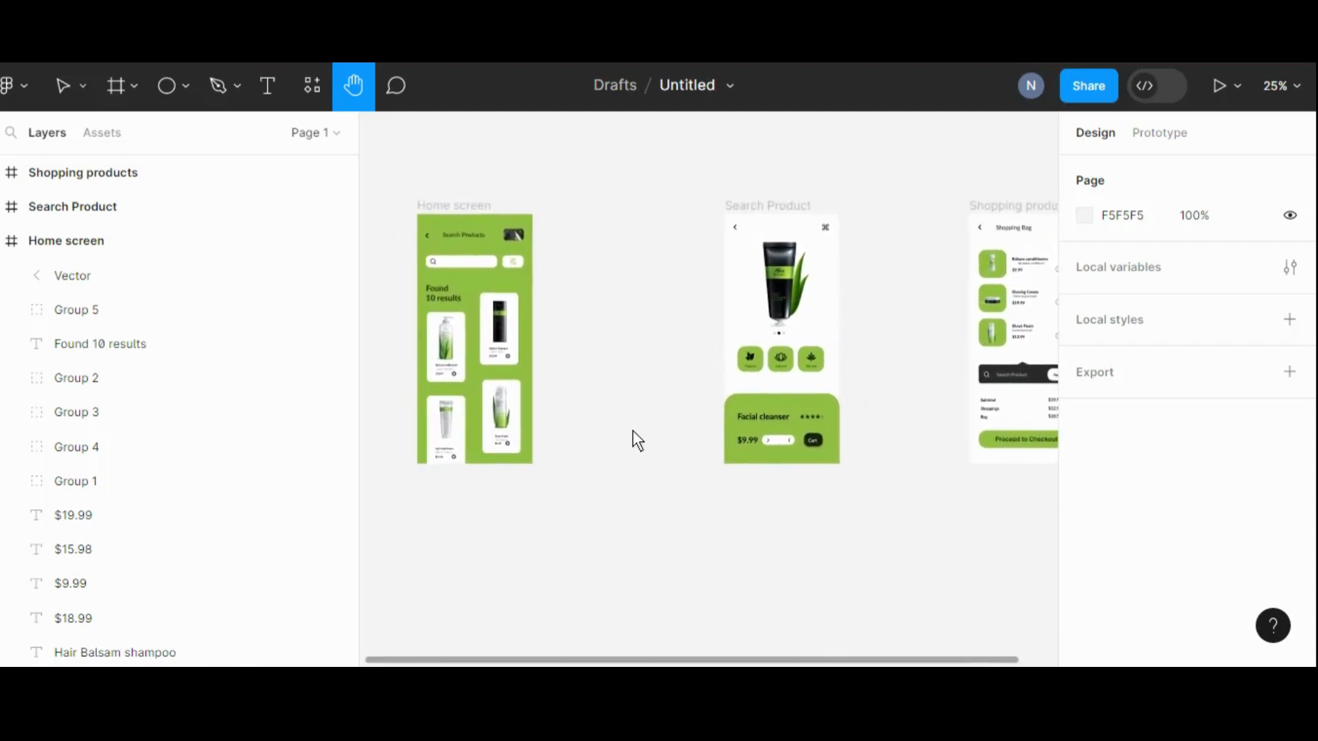
# - Add an iPhone 14 Pro Max frame between the Home screen and Search Product frames
pyautogui.hotkey('ctrl', '+')
pyautogui.moveTo(636, 358); pyautogui.dragTo(727, 442)
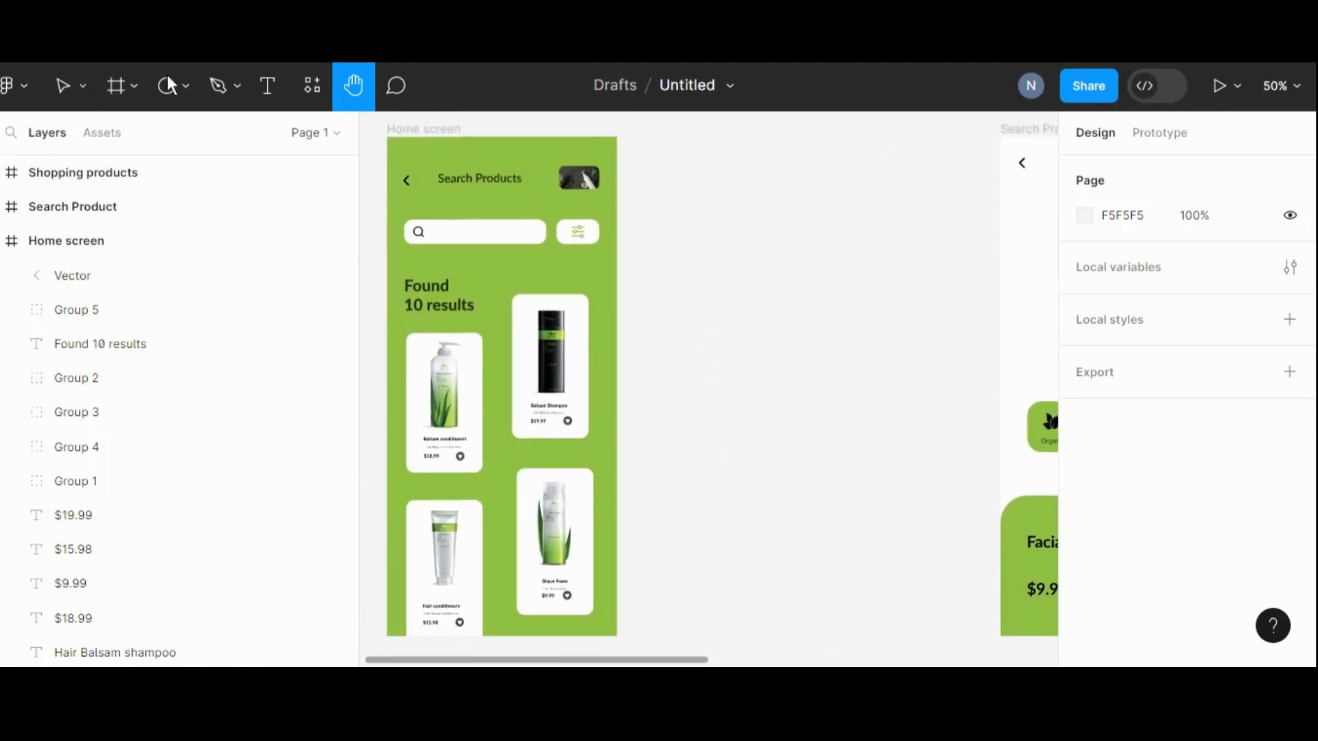
pyautogui.click(135, 83)
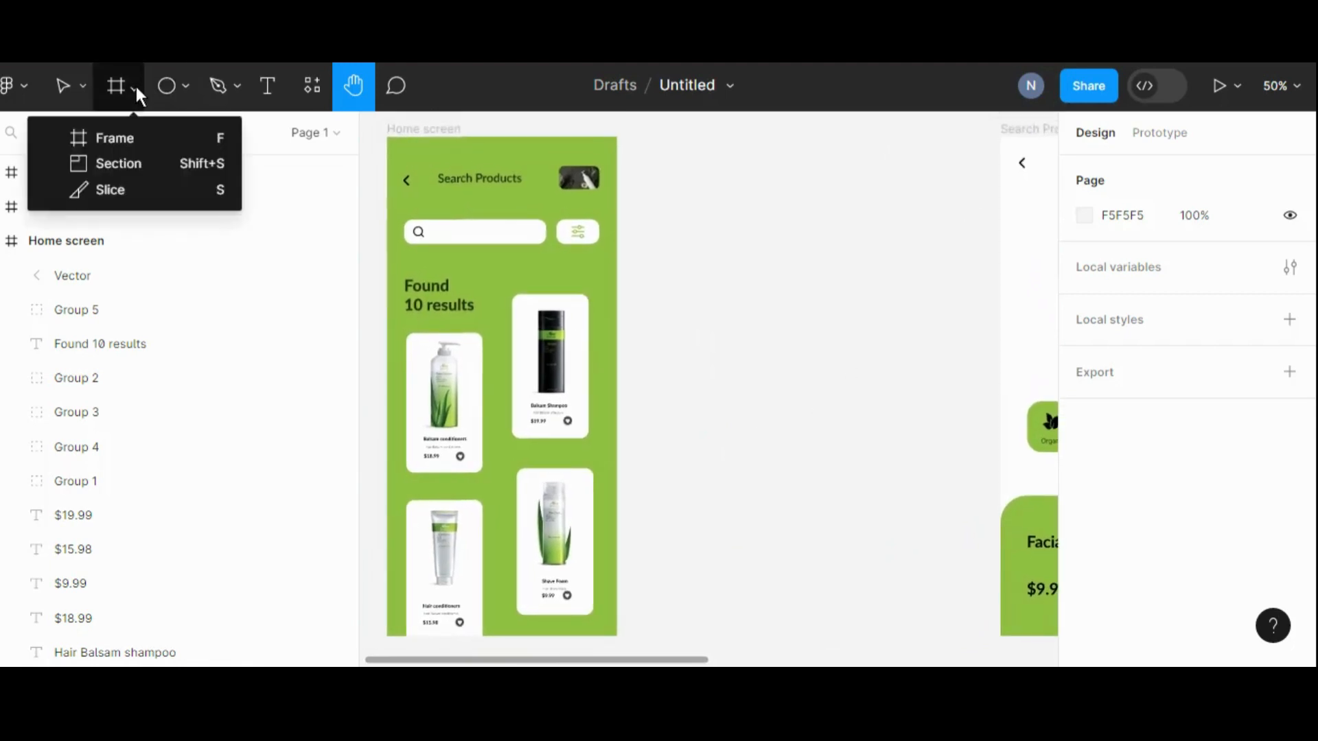
pyautogui.click(140, 140)
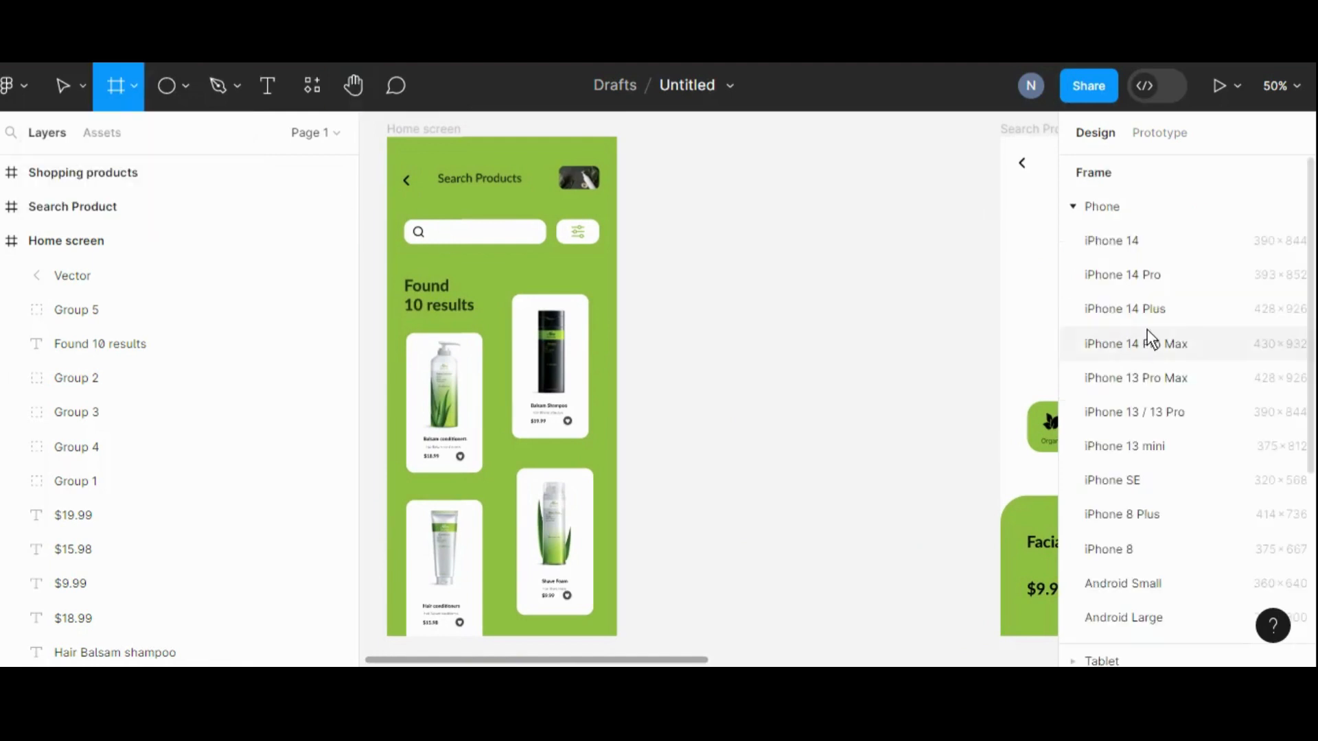
pyautogui.click(1180, 343)
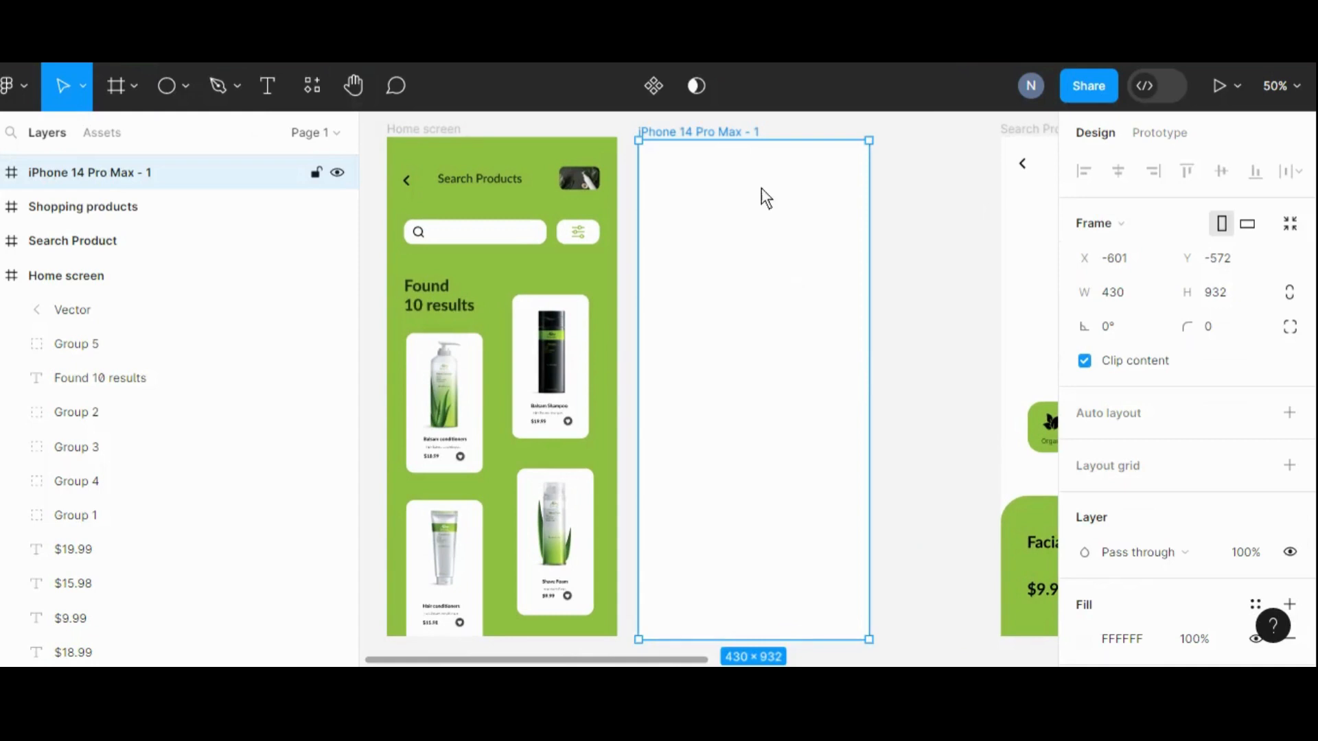
pyautogui.click(917, 217)
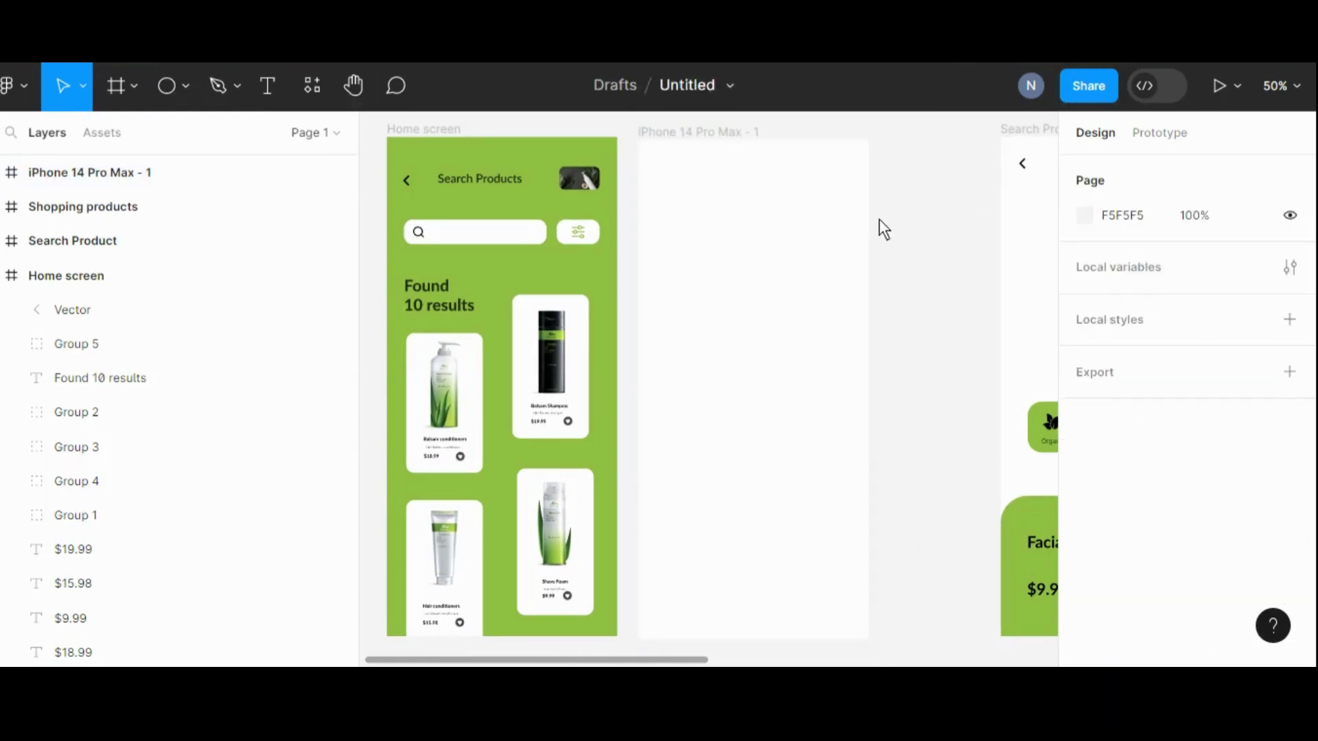
# - Shift the new iPhone 14 Pro Max frame slightly away from the Home screen frame, to about X -577, Y -588
pyautogui.click(682, 131)
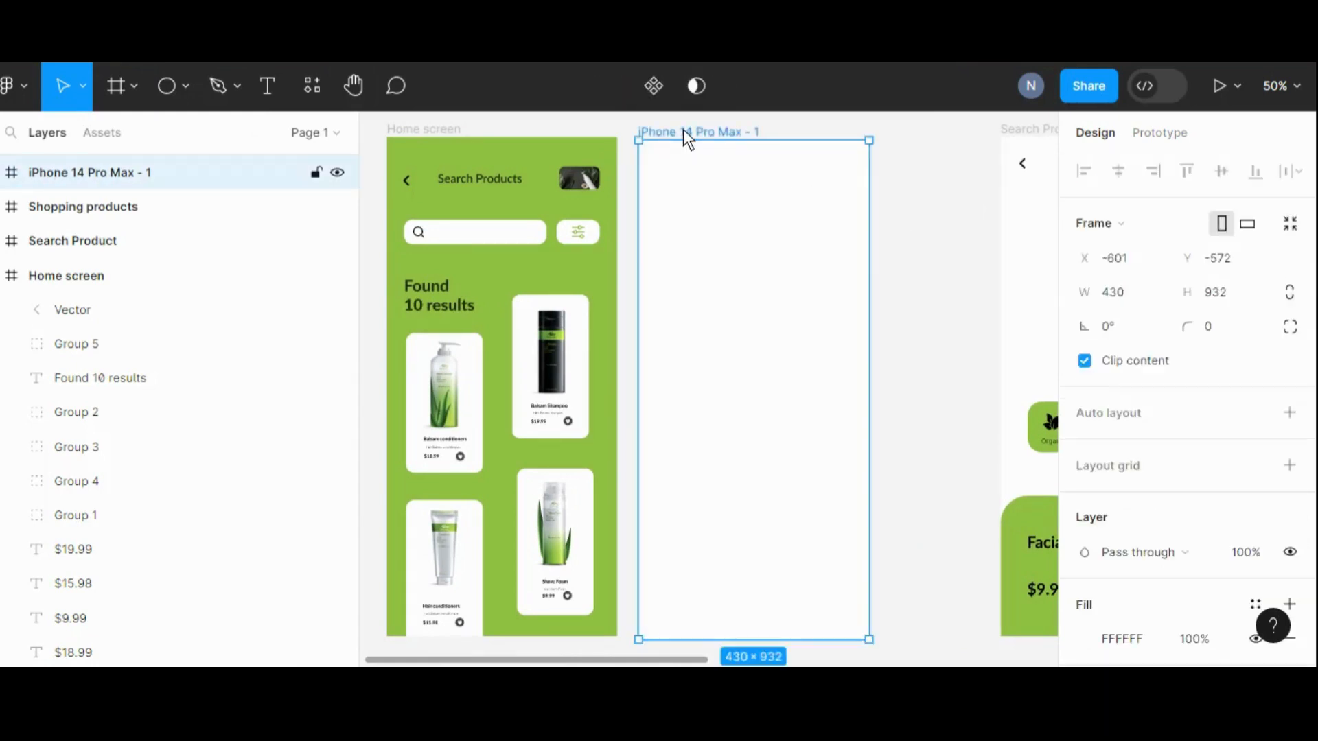
pyautogui.scroll(3, 685, 145)
pyautogui.moveTo(685, 173); pyautogui.dragTo(699, 173)
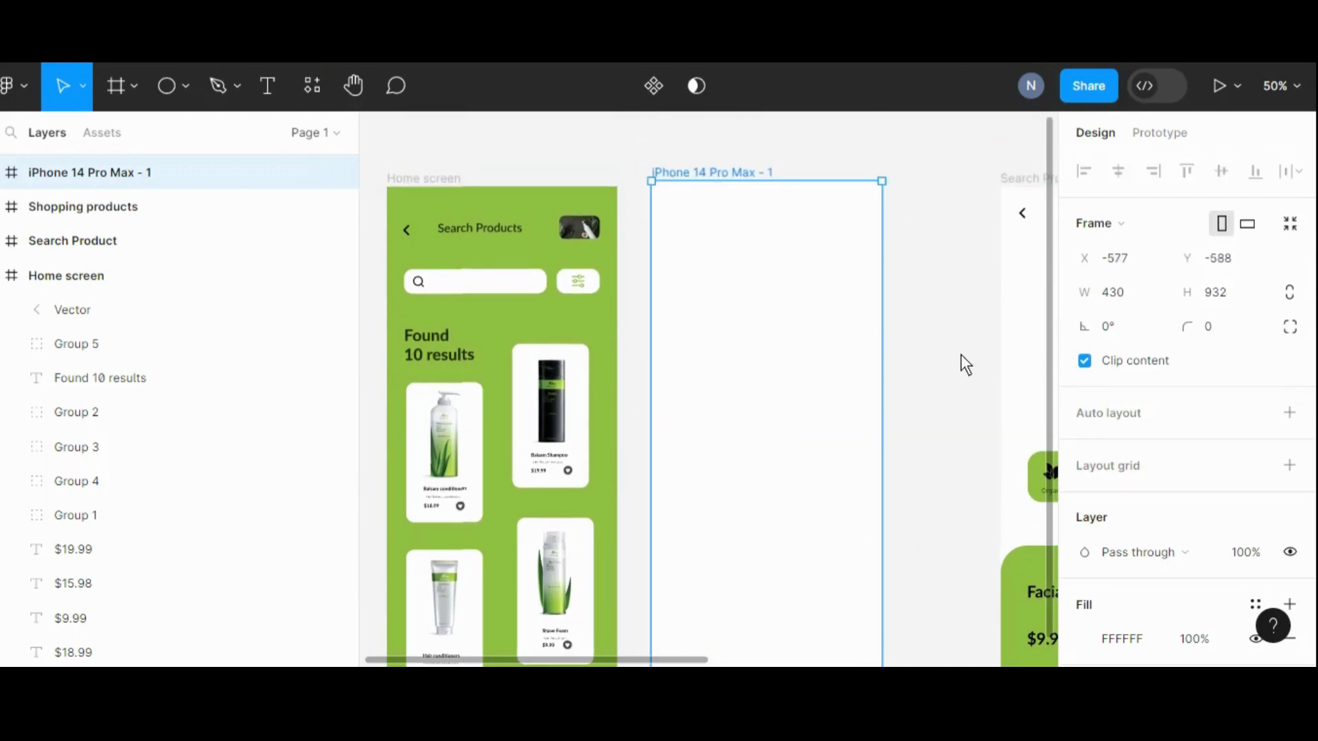
# - Fill the iPhone 14 Pro Max frame with the document's green color 92BF44
pyautogui.scroll(-3, 1128, 585)
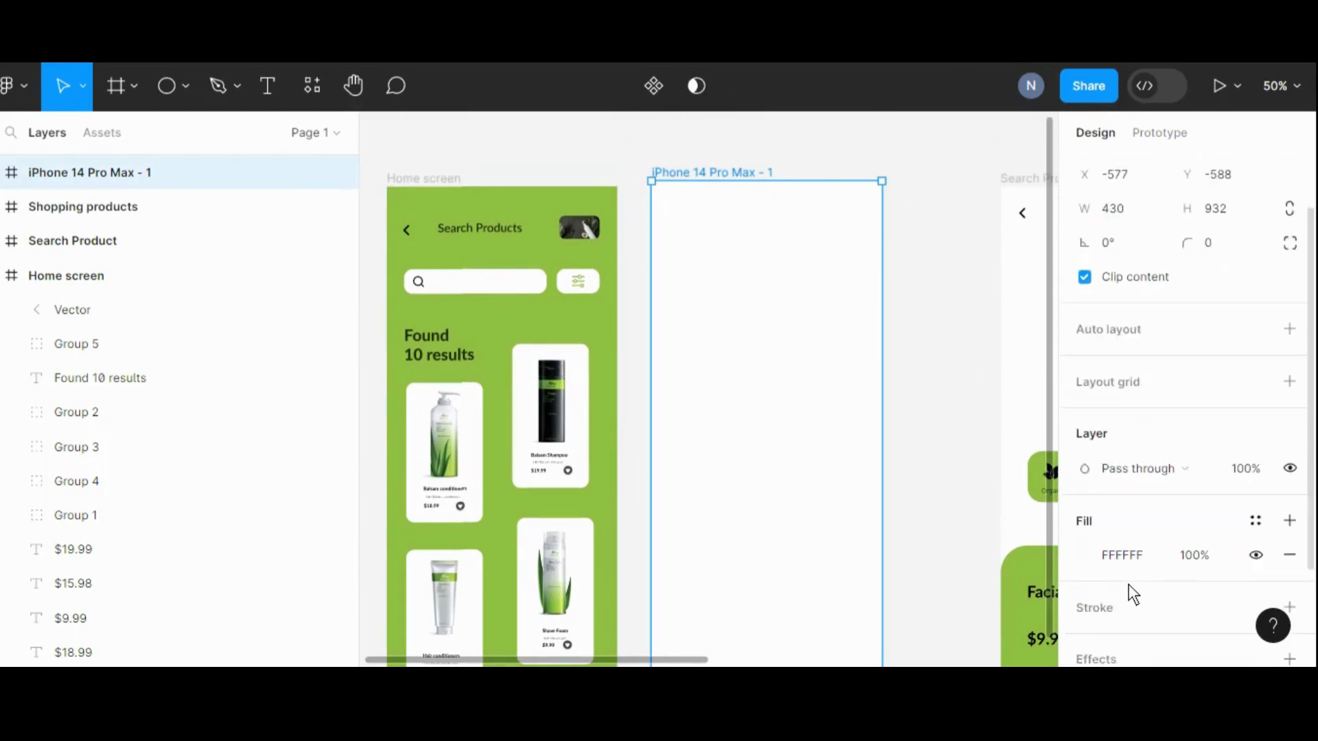
pyautogui.click(1085, 544)
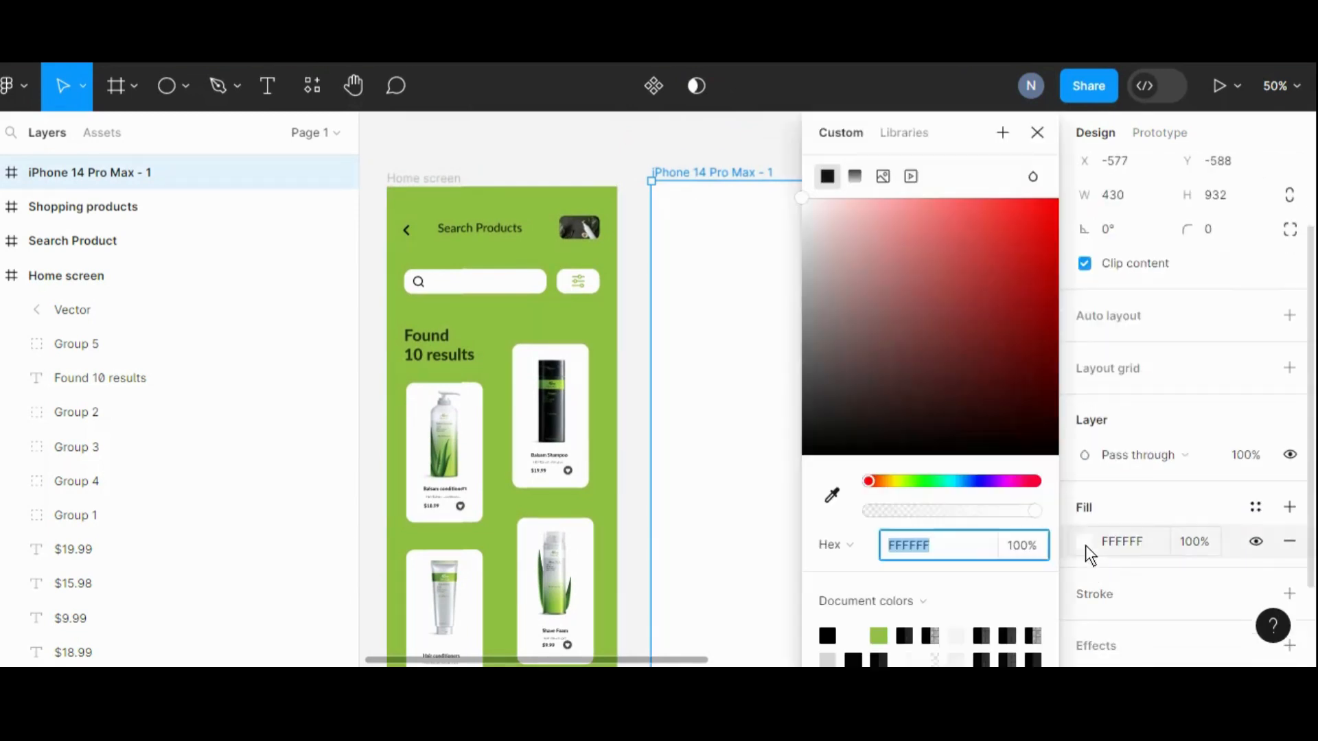
pyautogui.click(879, 637)
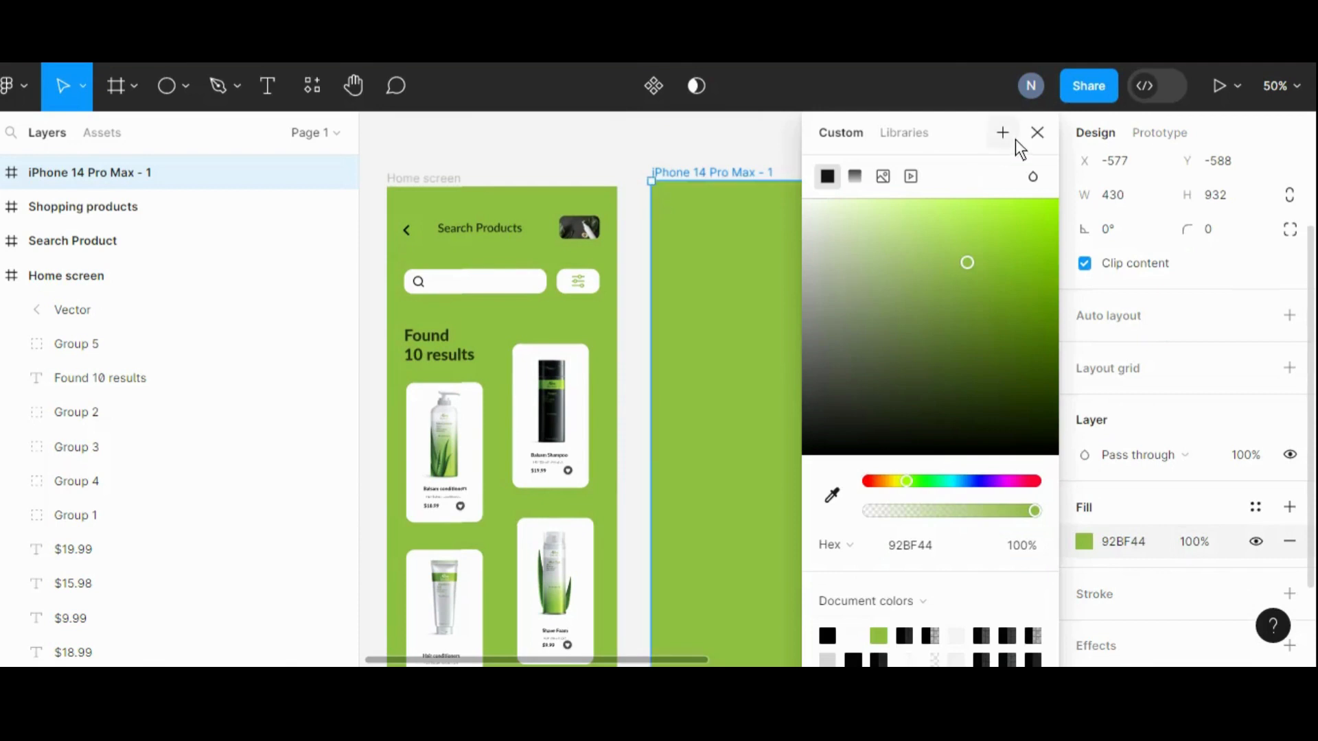
pyautogui.click(1037, 133)
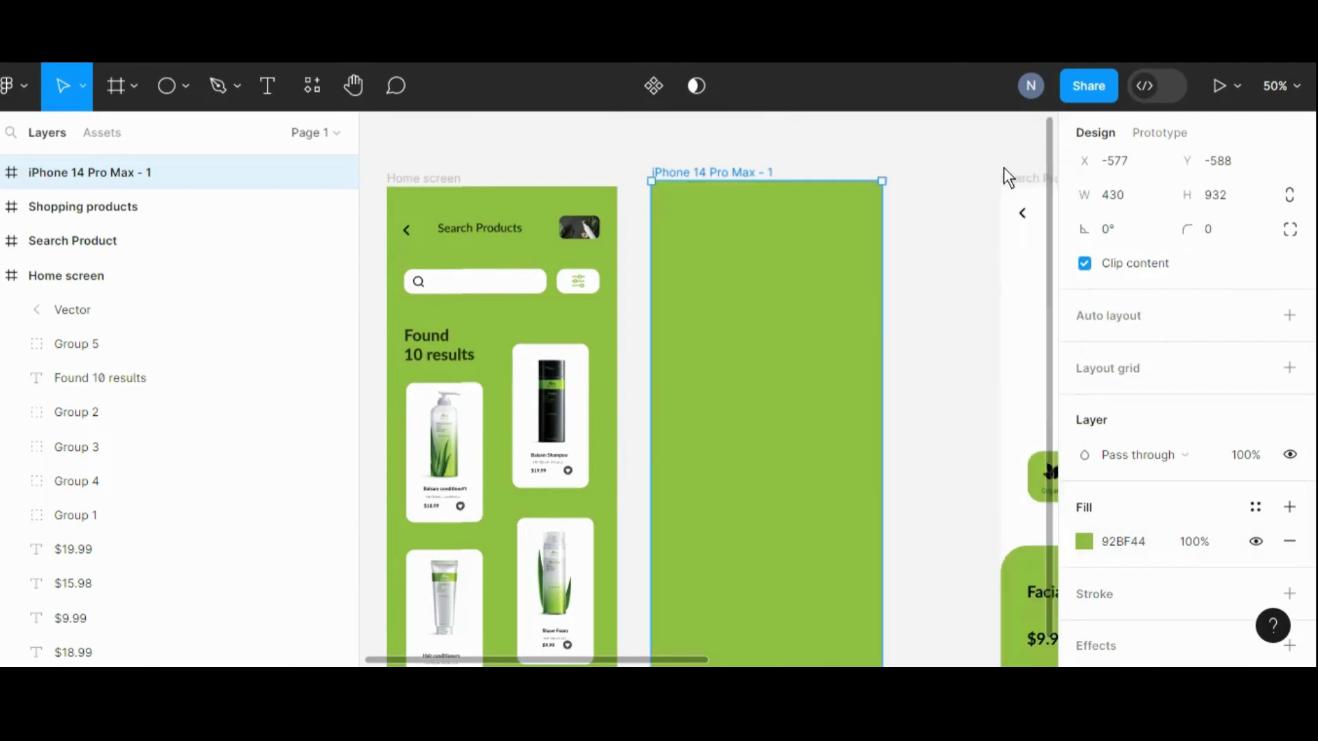
pyautogui.click(900, 318)
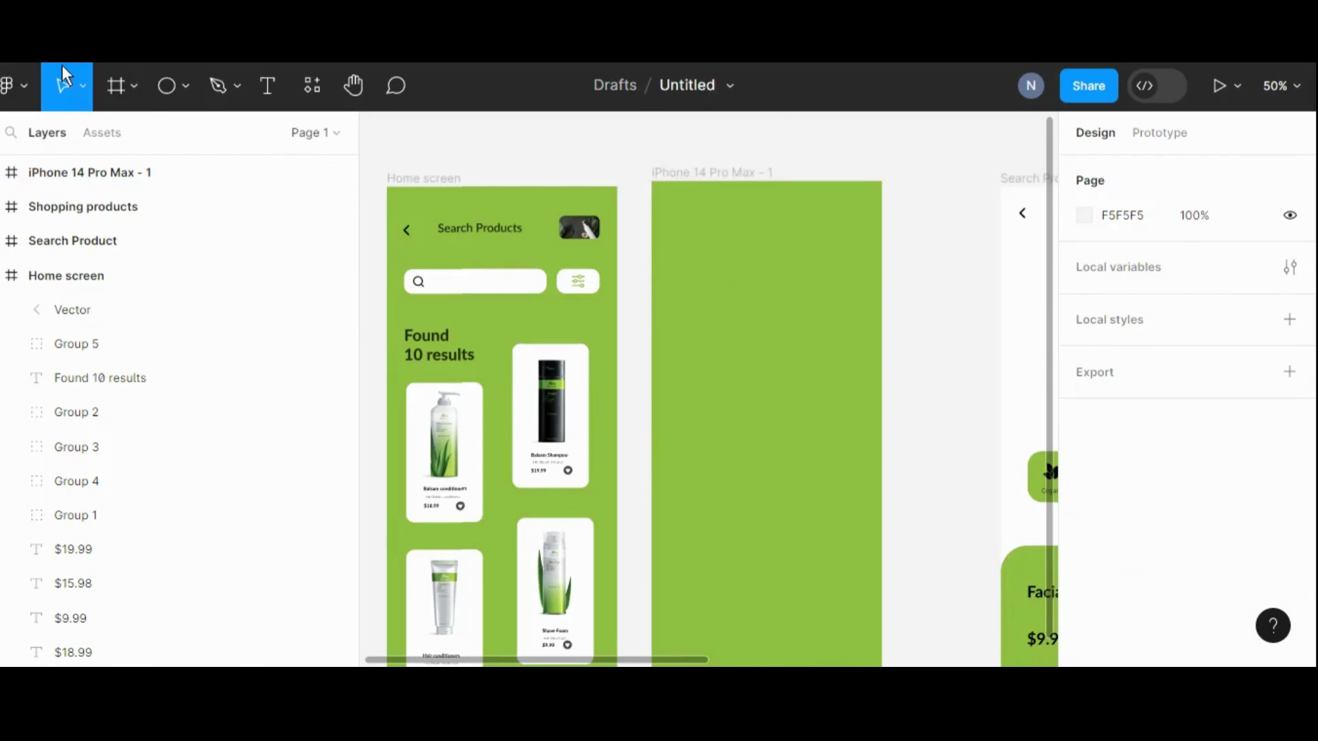
# - Insert the horizontal adjustments icon from the Tabler Icons plugin and place it on the empty canvas beside the green frame
pyautogui.click(20, 91)
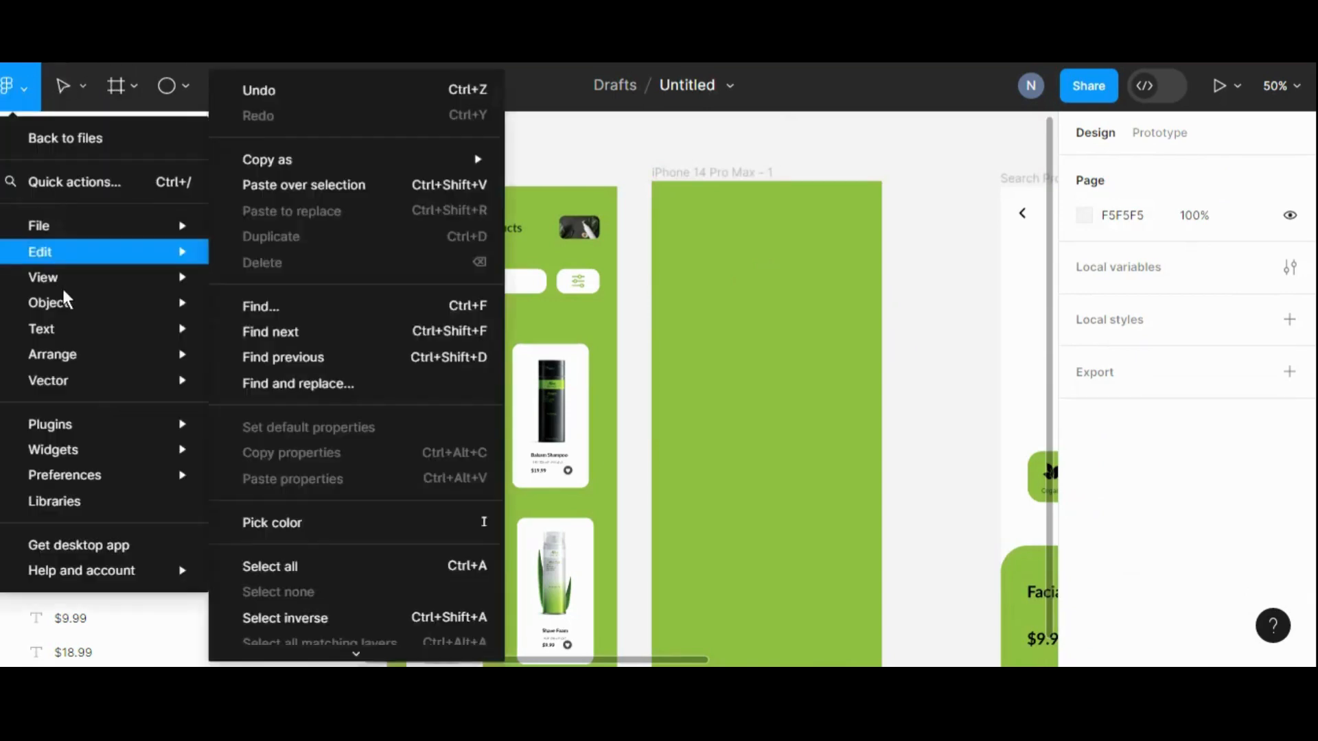
pyautogui.moveTo(77, 420)
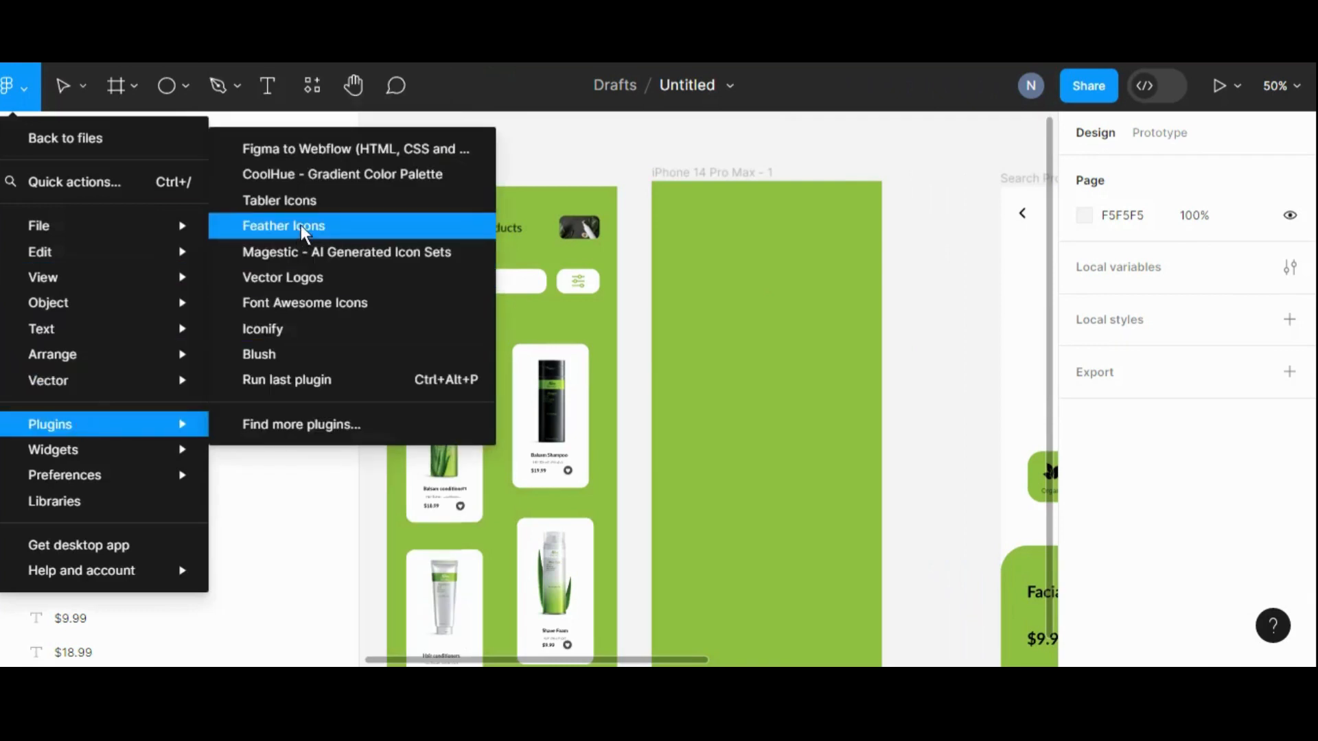
pyautogui.click(321, 208)
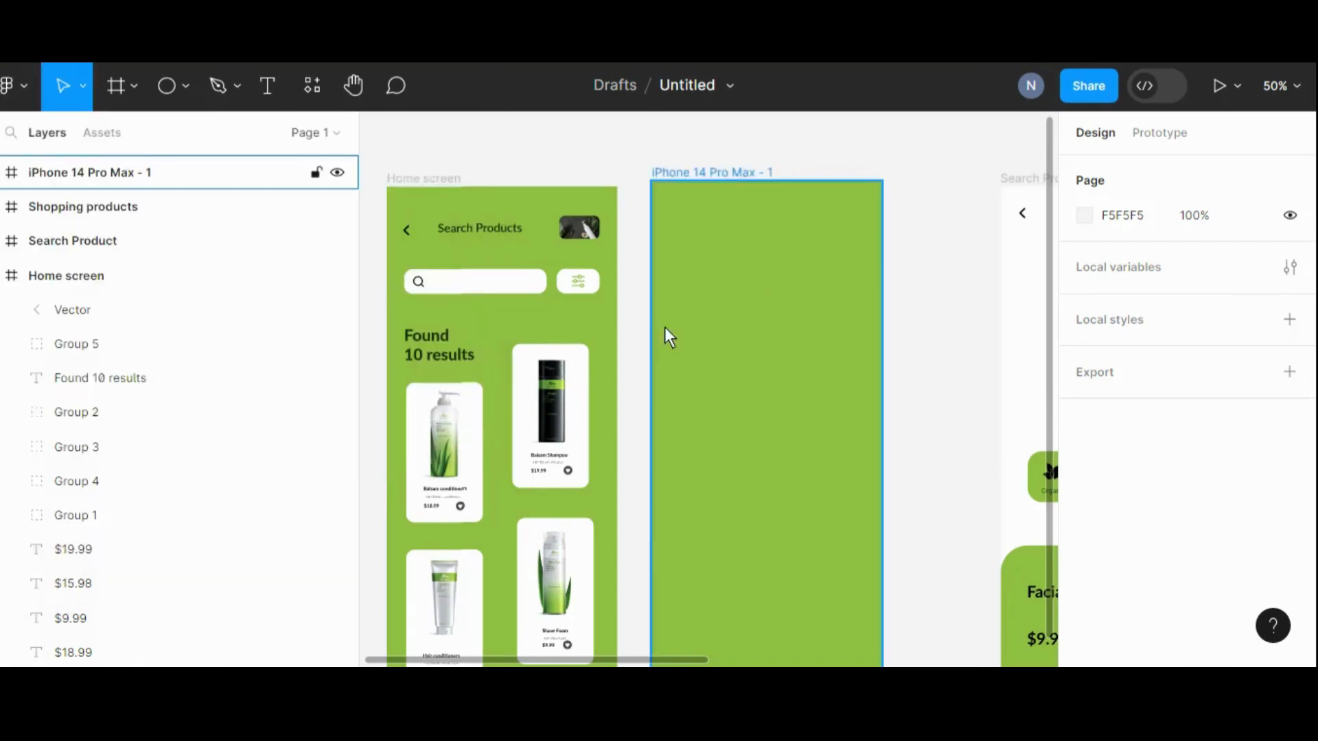
pyautogui.scroll(-4, 585, 435)
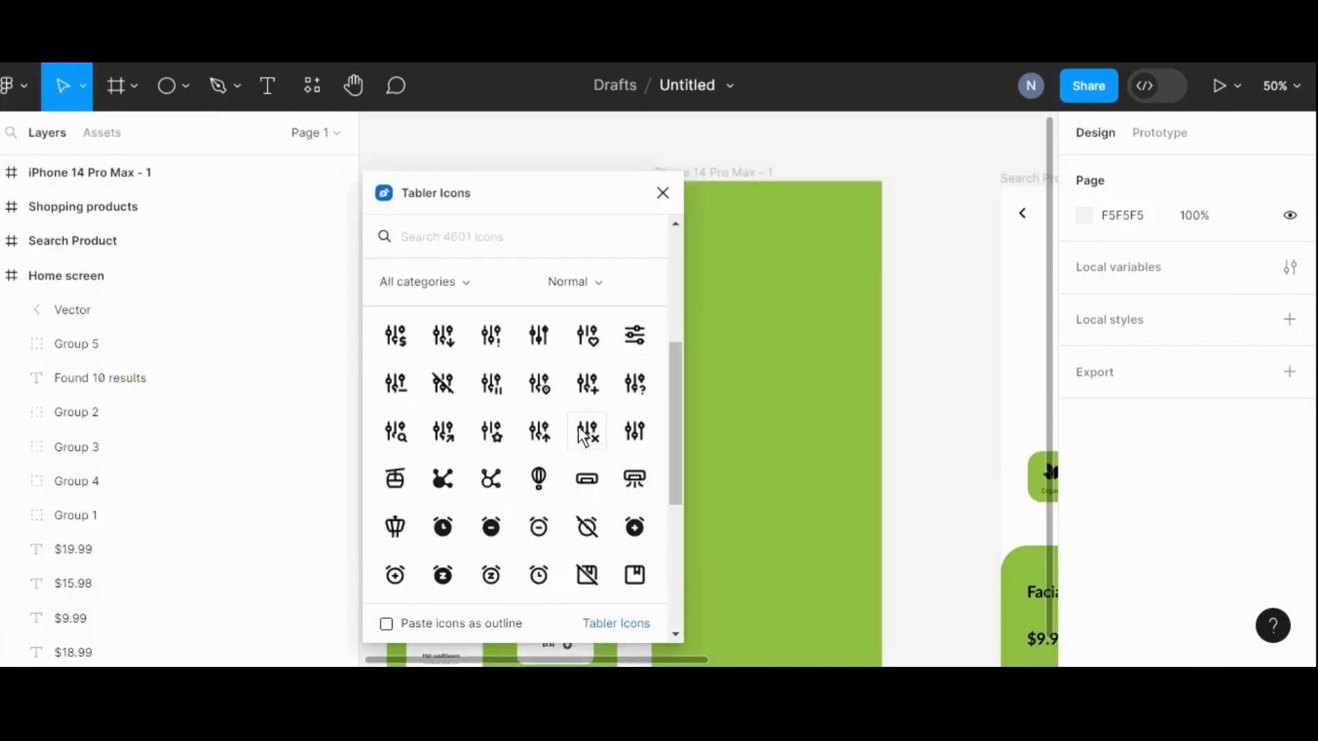
pyautogui.scroll(4, 585, 435)
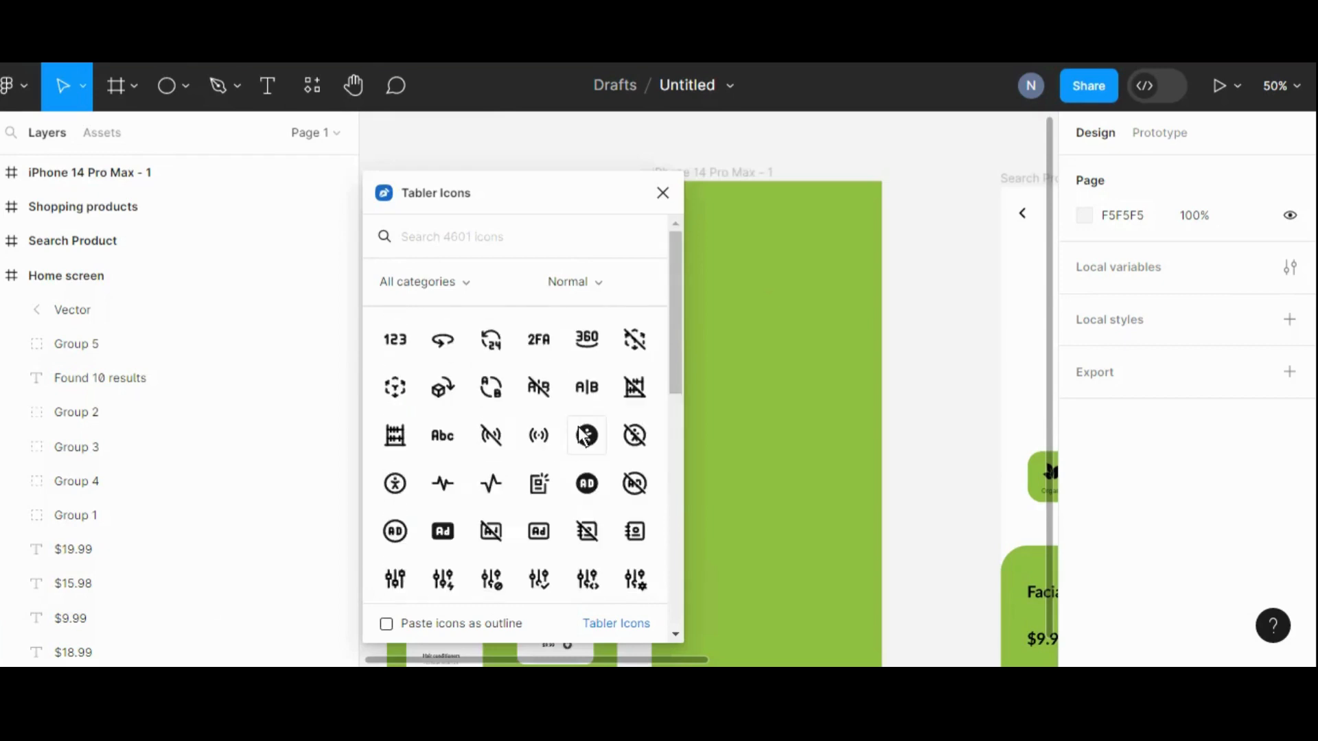
pyautogui.scroll(-2, 584, 436)
pyautogui.scroll(-2, 584, 435)
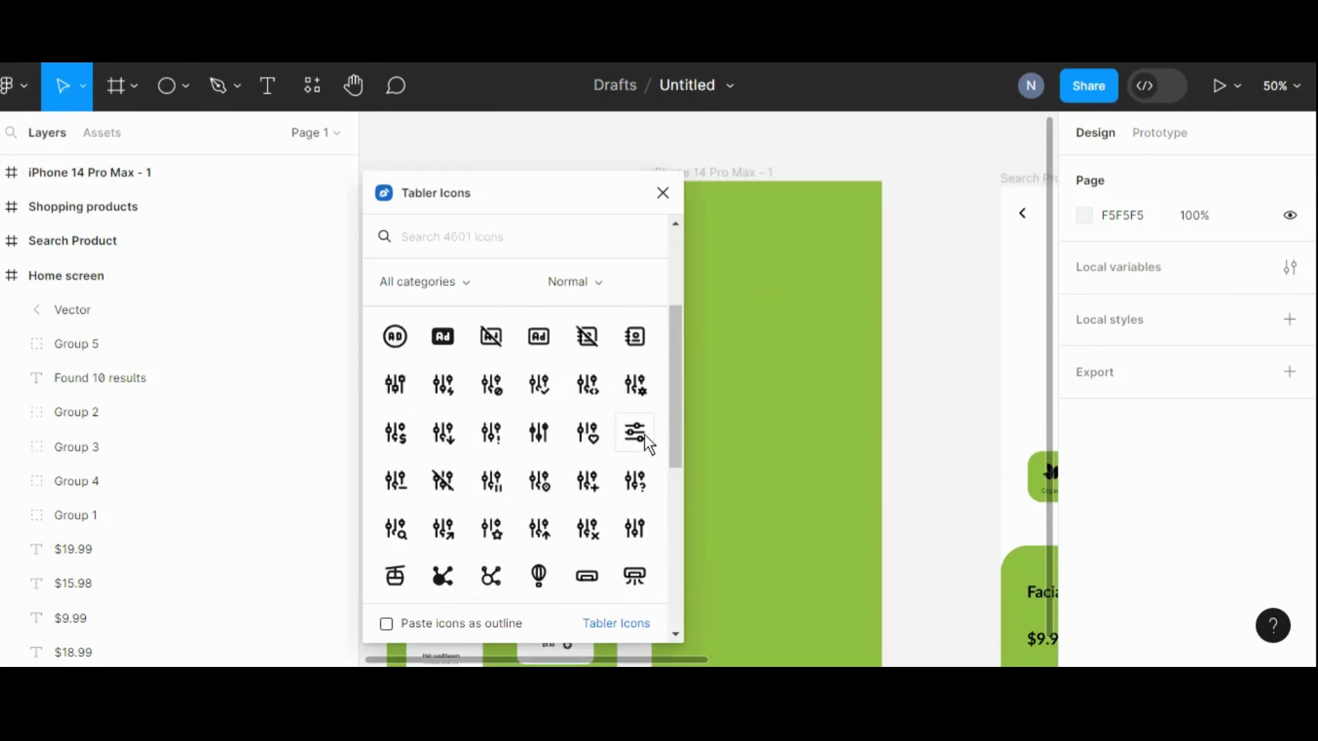
pyautogui.click(636, 431)
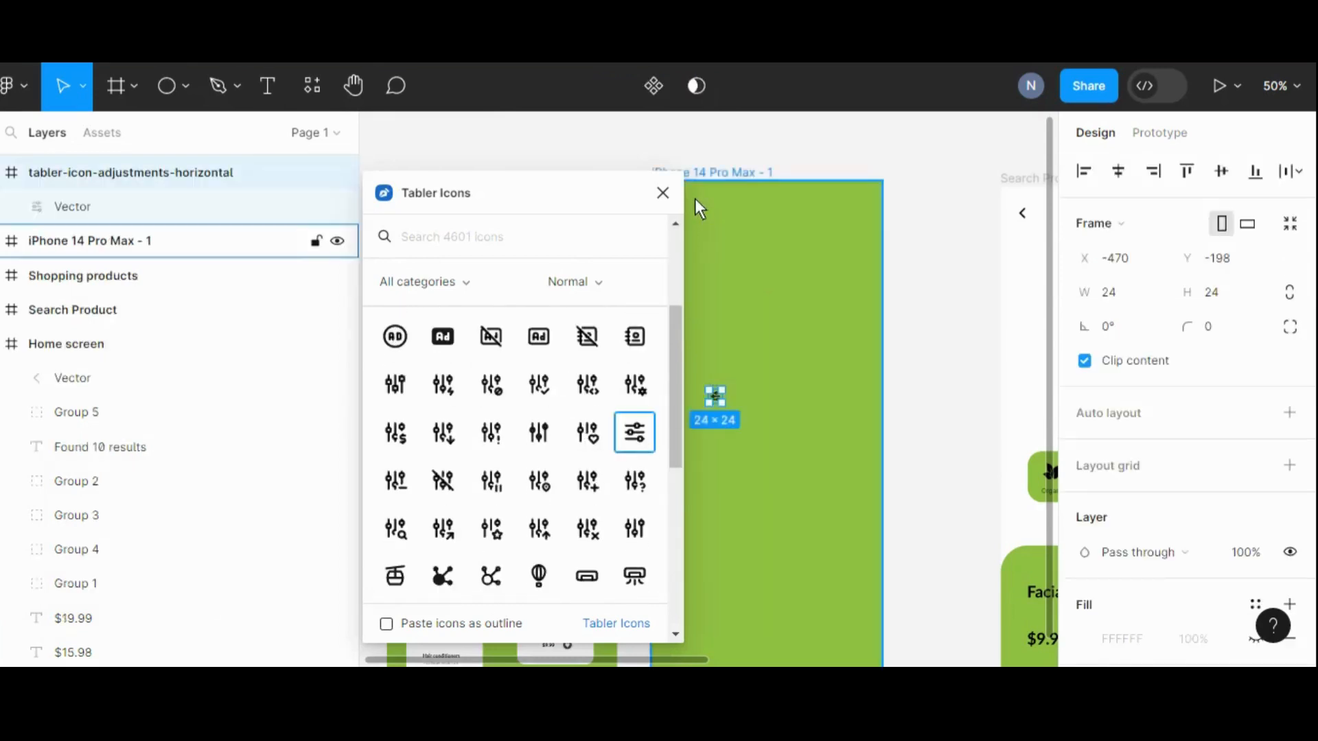
pyautogui.click(664, 195)
pyautogui.moveTo(712, 397); pyautogui.dragTo(919, 280)
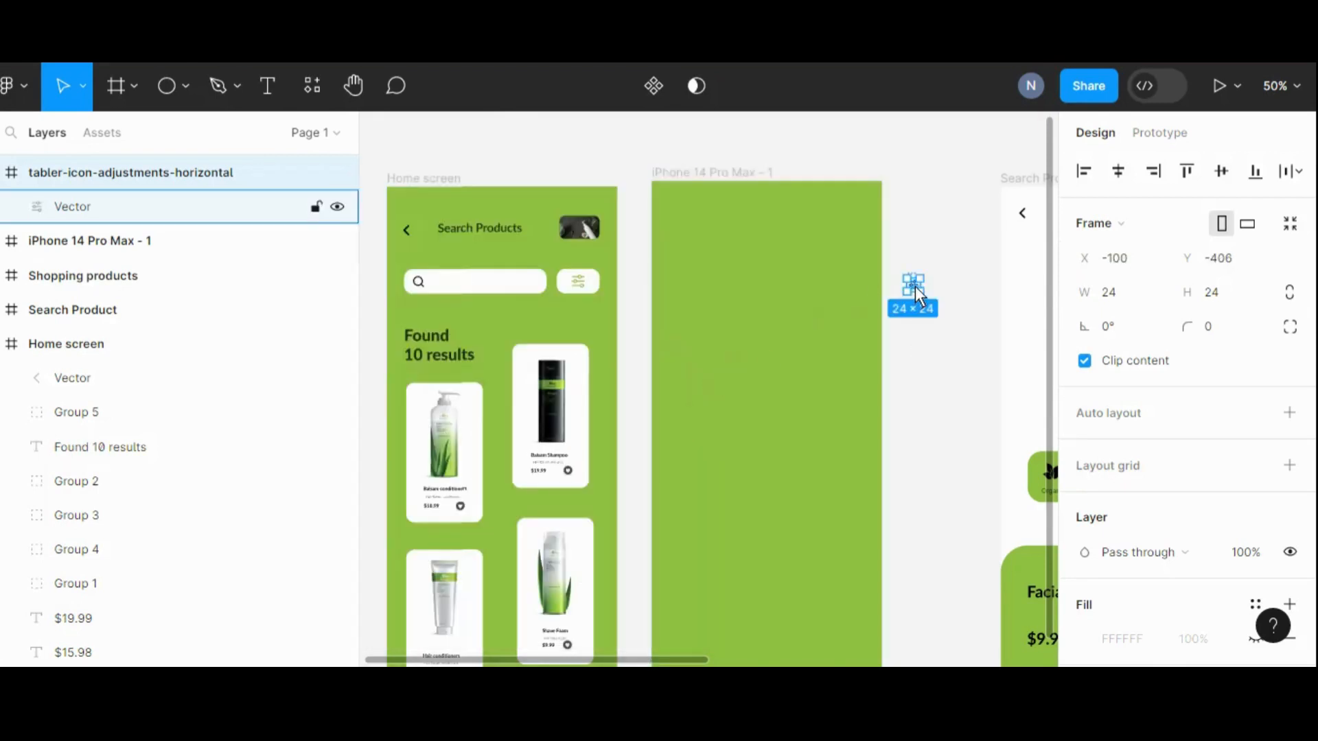
# - Ungroup the adjustments icon's frame and put its bare vector into a group
pyautogui.rightClick(915, 287)
pyautogui.click(937, 411)
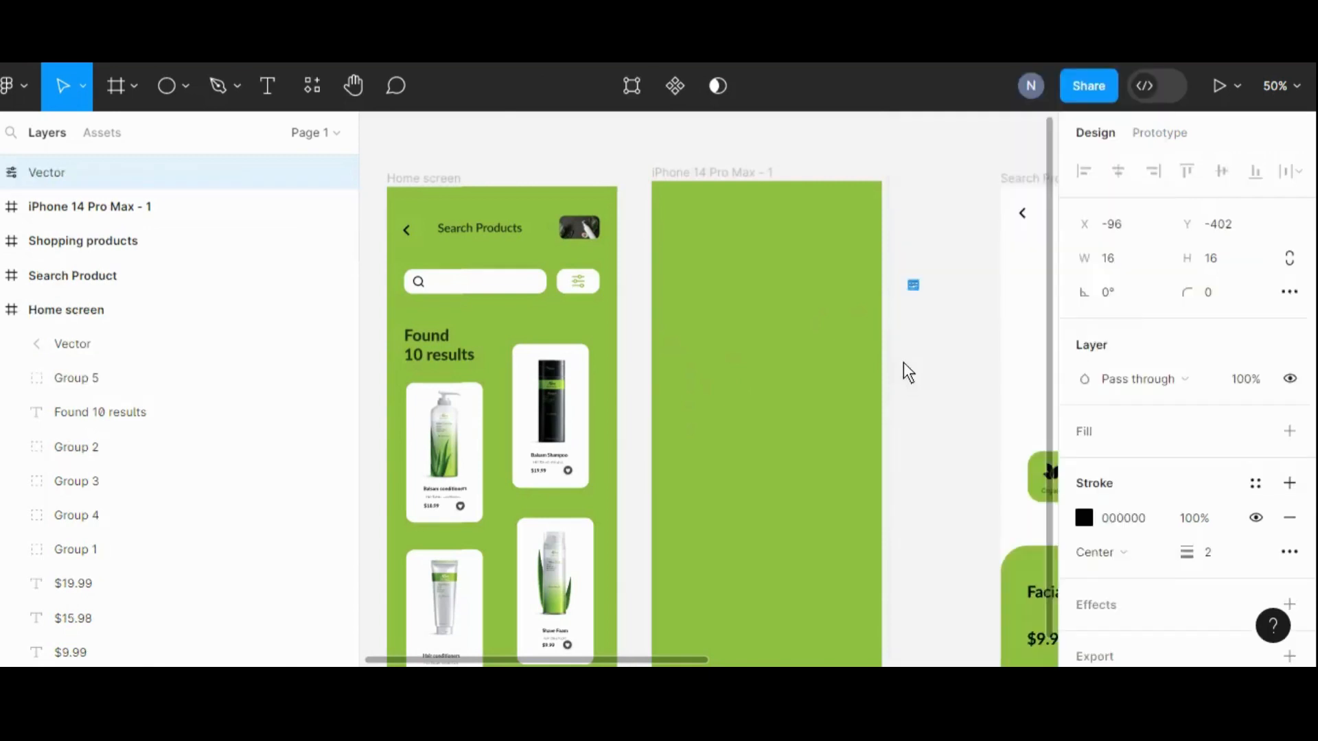
pyautogui.click(922, 282)
pyautogui.click(912, 281)
pyautogui.rightClick(915, 292)
pyautogui.click(941, 309)
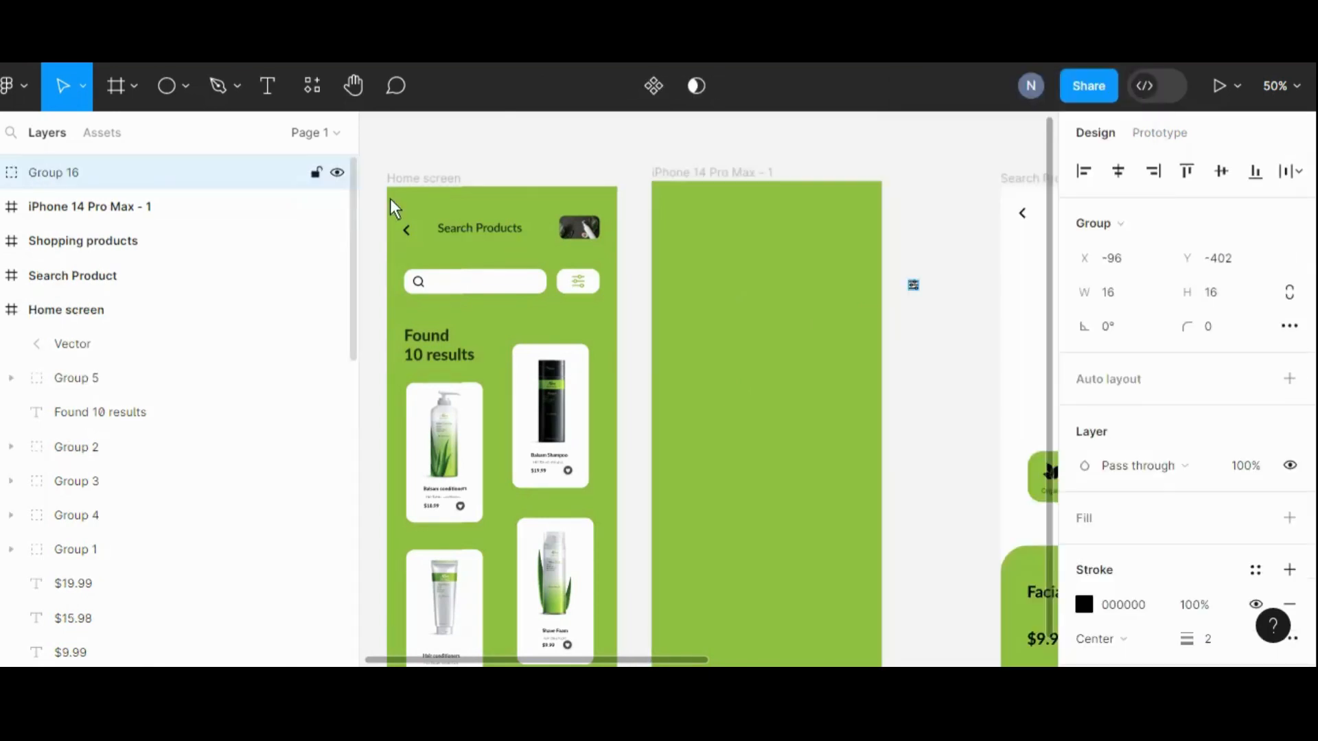
pyautogui.click(29, 89)
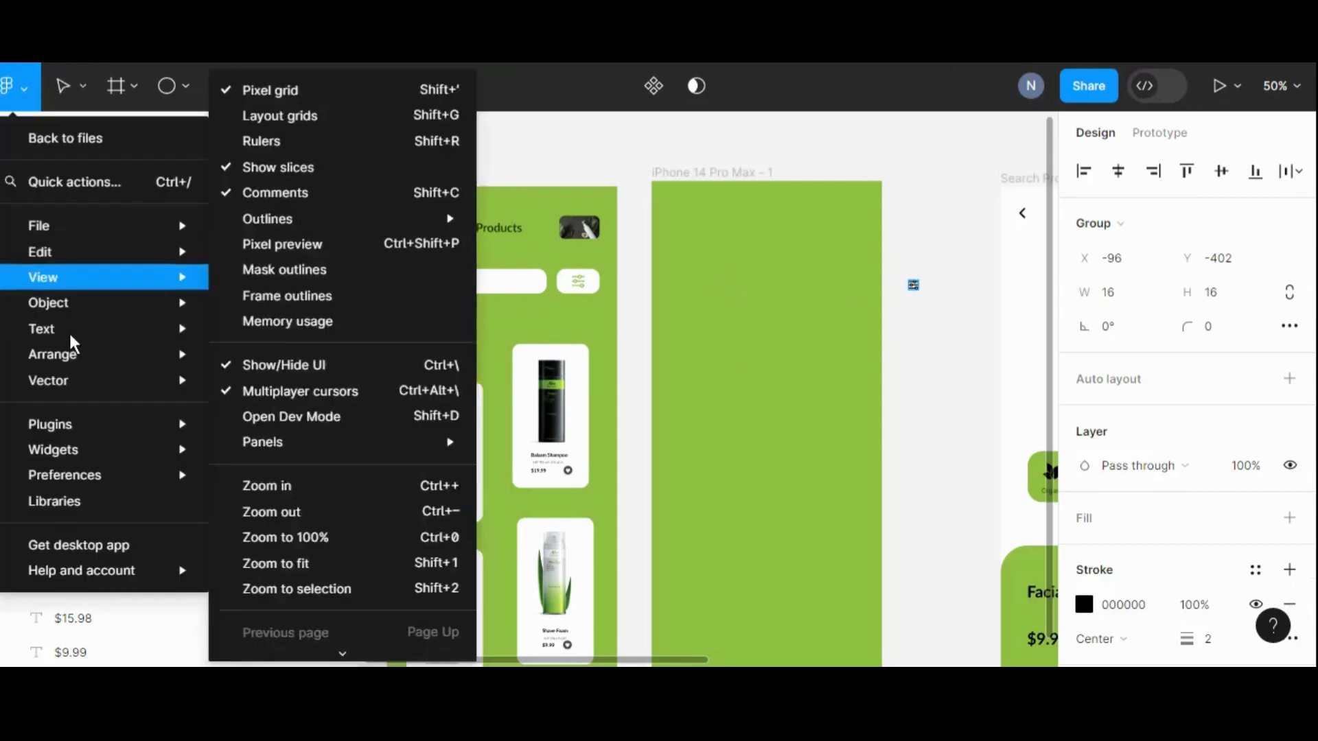
pyautogui.moveTo(75, 429)
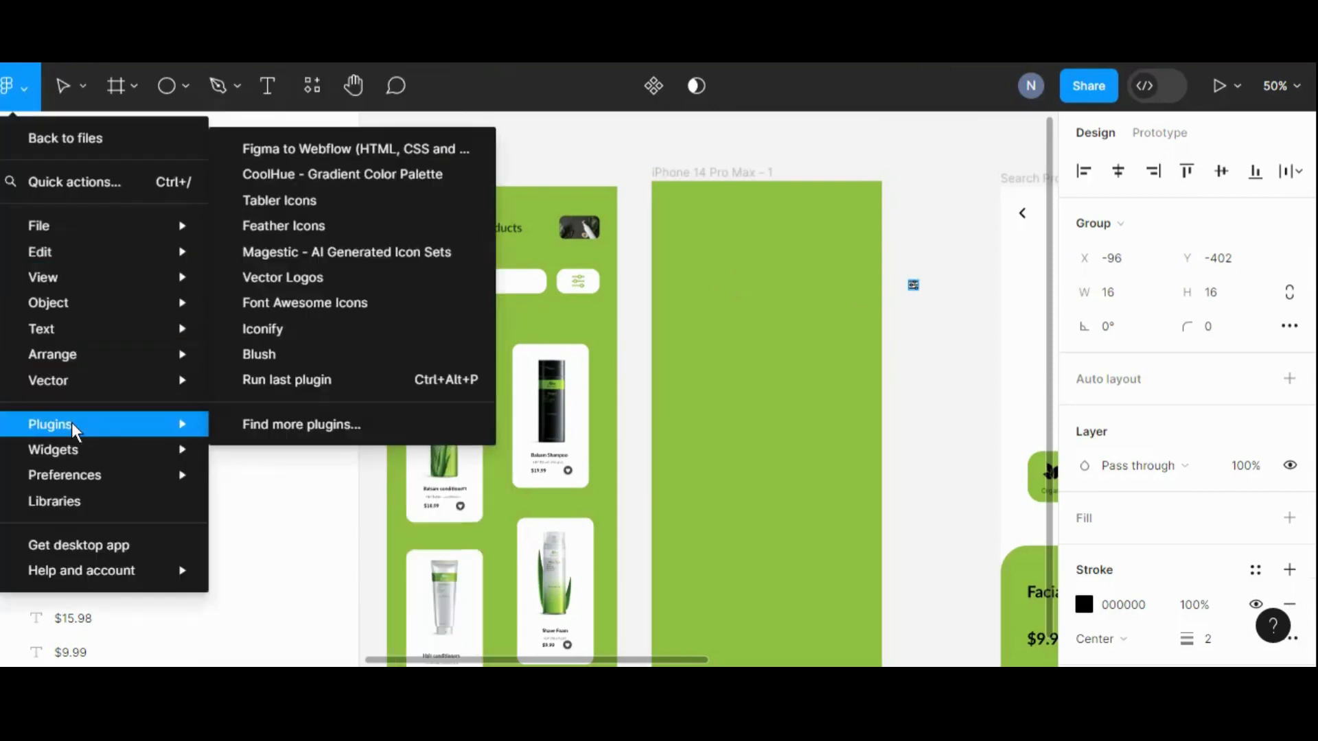
pyautogui.click(265, 227)
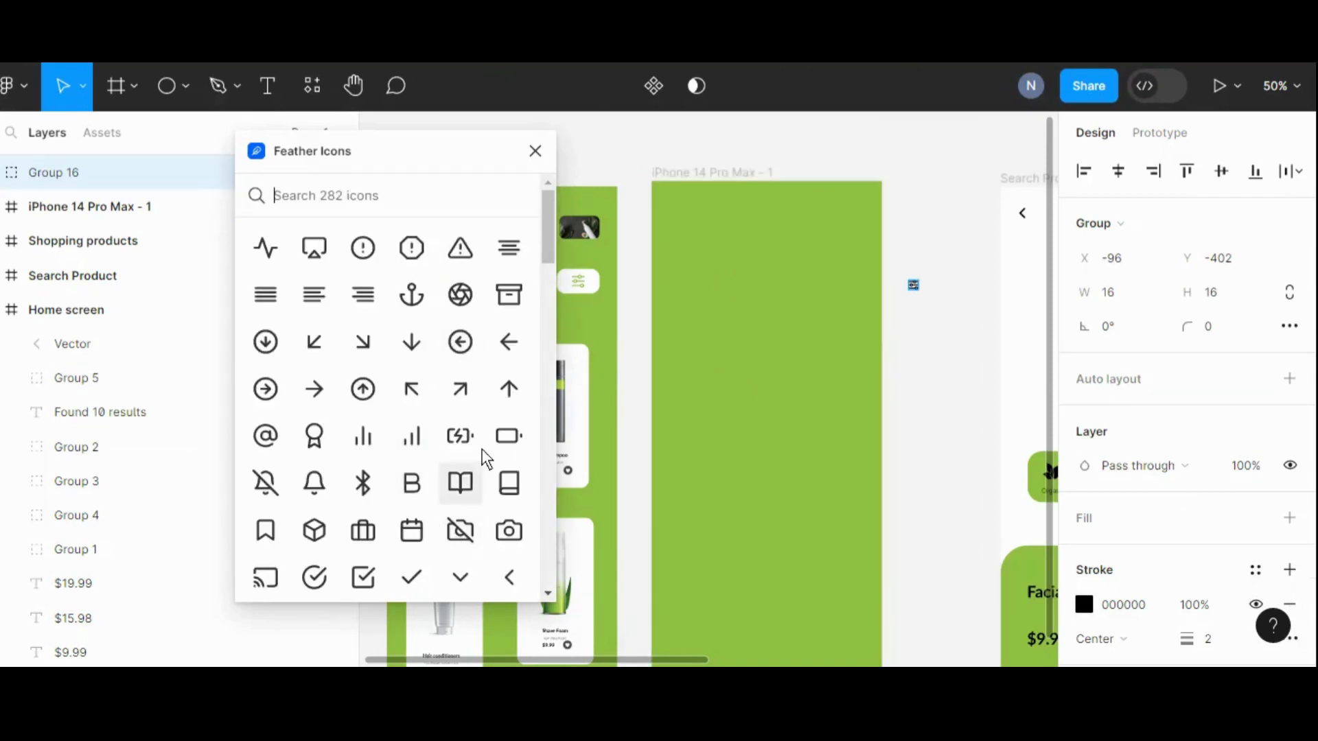
pyautogui.scroll(-2, 506, 436)
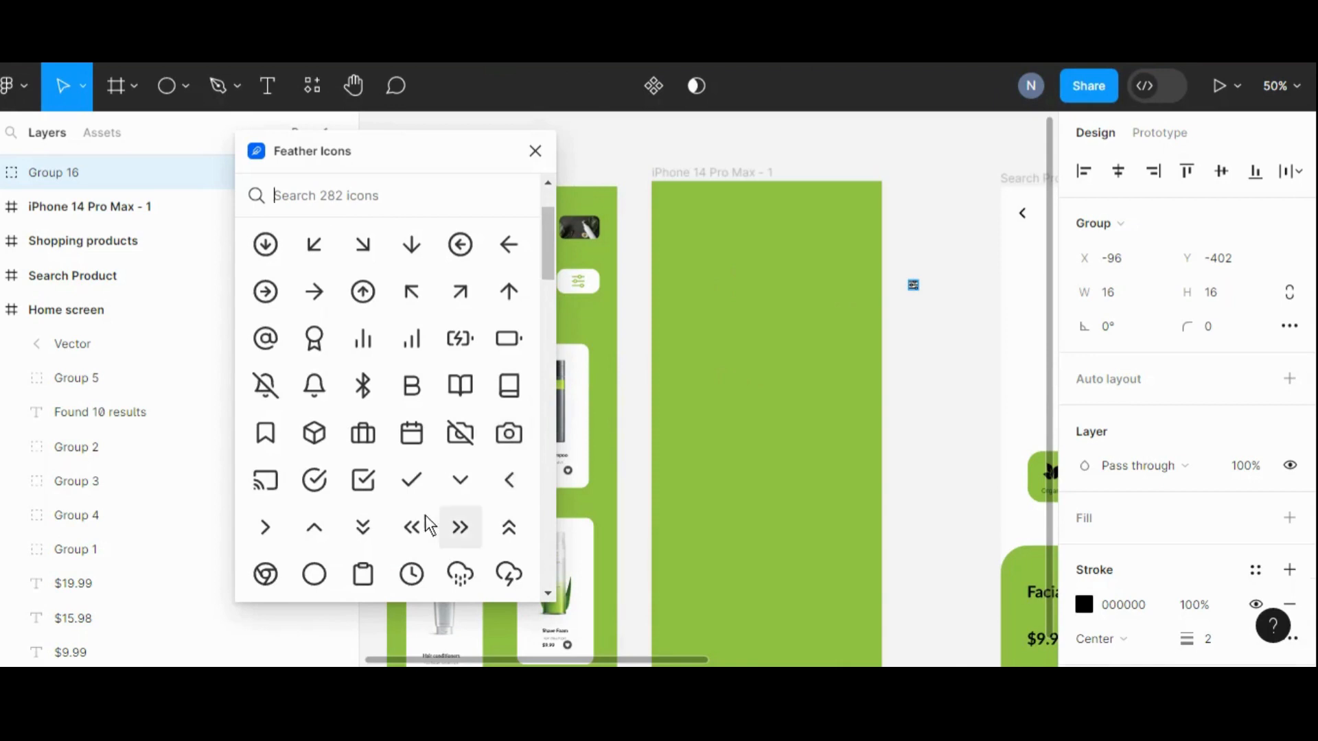
pyautogui.click(265, 528)
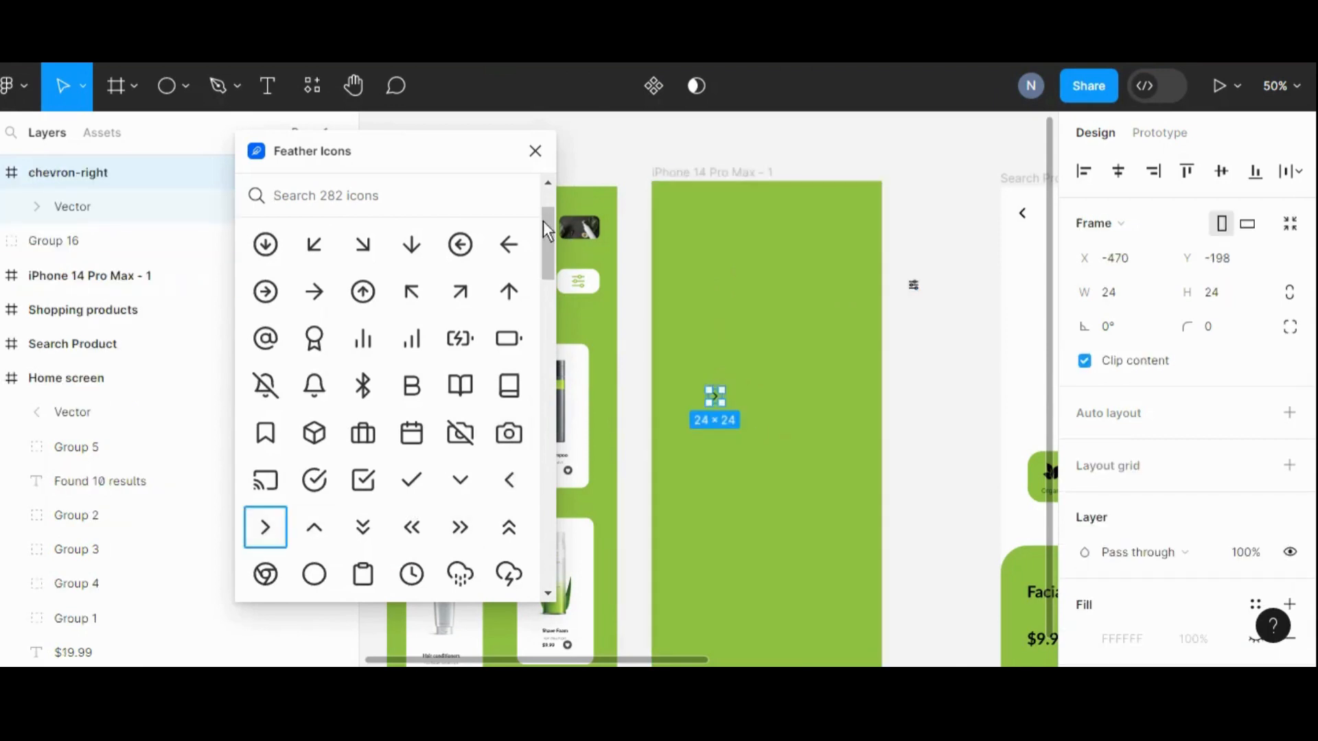
pyautogui.click(534, 151)
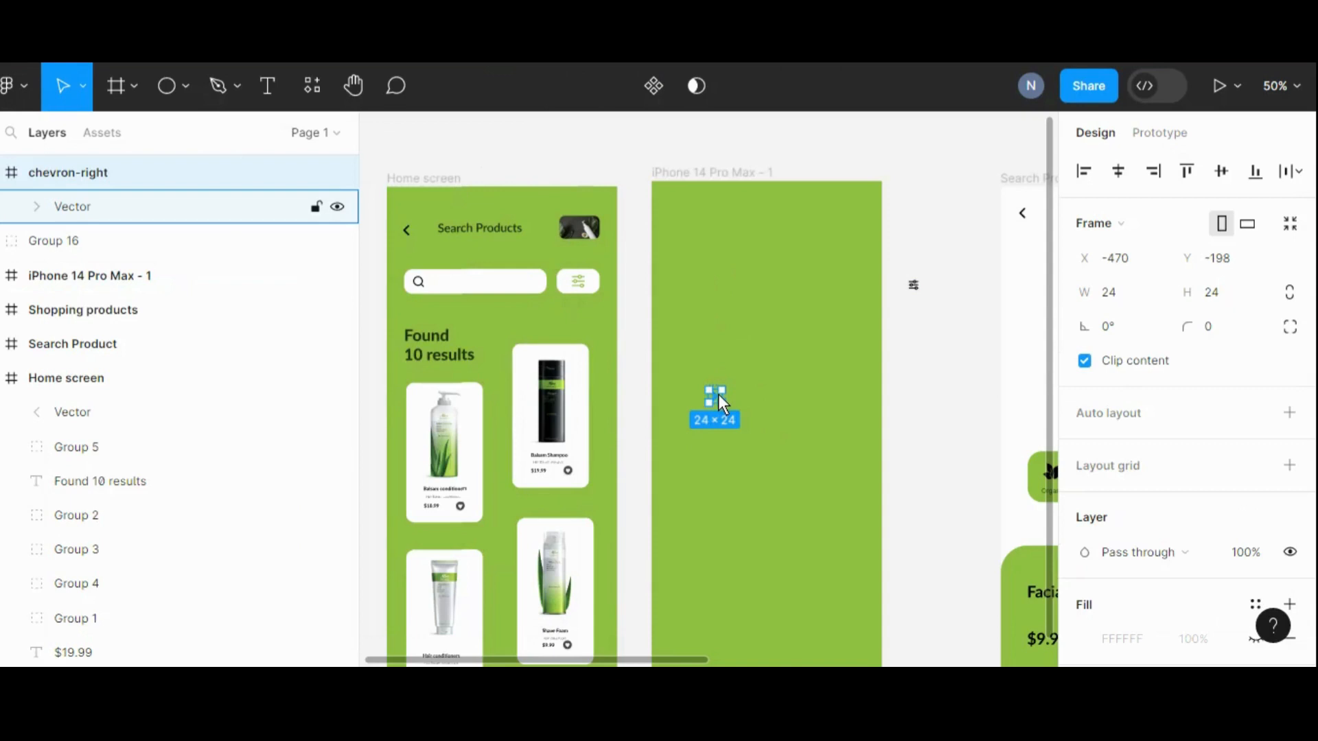
pyautogui.press('Delete')
# - Insert the chevron-left icon from the Feather Icons plugin and place it near the upper-left corner of the green frame
pyautogui.click(27, 89)
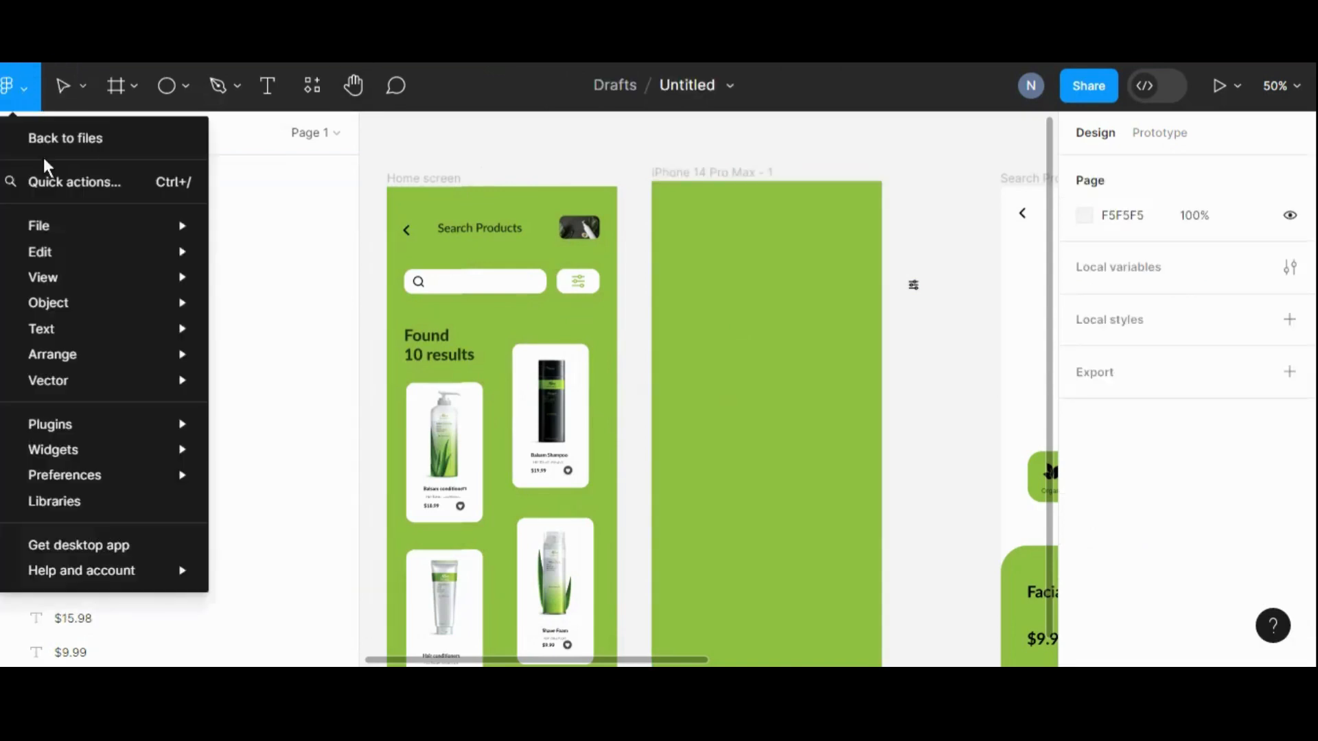
pyautogui.moveTo(82, 426)
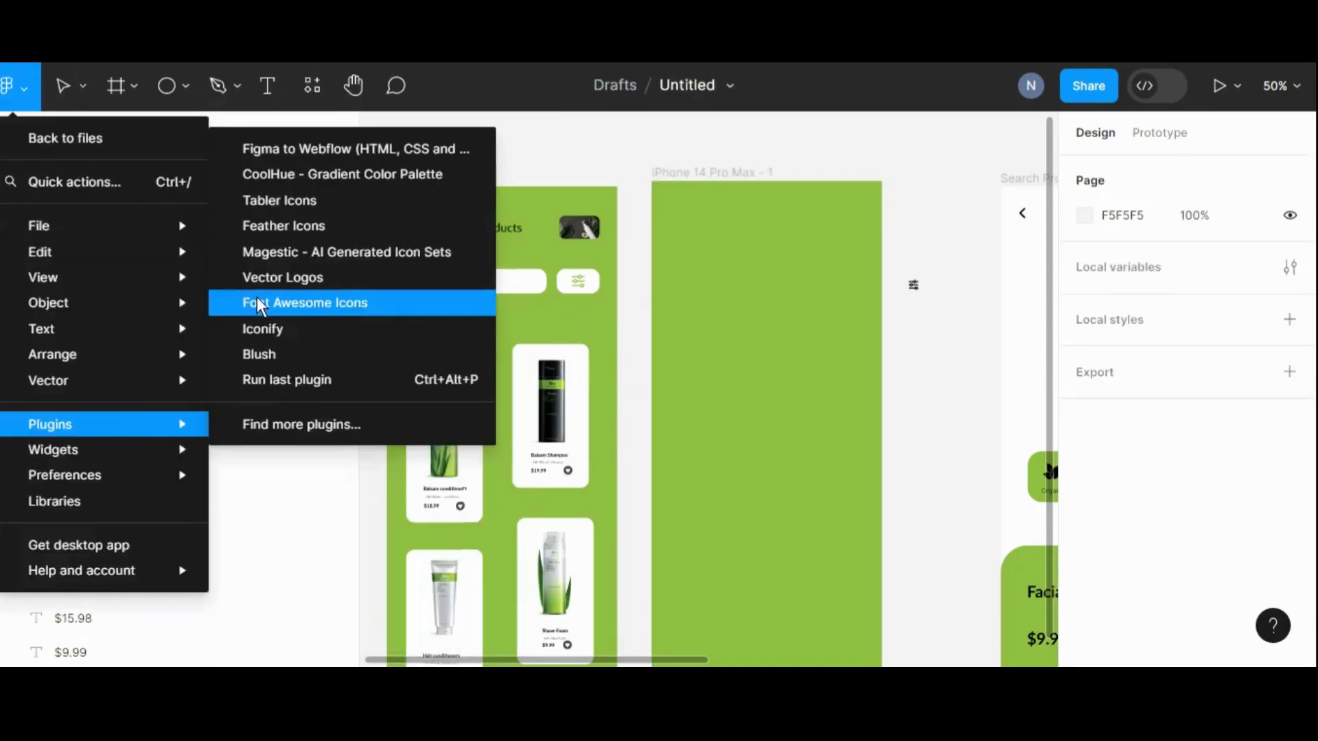
pyautogui.click(314, 226)
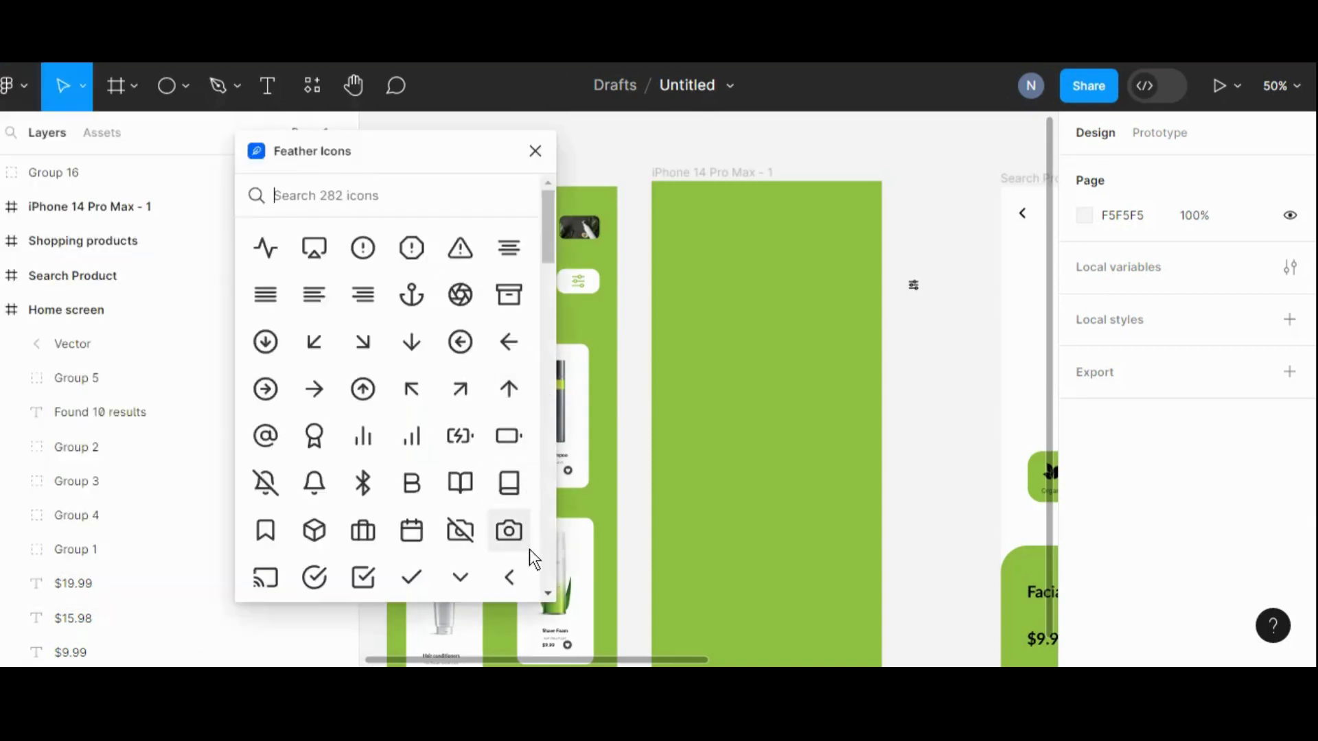
pyautogui.click(512, 580)
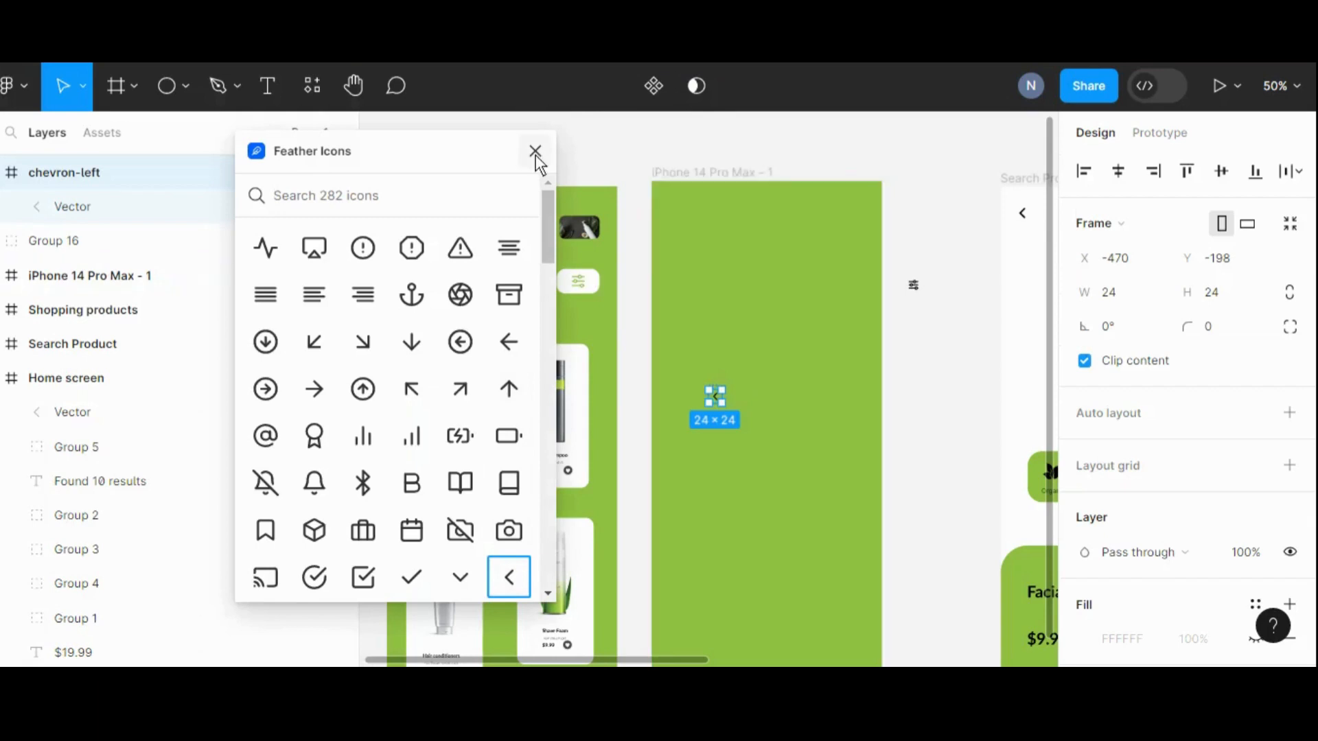
pyautogui.moveTo(718, 397); pyautogui.dragTo(665, 212)
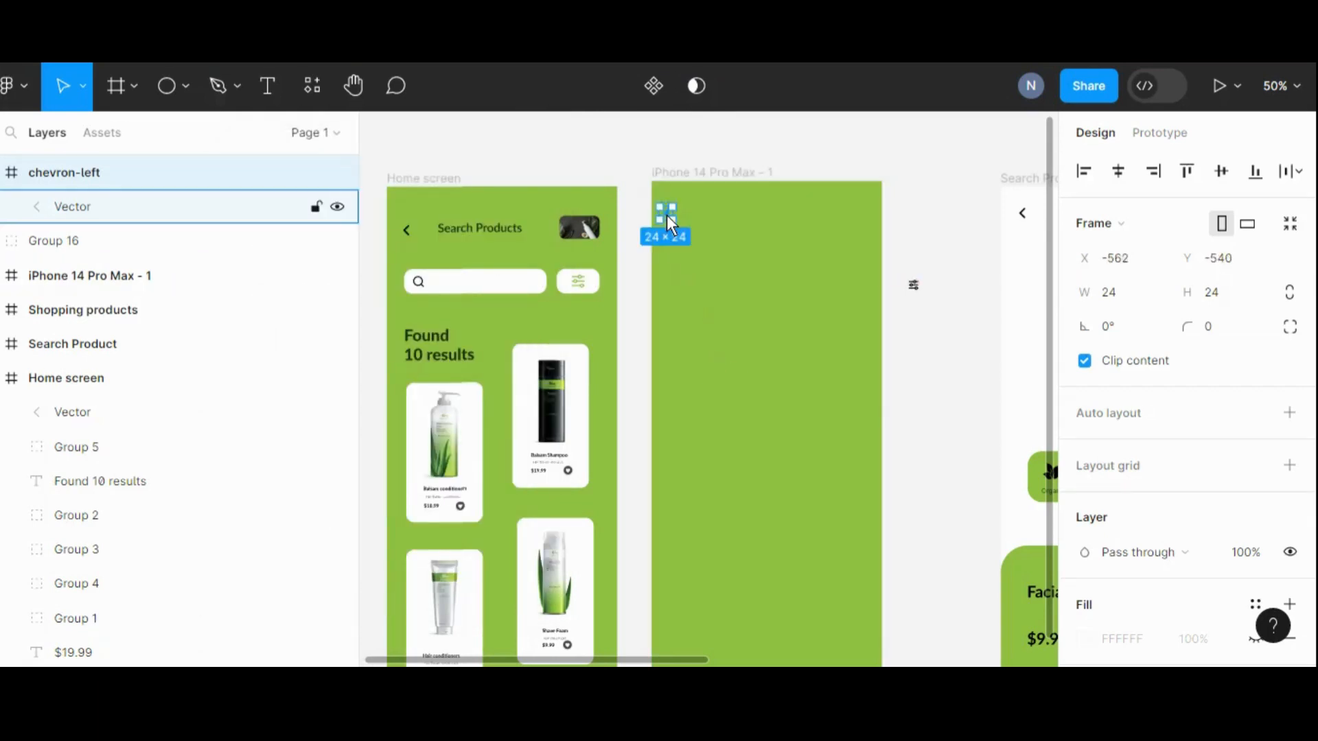
pyautogui.hotkey('shift', '0')
pyautogui.click(353, 84)
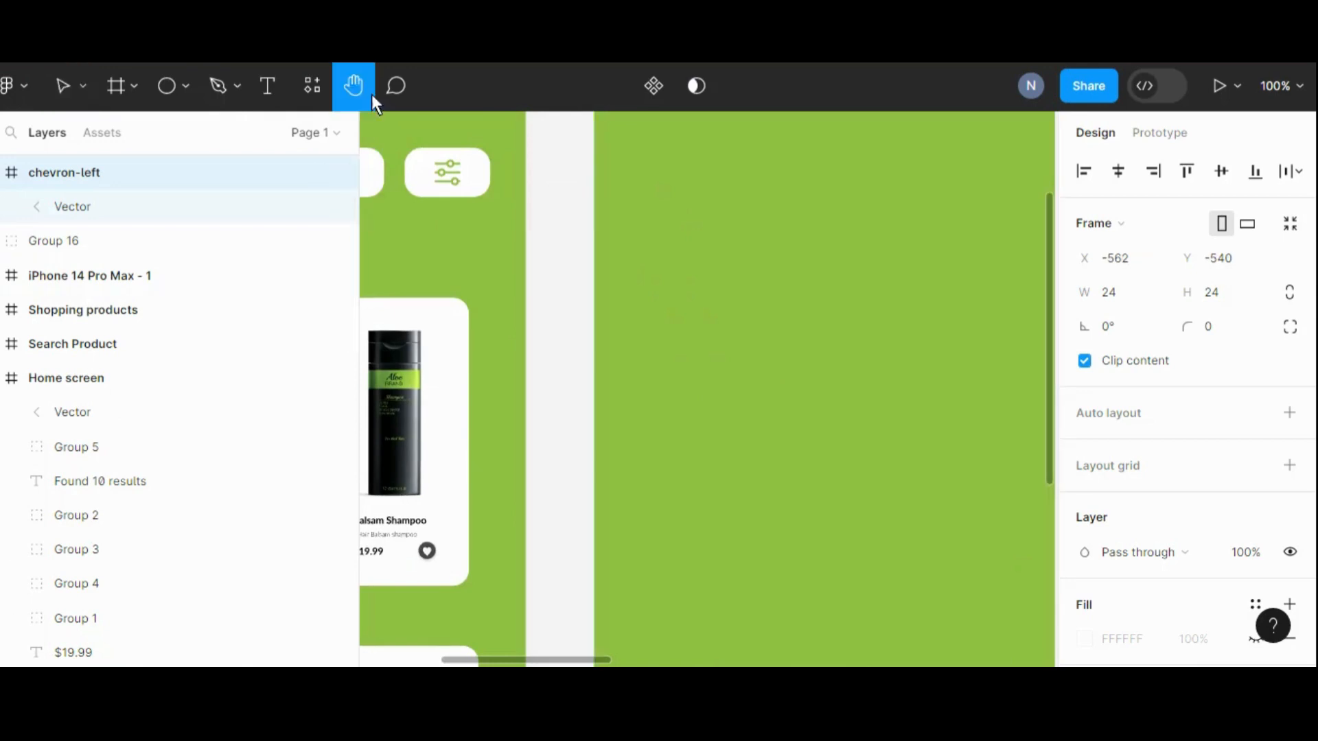
pyautogui.moveTo(633, 395)
pyautogui.mouseDown()
pyautogui.moveTo(633, 445)
pyautogui.moveTo(596, 518)
pyautogui.moveTo(580, 471)
pyautogui.moveTo(767, 453)
pyautogui.mouseUp()
pyautogui.moveTo(539, 445)
pyautogui.mouseDown()
pyautogui.moveTo(773, 433)
pyautogui.moveTo(500, 423)
pyautogui.moveTo(474, 438)
pyautogui.mouseUp()
pyautogui.moveTo(694, 446); pyautogui.dragTo(627, 456)
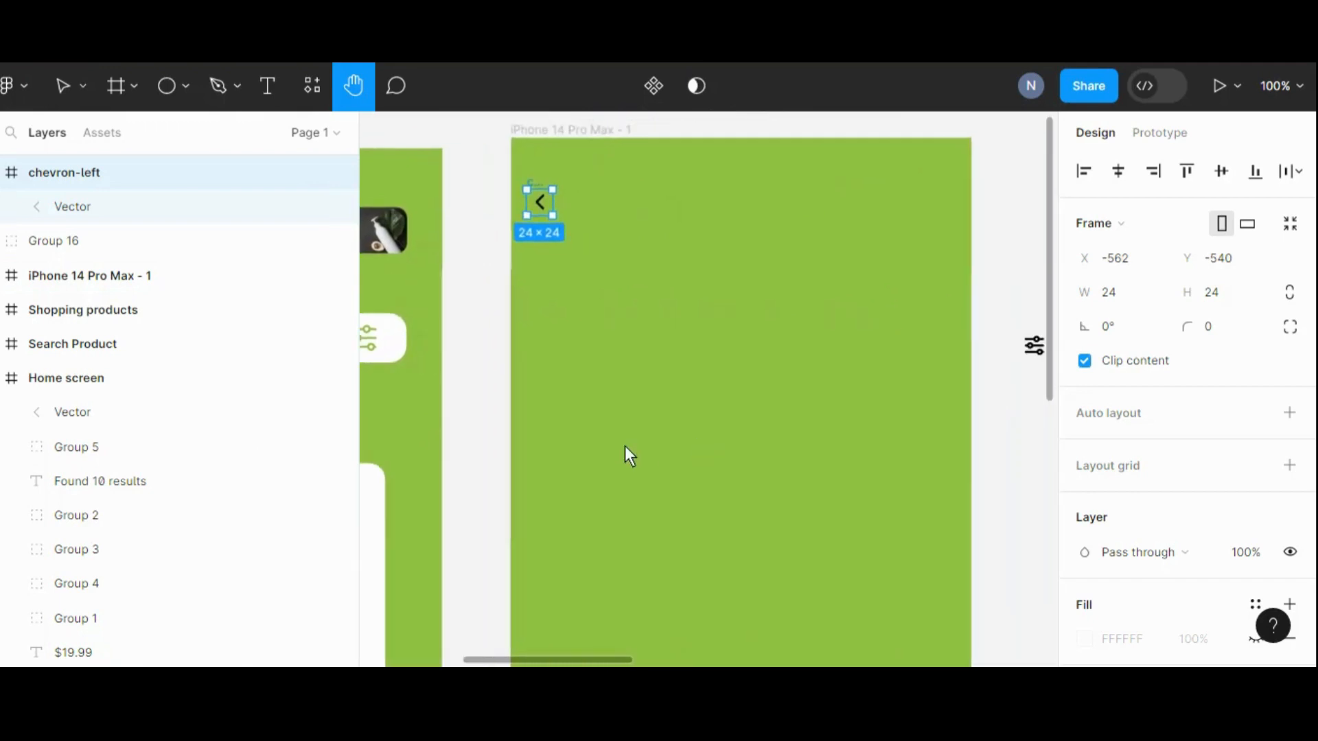
# - Enlarge the chevron-left icon to 30 × 30 and move it slightly down inside the green frame
pyautogui.click(66, 101)
pyautogui.moveTo(530, 204); pyautogui.dragTo(559, 212)
pyautogui.click(457, 272)
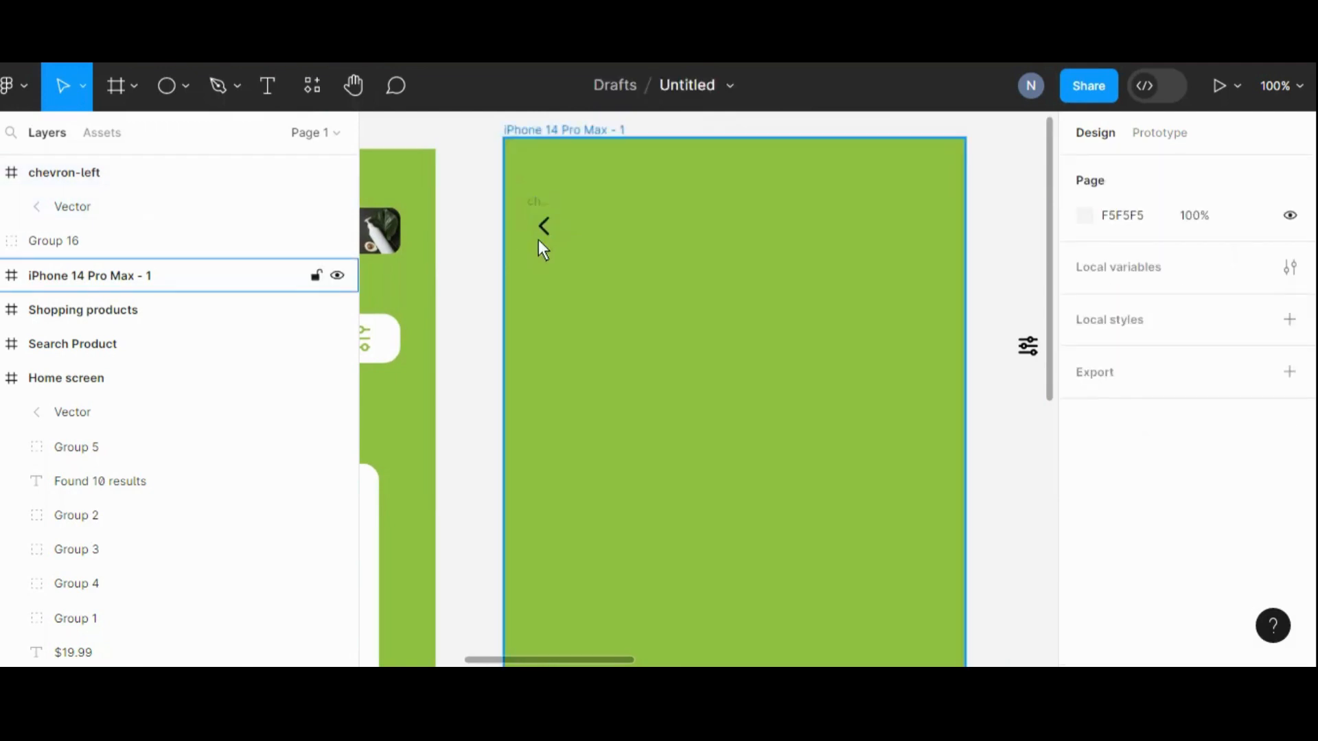
pyautogui.click(540, 233)
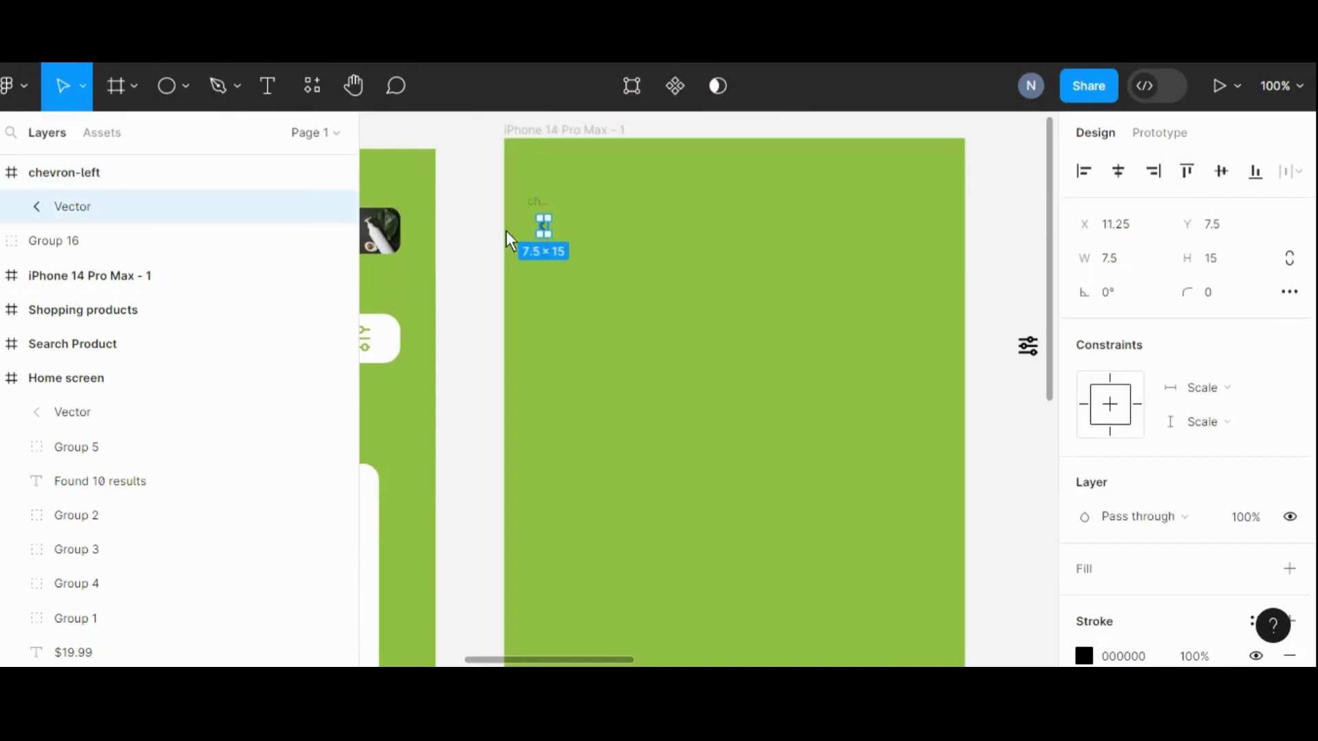
pyautogui.click(472, 240)
# - Add a layout grid of 8 columns to the iPhone 14 Pro Max frame
pyautogui.click(571, 129)
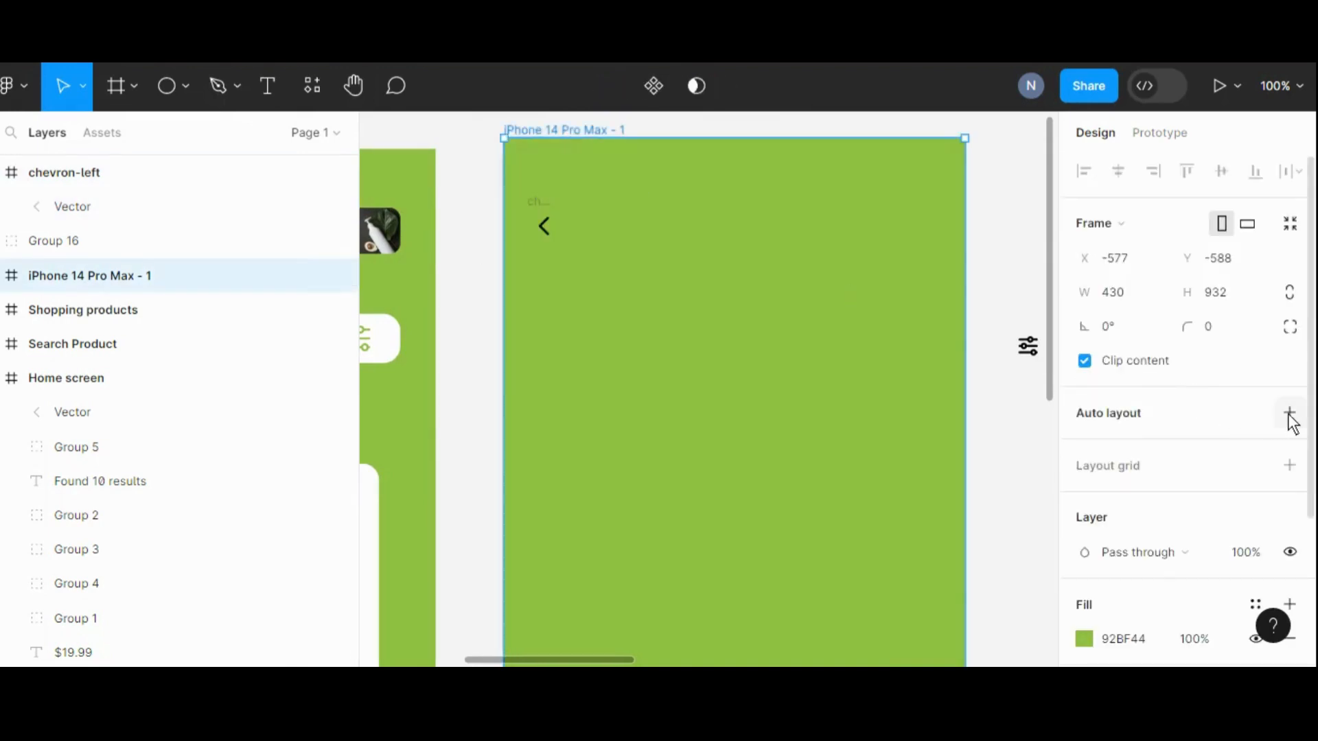
pyautogui.click(1288, 465)
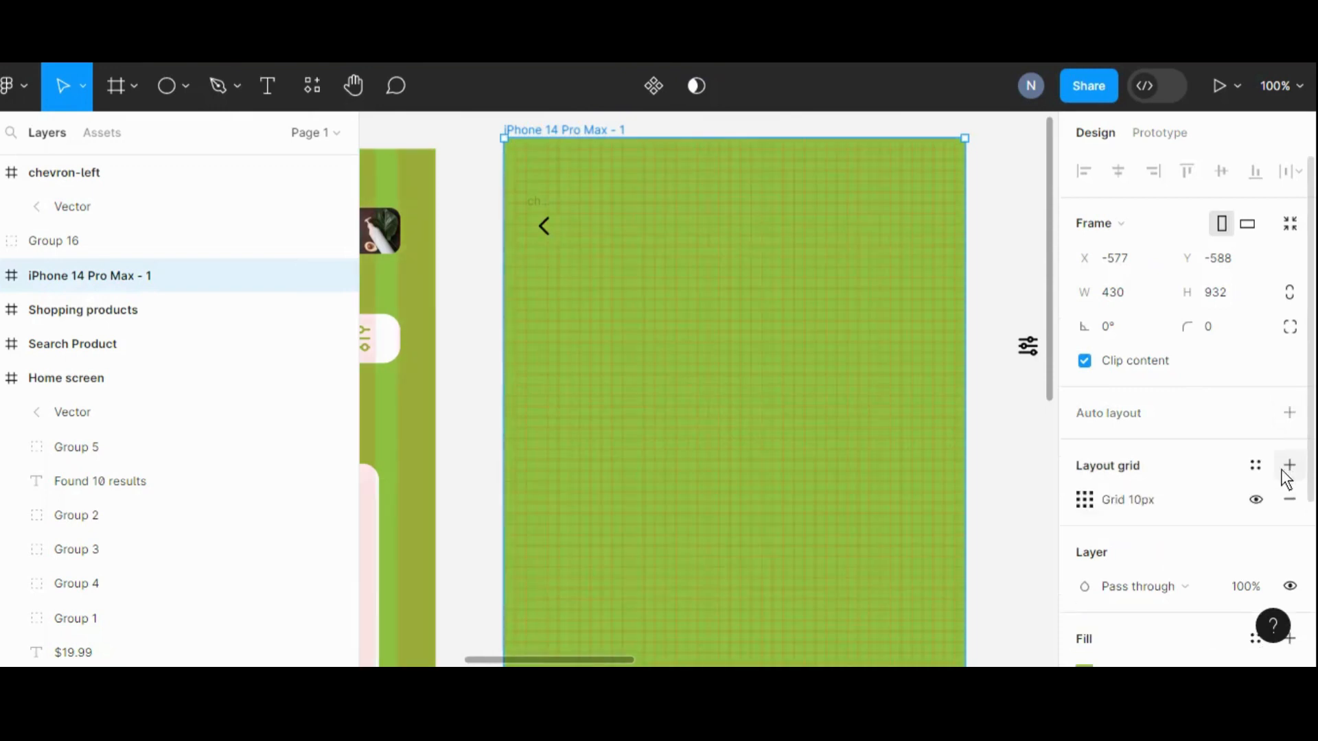
pyautogui.click(1086, 501)
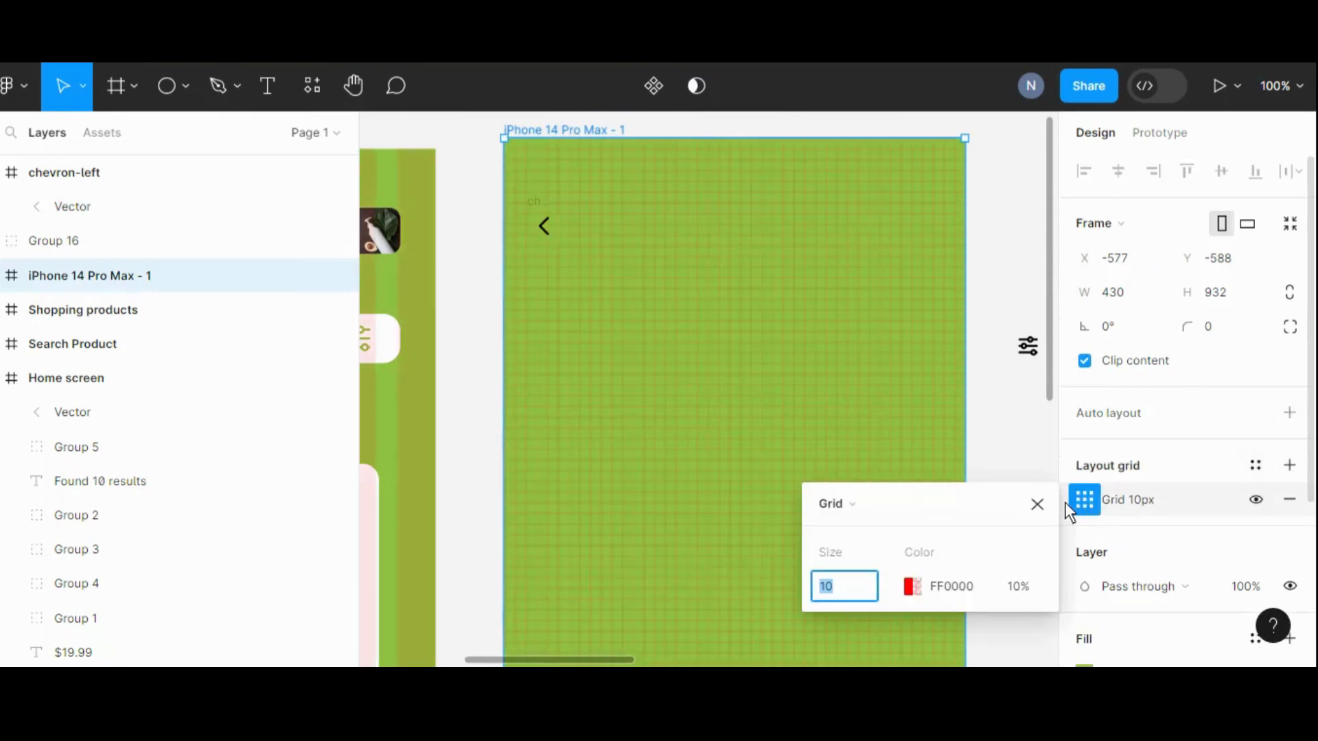
pyautogui.click(889, 505)
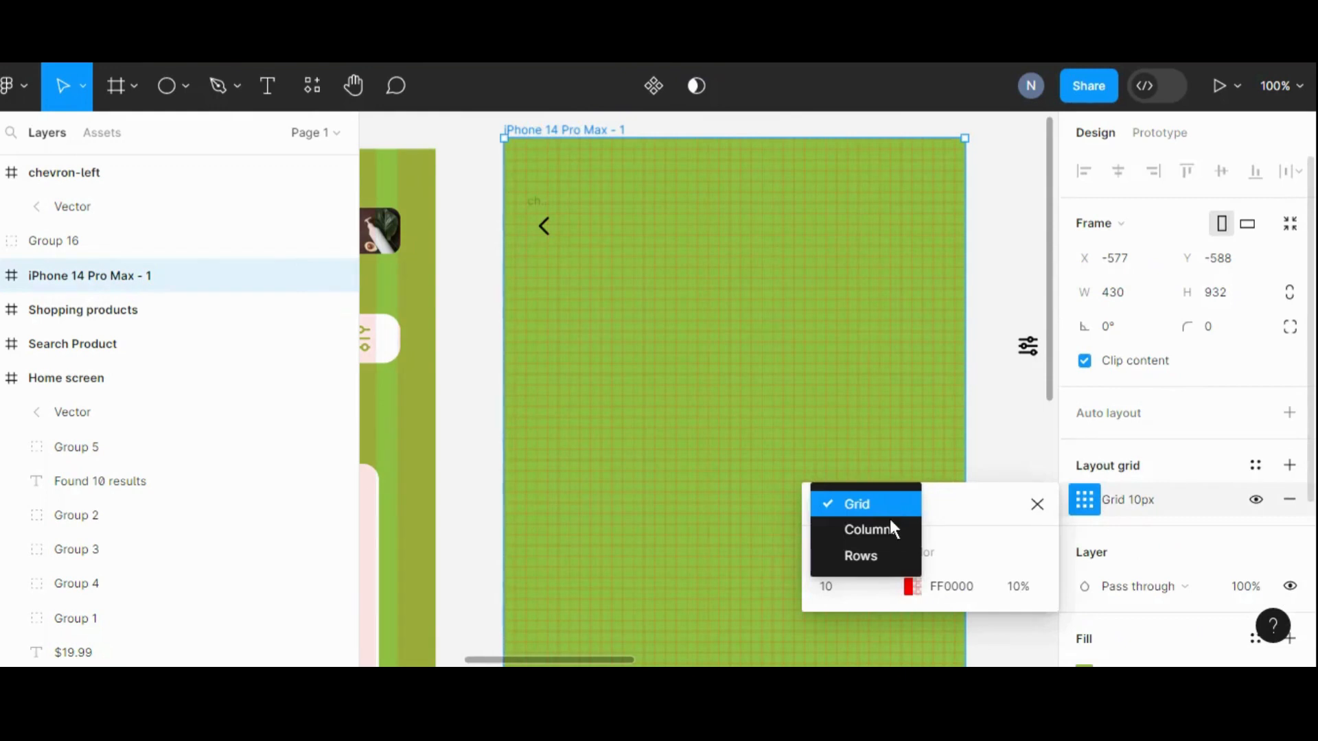
pyautogui.click(885, 530)
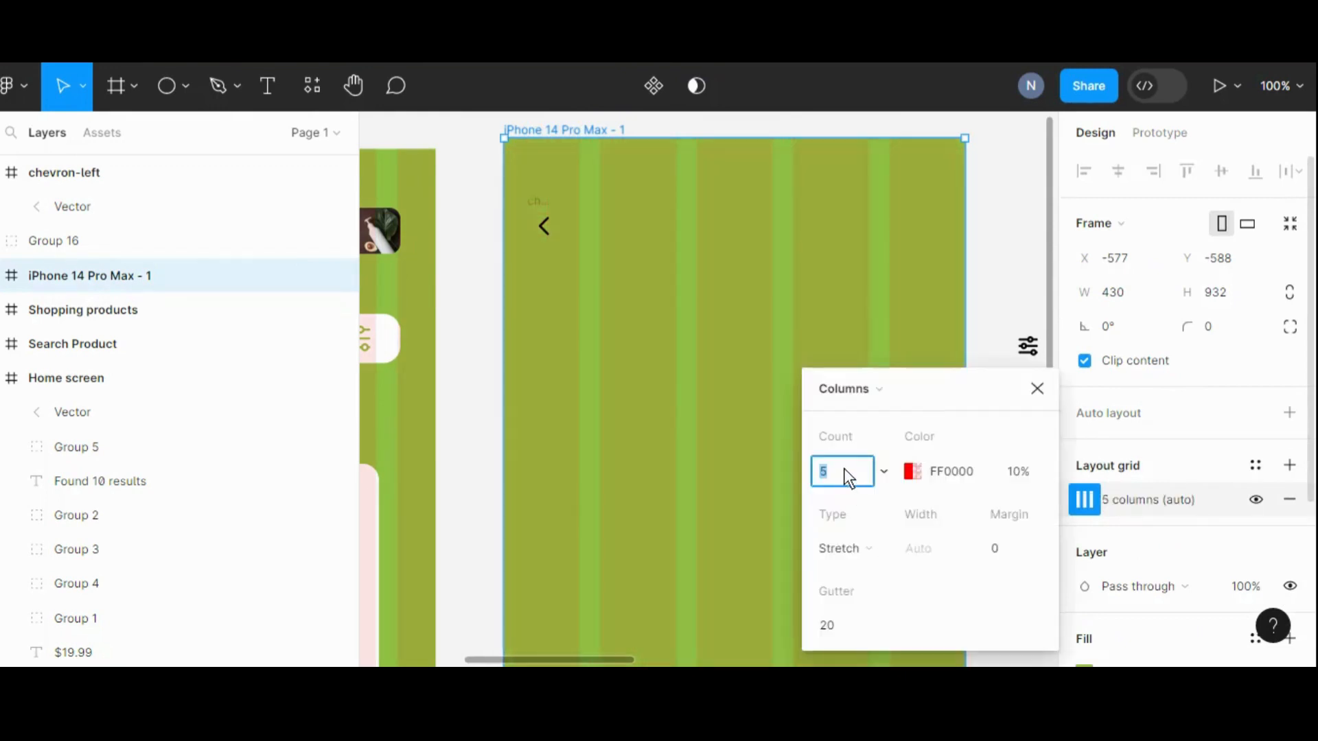
pyautogui.click(884, 474)
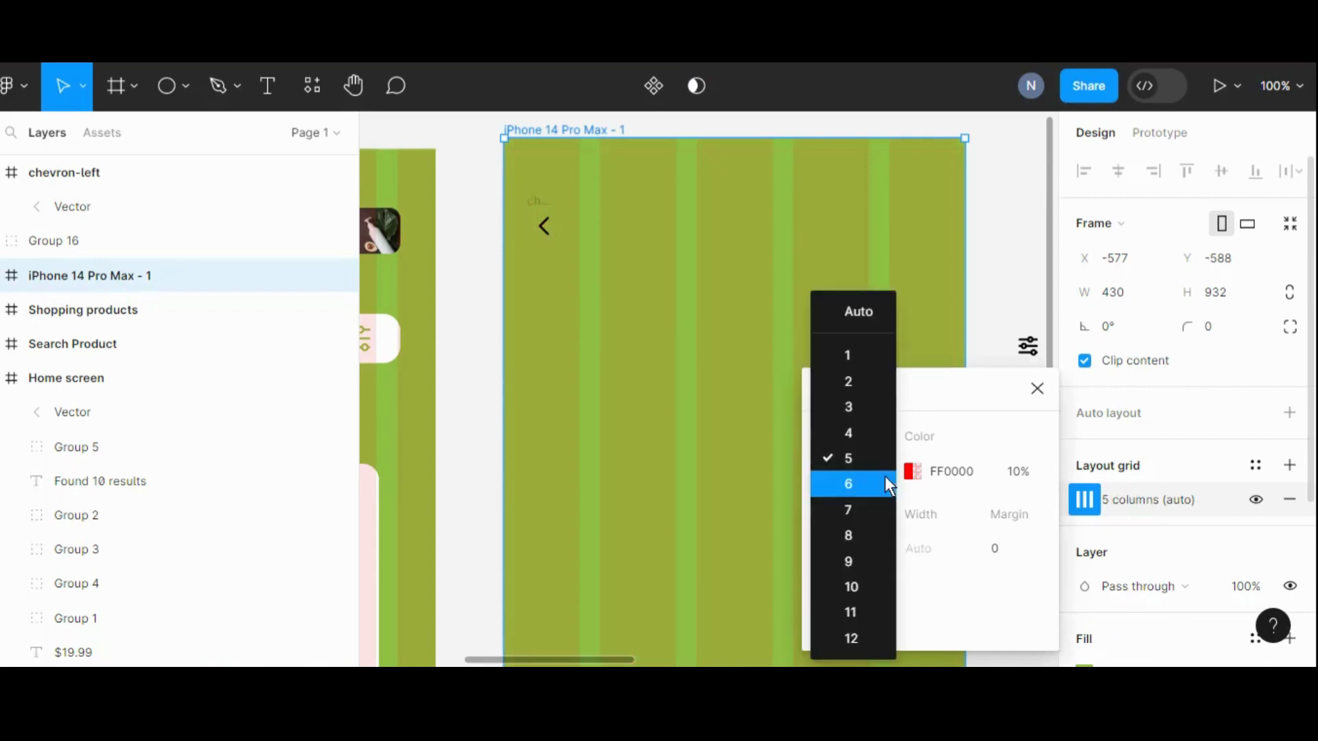
pyautogui.click(857, 528)
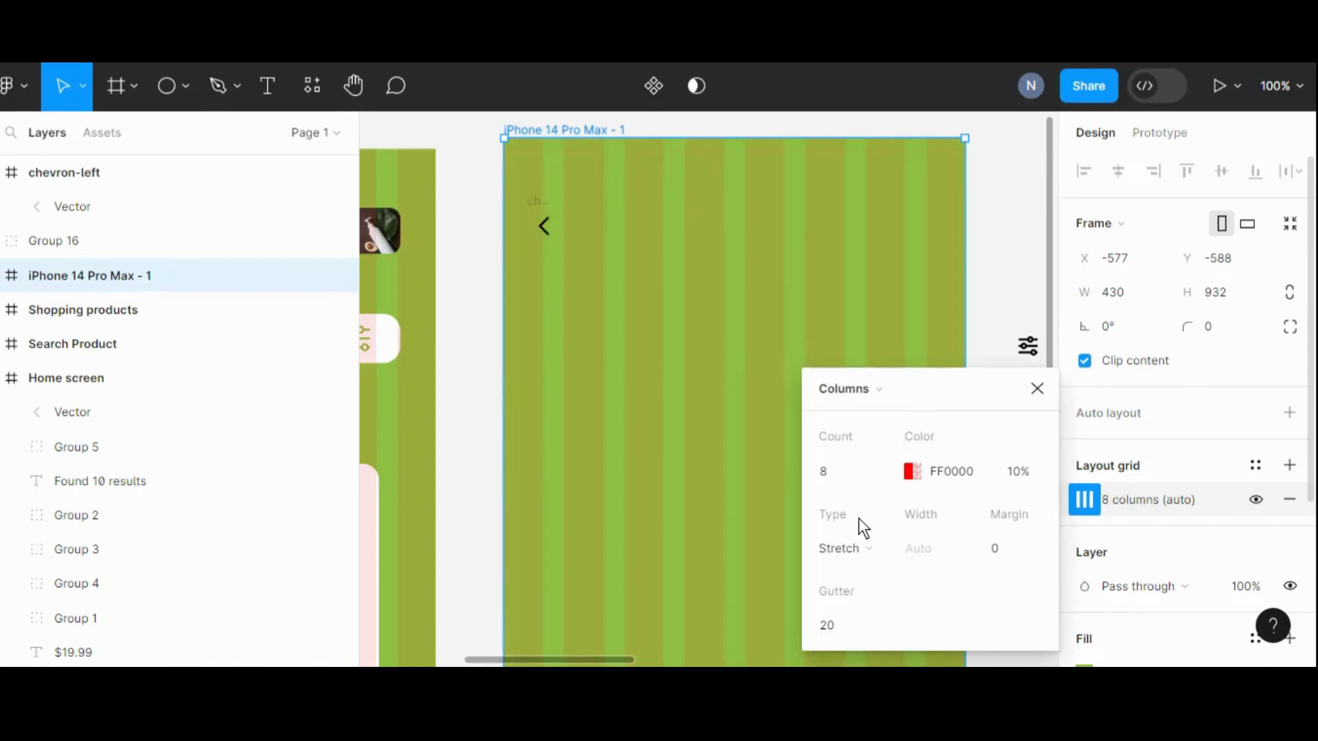
pyautogui.click(1037, 389)
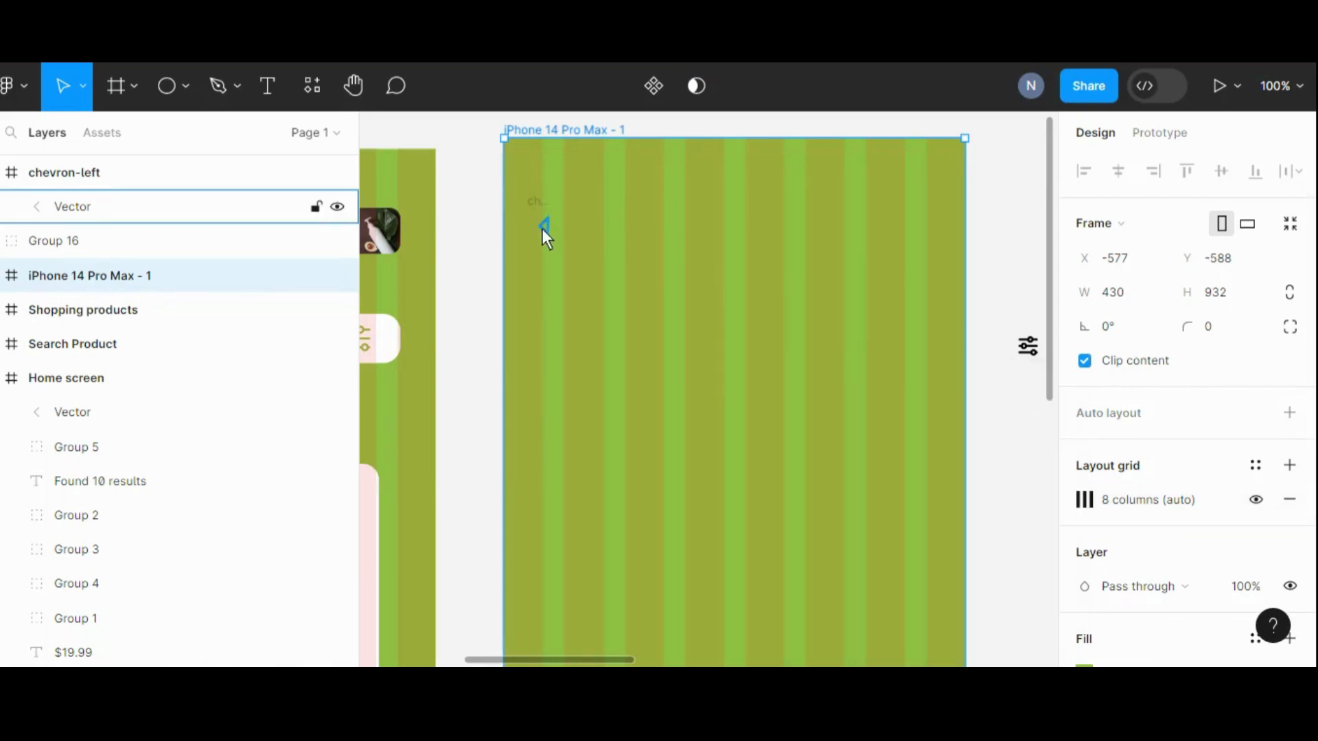
# - Shift the iPhone 14 Pro Max frame to about X -566, Y -578 and enlarge the chevron vector to about 13 × 26
pyautogui.moveTo(550, 233); pyautogui.dragTo(553, 242)
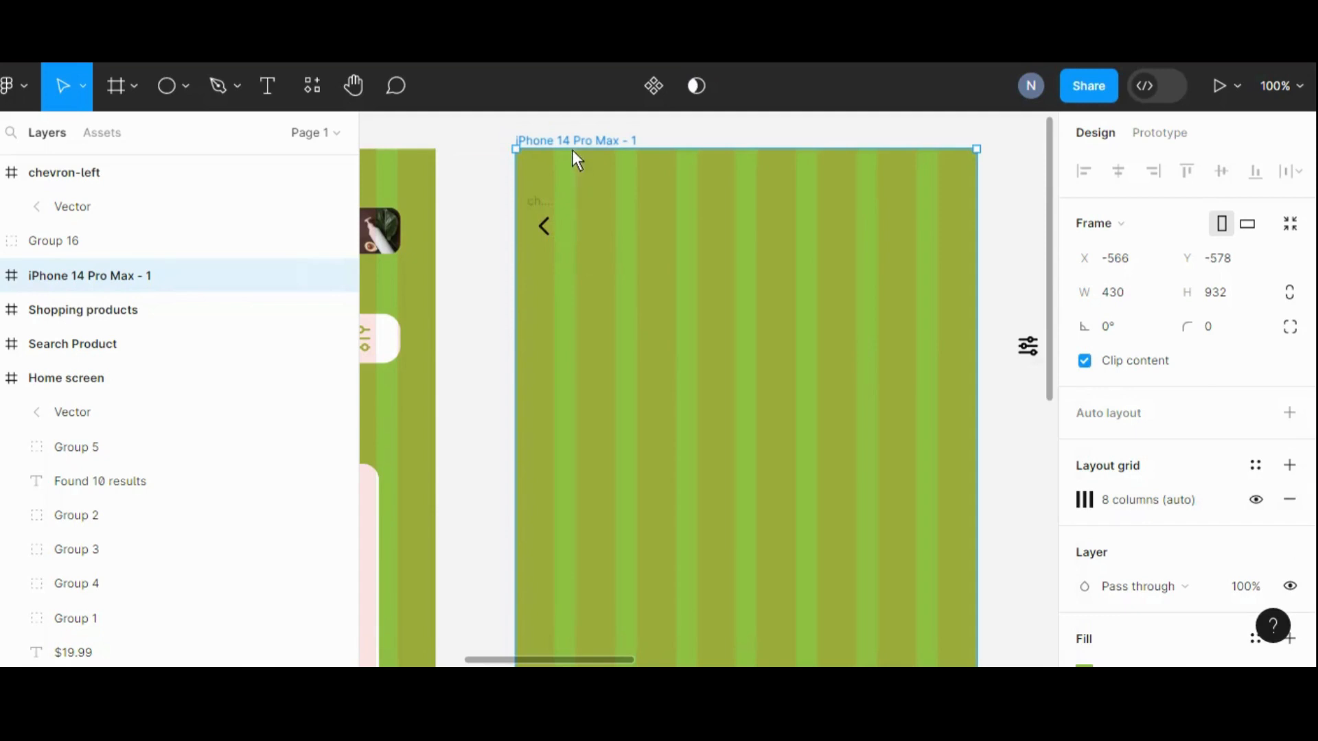
pyautogui.click(468, 258)
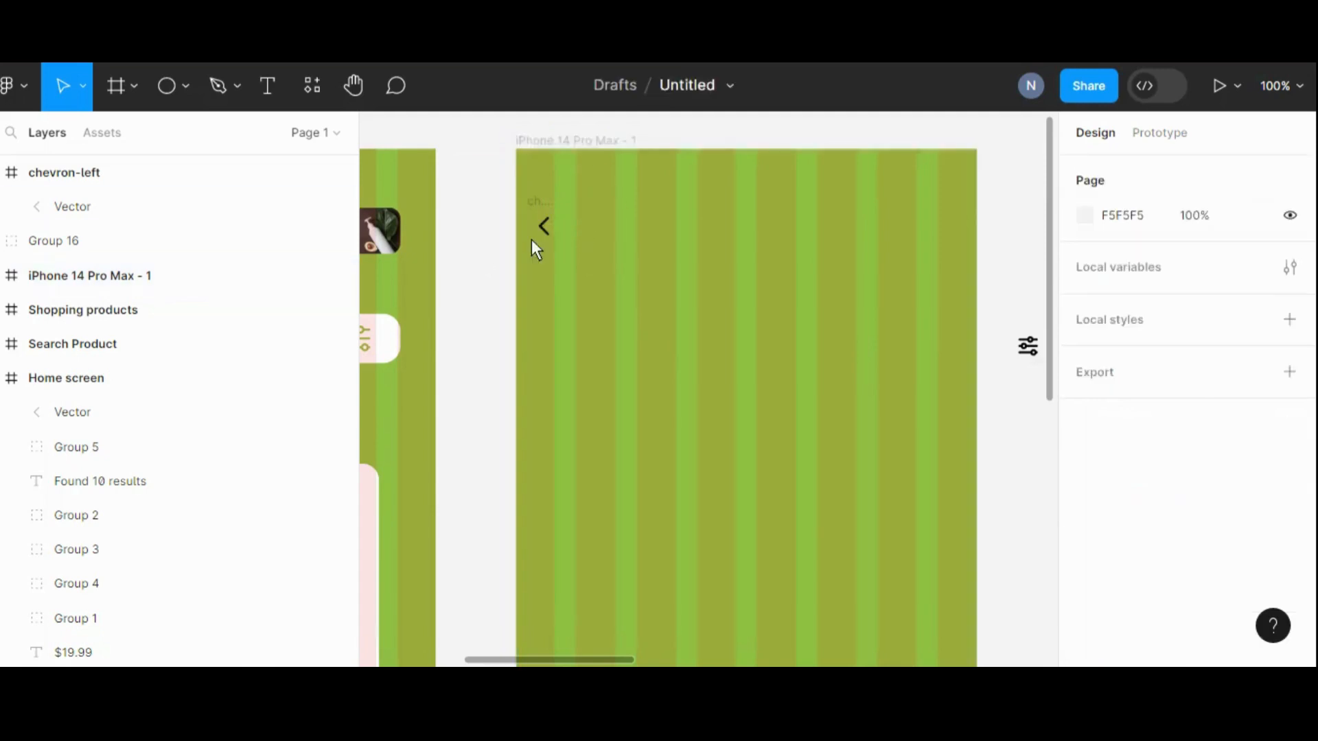
pyautogui.moveTo(545, 227)
pyautogui.mouseDown()
pyautogui.moveTo(561, 237)
pyautogui.moveTo(571, 224)
pyautogui.mouseUp()
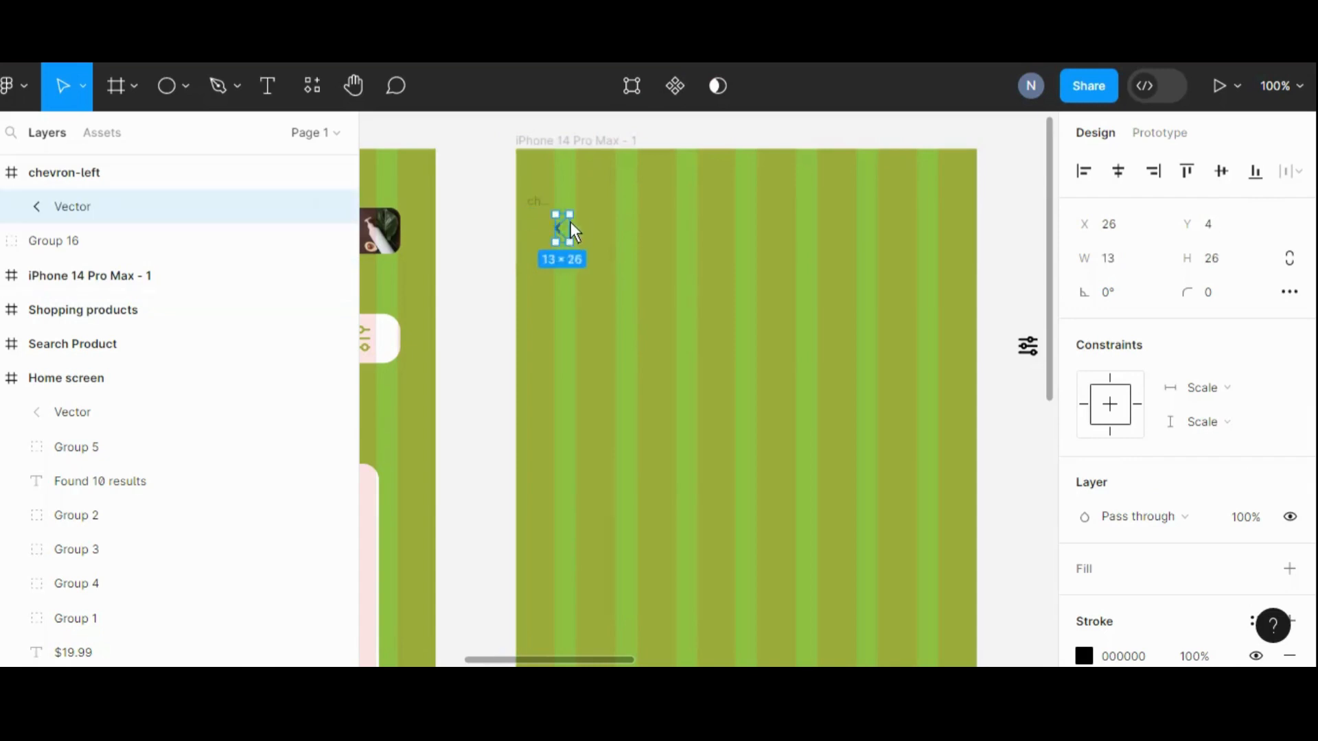
pyautogui.click(472, 266)
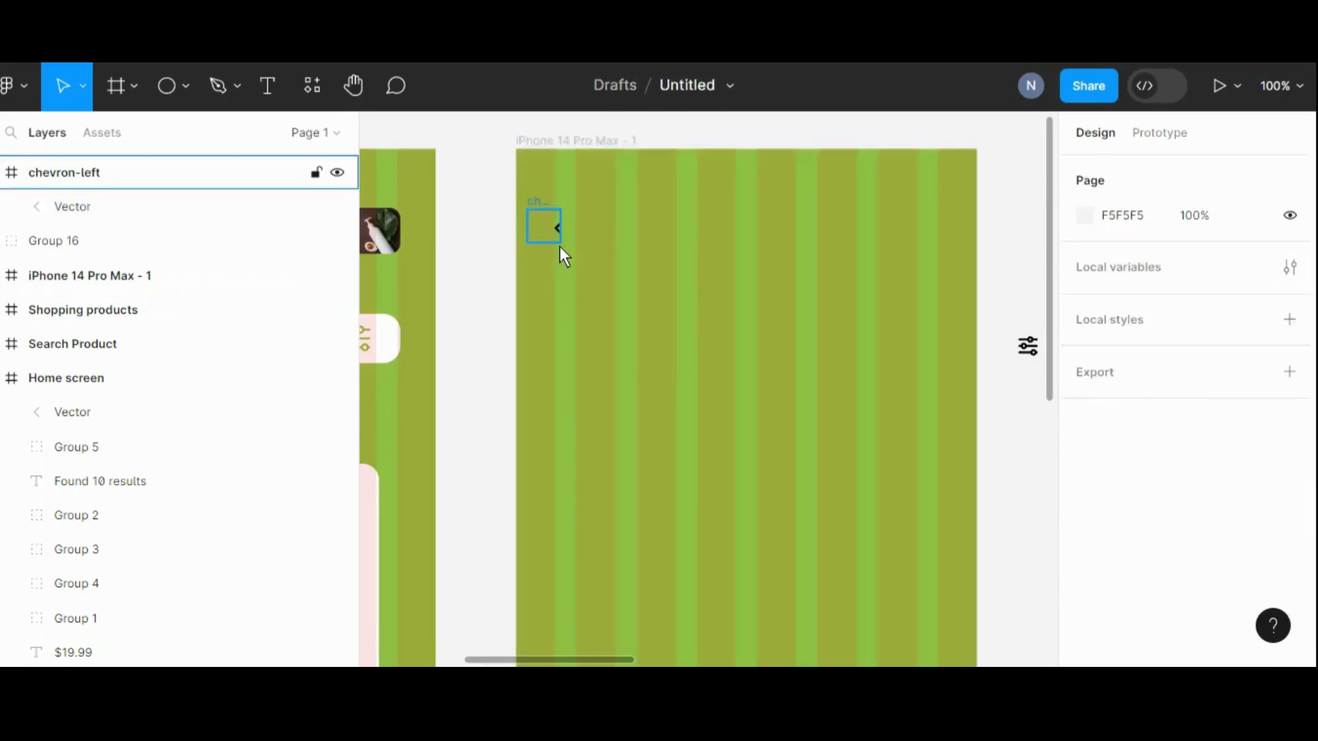
# - Pull the chevron vector out of its chevron-left frame onto the canvas and delete the emptied frame
pyautogui.click(560, 247)
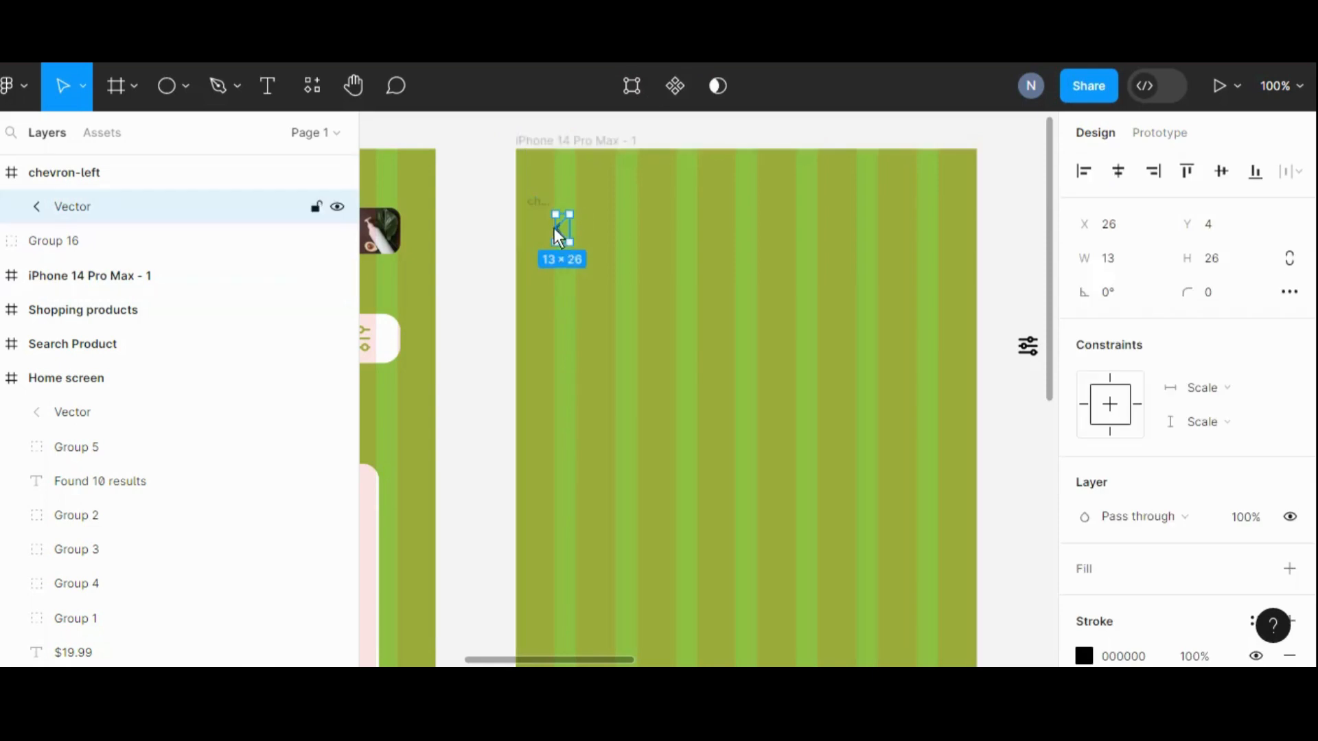
pyautogui.moveTo(554, 228); pyautogui.dragTo(484, 259)
pyautogui.click(538, 200)
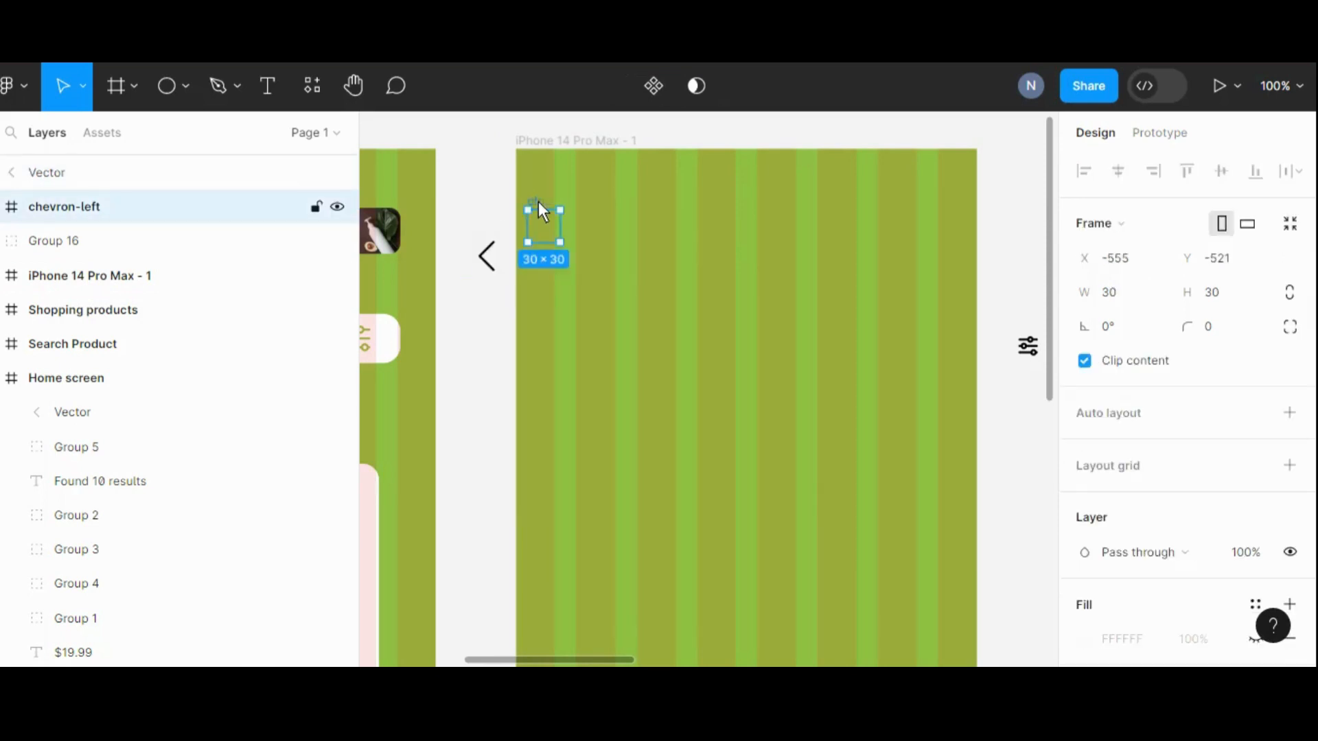
pyautogui.press('Delete')
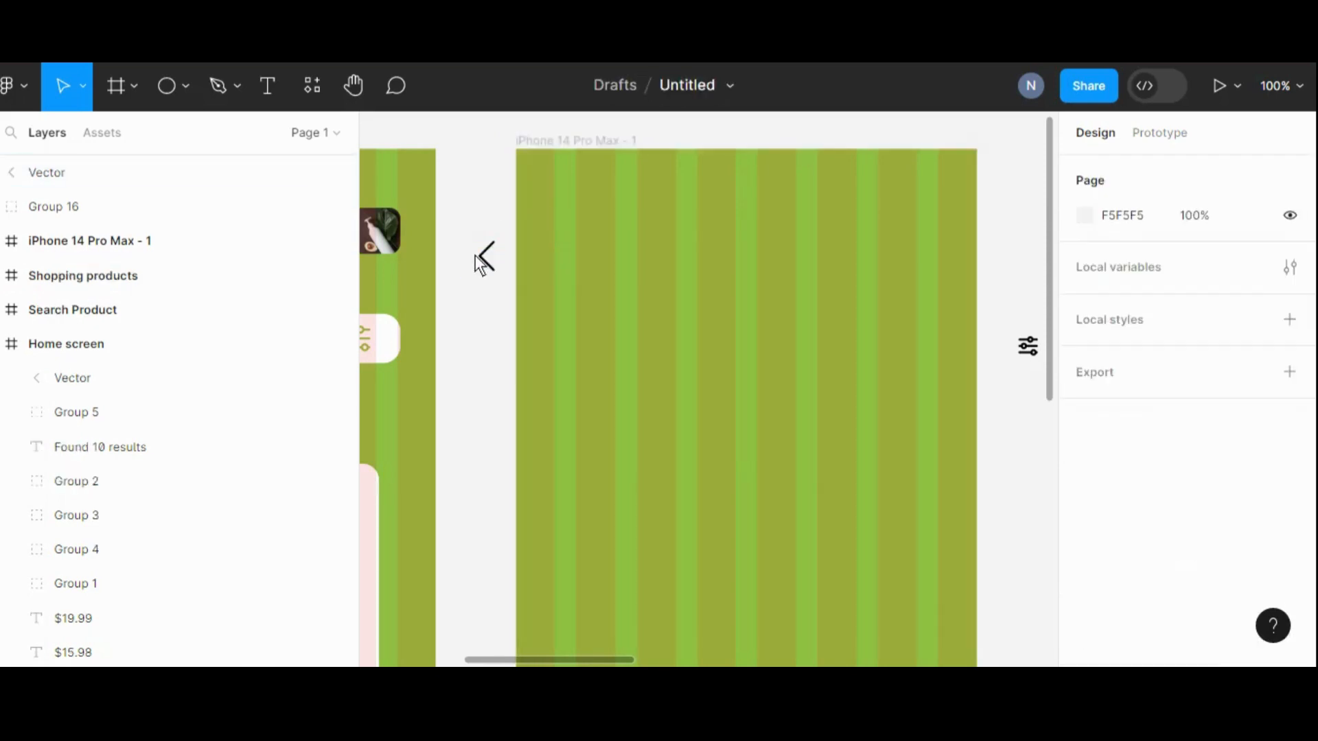
# - Place the bare chevron in the green frame at about X 36, Y 76 and increase its stroke weight by one
pyautogui.moveTo(478, 254); pyautogui.dragTo(556, 242)
pyautogui.scroll(-5, 1187, 515)
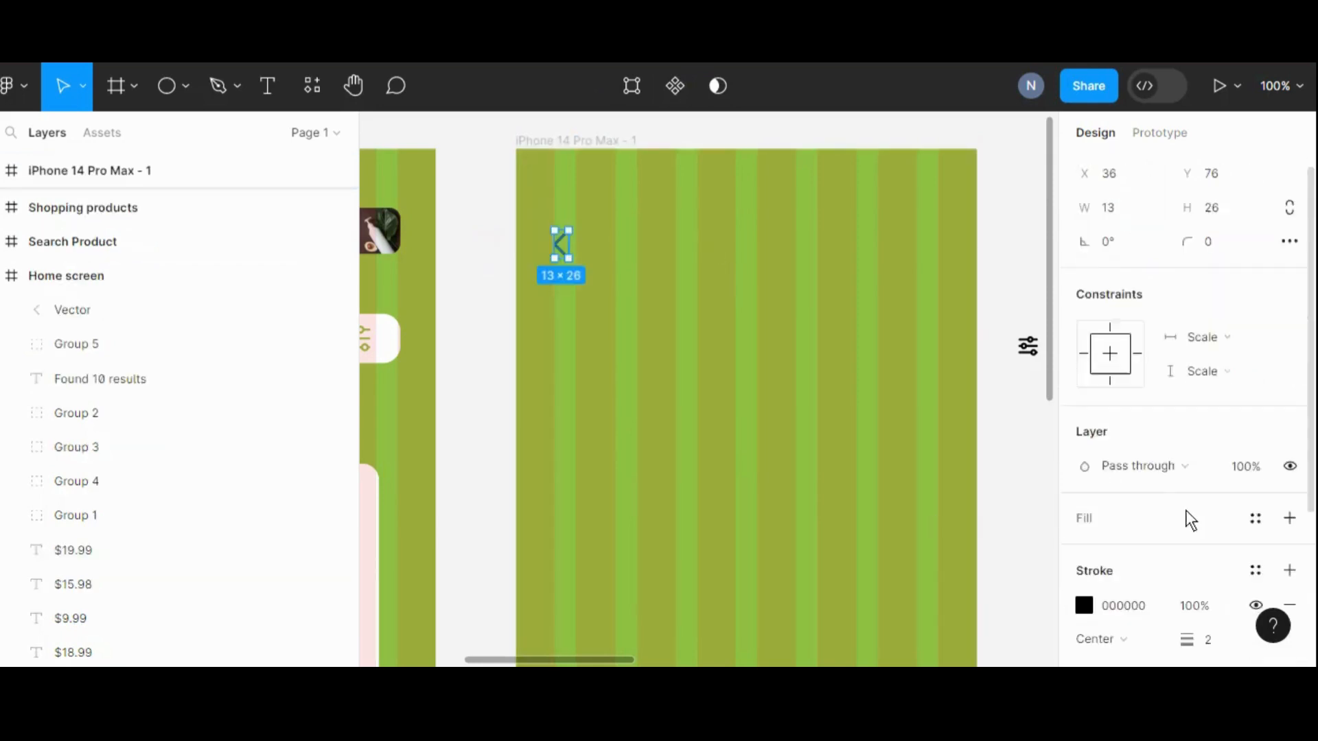
pyautogui.click(1226, 453)
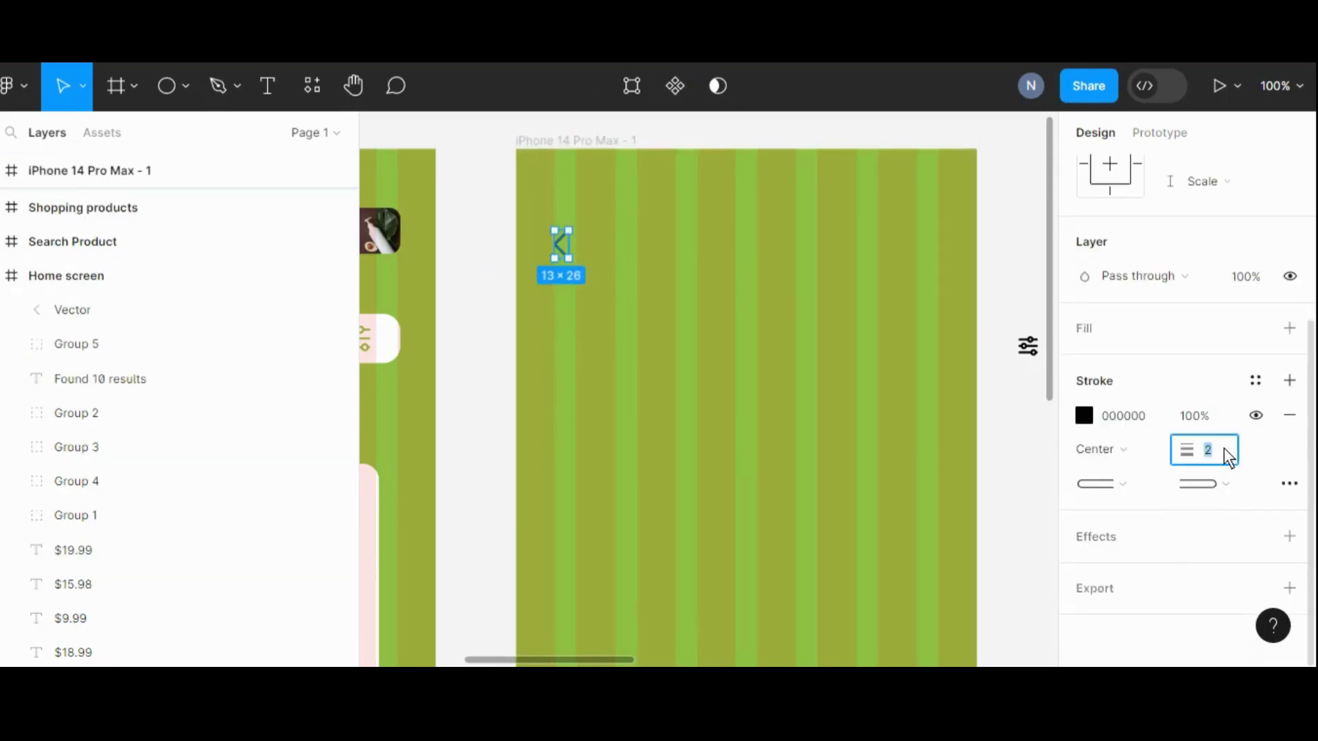
pyautogui.press('Up')
pyautogui.click(487, 320)
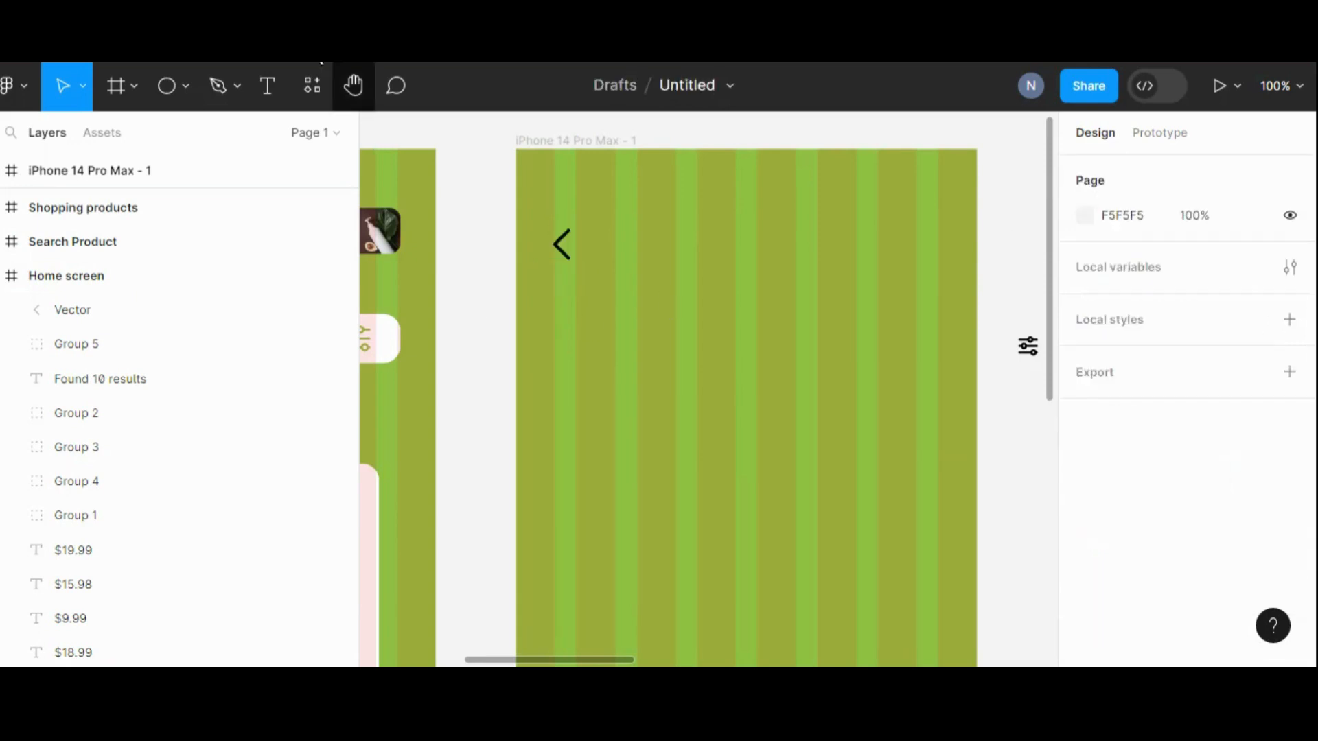
# - Add the text "Search Product" to the green frame and align it beside the chevron at about X 87, Y 76
pyautogui.click(270, 93)
pyautogui.click(656, 245)
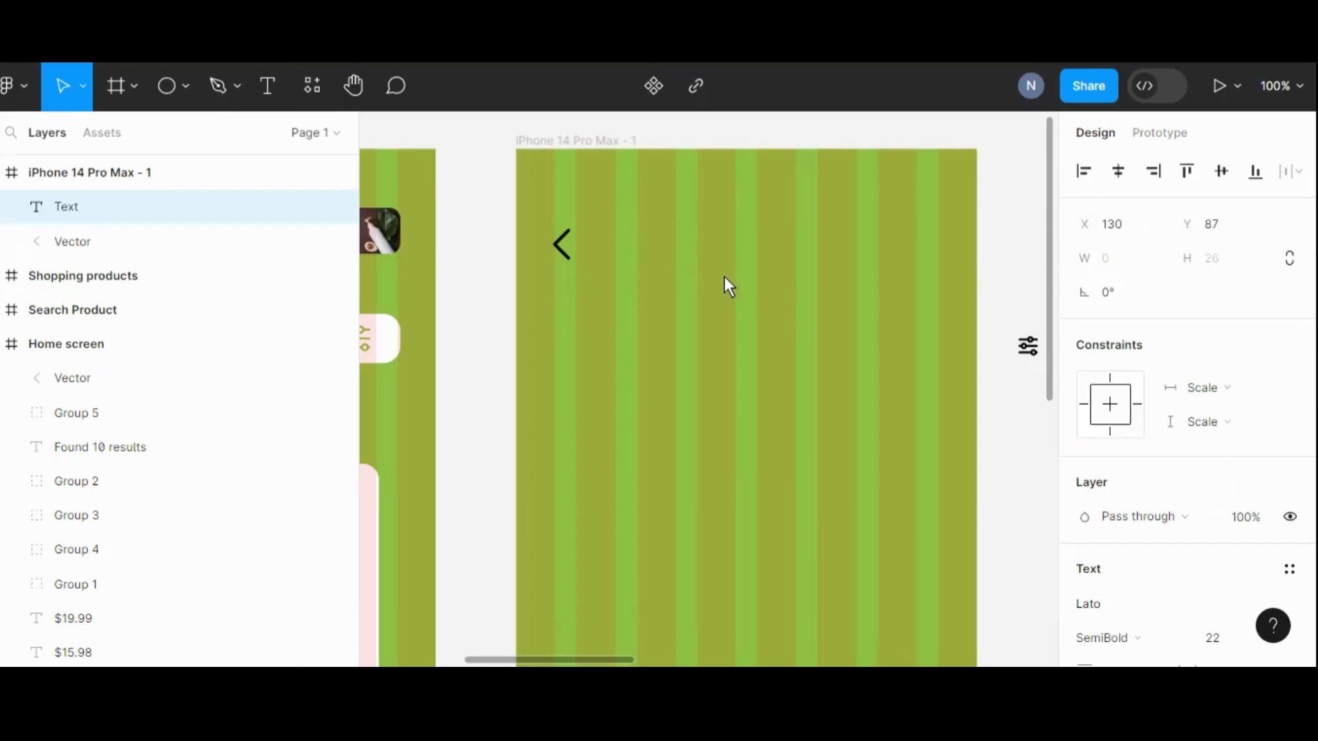
pyautogui.write('D')
pyautogui.press('BackSpace')
pyautogui.write('sea')
pyautogui.press('BackSpace')
pyautogui.press('BackSpace')
pyautogui.press('BackSpace')
pyautogui.write('Searc')
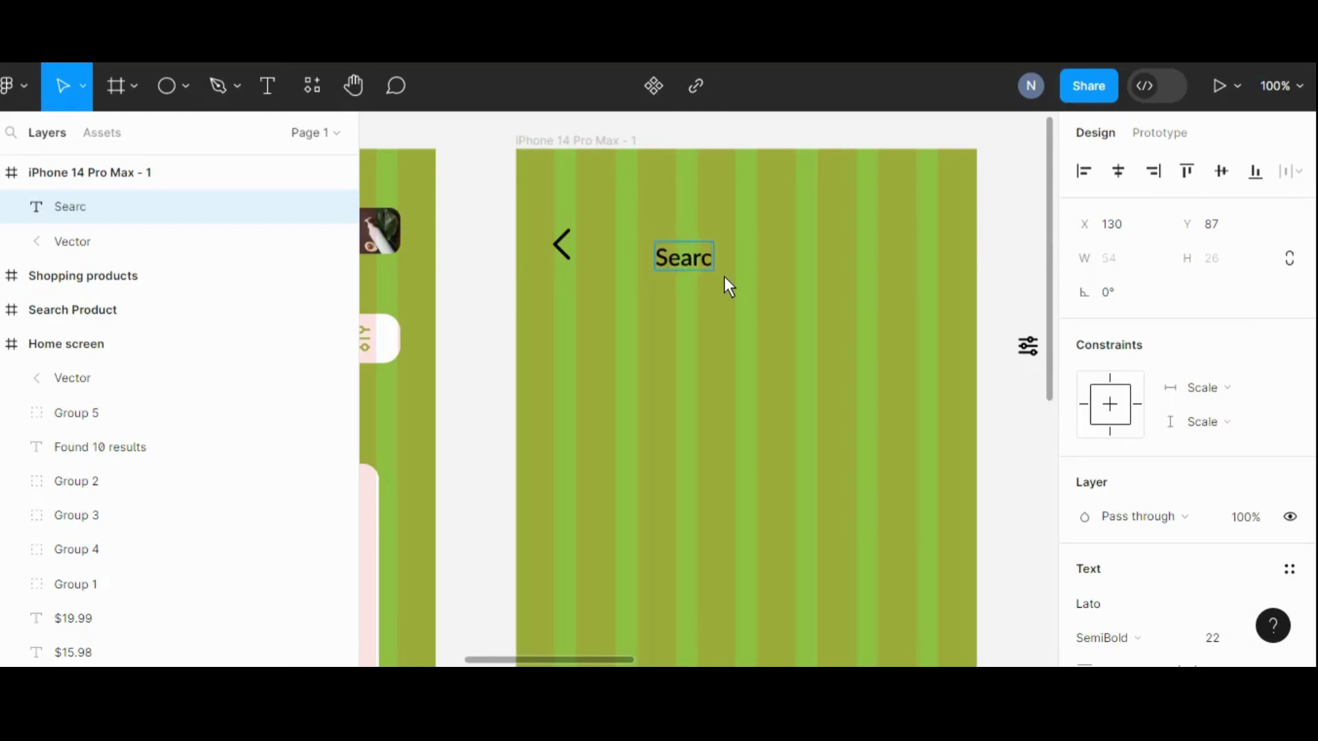
pyautogui.write('h Product')
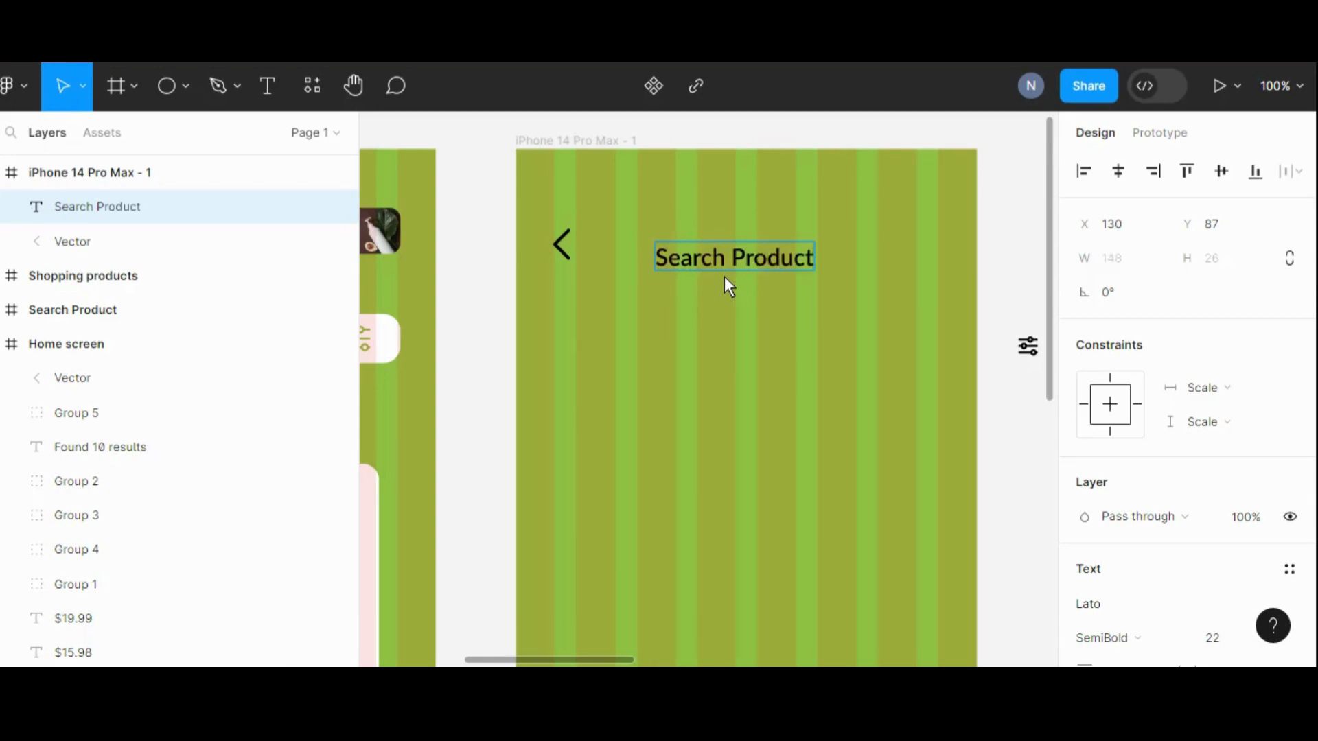
pyautogui.press('Escape')
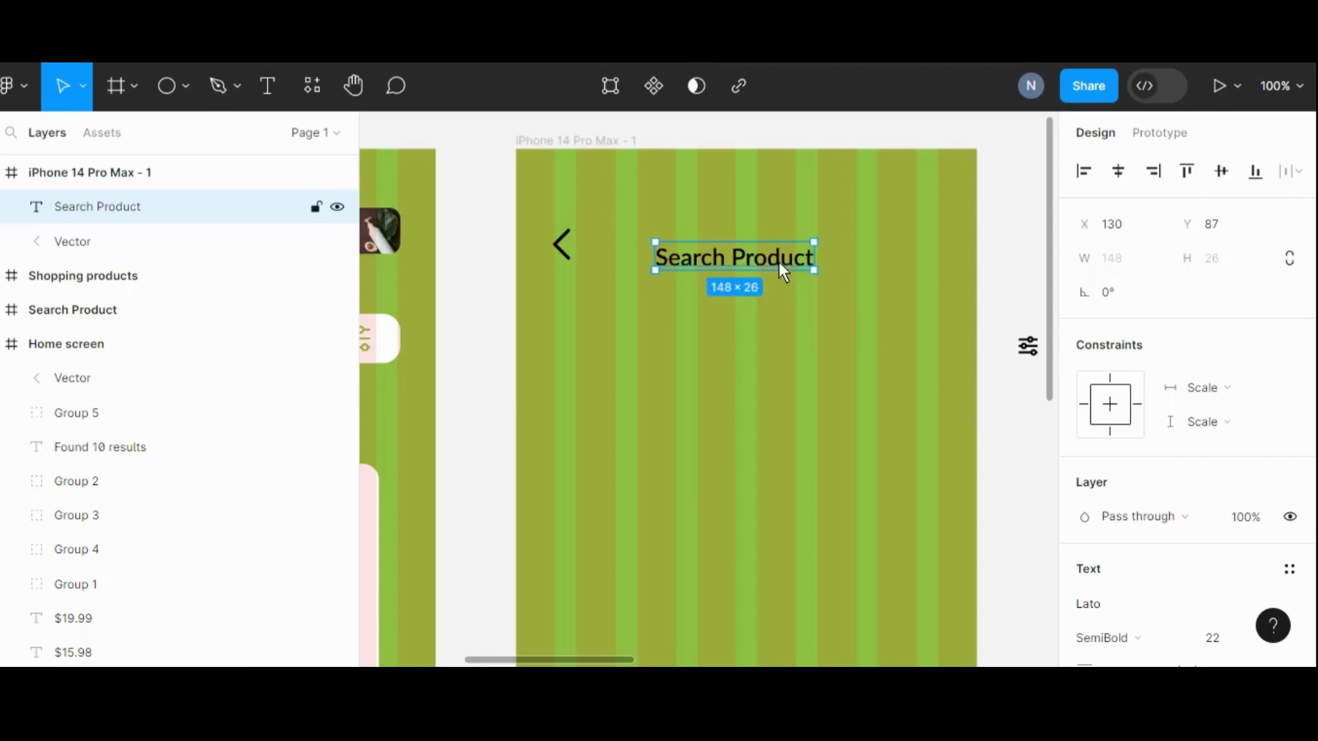
pyautogui.moveTo(778, 262); pyautogui.dragTo(729, 244)
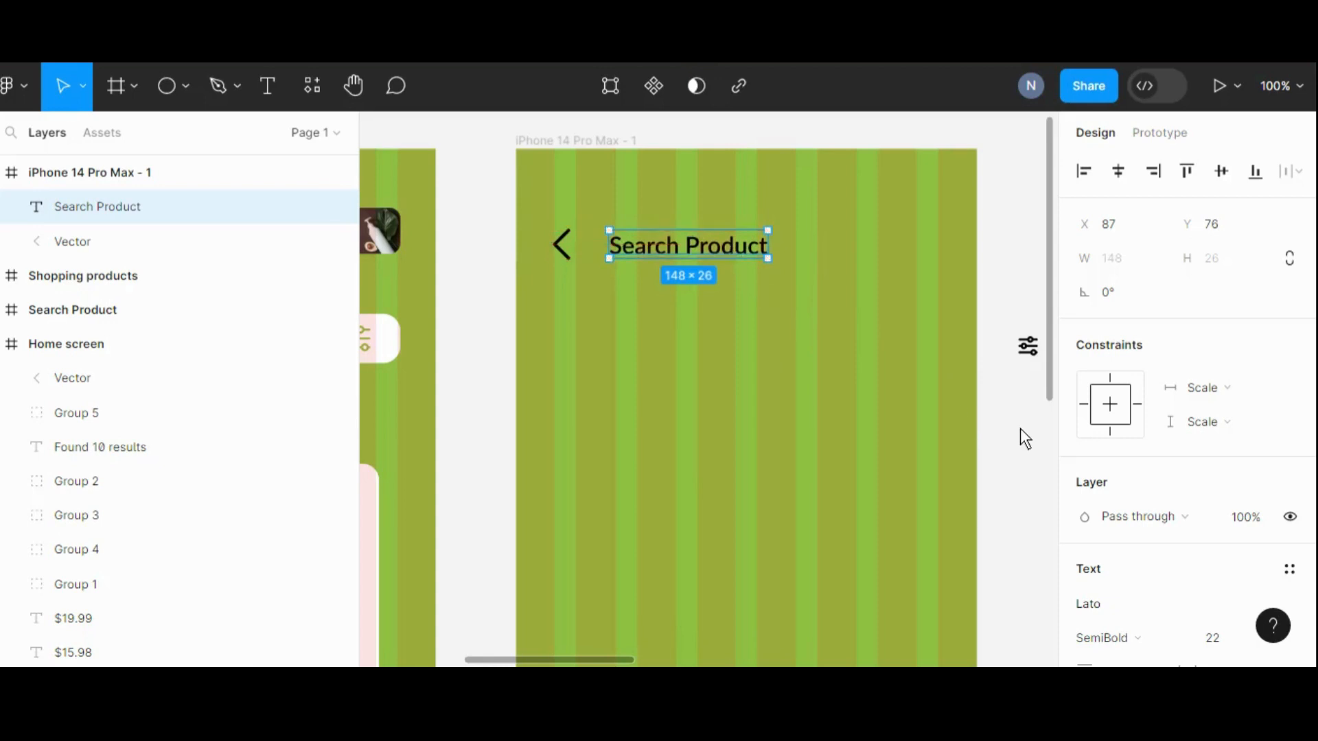
pyautogui.click(1000, 426)
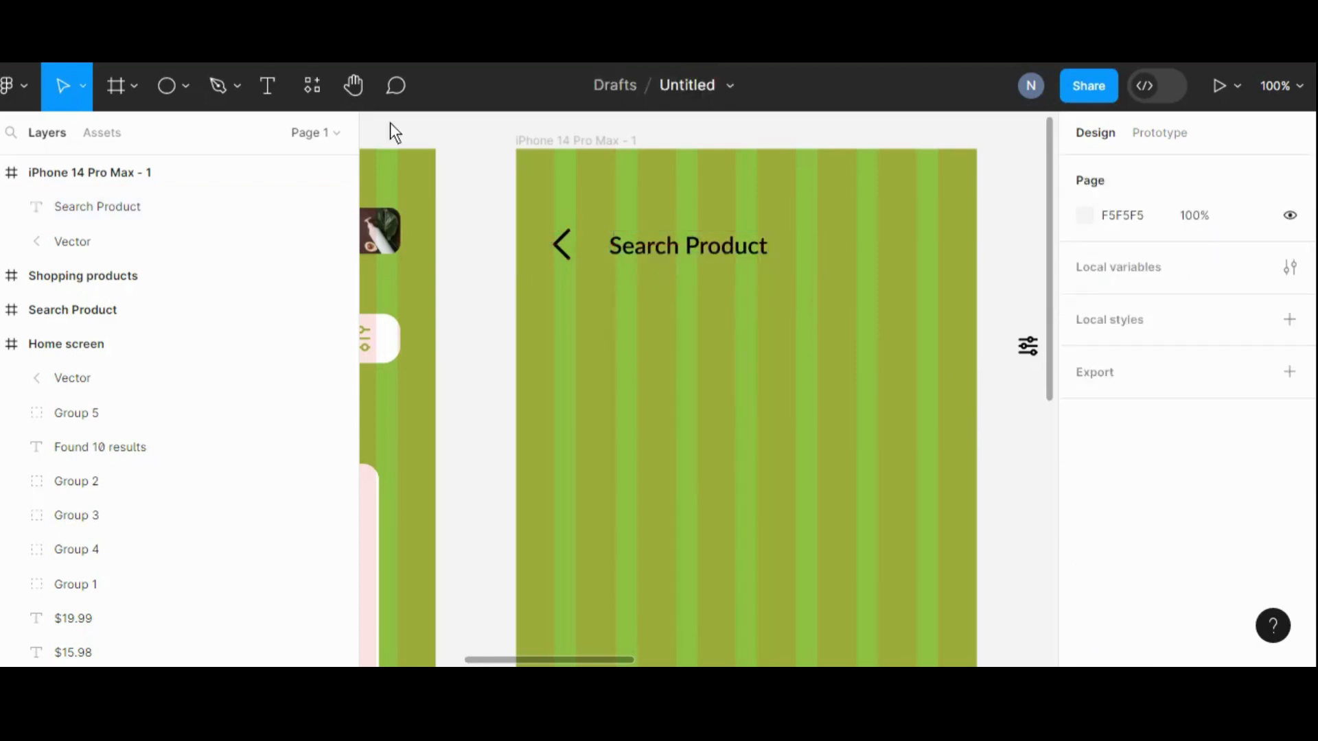
# - Compare the new title with the Home screen's Search Products heading, and shrink the new frame's chevron to about 10 × 21
pyautogui.click(361, 95)
pyautogui.moveTo(629, 406); pyautogui.dragTo(458, 406)
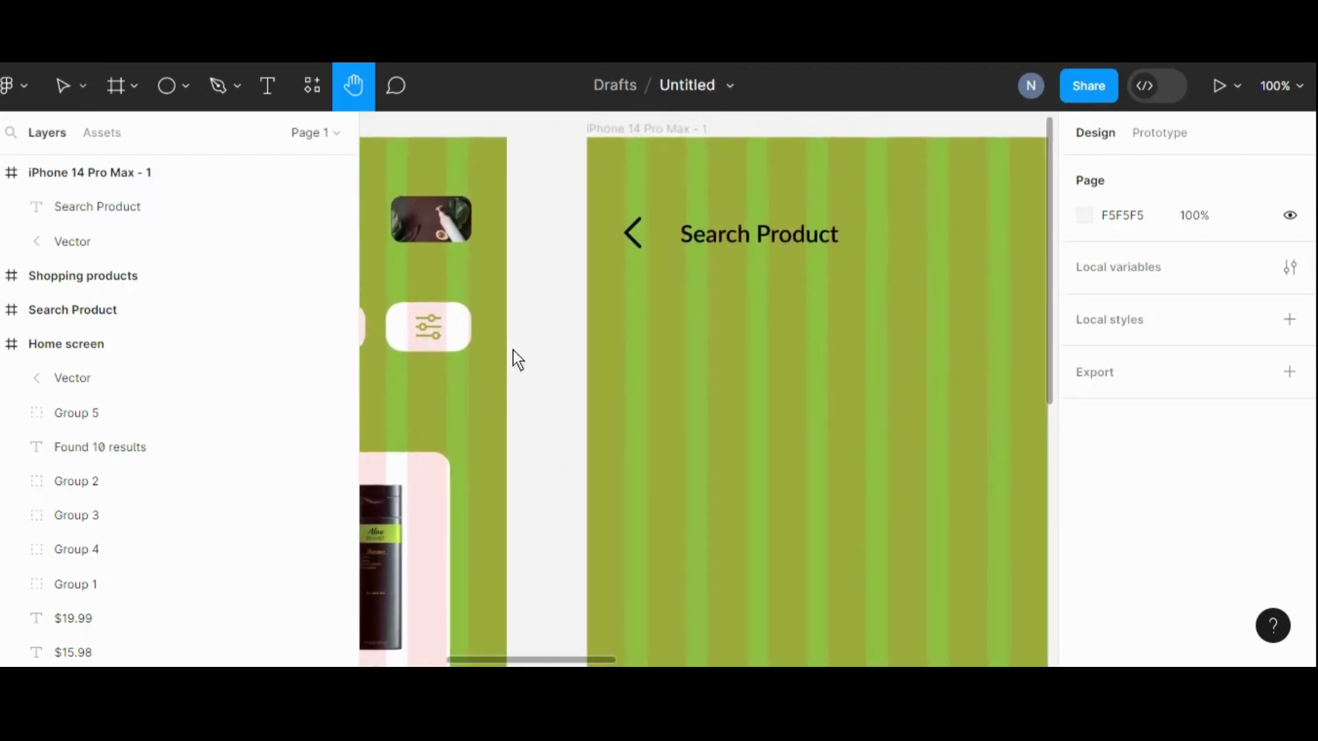
pyautogui.moveTo(514, 350); pyautogui.dragTo(680, 339)
pyautogui.click(58, 82)
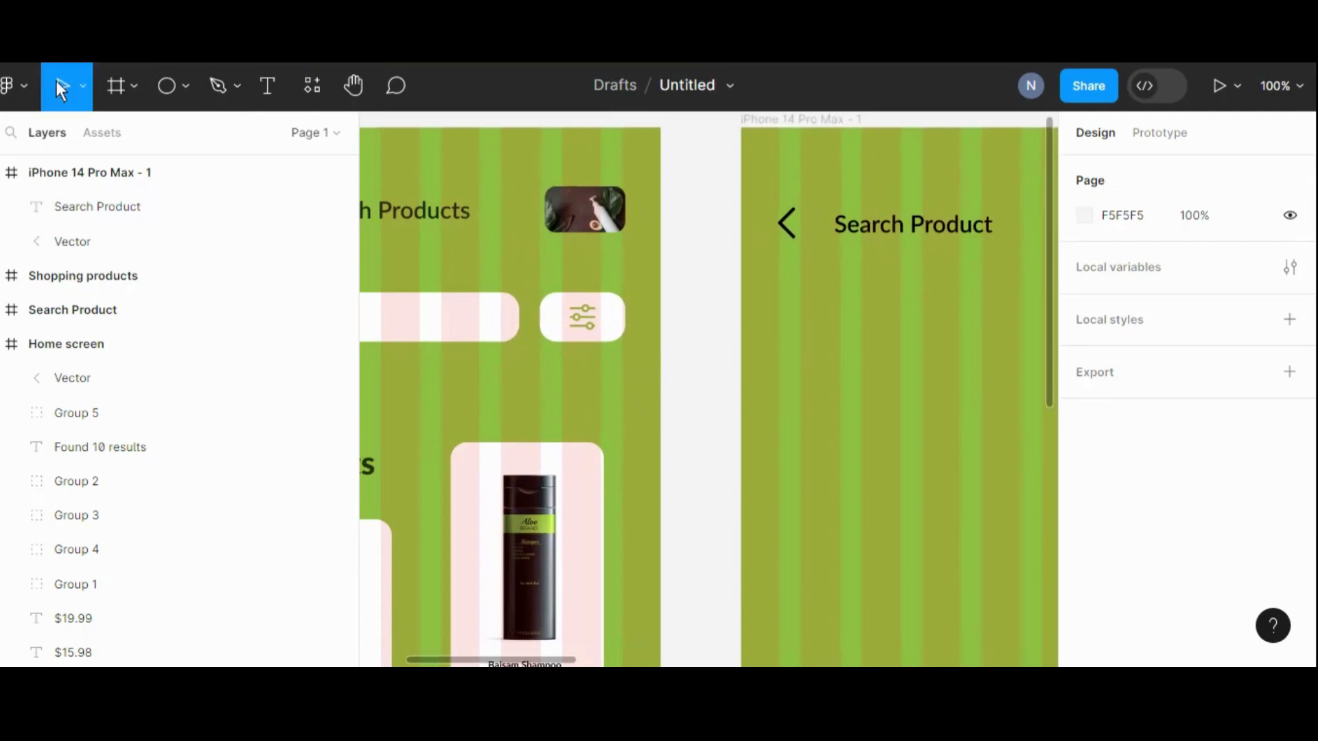
pyautogui.click(402, 208)
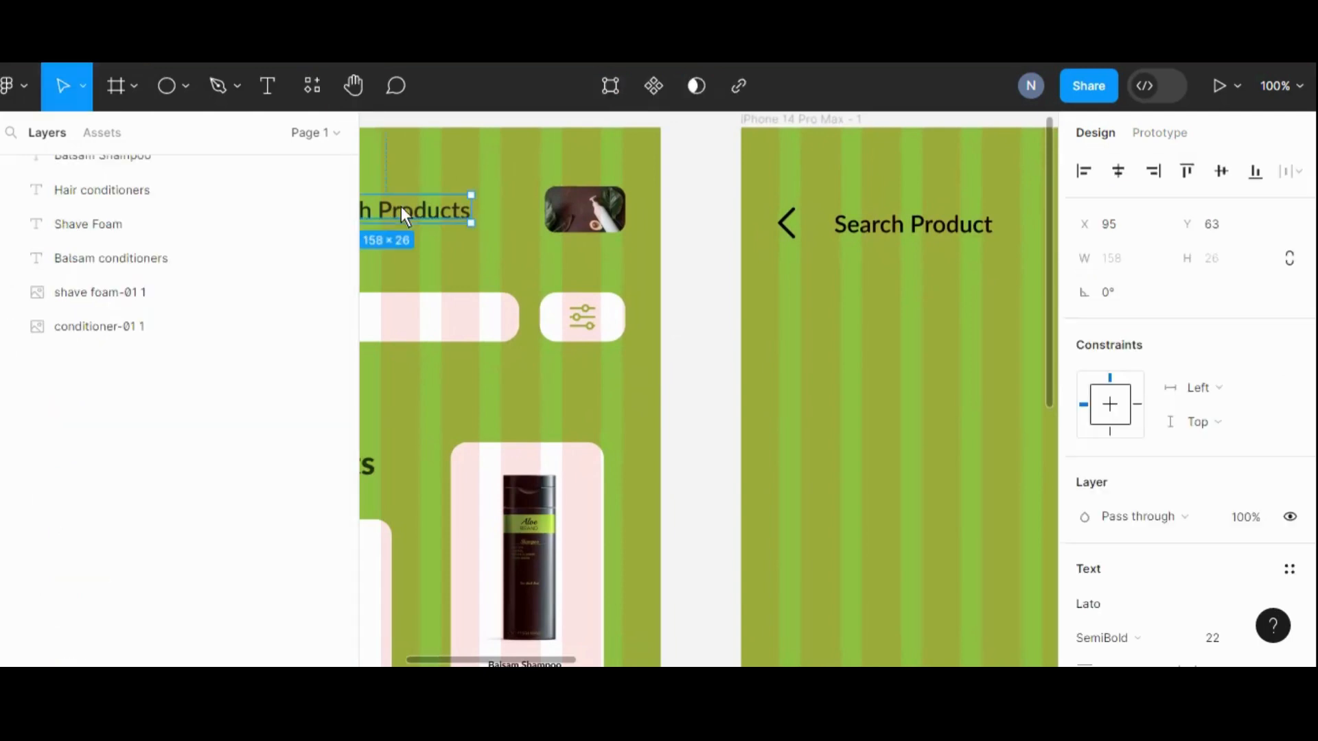
pyautogui.click(915, 226)
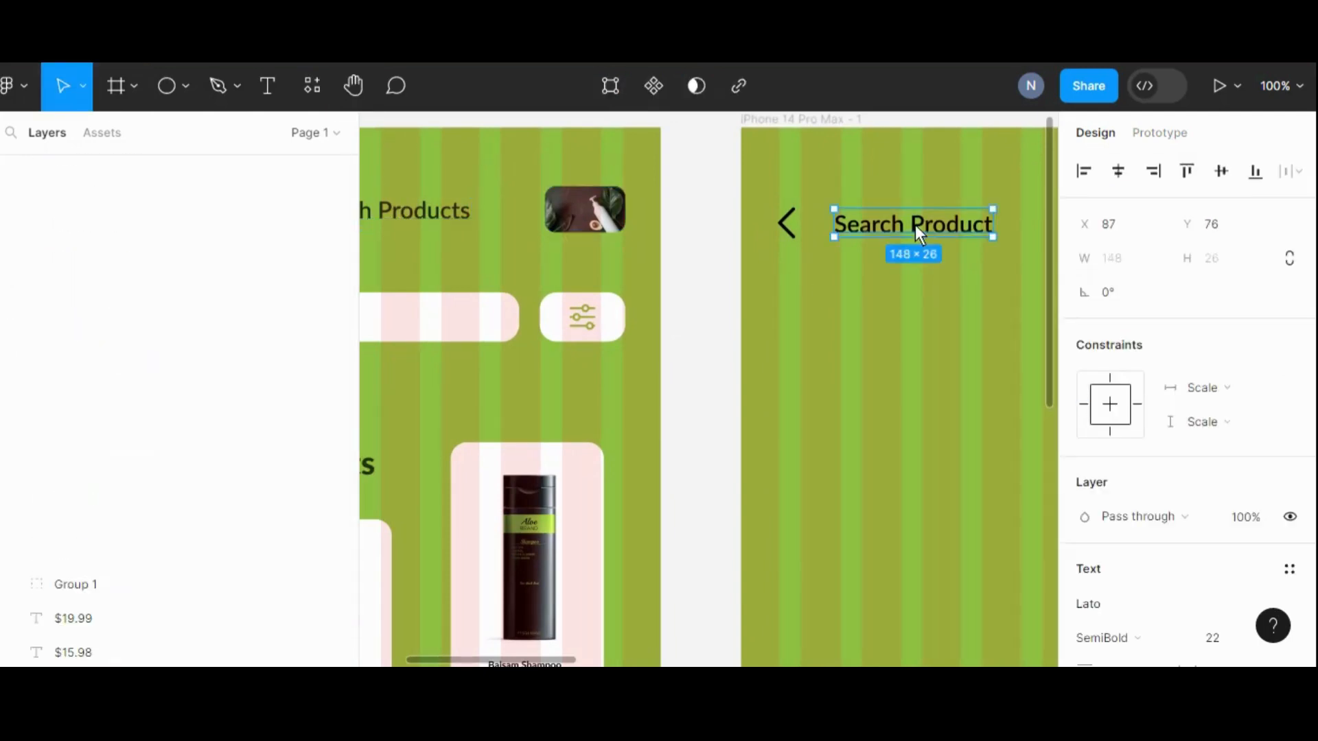
pyautogui.click(788, 223)
pyautogui.click(787, 213)
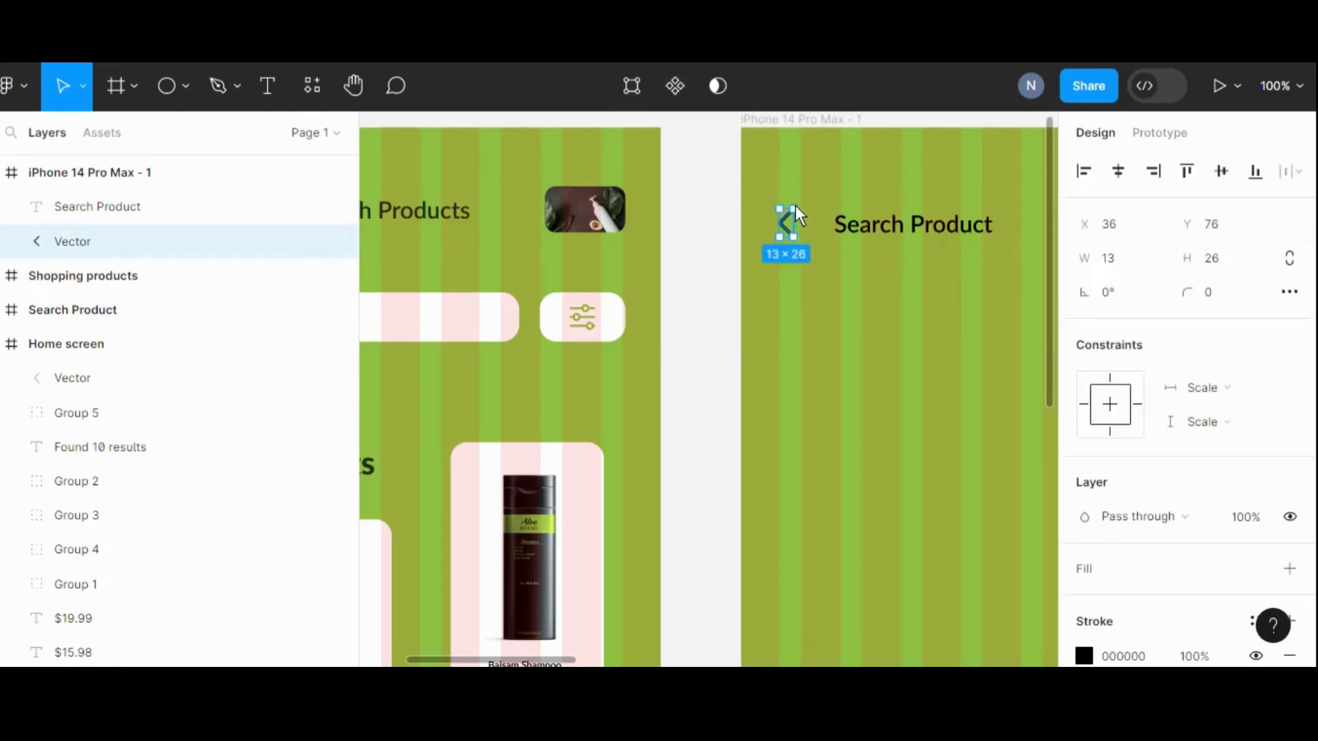
pyautogui.moveTo(792, 212); pyautogui.dragTo(789, 215)
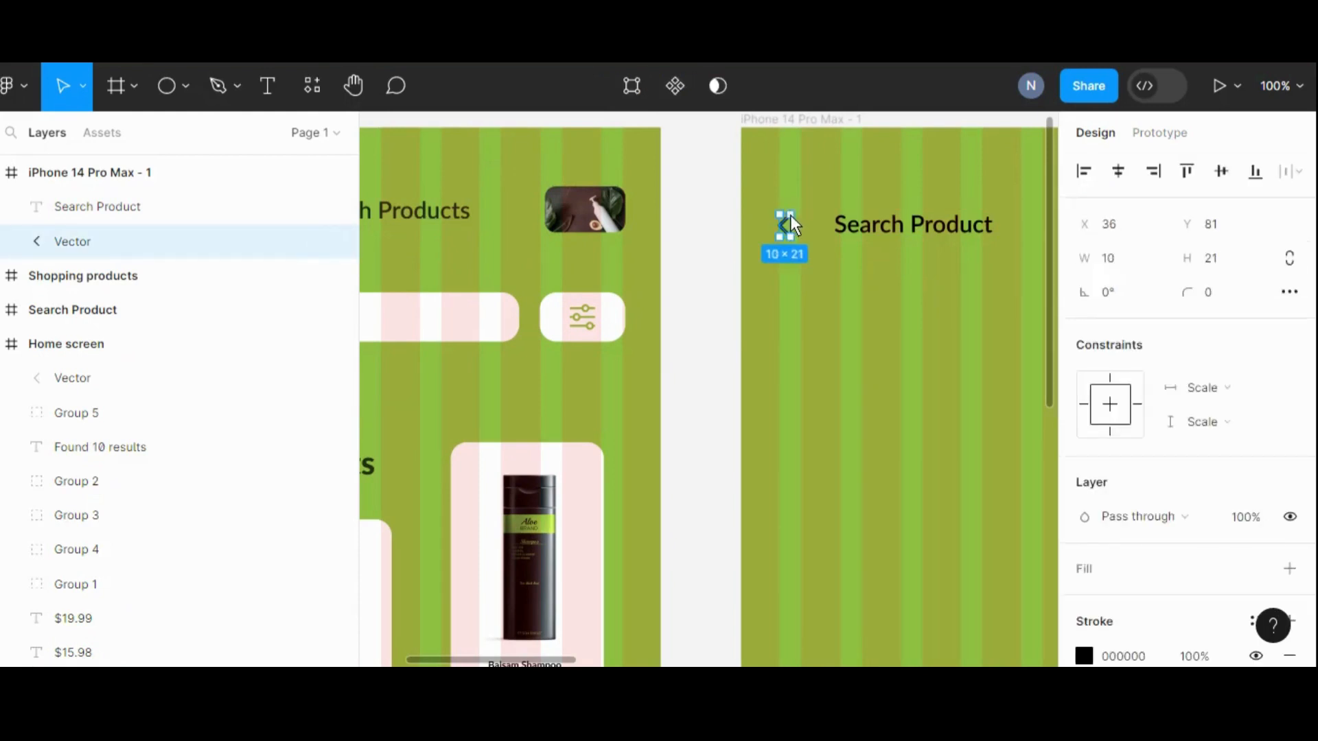
pyautogui.click(723, 250)
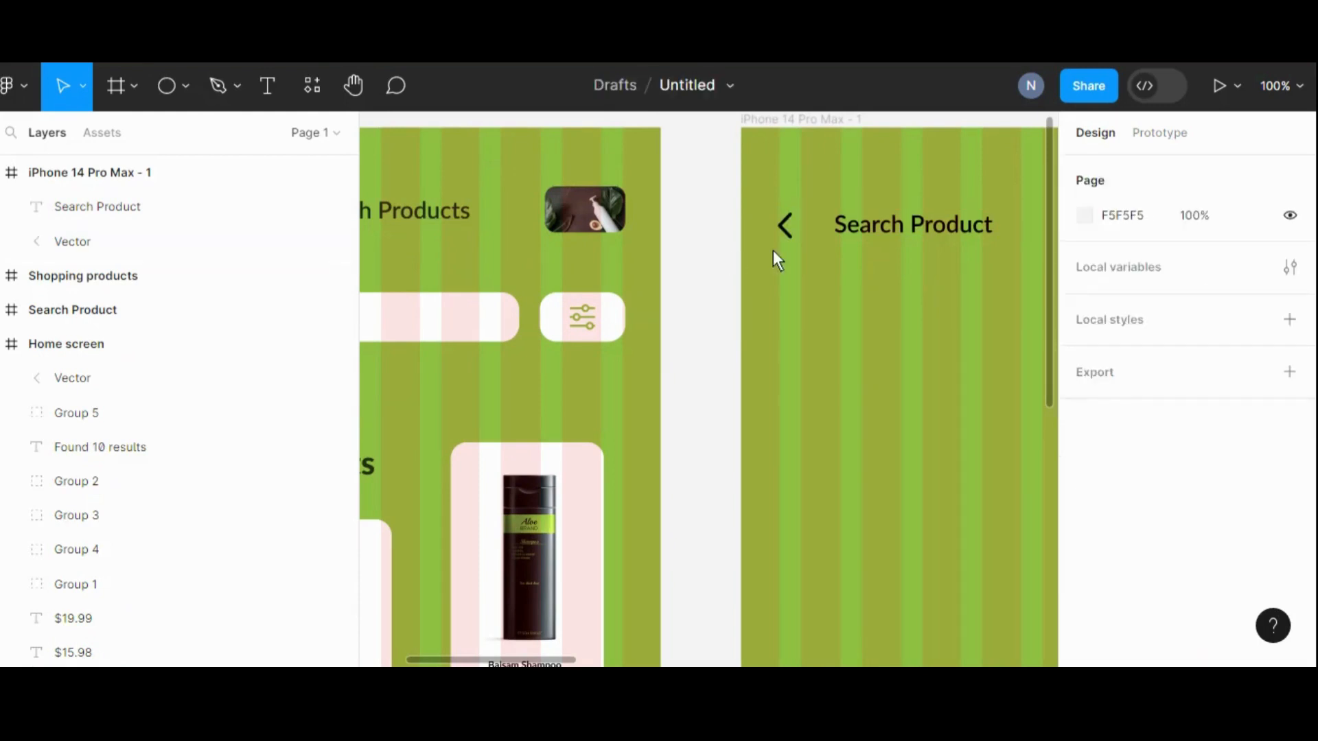
# - Copy the Home screen's product thumbnail into the new green frame's header at about X 317, Y 68
pyautogui.click(353, 87)
pyautogui.moveTo(594, 359); pyautogui.dragTo(446, 354)
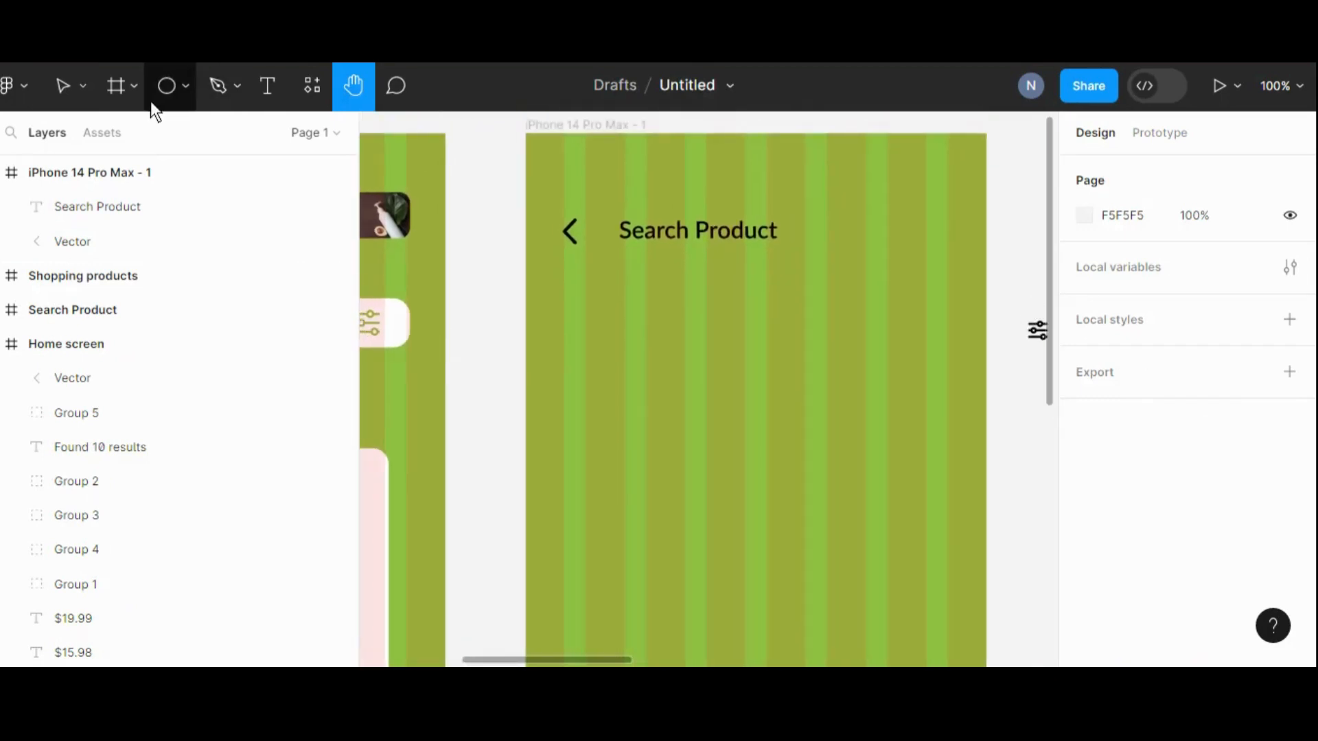
pyautogui.click(66, 85)
pyautogui.click(389, 216)
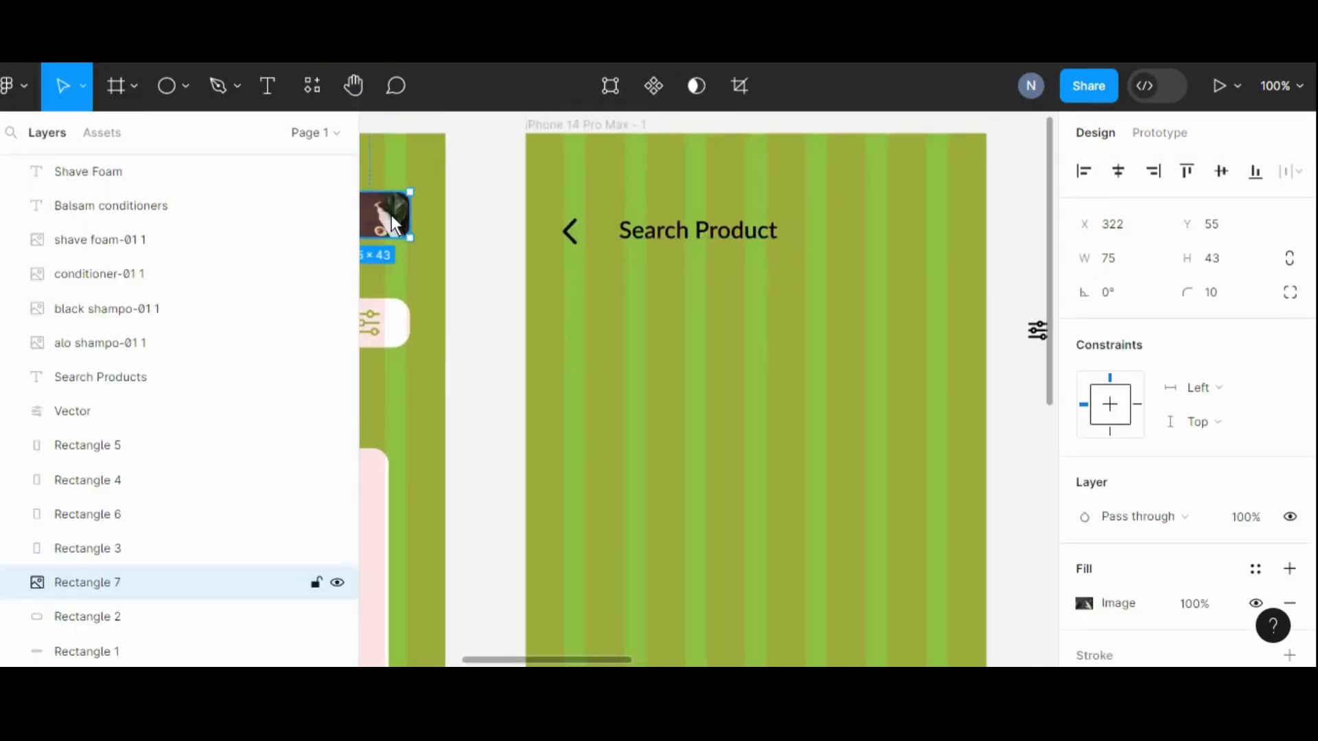
pyautogui.moveTo(878, 237); pyautogui.dragTo(928, 227)
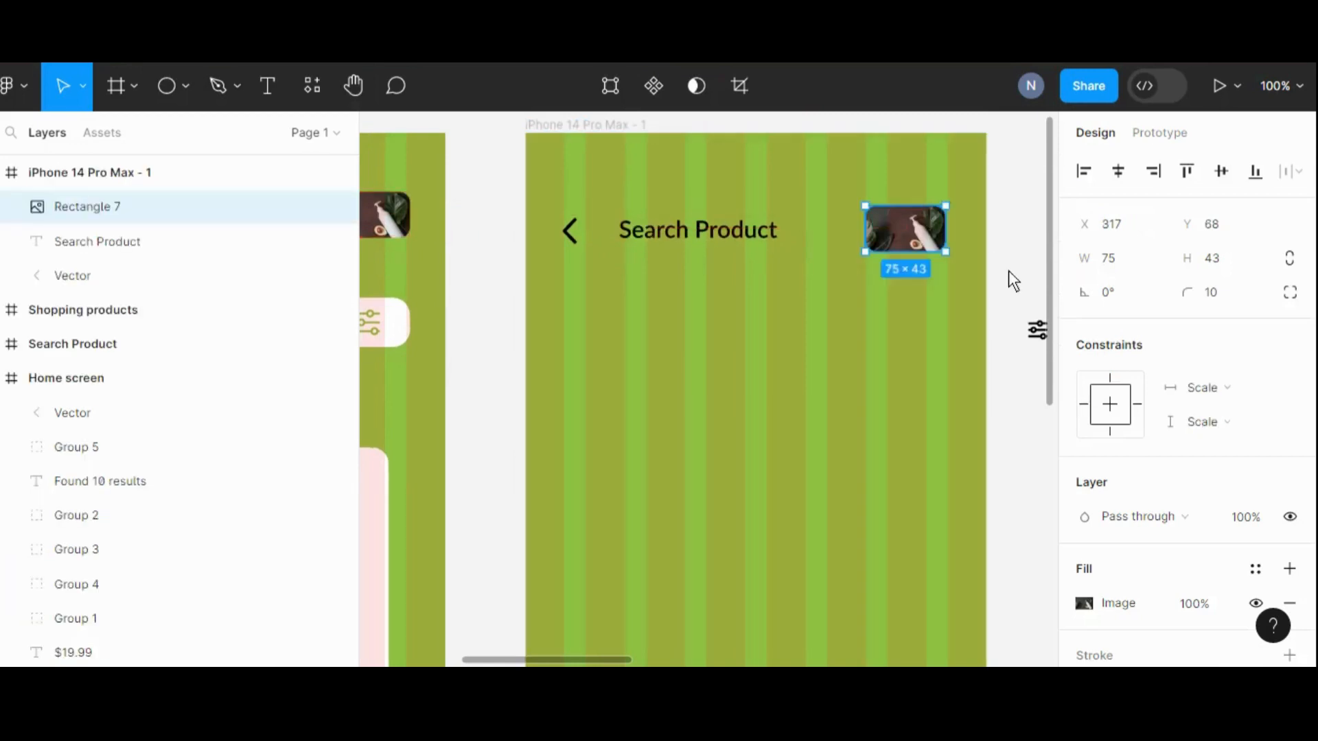
pyautogui.click(1008, 270)
# - Align the new frame's chevron, Search Product title and thumbnail on their vertical centers
pyautogui.click(575, 237)
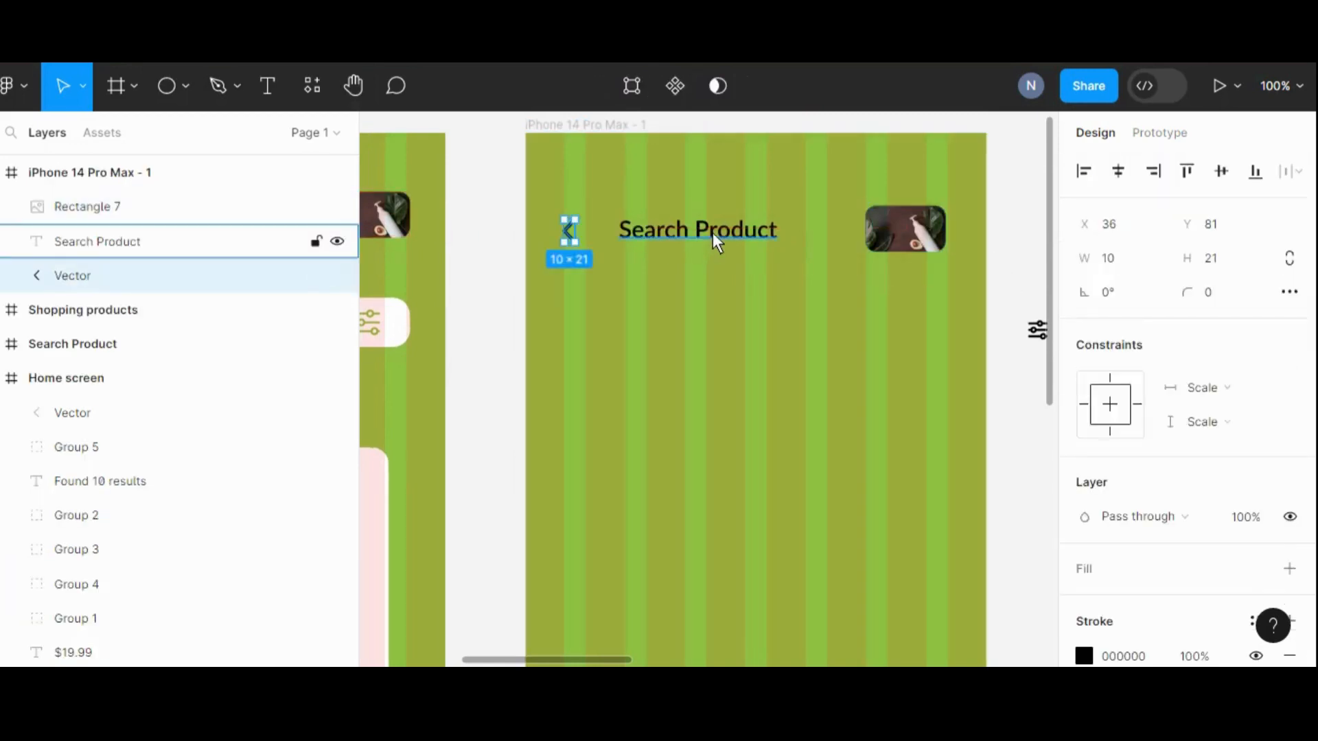
pyautogui.keyDown('shift'); pyautogui.click(713, 233); pyautogui.keyUp('shift')
pyautogui.keyDown('shift'); pyautogui.click(908, 240); pyautogui.keyUp('shift')
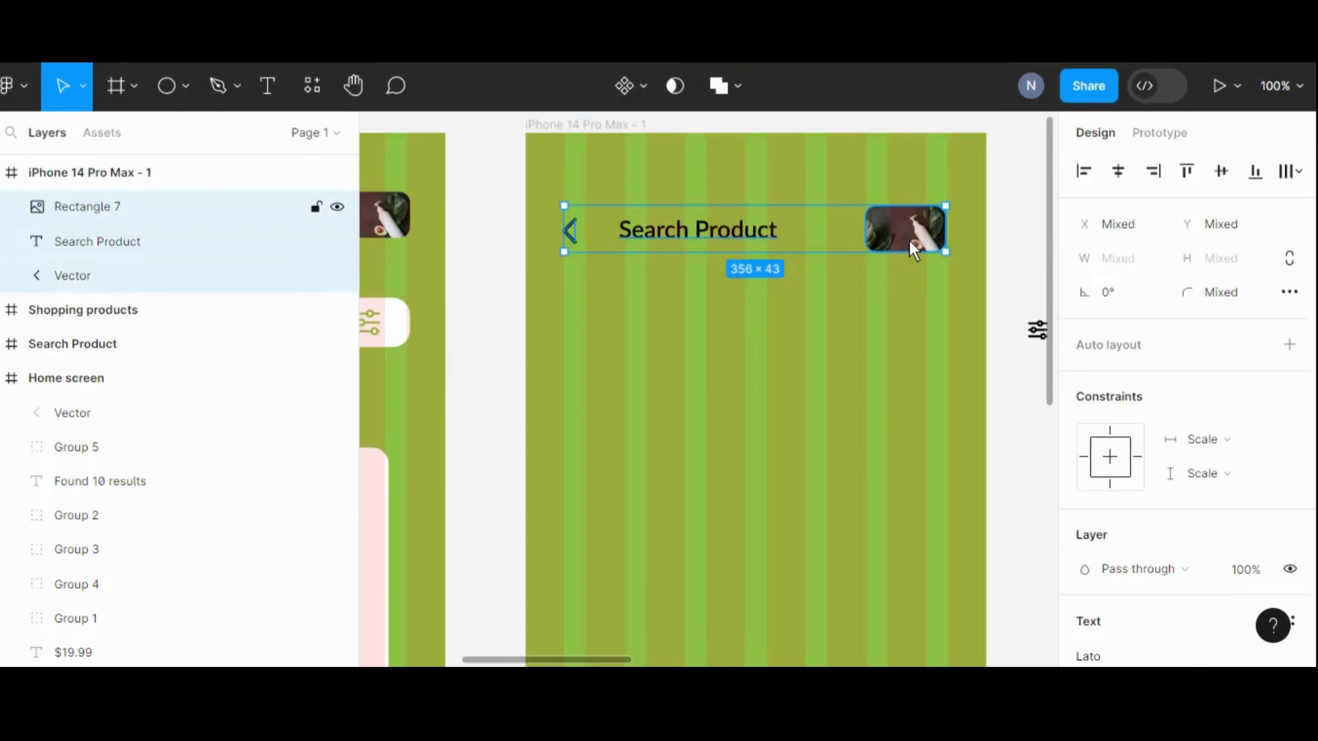
pyautogui.click(1222, 173)
pyautogui.click(1004, 396)
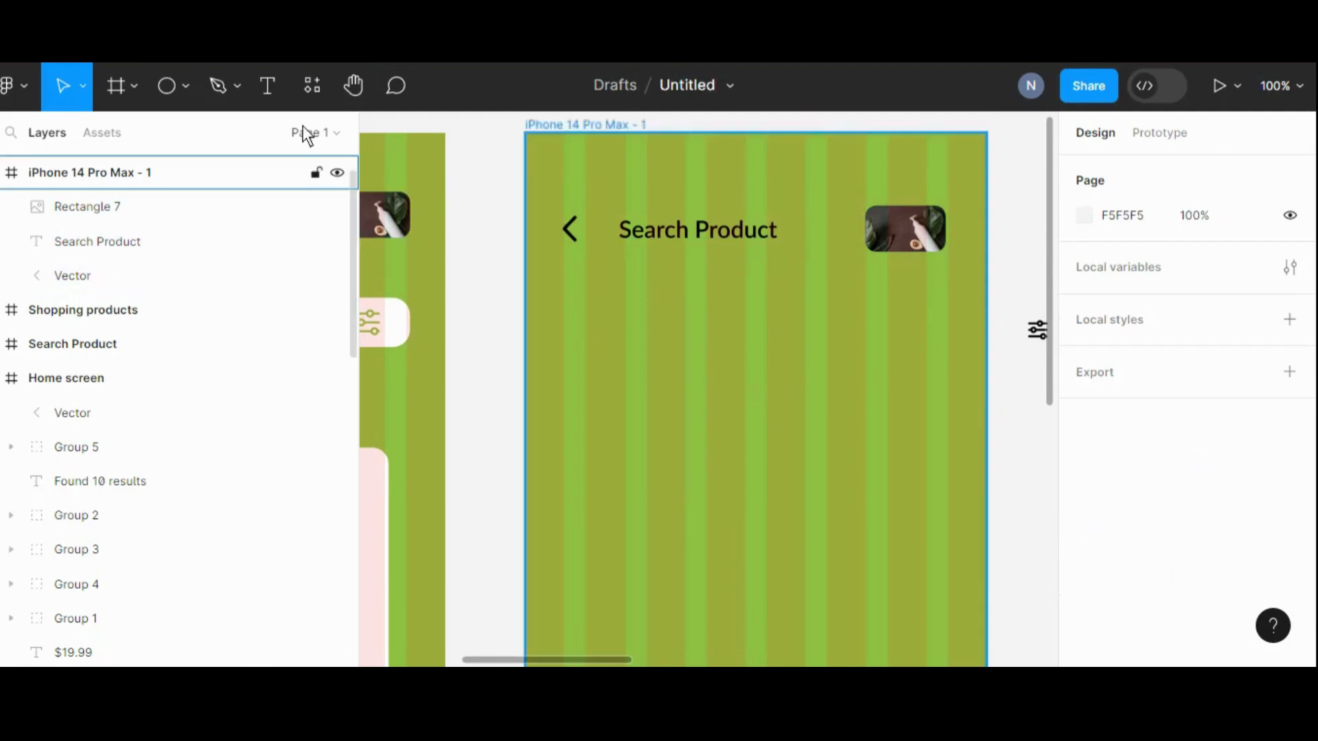
# - Draw a rectangle about 77 × 38 below the thumbnail and set its corner radius to 15
pyautogui.click(191, 87)
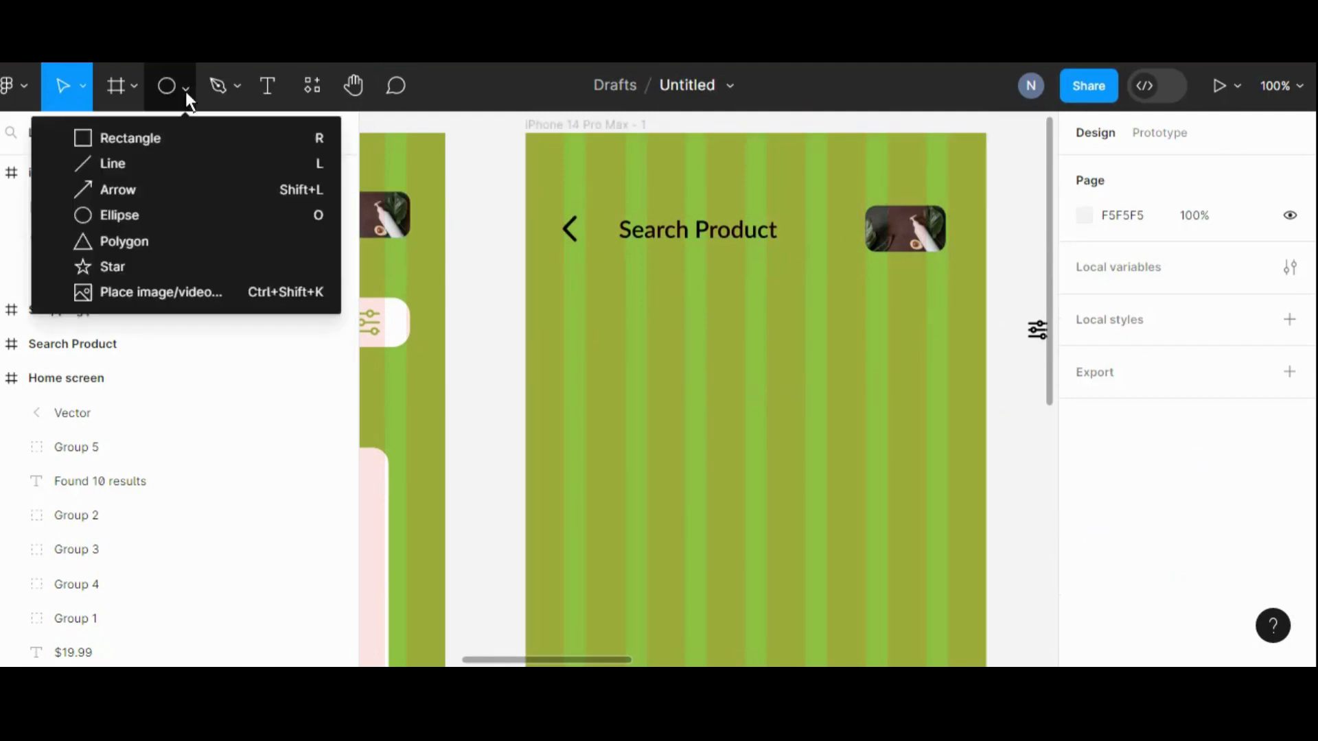
pyautogui.click(168, 137)
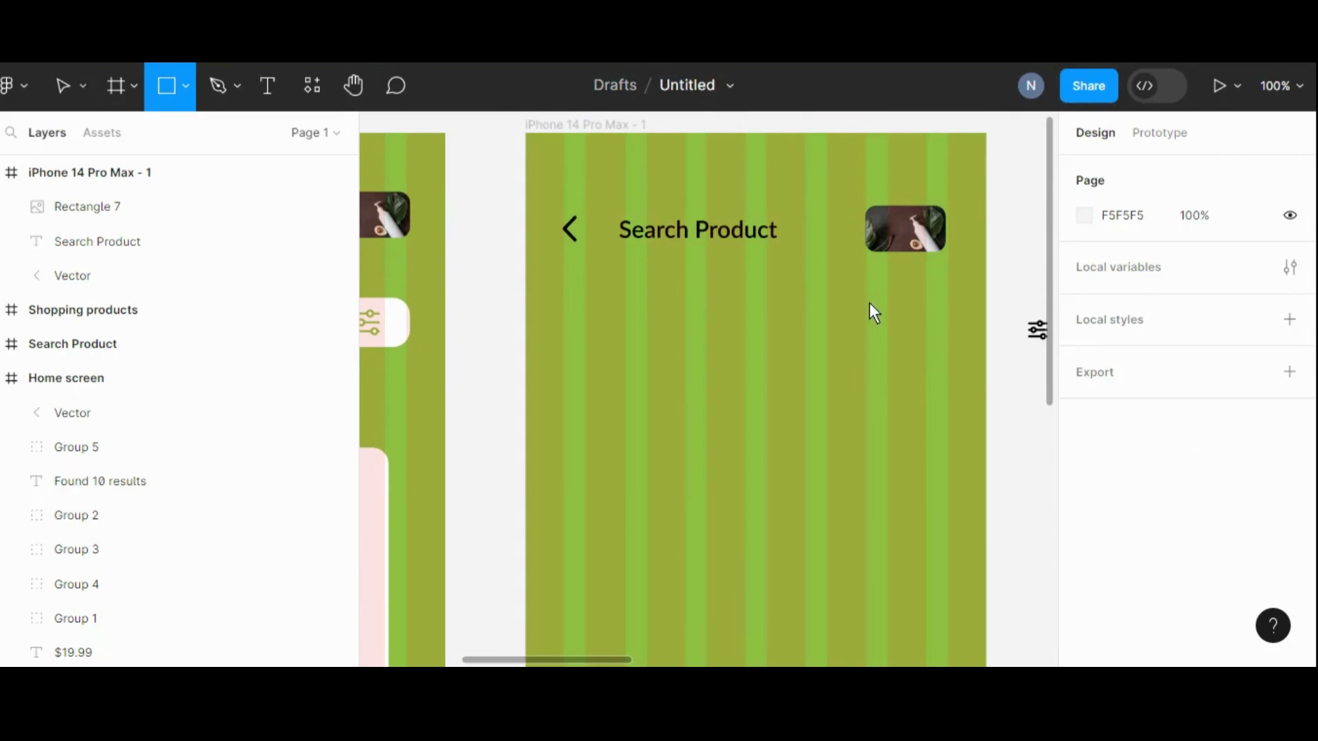
pyautogui.moveTo(865, 302); pyautogui.dragTo(948, 343)
pyautogui.click(1242, 306)
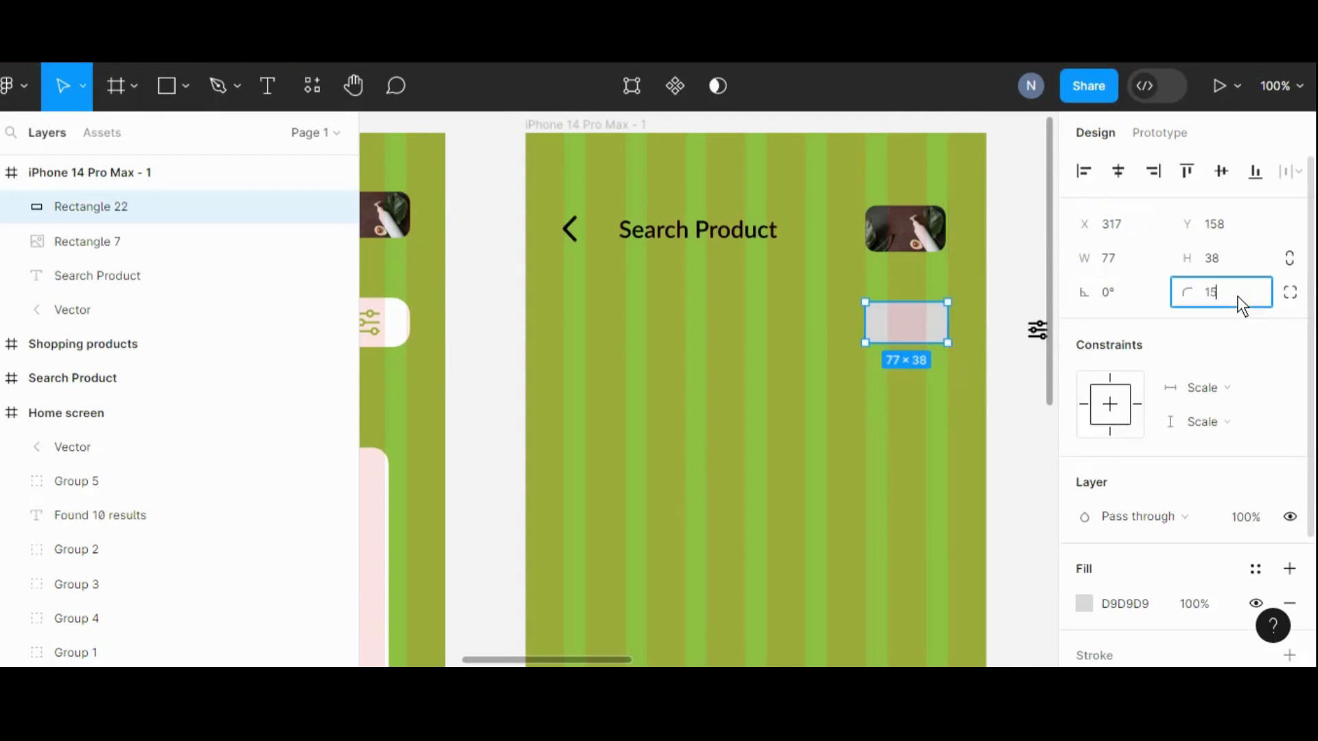
pyautogui.click(1021, 405)
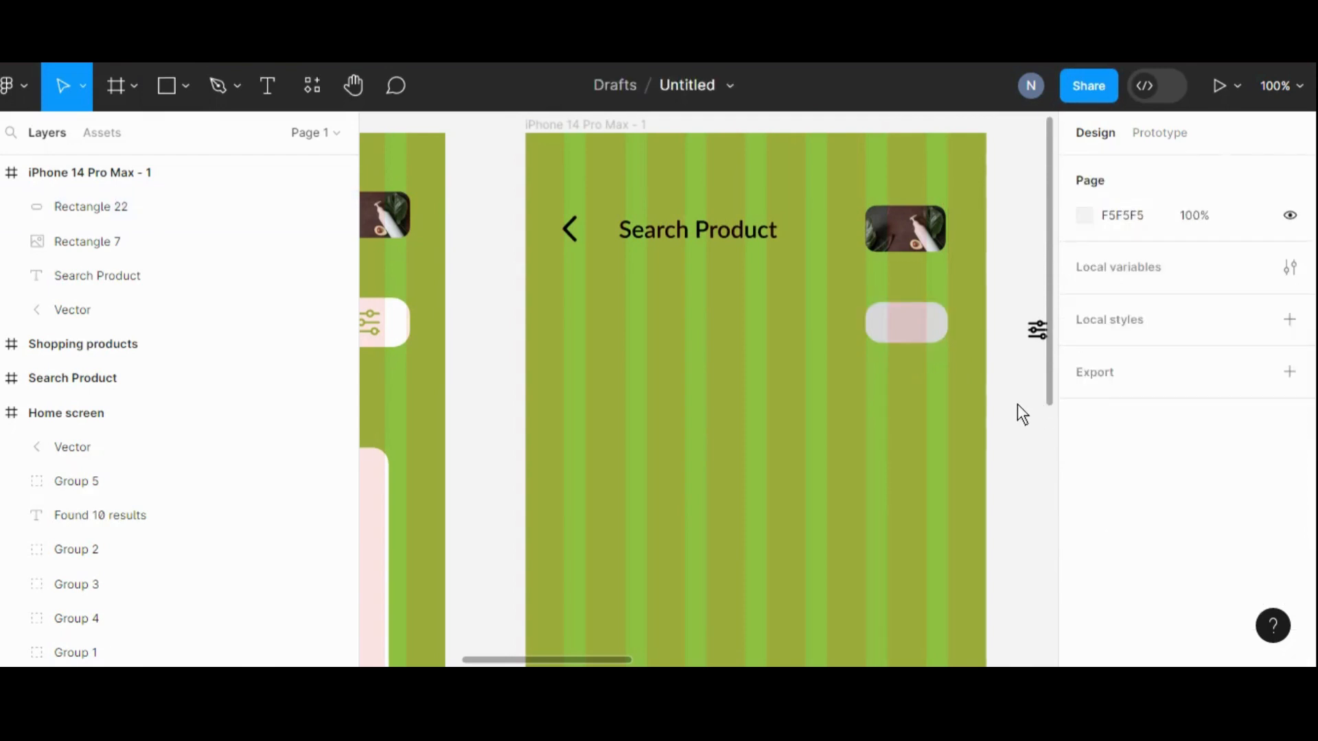
# - Move the chevron, title and thumbnail up together to put the thumbnail at about Y 54, and widen the thumbnail to about 77
pyautogui.click(569, 230)
pyautogui.keyDown('shift'); pyautogui.click(672, 232); pyautogui.keyUp('shift')
pyautogui.keyDown('shift'); pyautogui.click(900, 241); pyautogui.keyUp('shift')
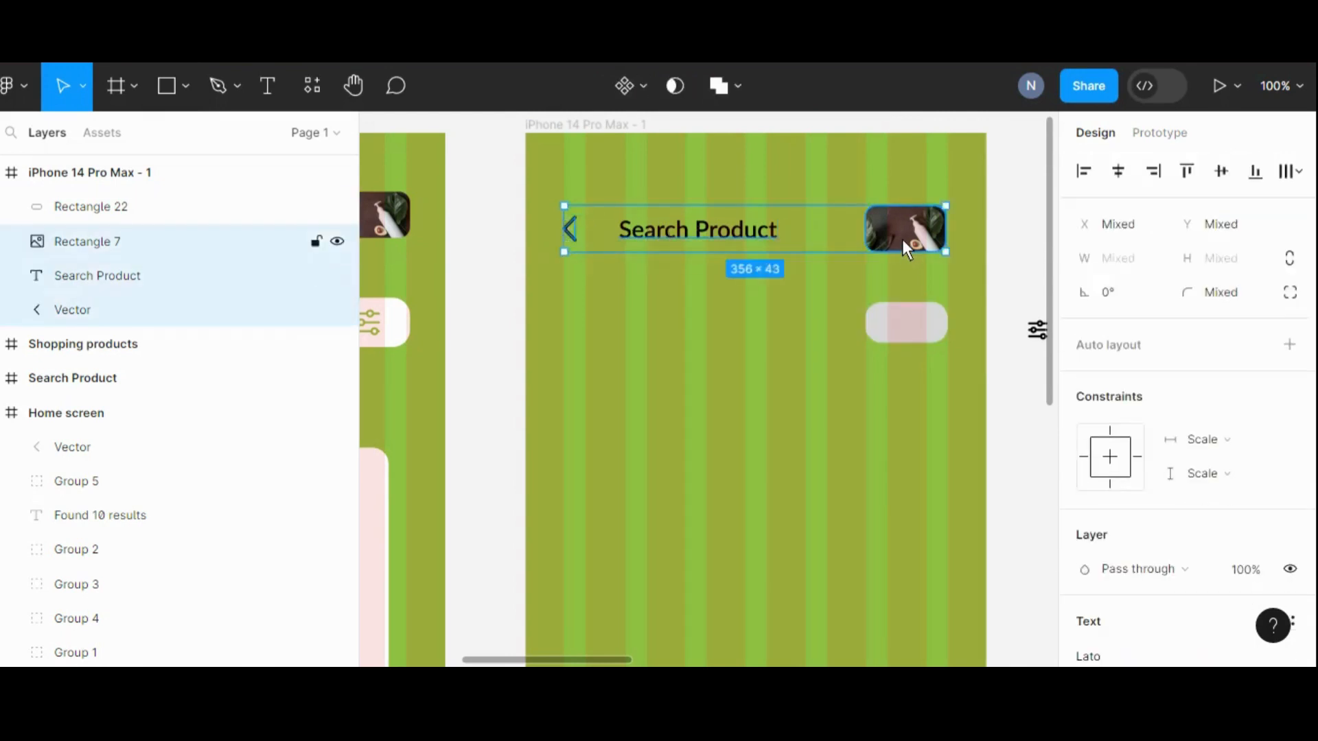
pyautogui.moveTo(902, 239); pyautogui.dragTo(901, 223)
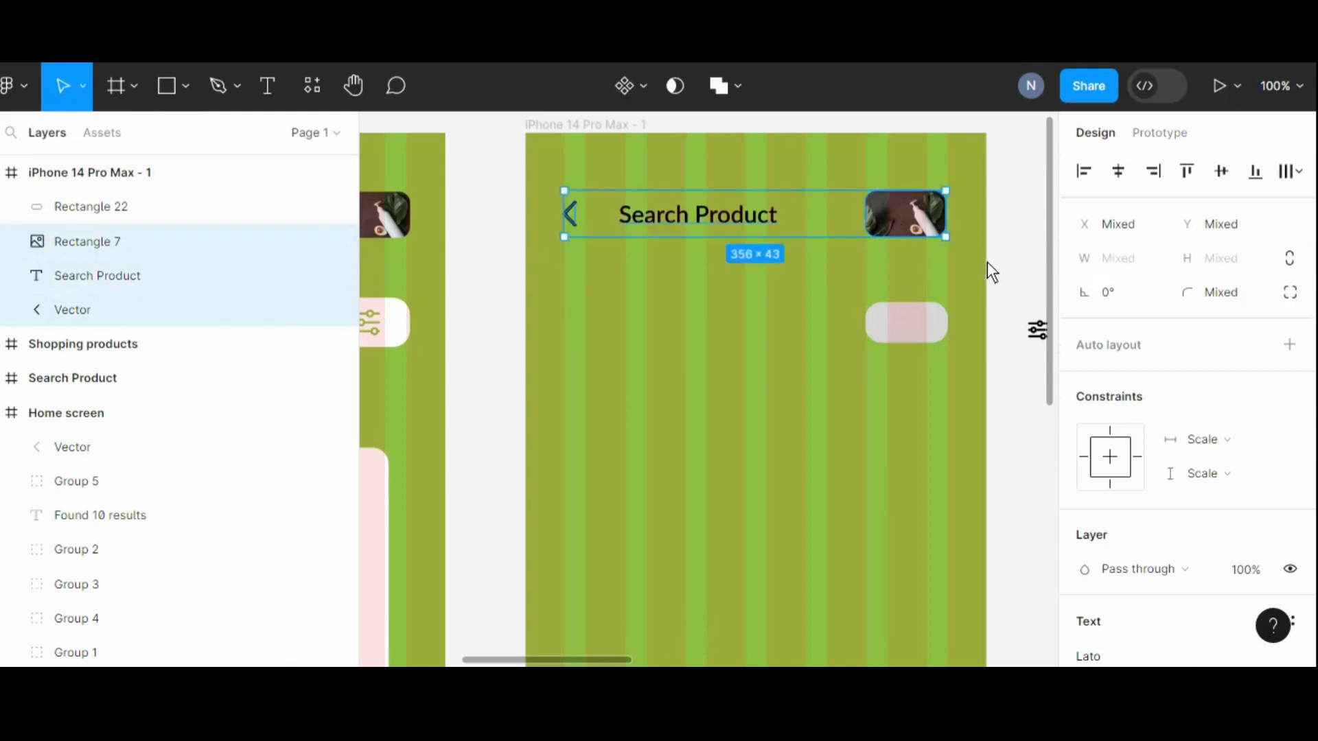
pyautogui.click(987, 261)
pyautogui.click(941, 216)
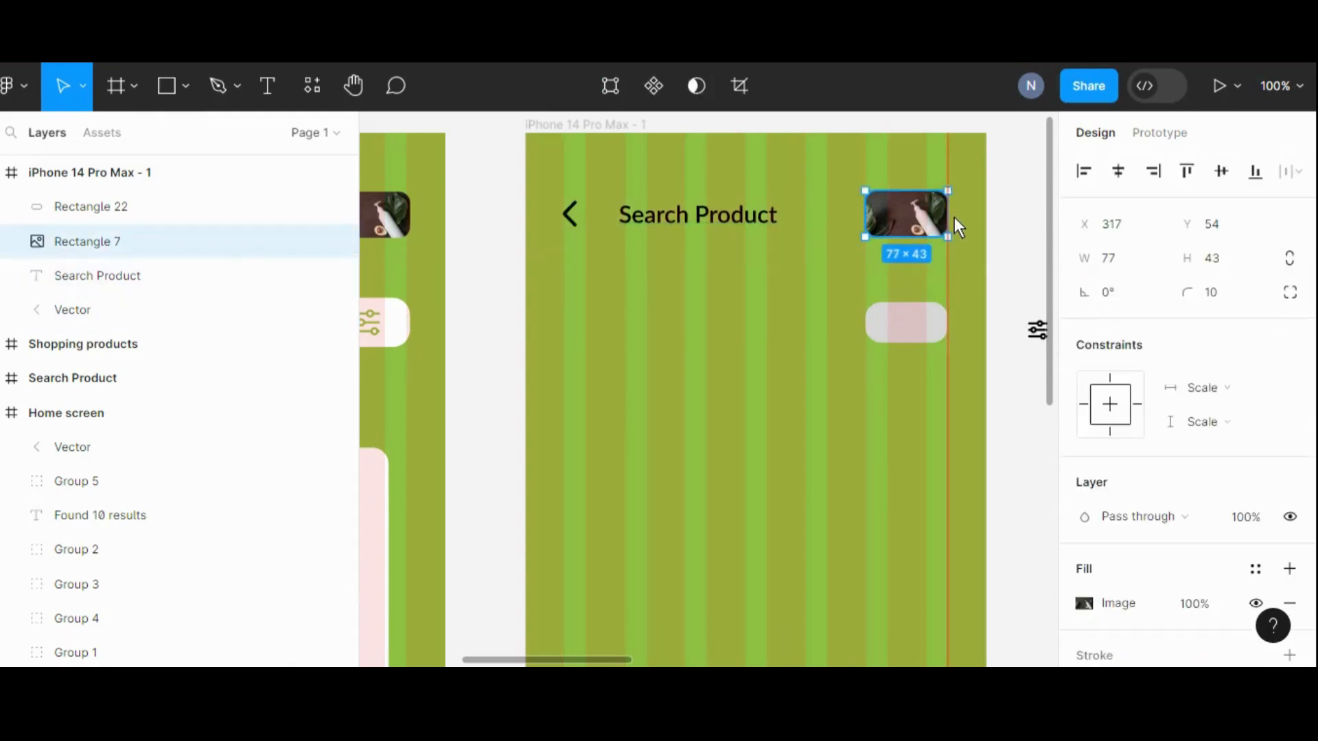
pyautogui.click(1013, 328)
# - Move the rounded rectangle up to about Y 141, resize it to about 77 × 48, and fill it with white FFFFFF
pyautogui.click(924, 327)
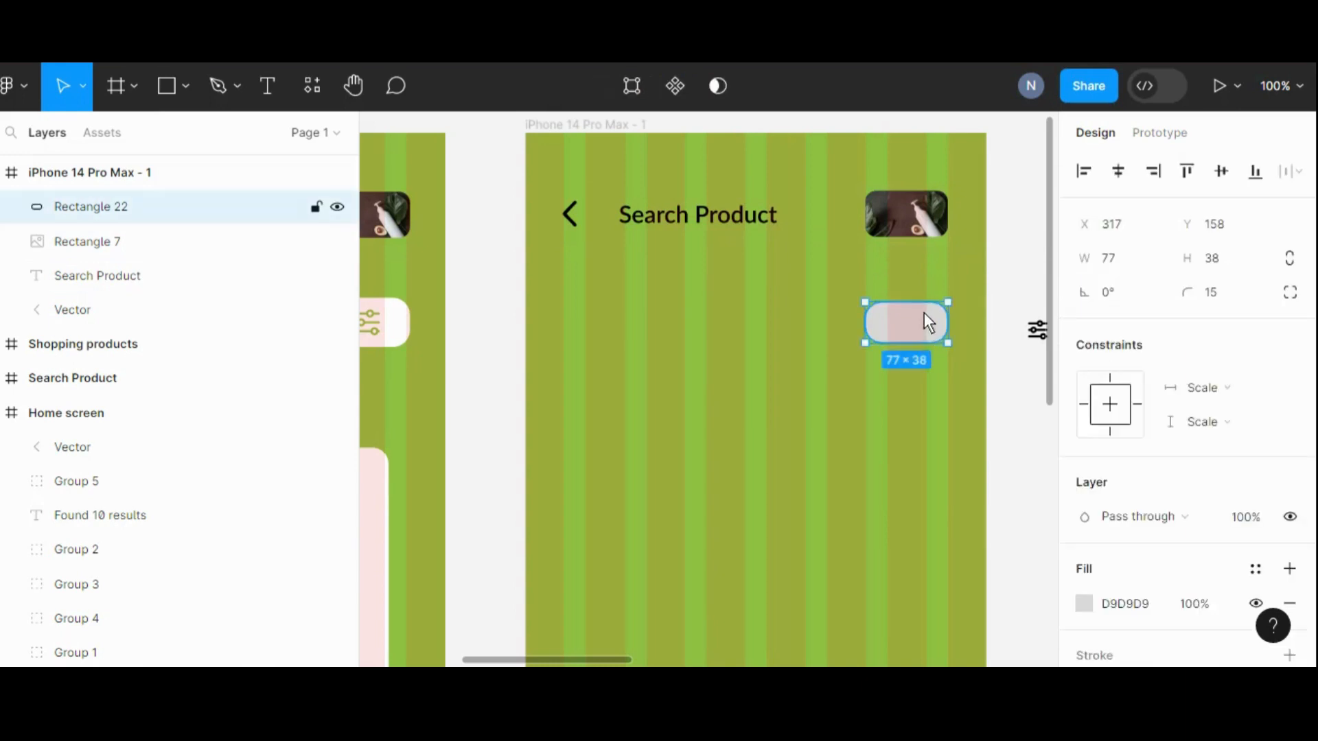
pyautogui.moveTo(925, 319)
pyautogui.mouseDown()
pyautogui.moveTo(925, 308)
pyautogui.moveTo(915, 335)
pyautogui.mouseUp()
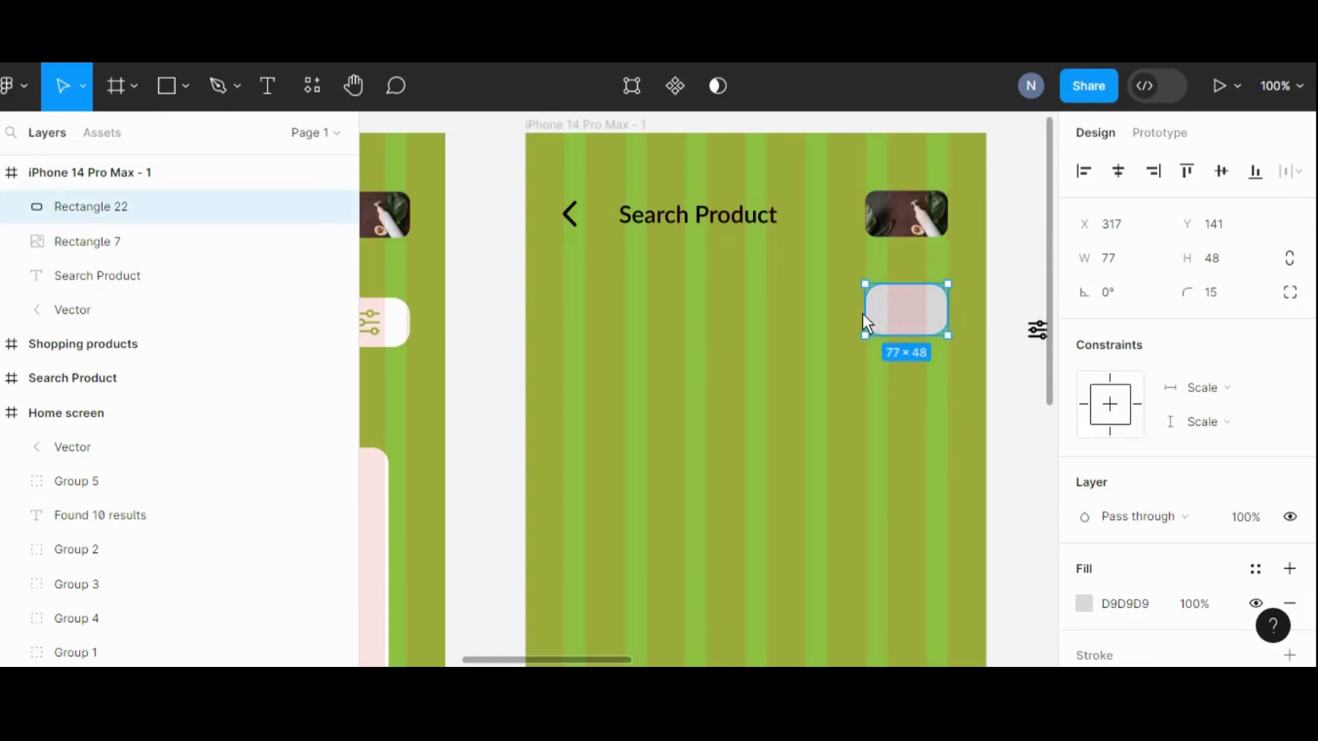
pyautogui.click(354, 86)
pyautogui.moveTo(529, 347)
pyautogui.mouseDown()
pyautogui.moveTo(612, 343)
pyautogui.moveTo(513, 331)
pyautogui.mouseUp()
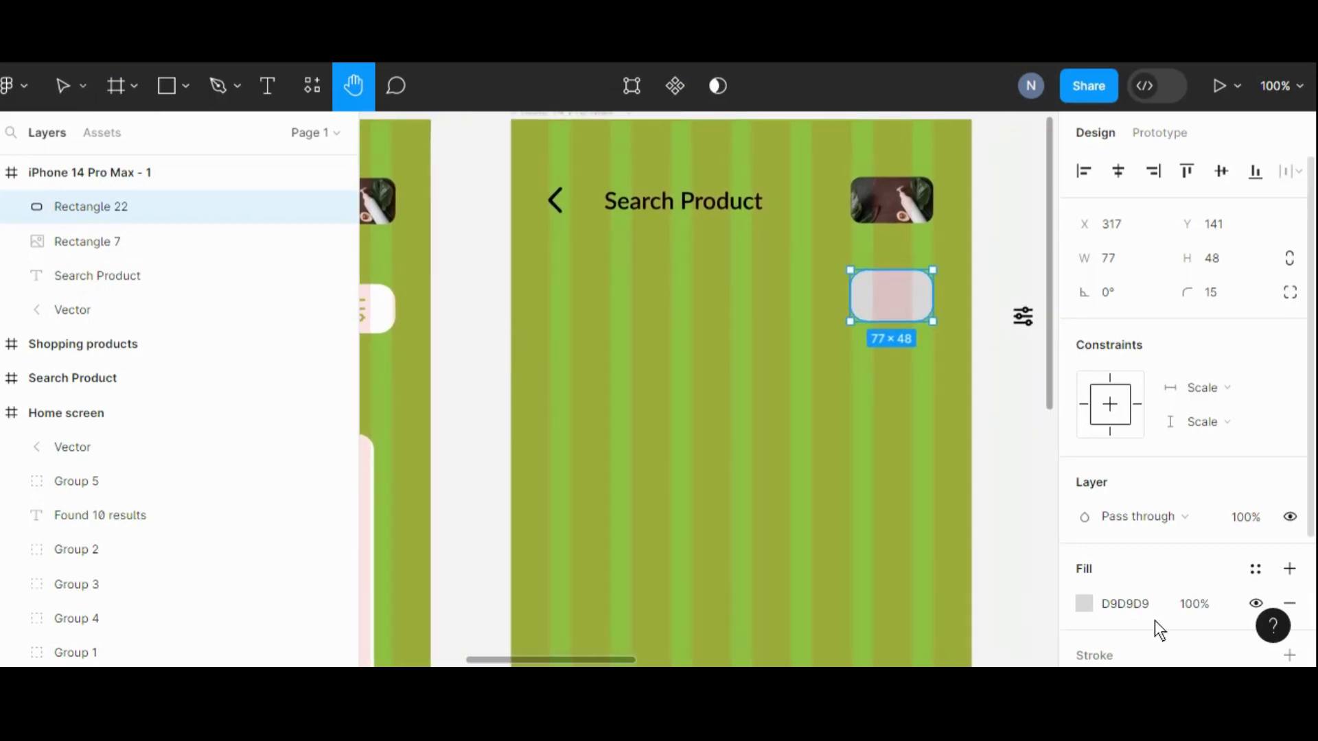
pyautogui.click(1084, 604)
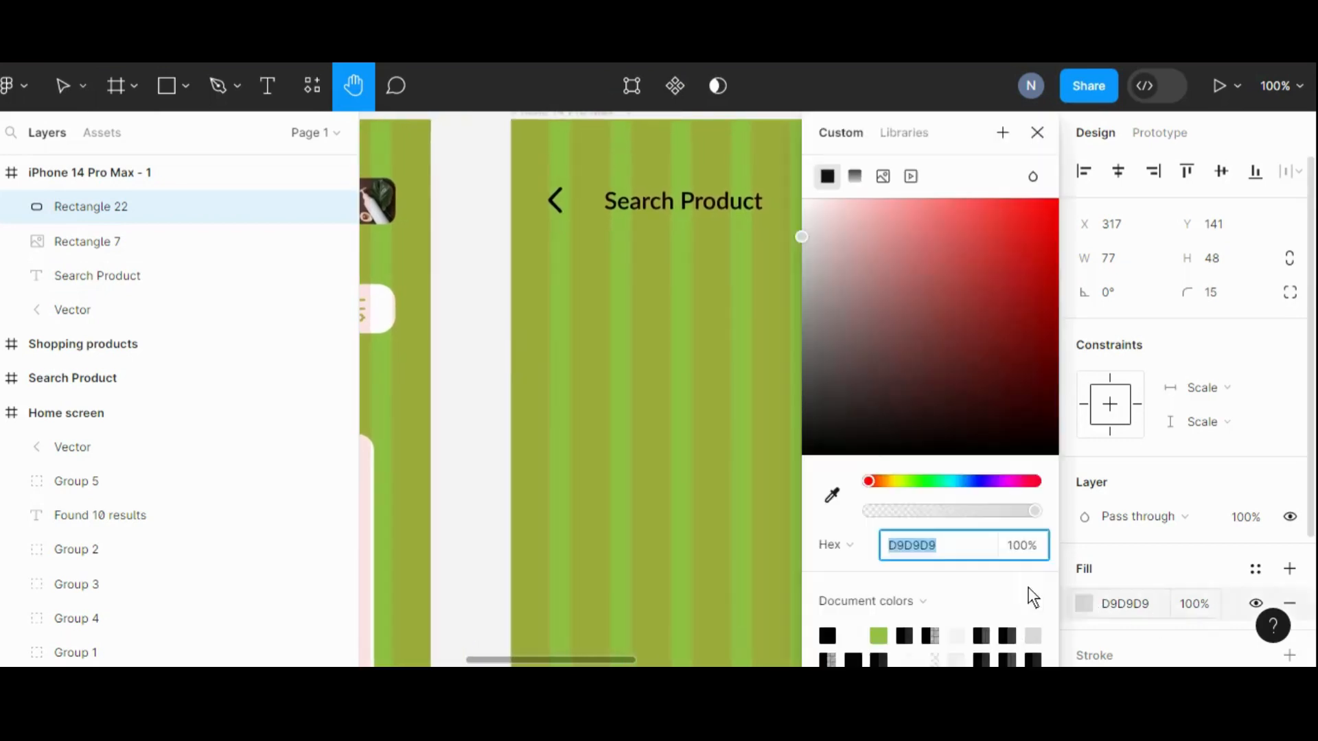
pyautogui.click(853, 637)
pyautogui.click(1037, 132)
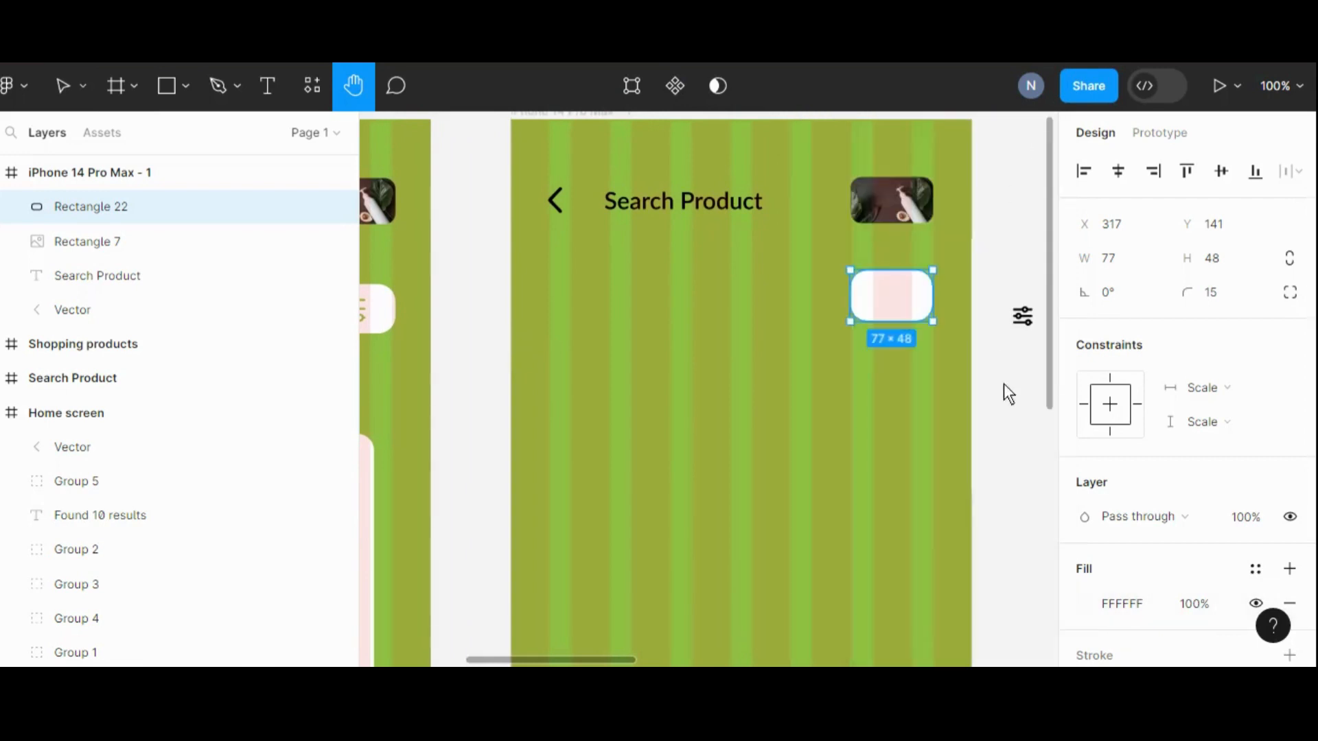
# - Place the black sliders icon inside the white rounded rectangle and enlarge it to about 27 × 27
pyautogui.click(65, 85)
pyautogui.click(1020, 320)
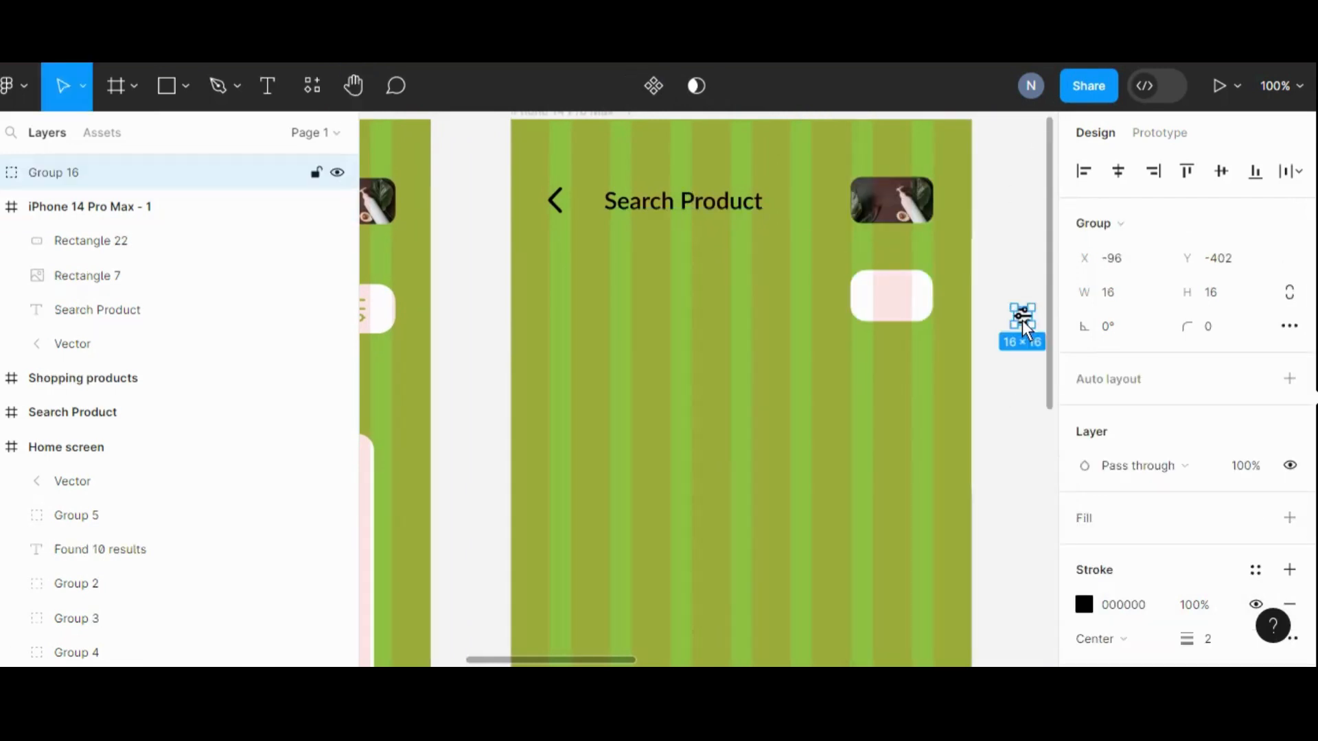
pyautogui.moveTo(1021, 320)
pyautogui.mouseDown()
pyautogui.moveTo(891, 299)
pyautogui.moveTo(914, 276)
pyautogui.moveTo(901, 307)
pyautogui.mouseUp()
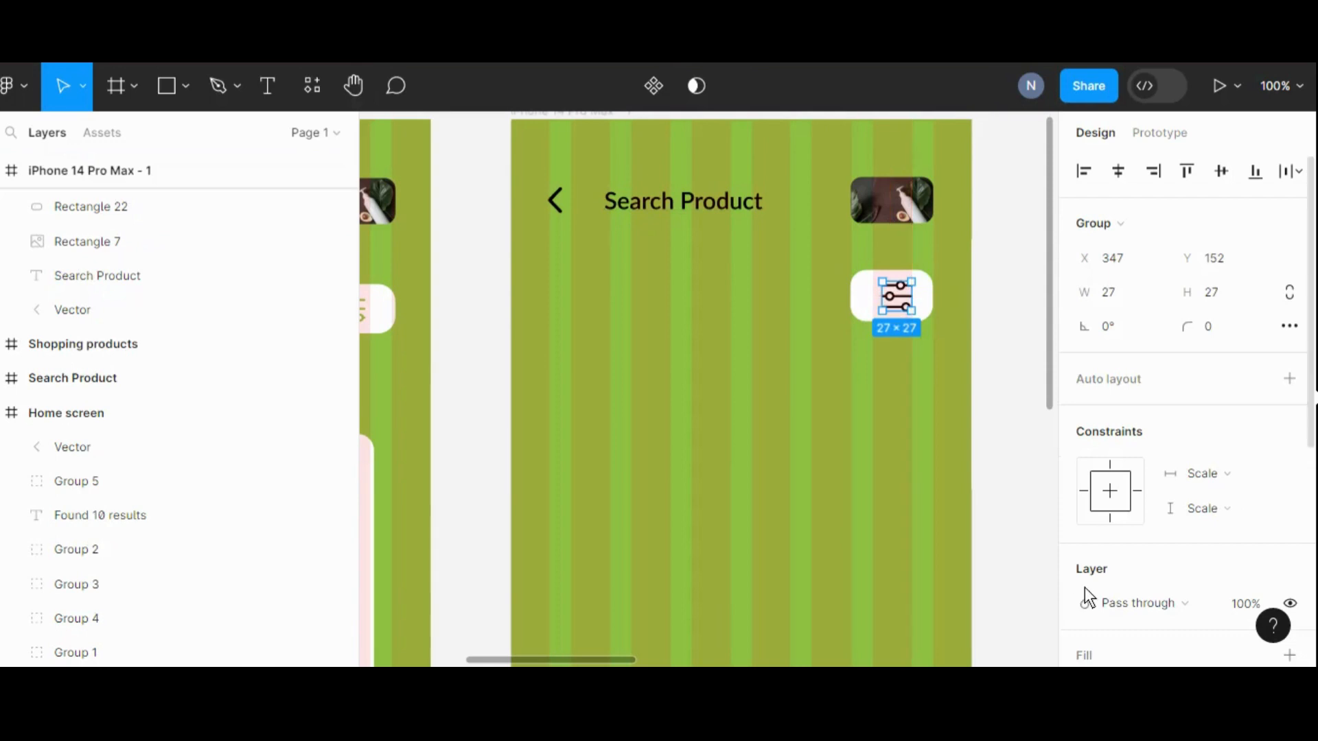
# - Change the sliders icon's stroke color to the document green 92BF44
pyautogui.scroll(-3, 1082, 592)
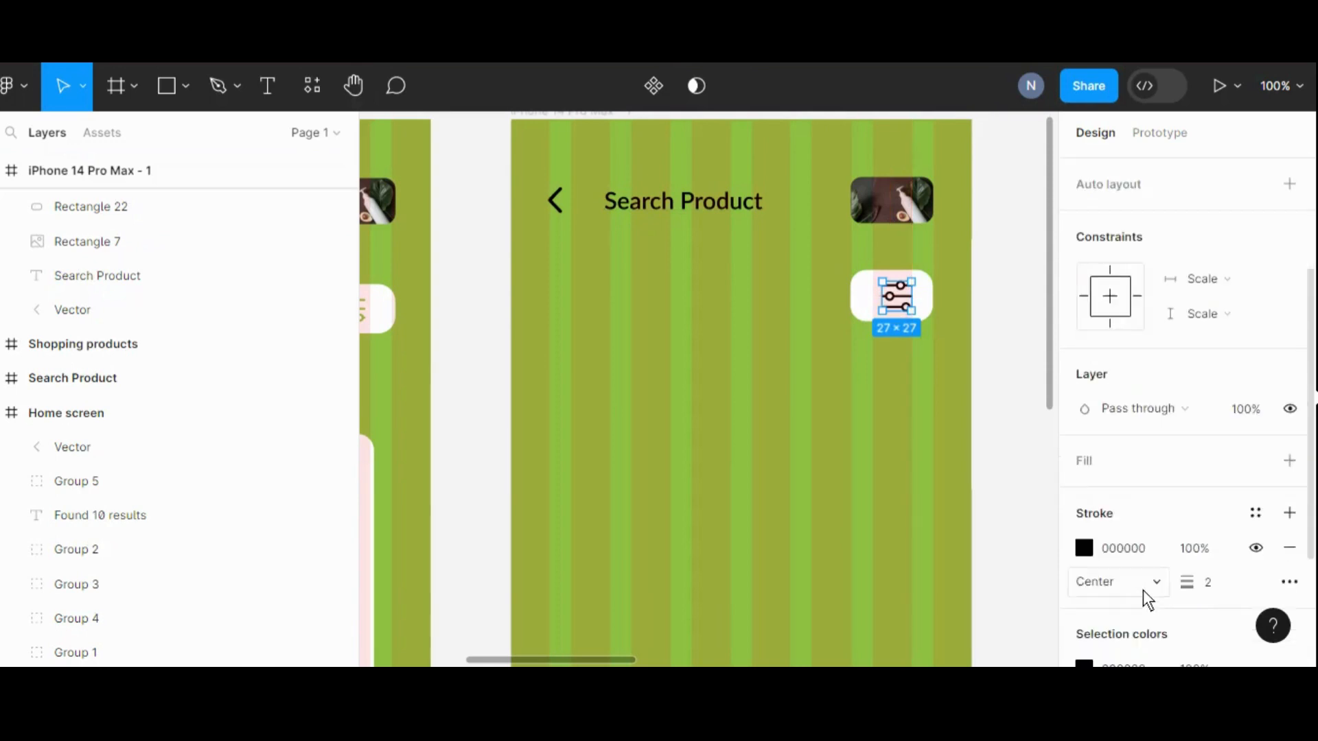
pyautogui.click(1085, 546)
pyautogui.click(877, 636)
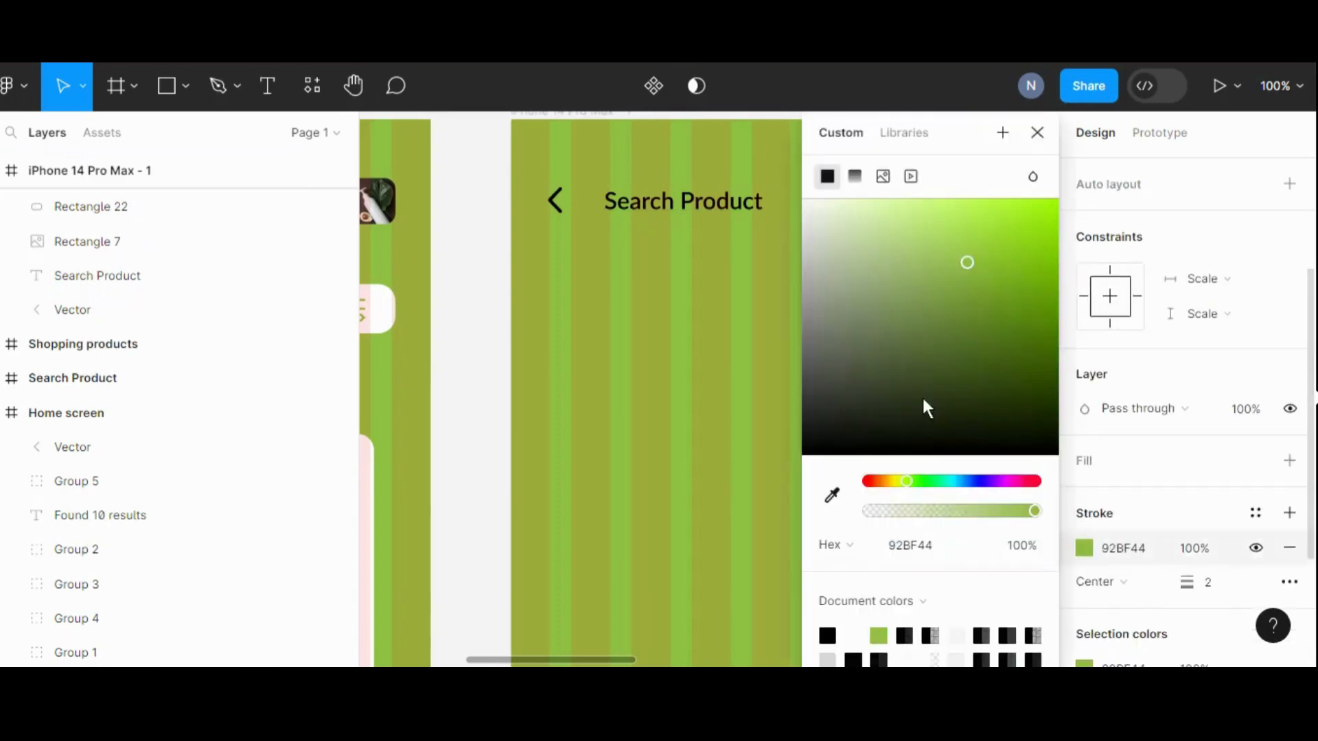
pyautogui.click(1039, 130)
pyautogui.click(987, 356)
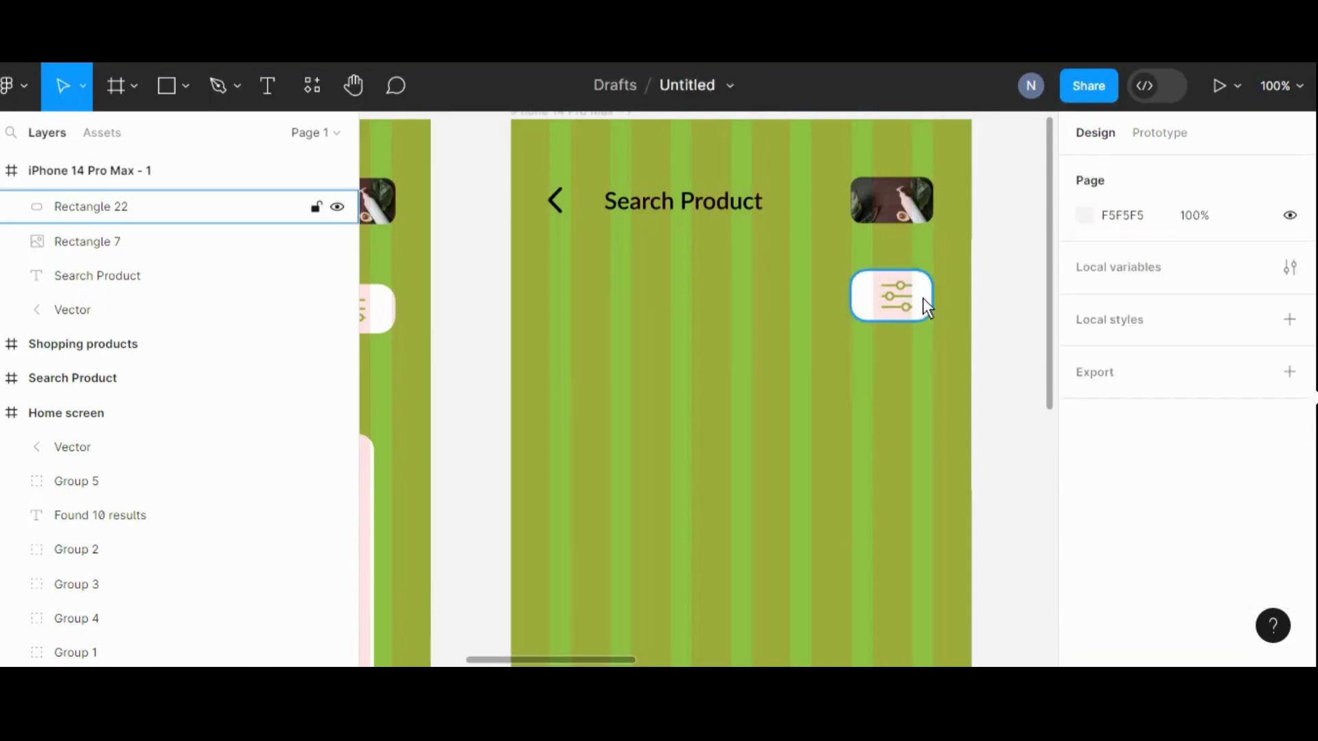
# - Center the sliders icon horizontally and vertically within its white rounded rectangle
pyautogui.click(922, 298)
pyautogui.keyDown('shift'); pyautogui.click(900, 294); pyautogui.keyUp('shift')
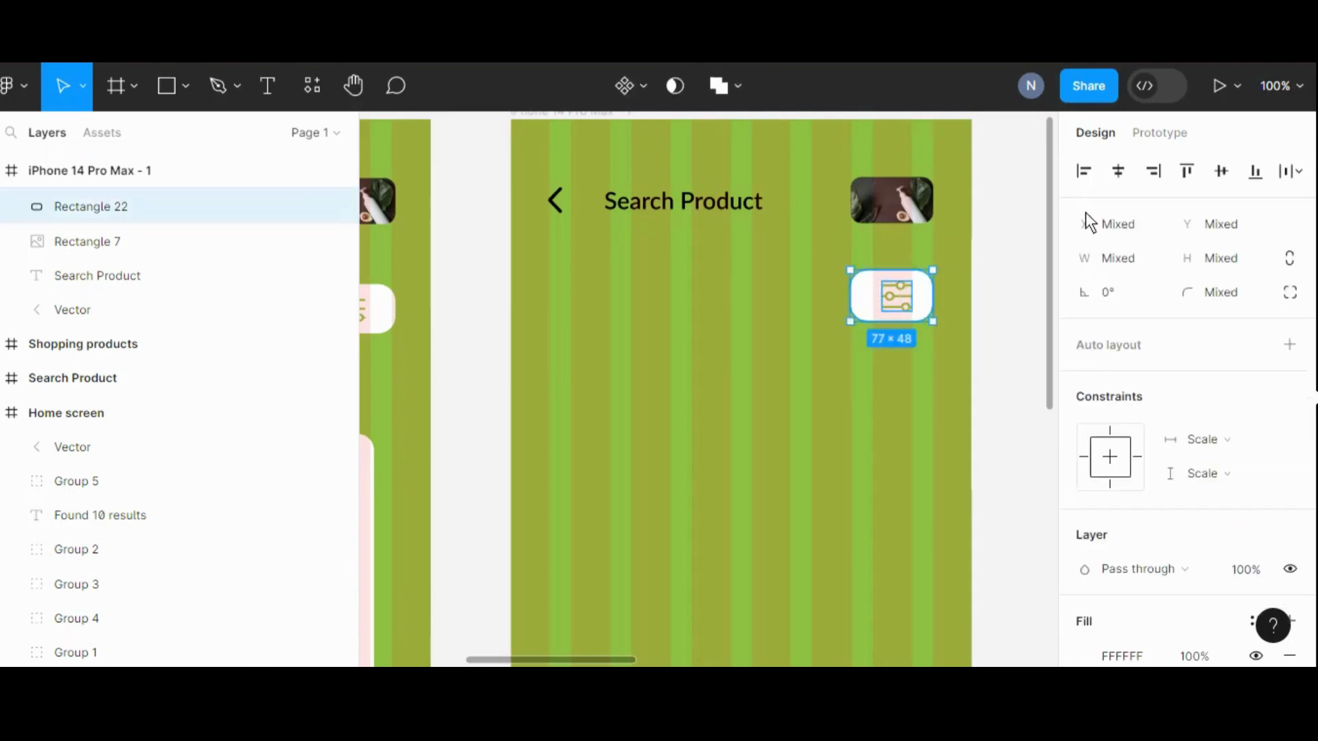
pyautogui.click(1120, 178)
pyautogui.click(1222, 173)
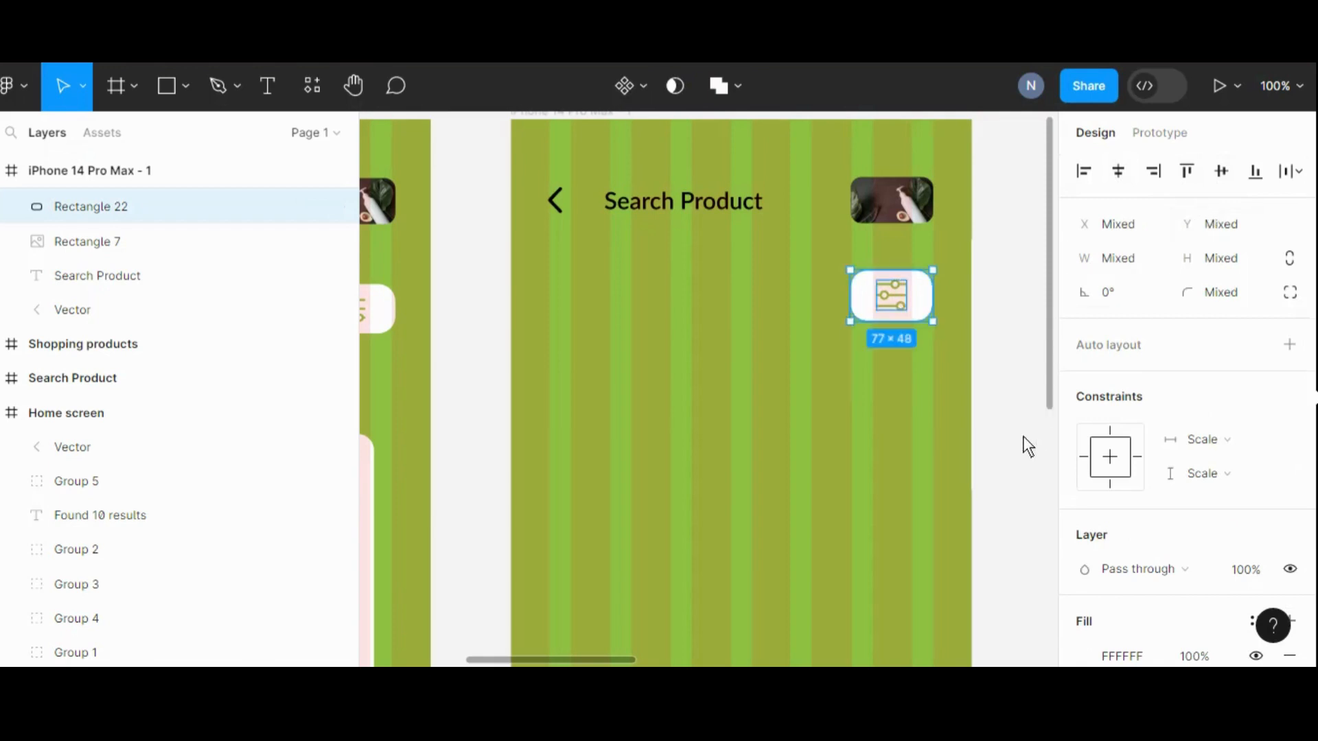
pyautogui.click(993, 445)
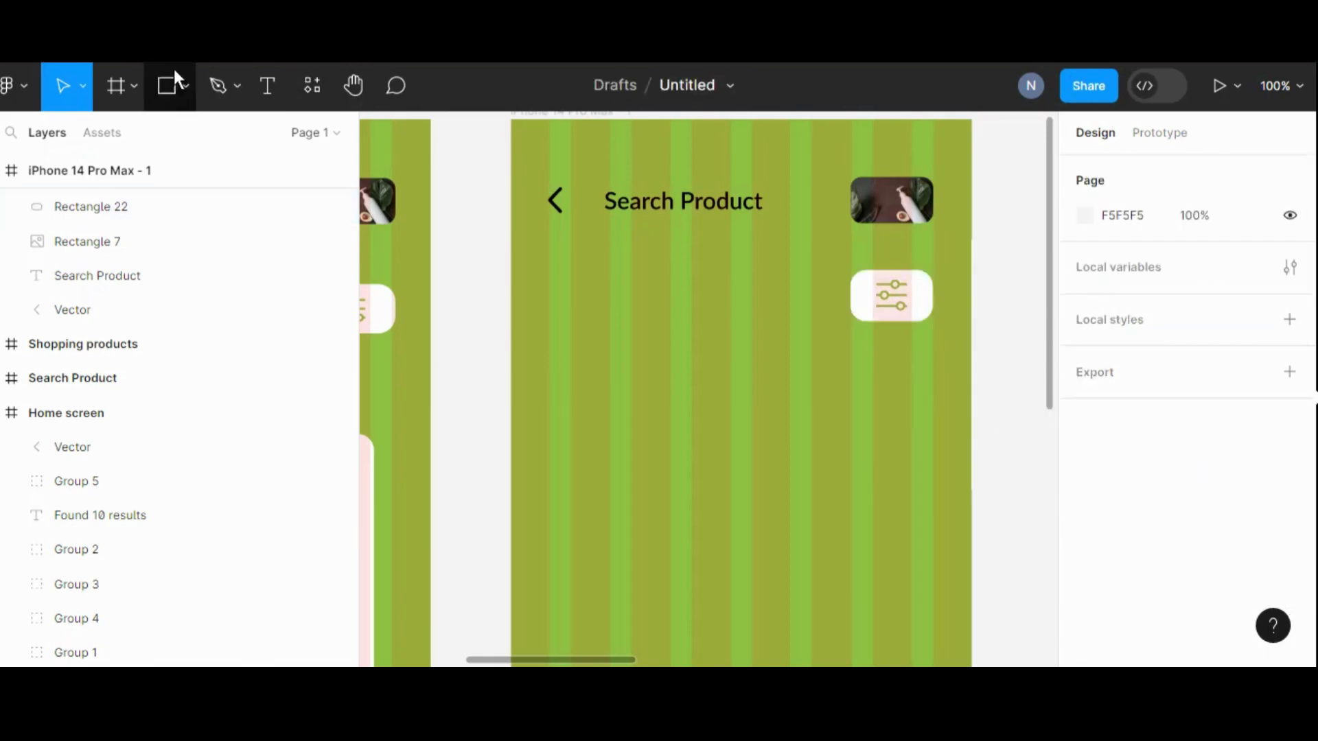
# - Draw a search bar rectangle about 245 × 47 beside the filter box and match the Home screen's corner radius of 16
pyautogui.click(186, 88)
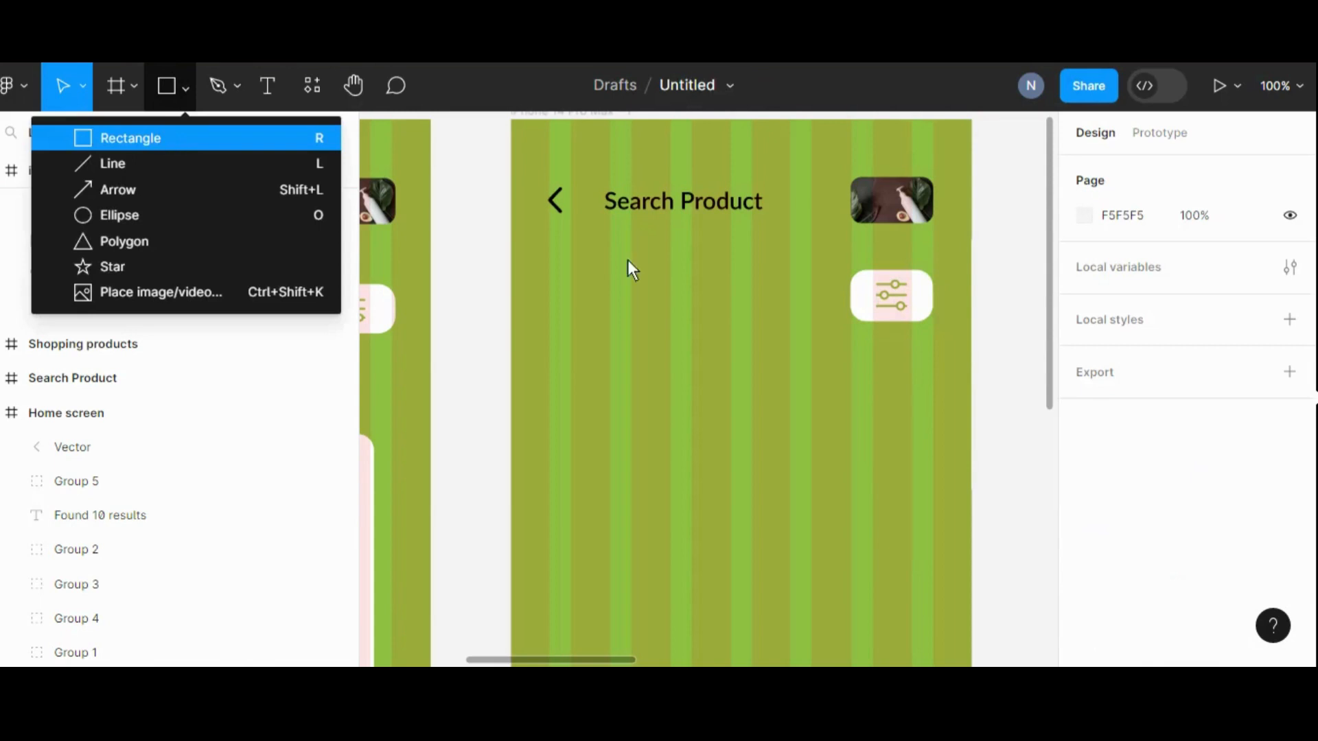
pyautogui.press('r')
pyautogui.moveTo(550, 270)
pyautogui.mouseDown()
pyautogui.moveTo(617, 306)
pyautogui.moveTo(813, 322)
pyautogui.mouseUp()
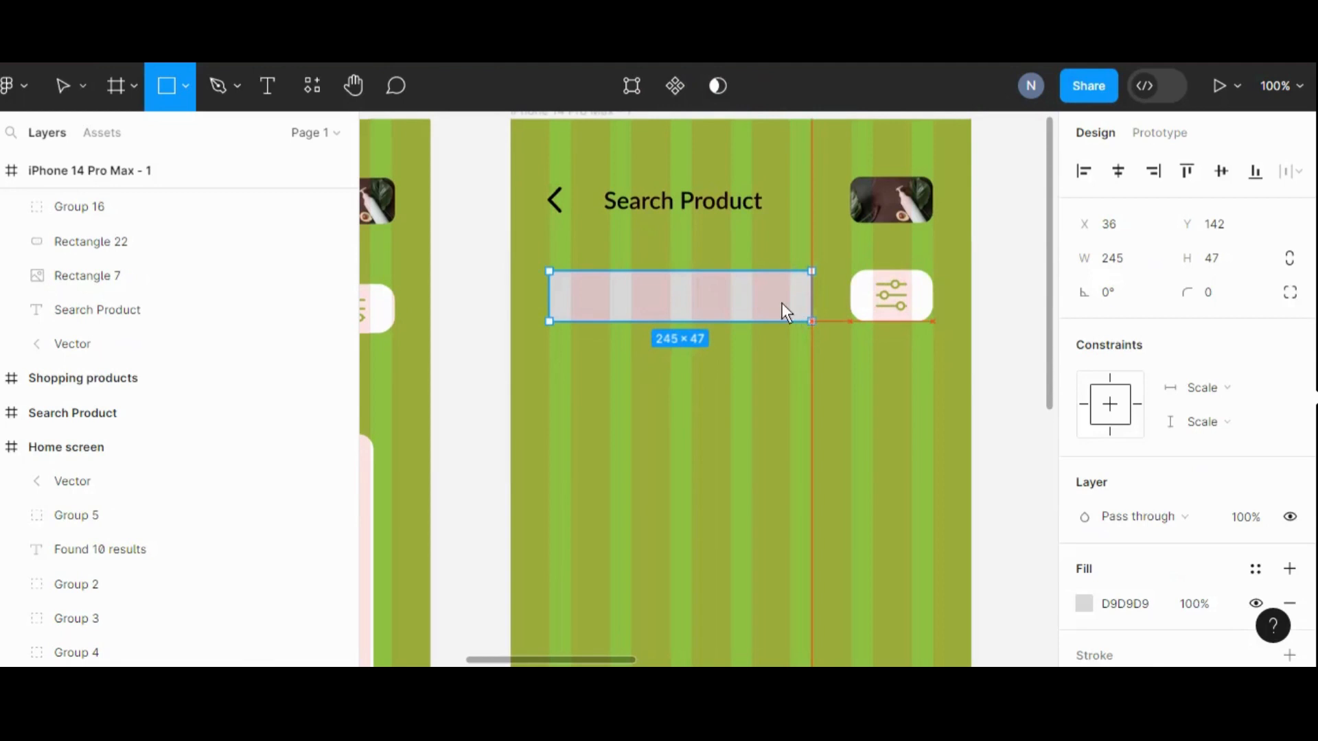
pyautogui.click(377, 313)
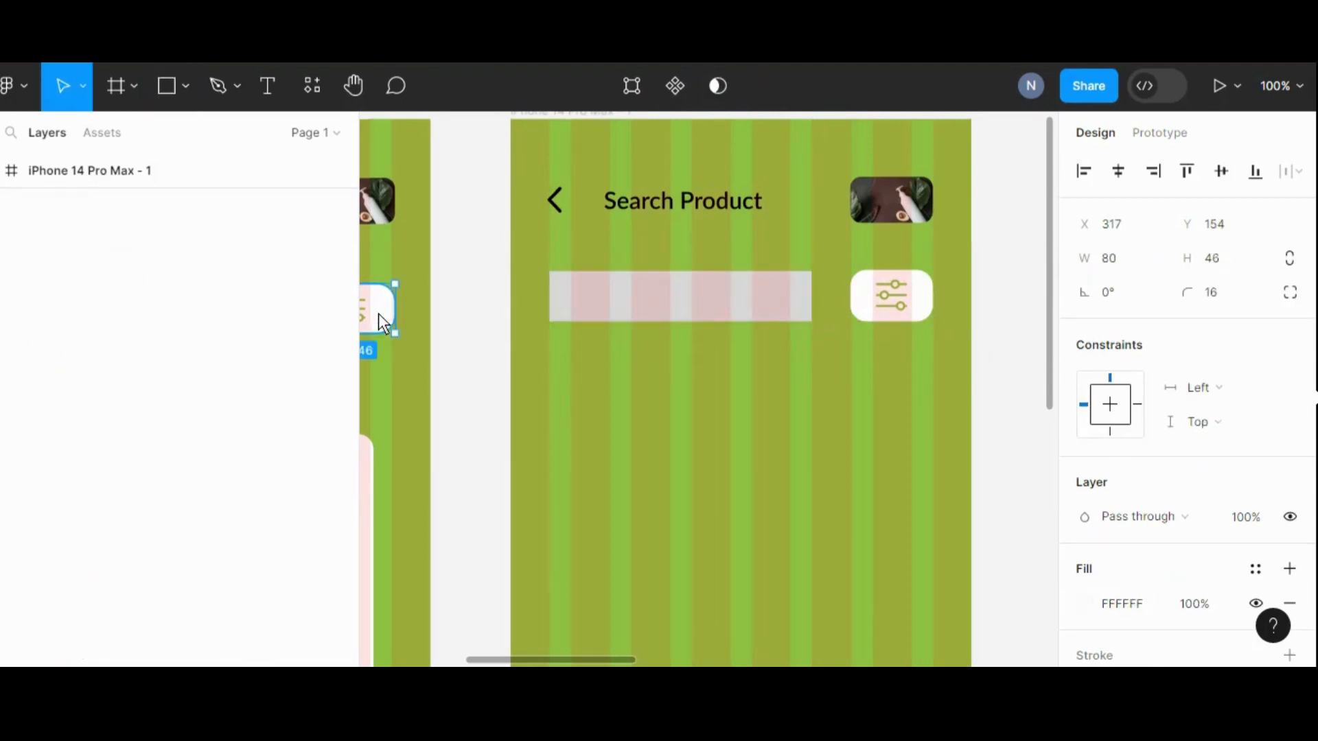
pyautogui.click(673, 295)
pyautogui.click(1230, 294)
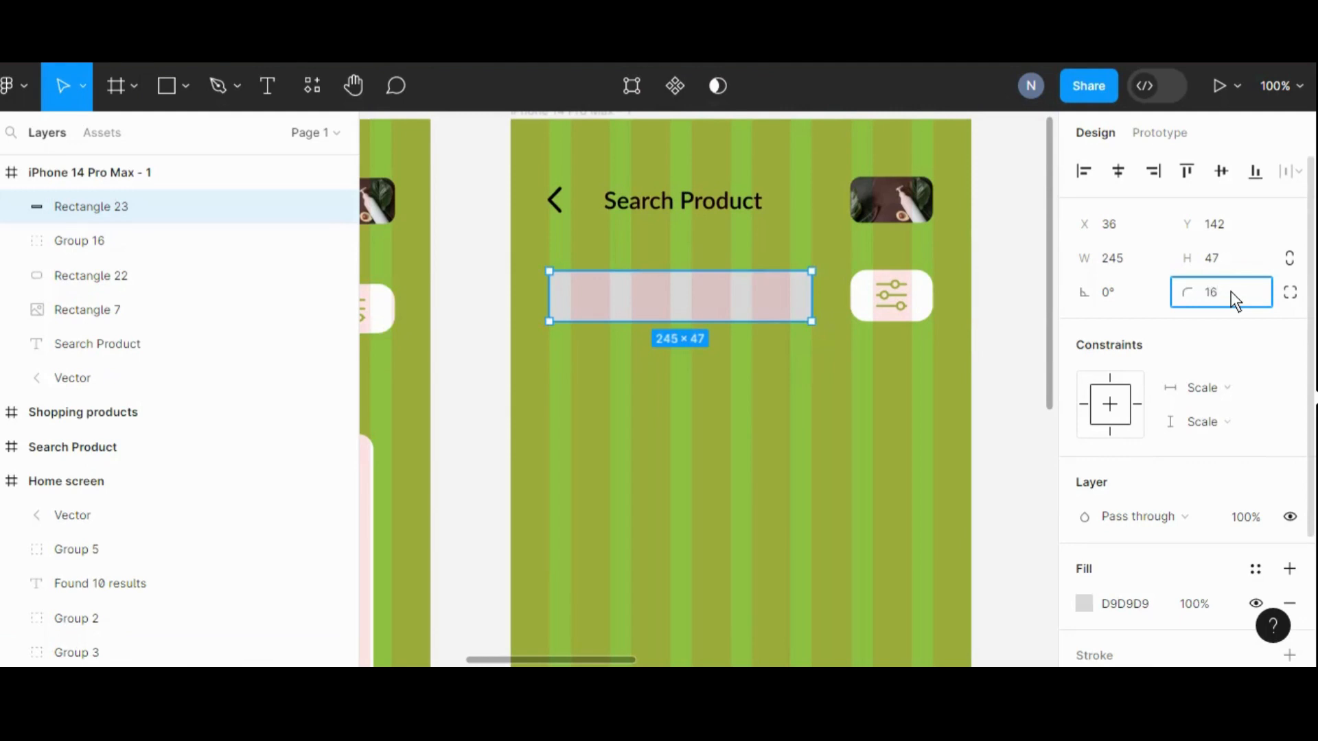
pyautogui.click(1017, 445)
# - Fill the rounded search bar rectangle with white FFFFFF
pyautogui.click(750, 307)
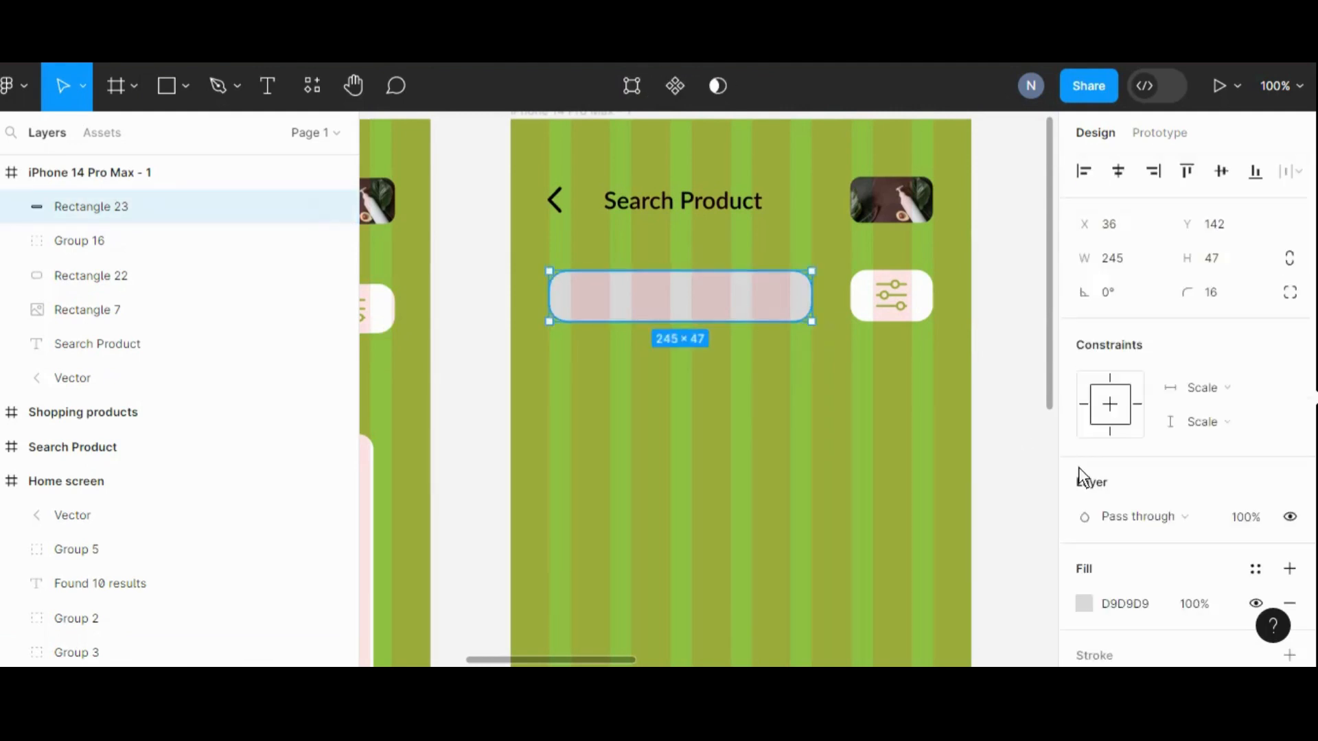
pyautogui.click(1084, 603)
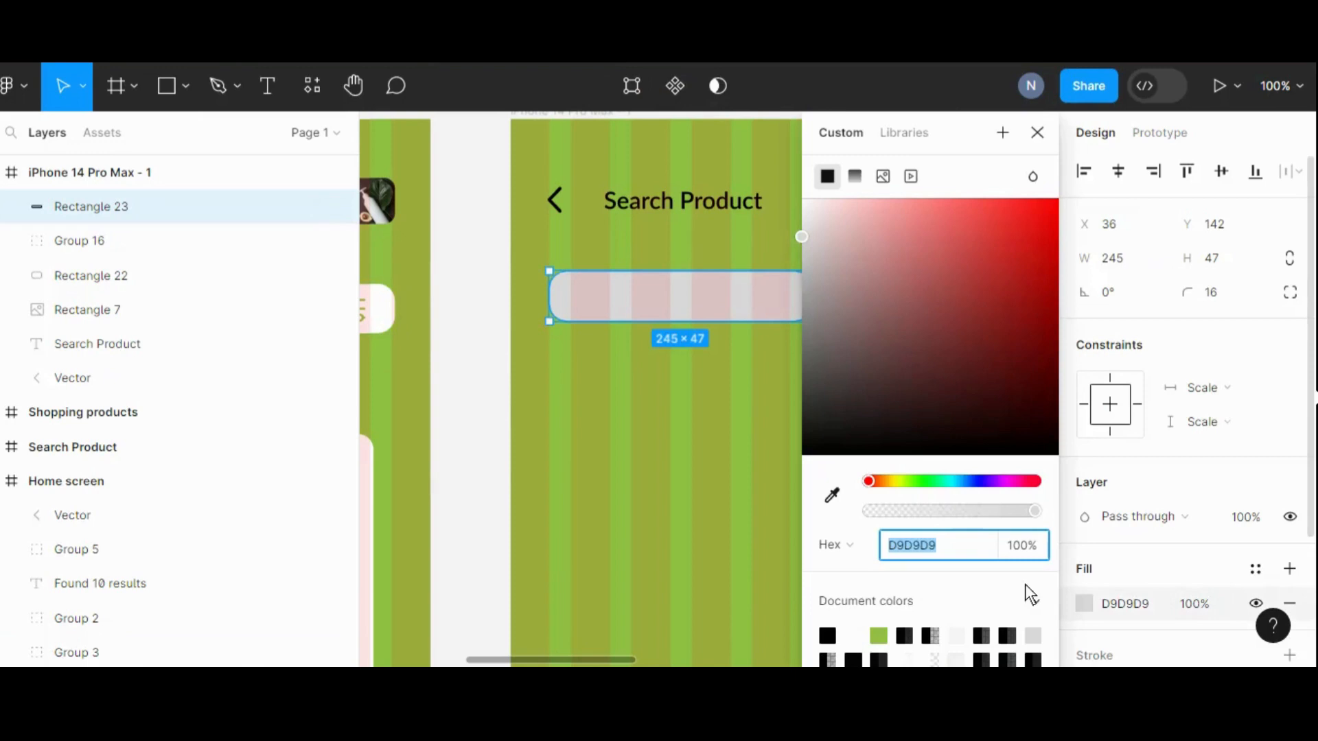
pyautogui.click(854, 634)
pyautogui.press('Escape')
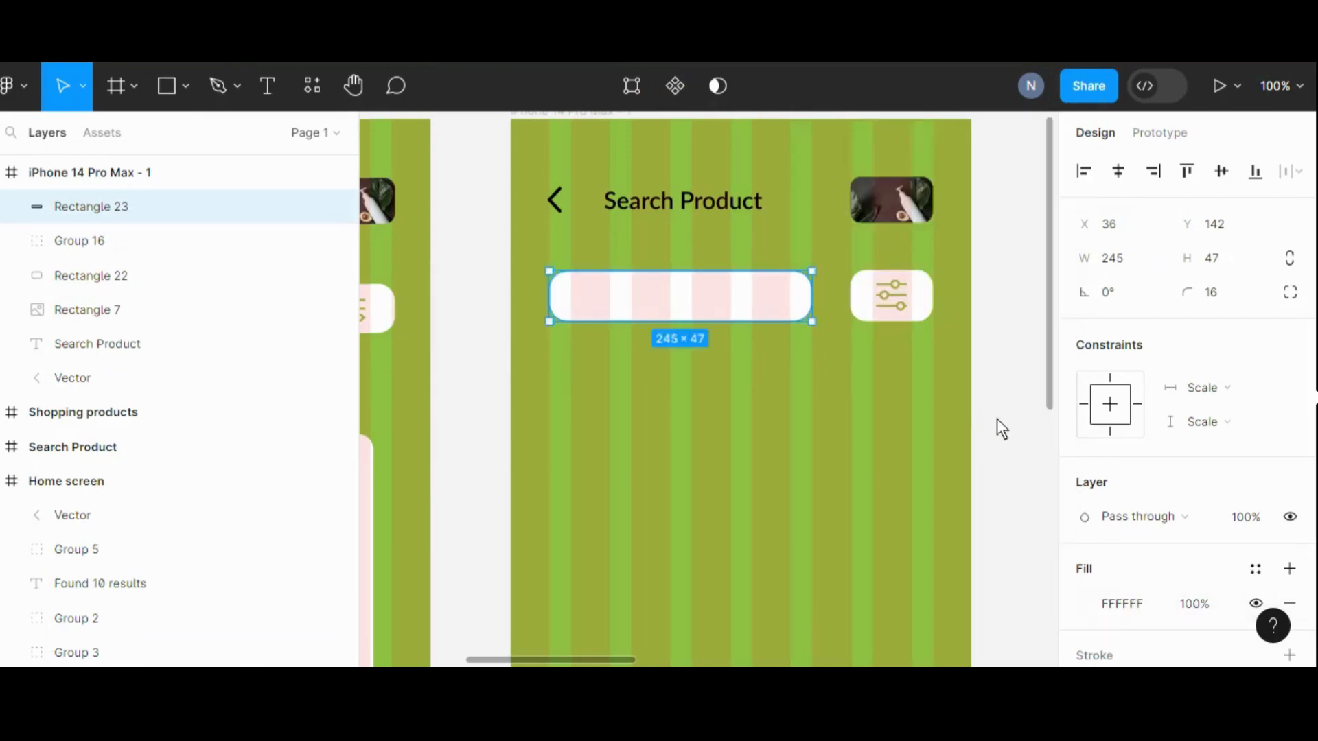
pyautogui.click(998, 417)
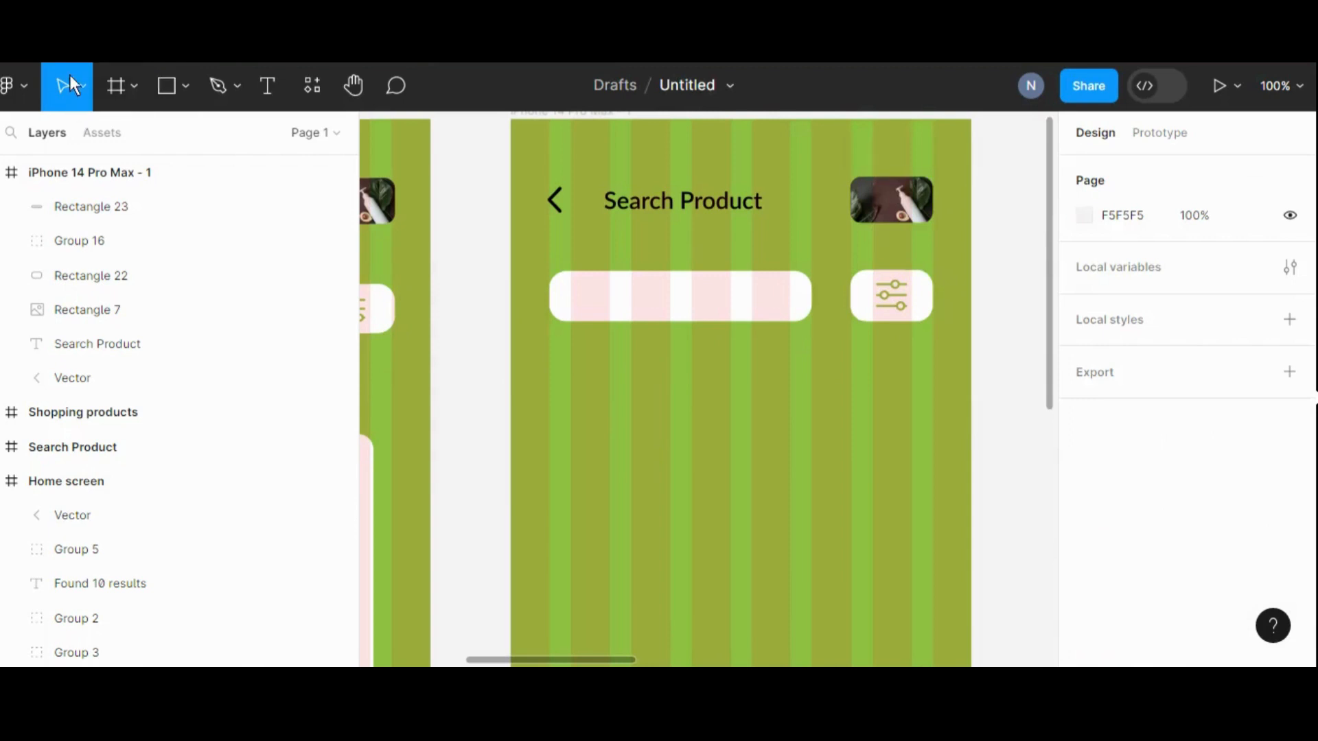
# - Insert the search icon from the Feather Icons plugin and place it inside the white search bar near its left end
pyautogui.click(27, 81)
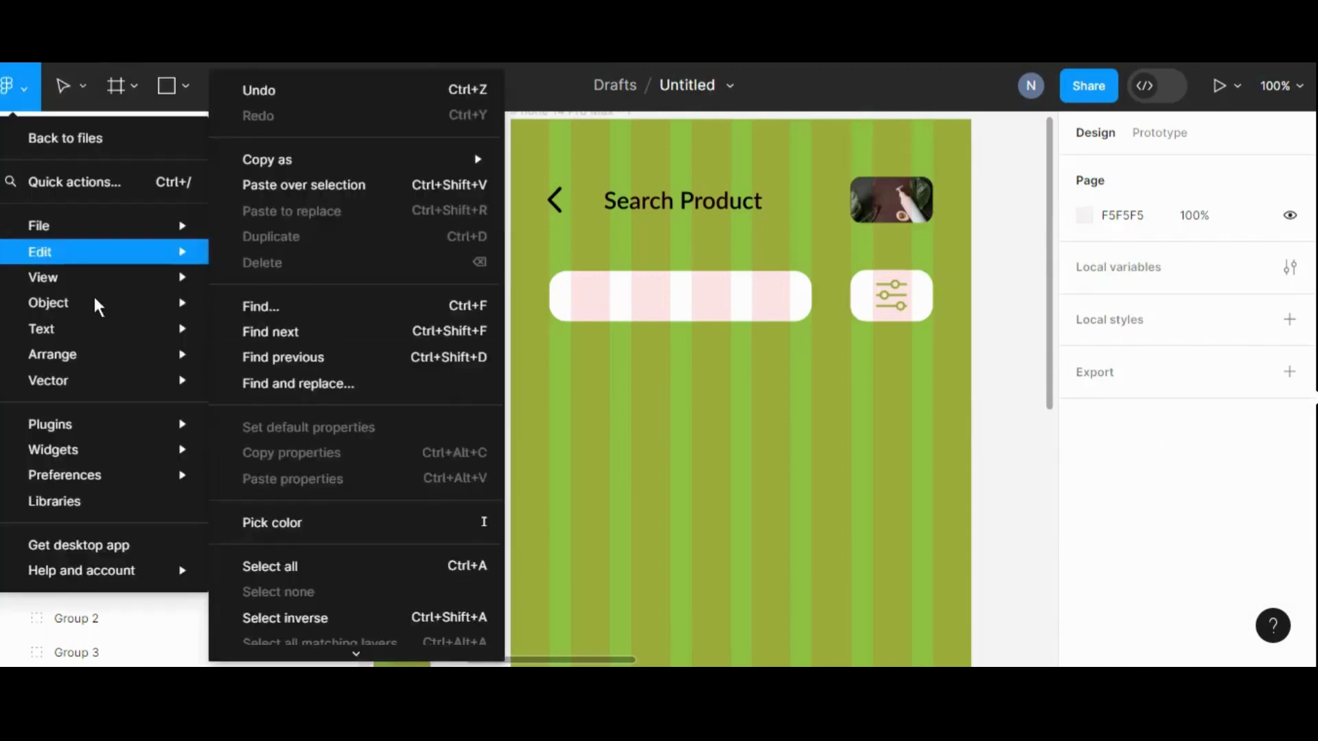
pyautogui.moveTo(100, 427)
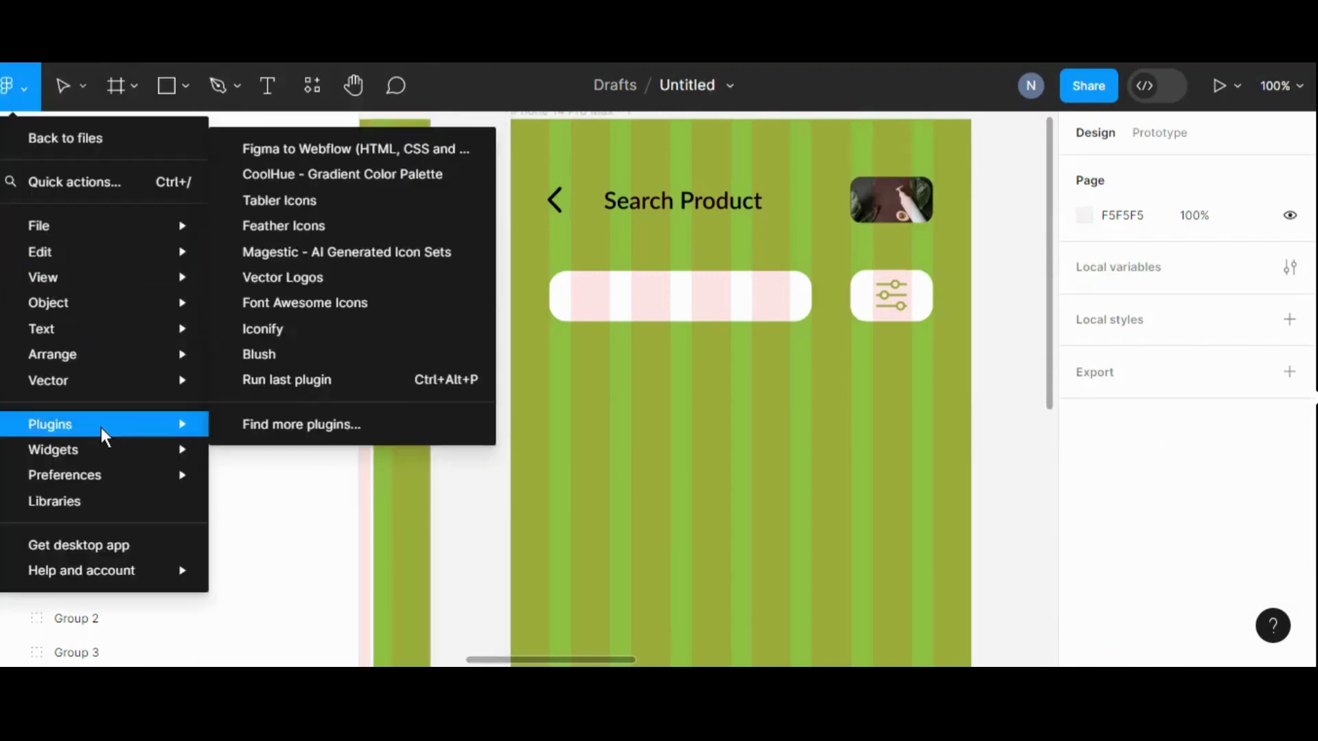
pyautogui.click(318, 228)
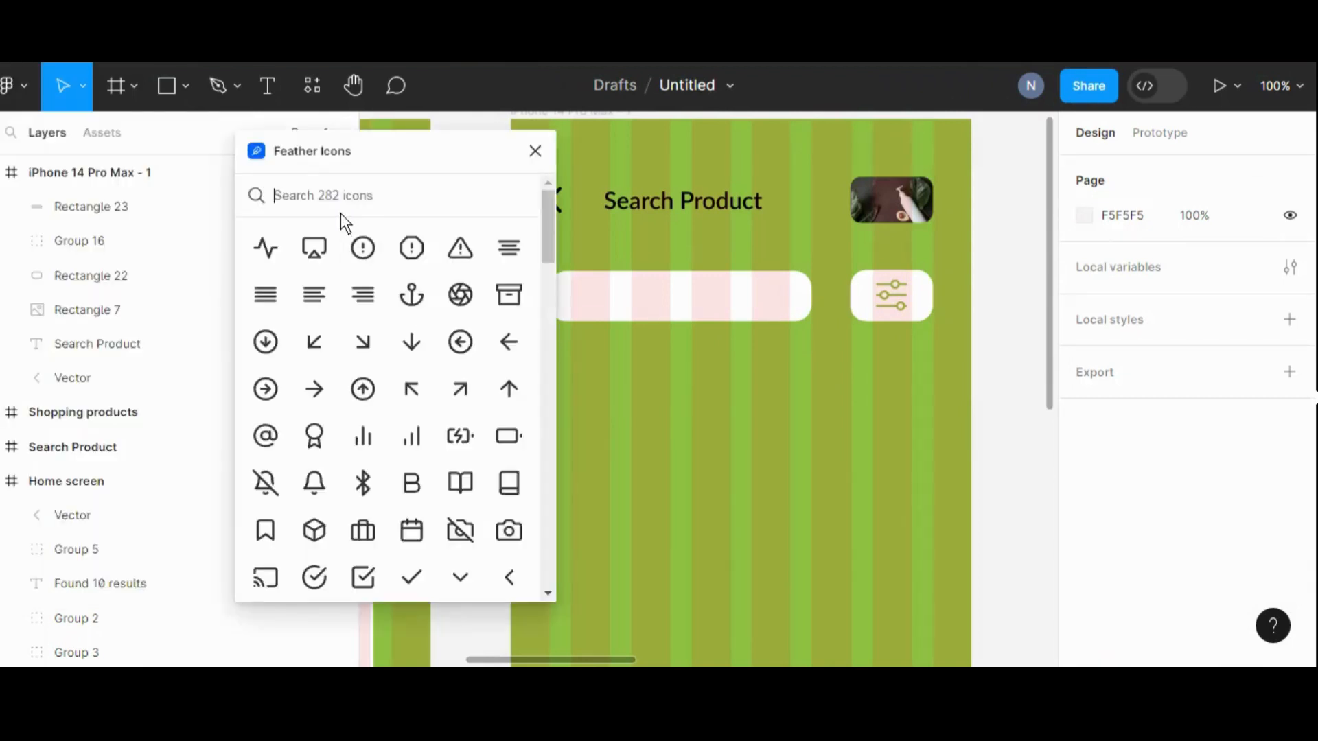
pyautogui.click(335, 201)
pyautogui.write('sea')
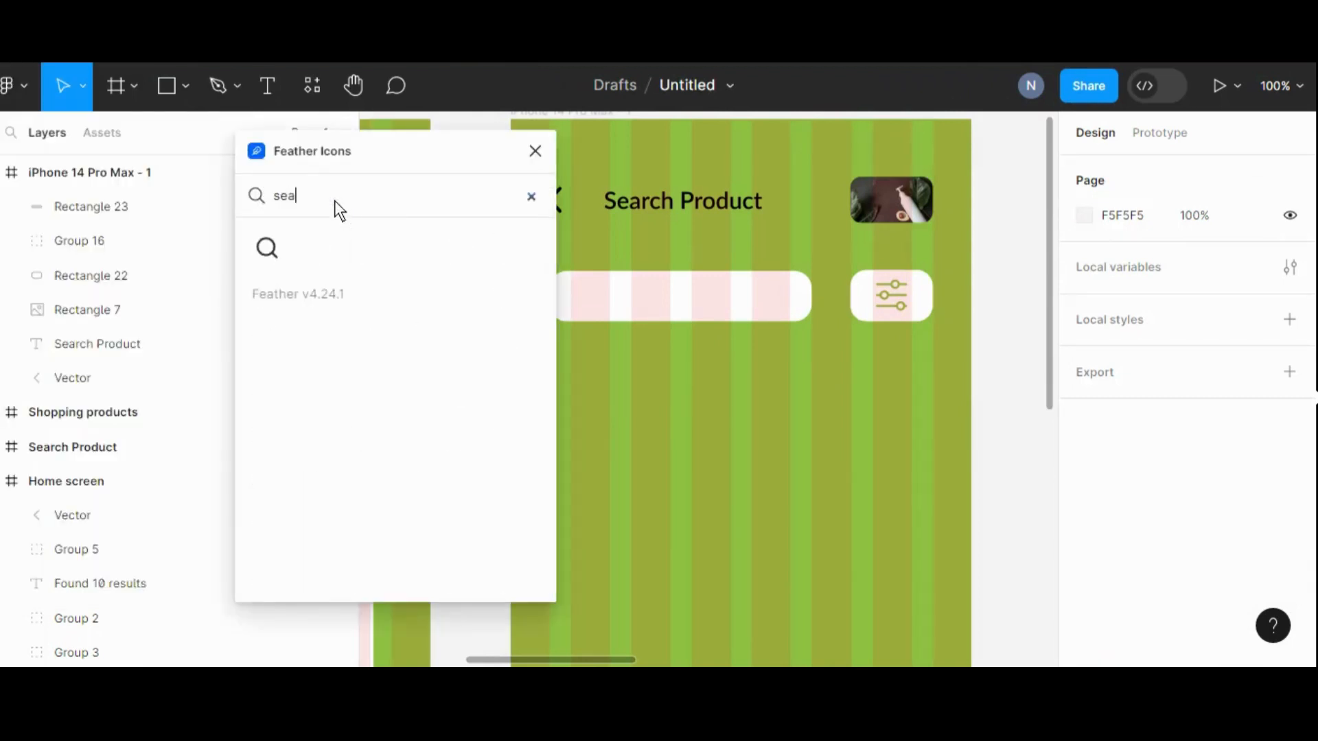
pyautogui.click(267, 249)
pyautogui.click(535, 150)
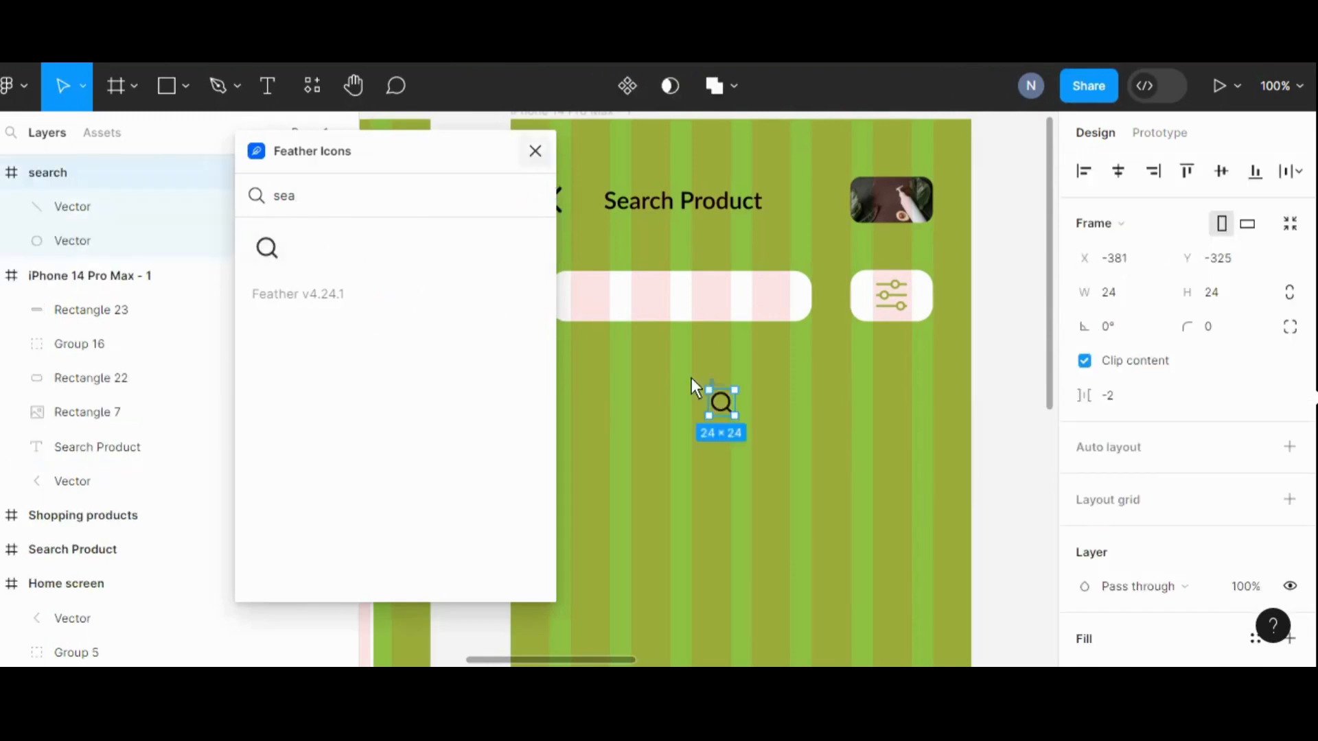
pyautogui.moveTo(712, 391); pyautogui.dragTo(583, 303)
pyautogui.click(982, 394)
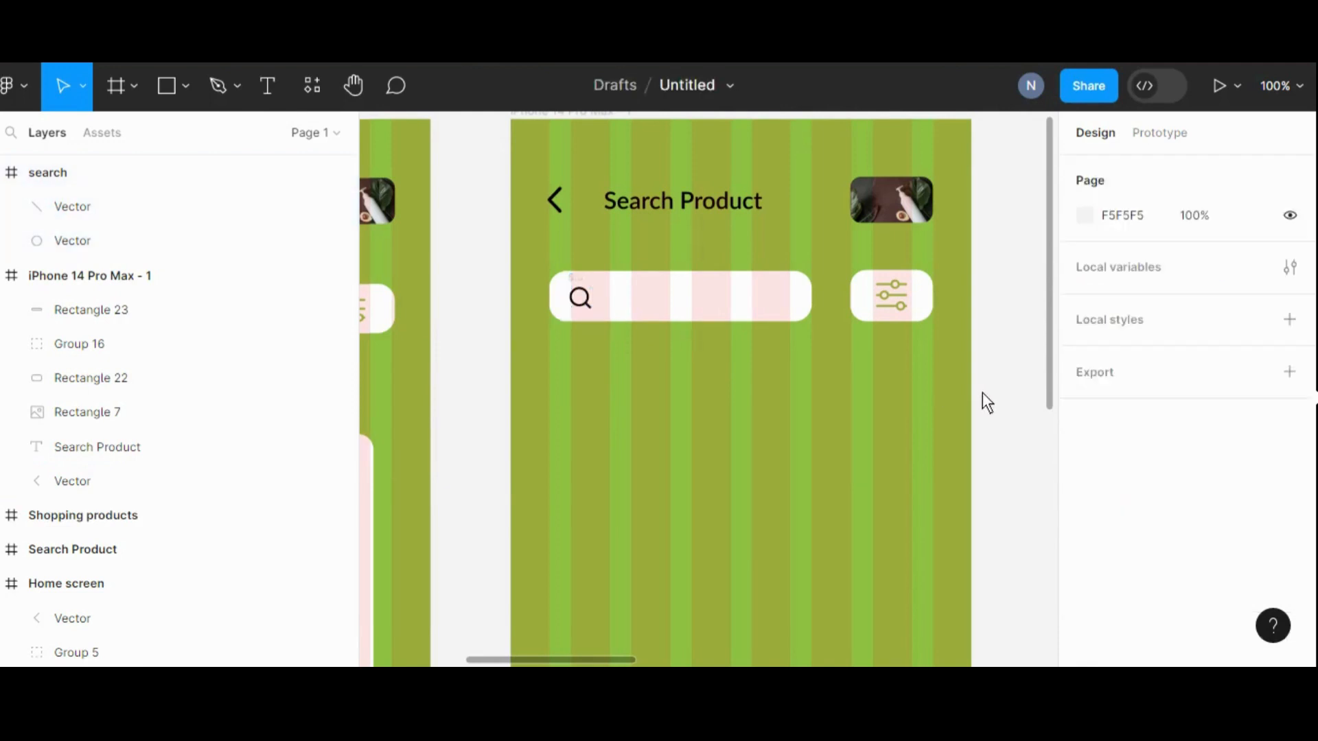
# - Move the search icon, search bar and filter box with its sliders icon slightly down to line up with the Home screen's search row
pyautogui.click(352, 82)
pyautogui.moveTo(529, 435); pyautogui.dragTo(558, 366)
pyautogui.press('-')
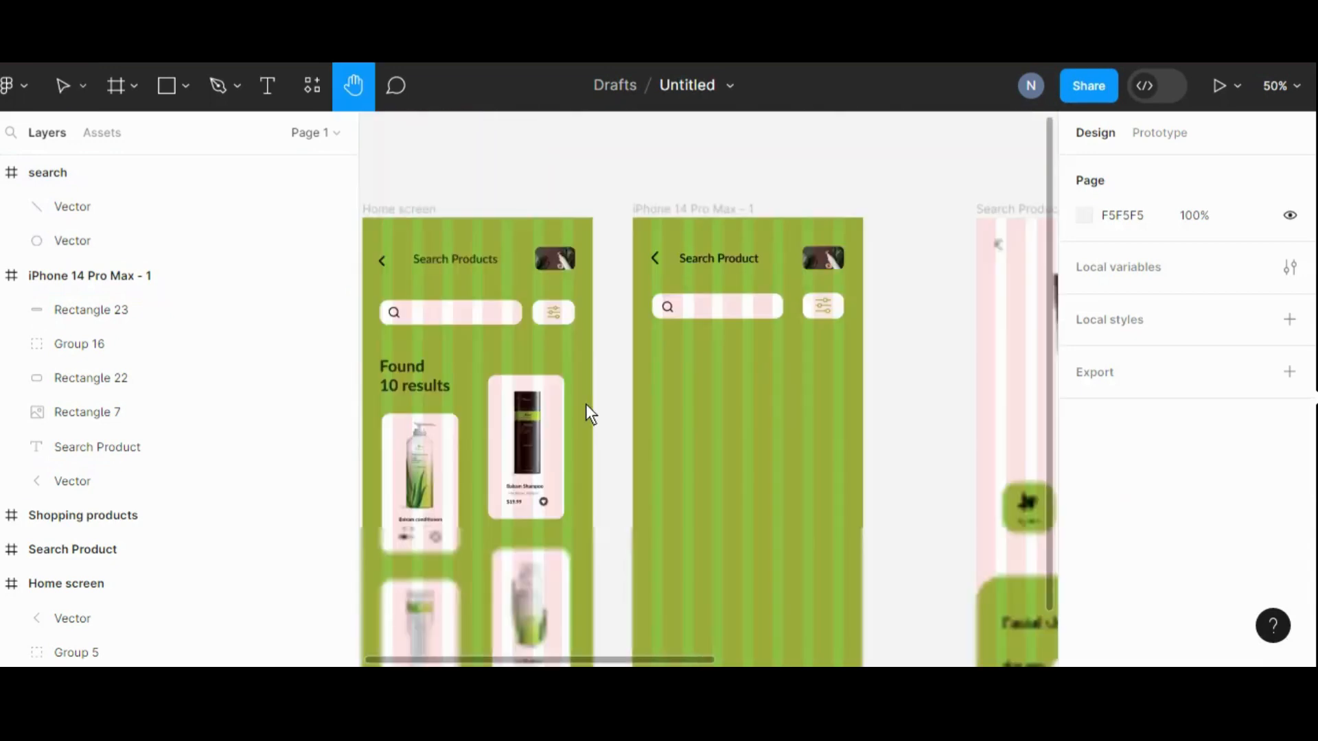
pyautogui.moveTo(682, 372); pyautogui.dragTo(698, 315)
pyautogui.click(64, 85)
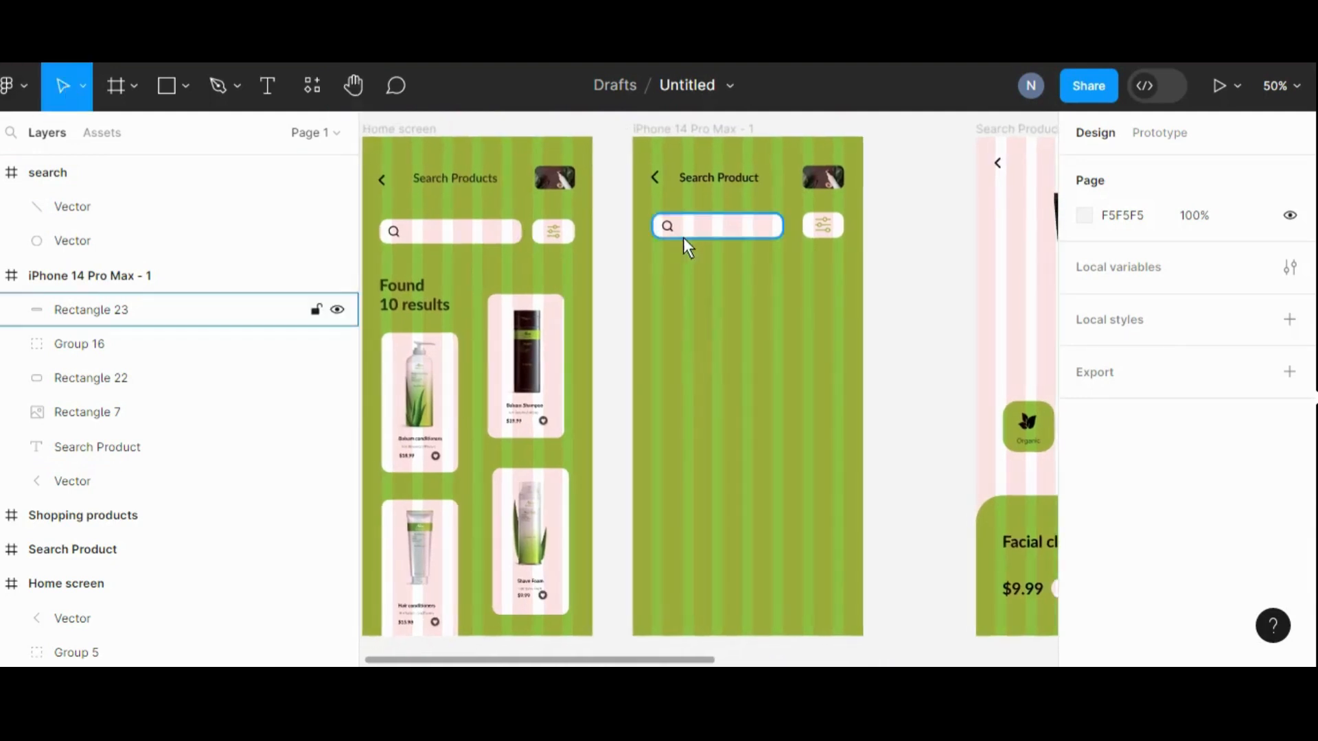
pyautogui.click(666, 227)
pyautogui.keyDown('shift'); pyautogui.click(760, 235); pyautogui.keyUp('shift')
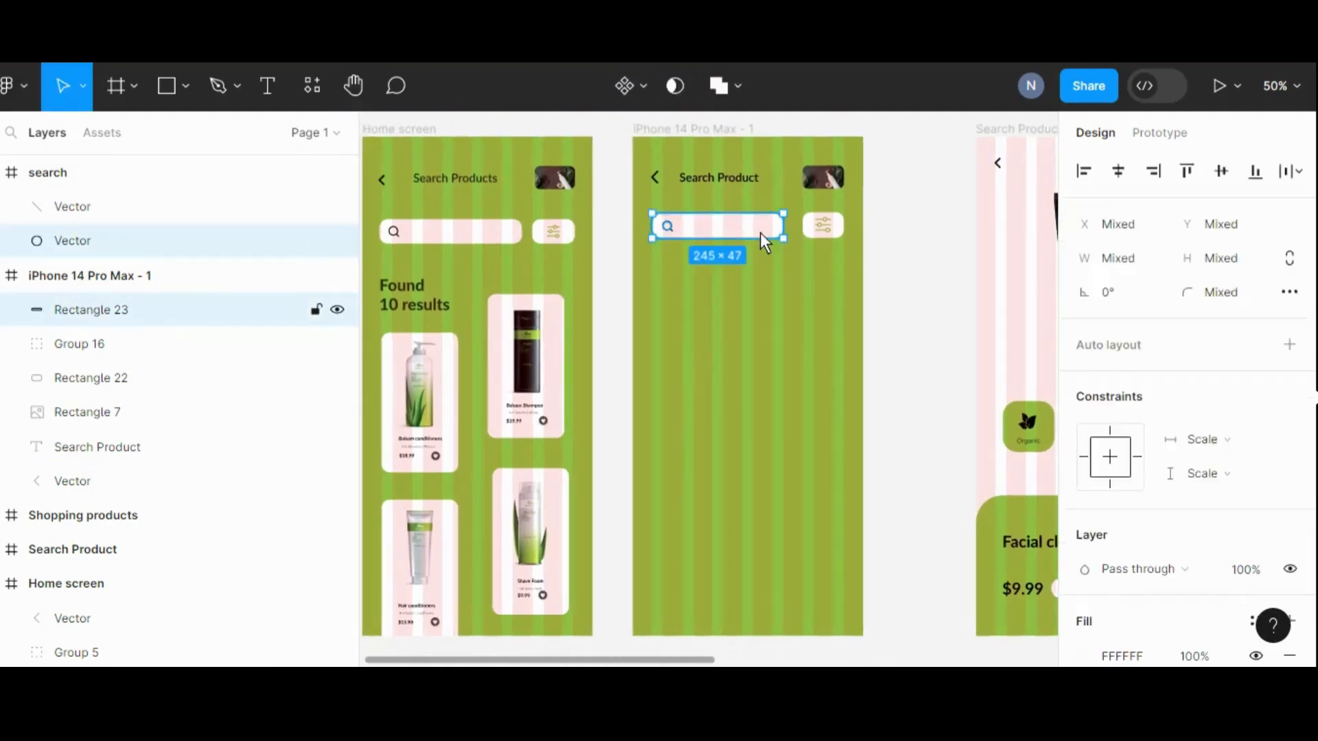
pyautogui.keyDown('shift'); pyautogui.click(842, 231); pyautogui.keyUp('shift')
pyautogui.keyDown('shift'); pyautogui.click(826, 226); pyautogui.keyUp('shift')
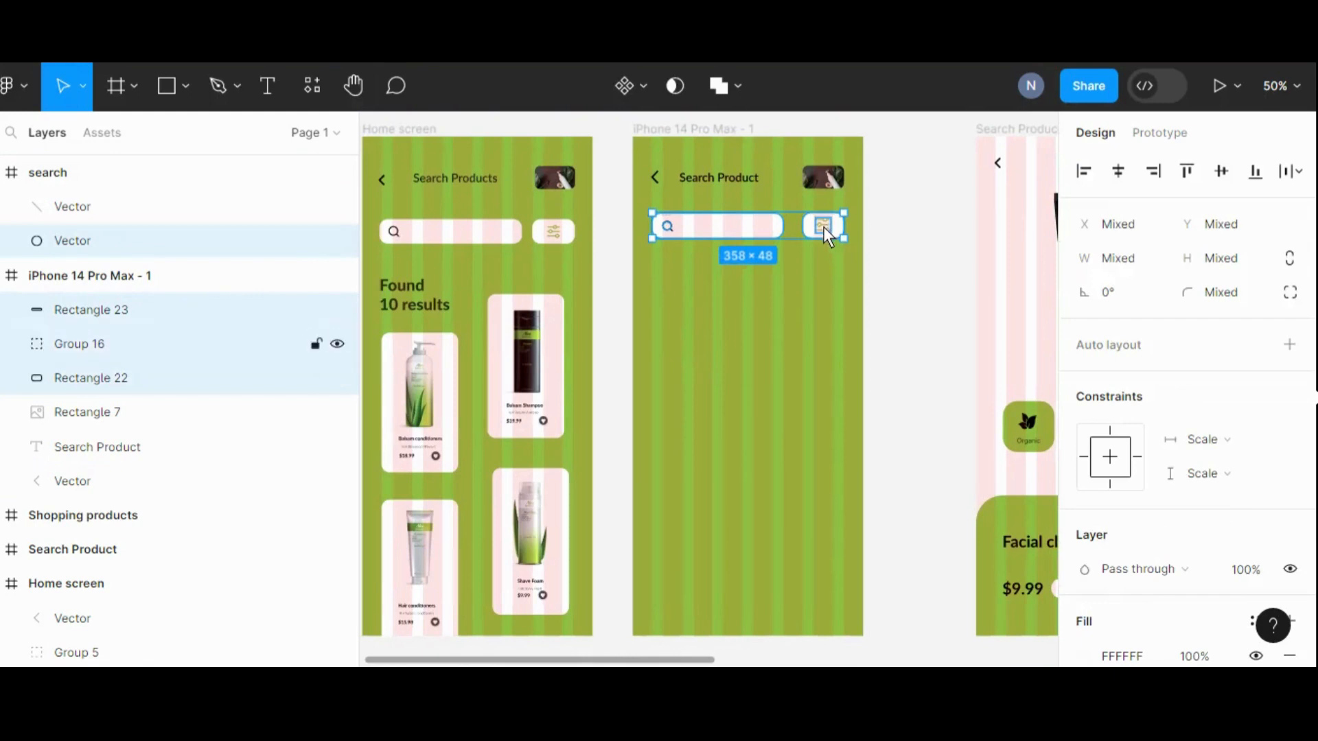
pyautogui.moveTo(826, 231); pyautogui.dragTo(826, 238)
pyautogui.click(895, 269)
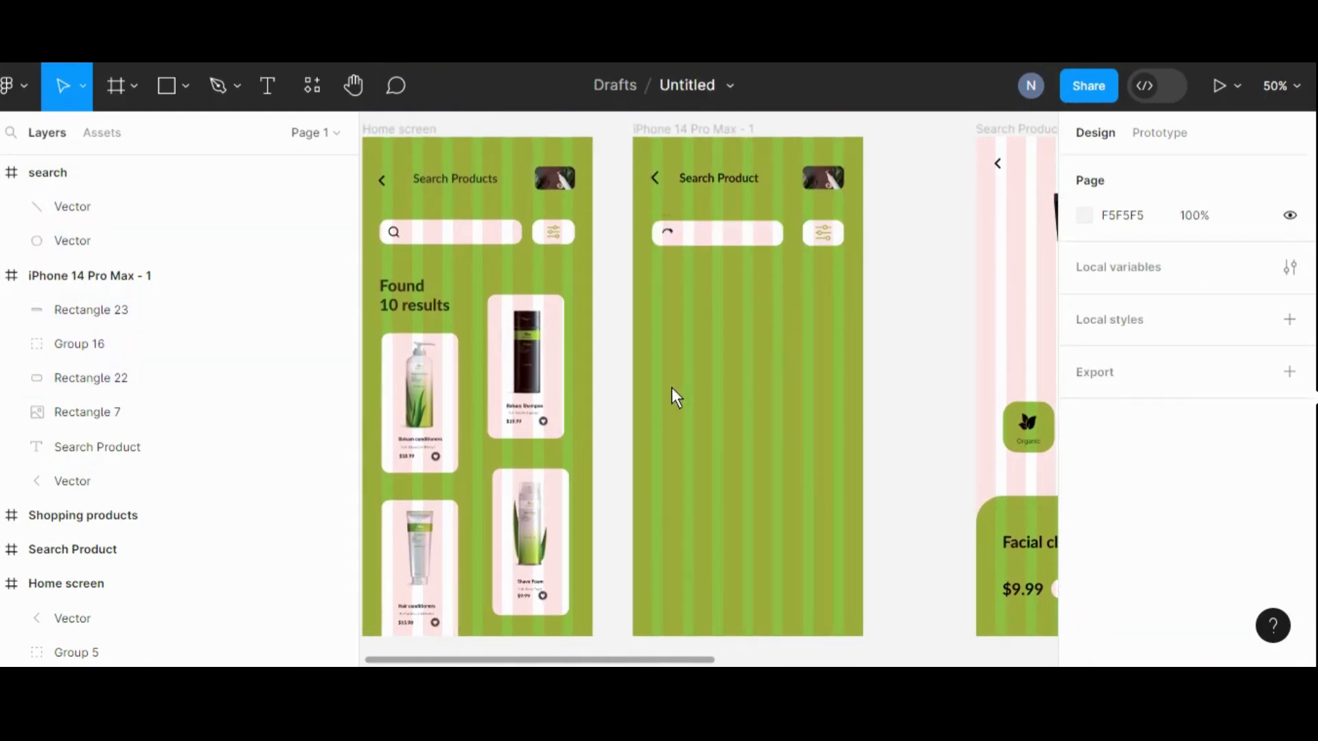
# - Draw a product card rectangle about 133 × 228 below the filter box and match the Home screen card's corner radius of 15
pyautogui.scroll(-1, 672, 389)
pyautogui.click(562, 317)
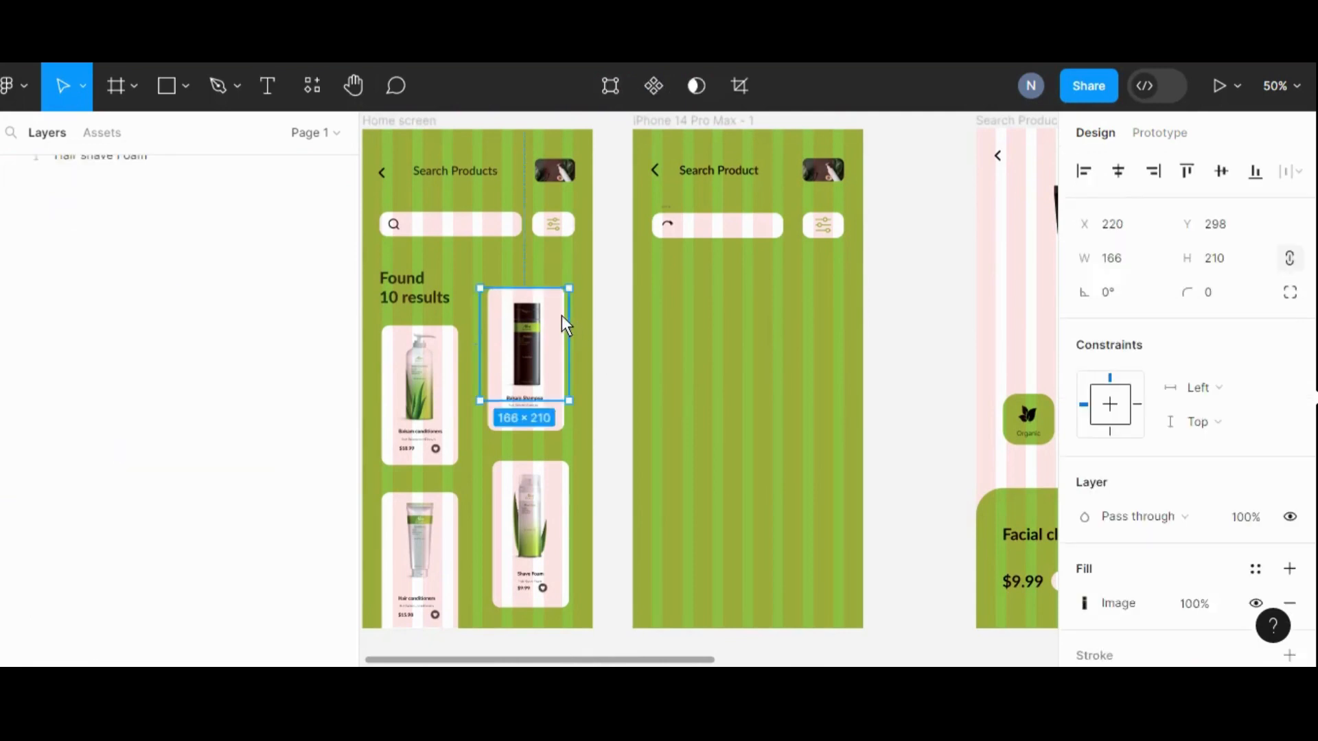
pyautogui.click(560, 425)
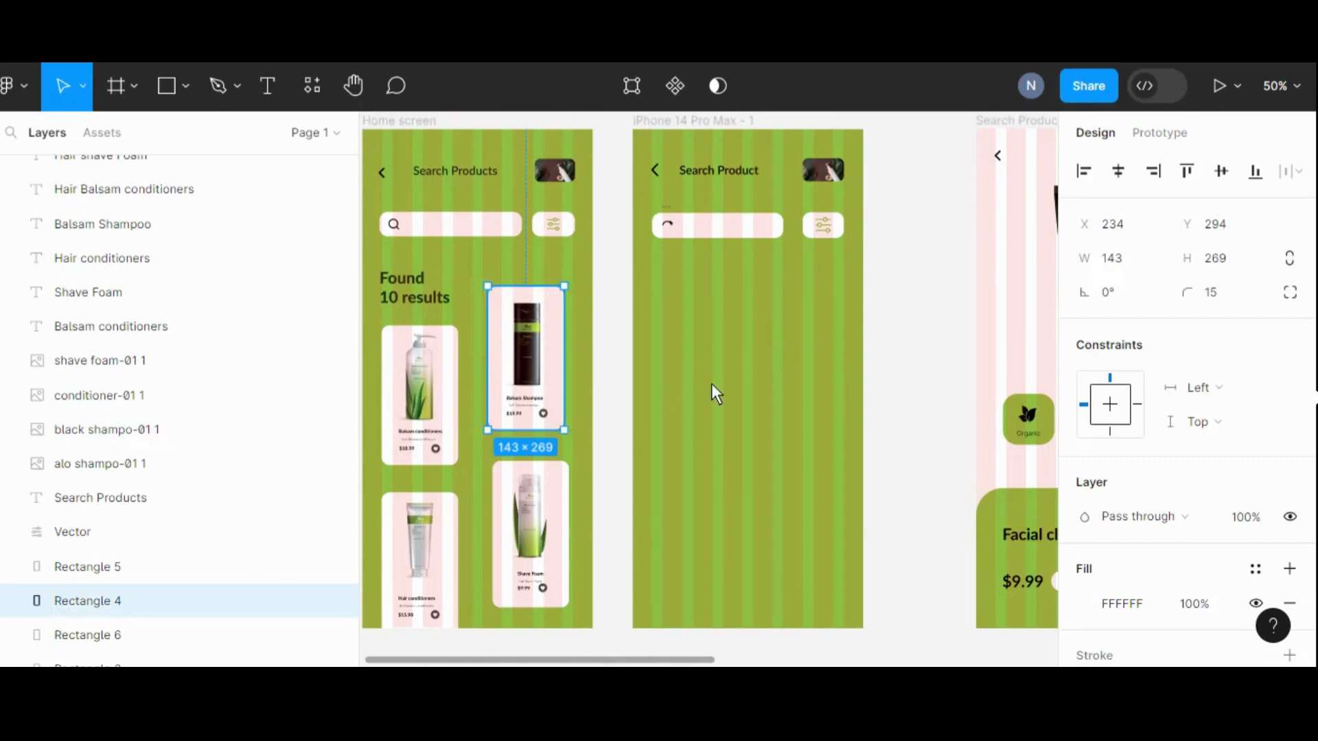
pyautogui.click(611, 357)
pyautogui.click(185, 87)
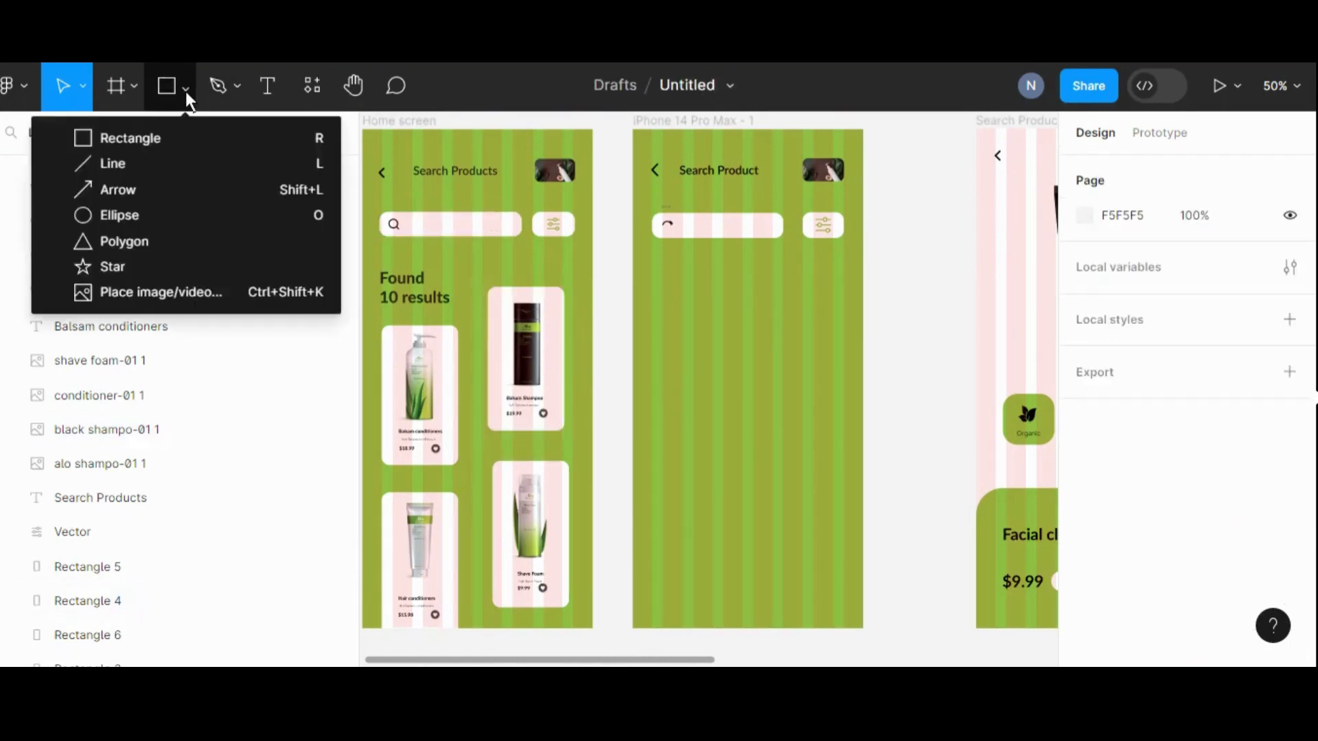
pyautogui.click(171, 141)
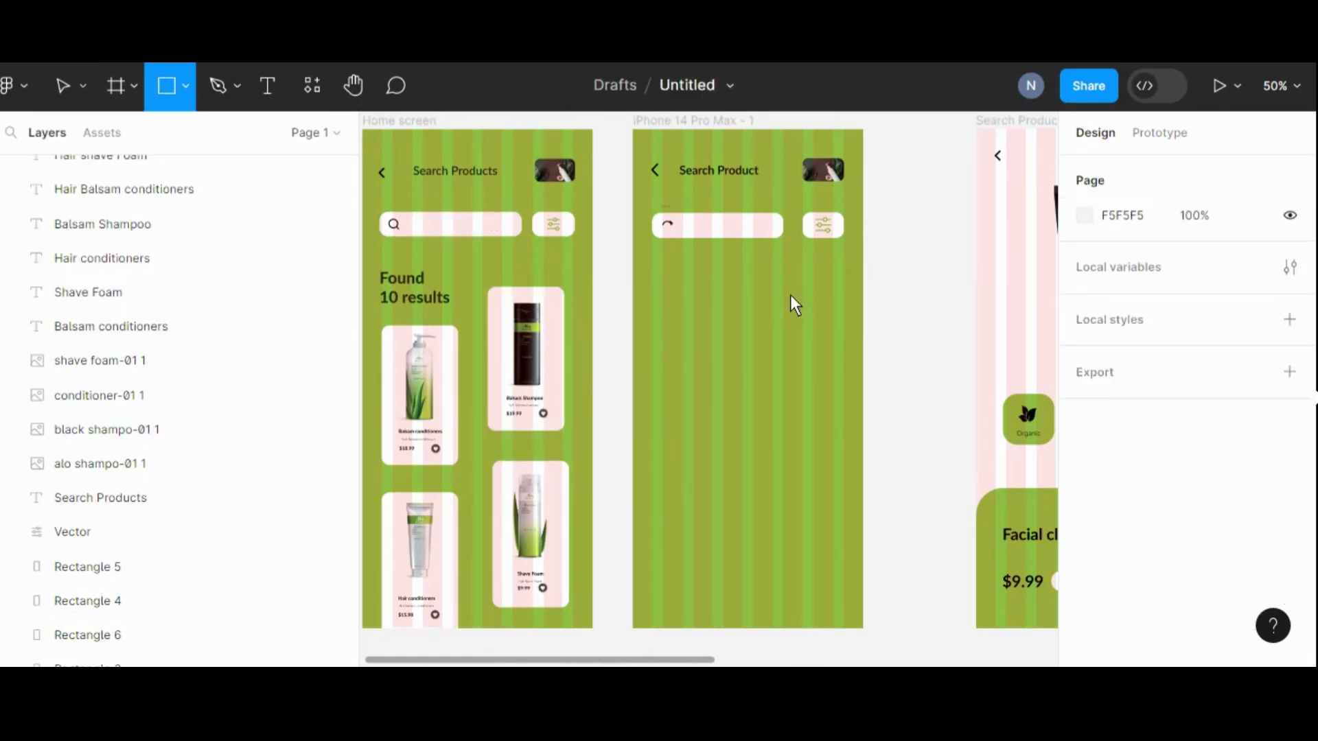
pyautogui.moveTo(774, 282); pyautogui.dragTo(842, 406)
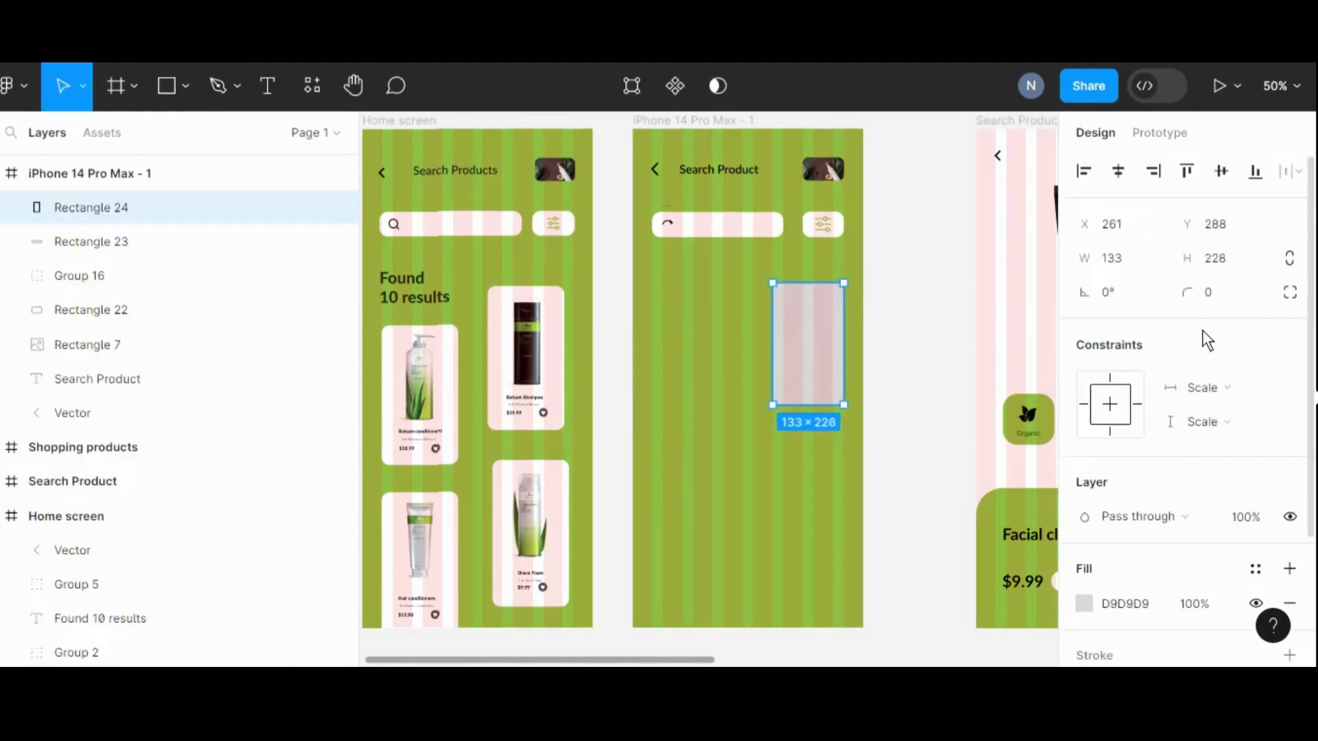
pyautogui.click(1225, 295)
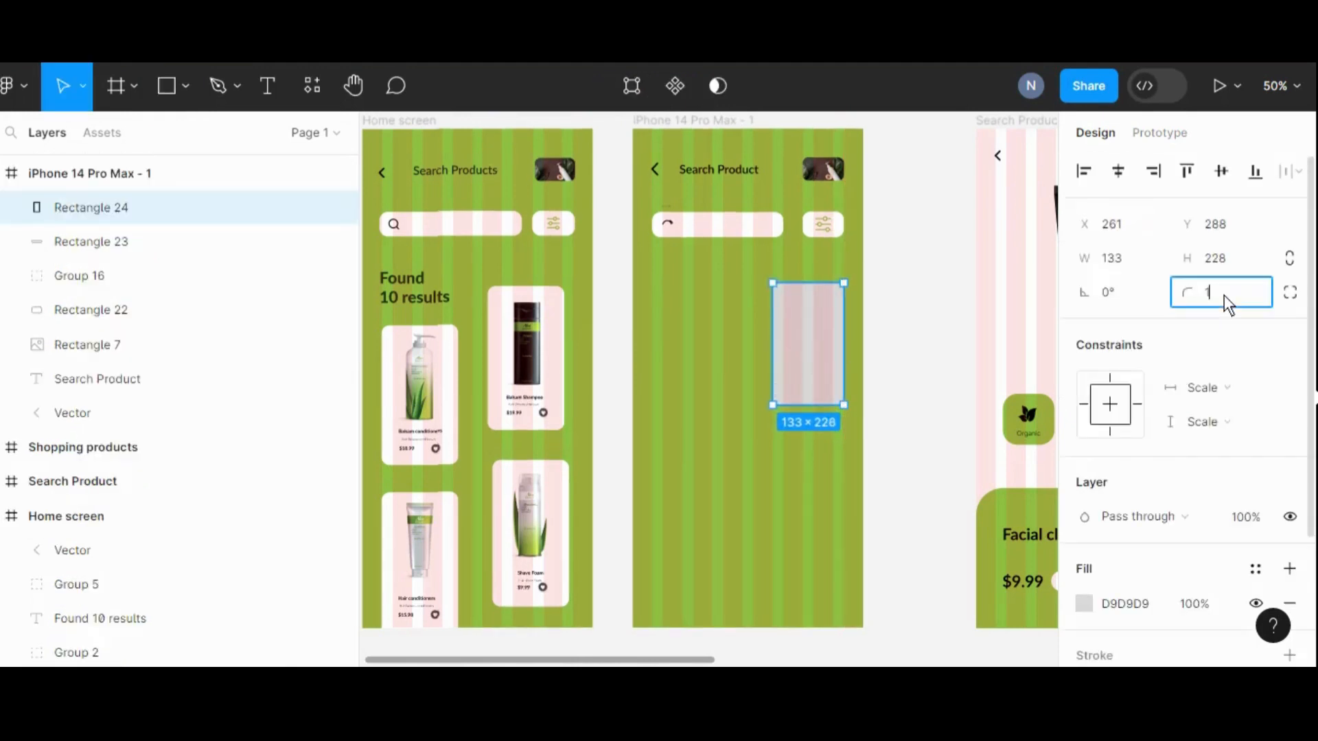
pyautogui.click(871, 407)
# - Fill the product card rectangle with white FFFFFF
pyautogui.click(817, 349)
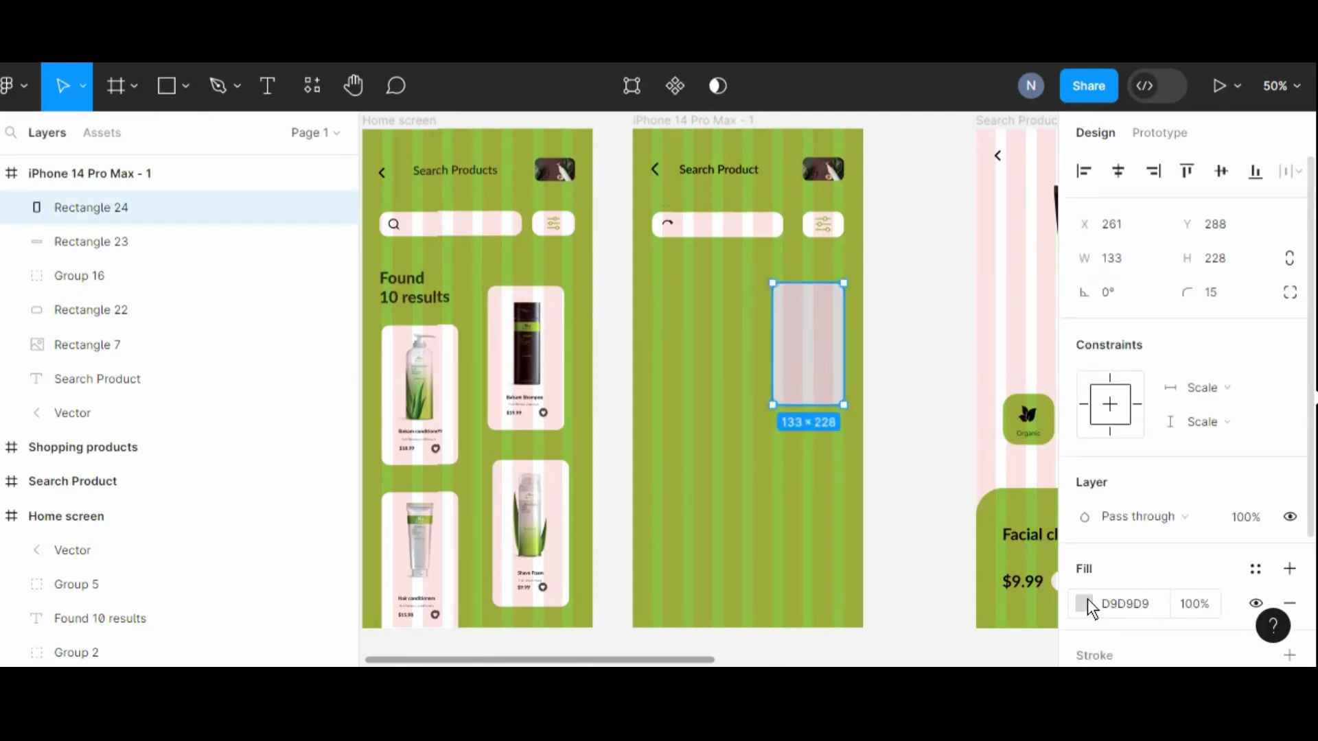
pyautogui.click(1088, 599)
pyautogui.click(852, 636)
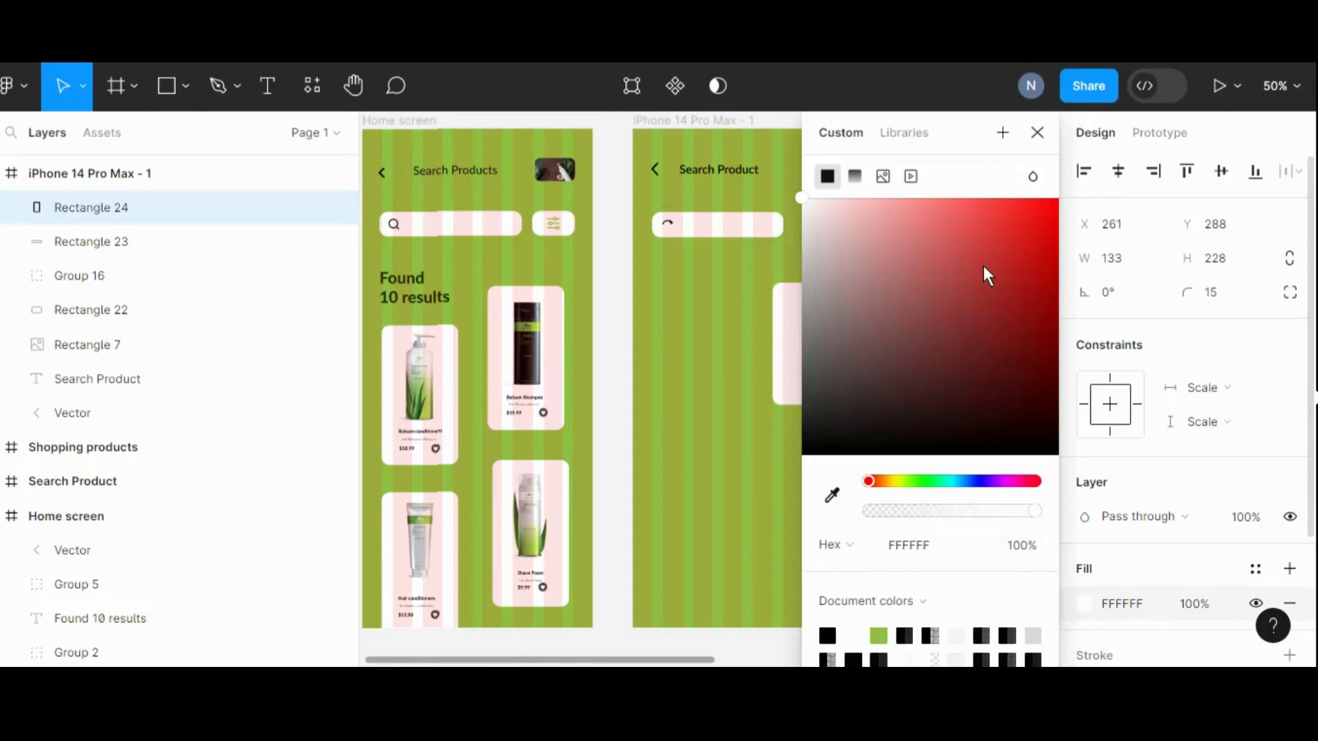
pyautogui.click(1037, 133)
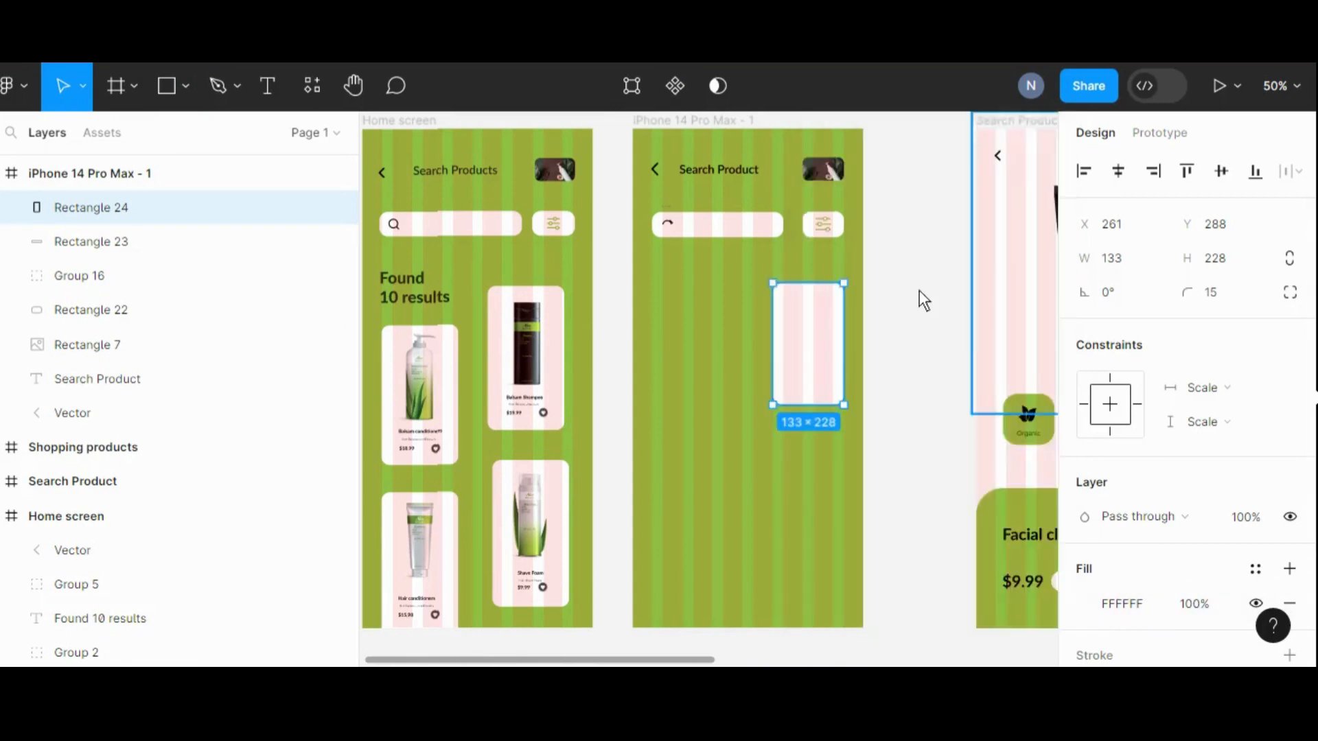
pyautogui.click(876, 406)
# - Resize the white product card to about 146 × 280 and position it at about X 244, Y 294
pyautogui.click(806, 344)
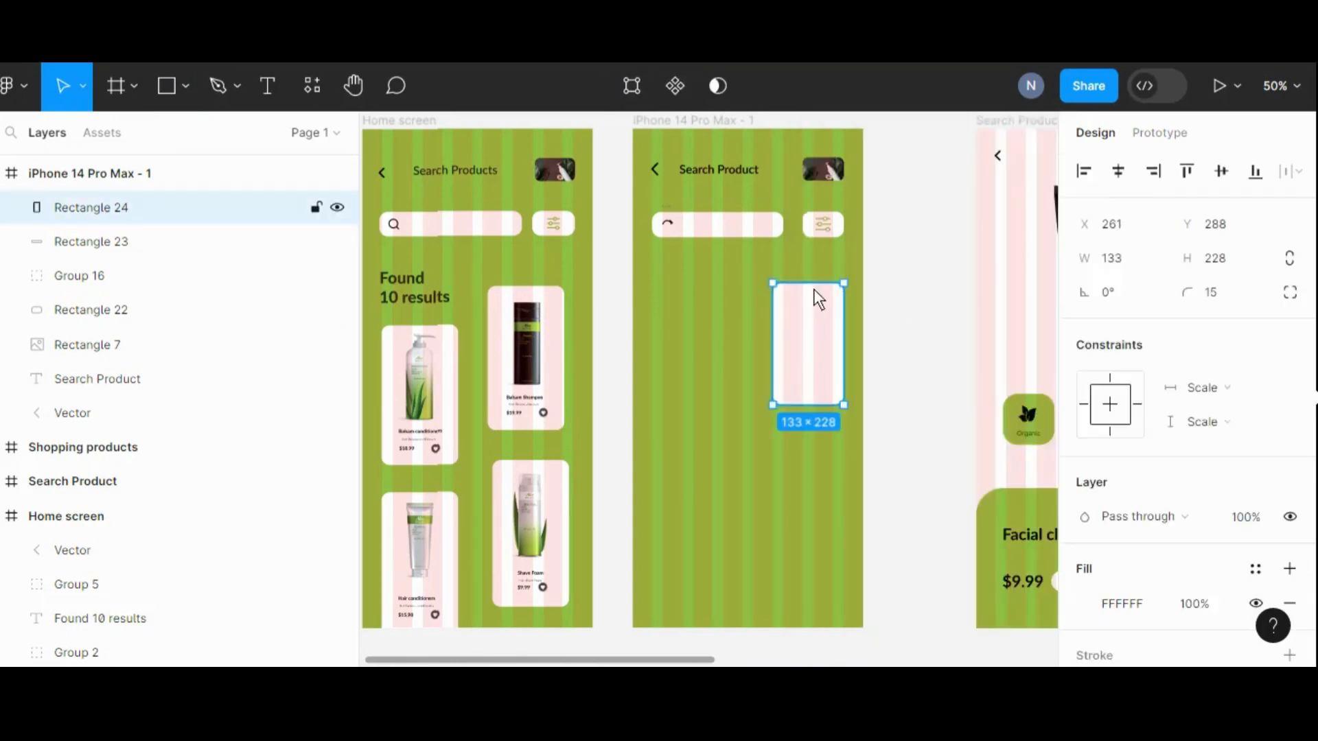
pyautogui.moveTo(812, 282); pyautogui.dragTo(815, 285)
pyautogui.moveTo(810, 407); pyautogui.dragTo(809, 427)
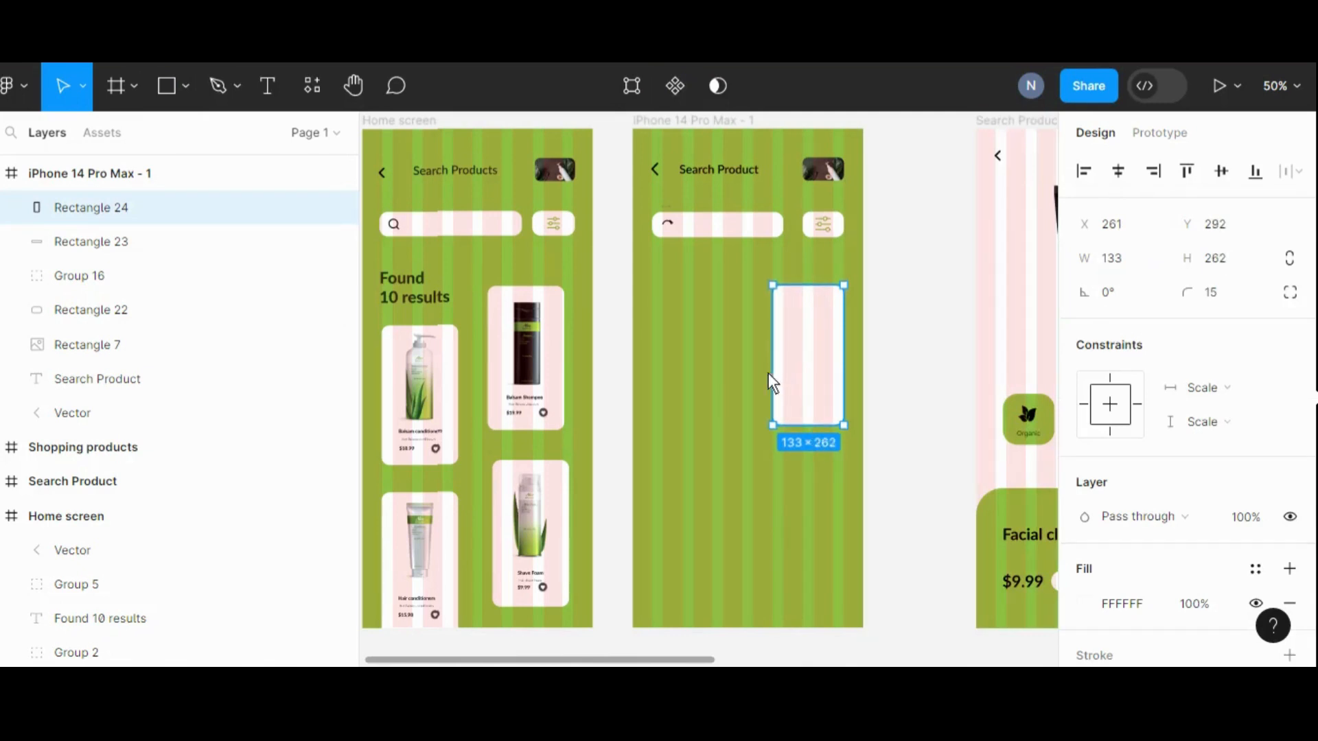
pyautogui.moveTo(763, 374); pyautogui.dragTo(765, 390)
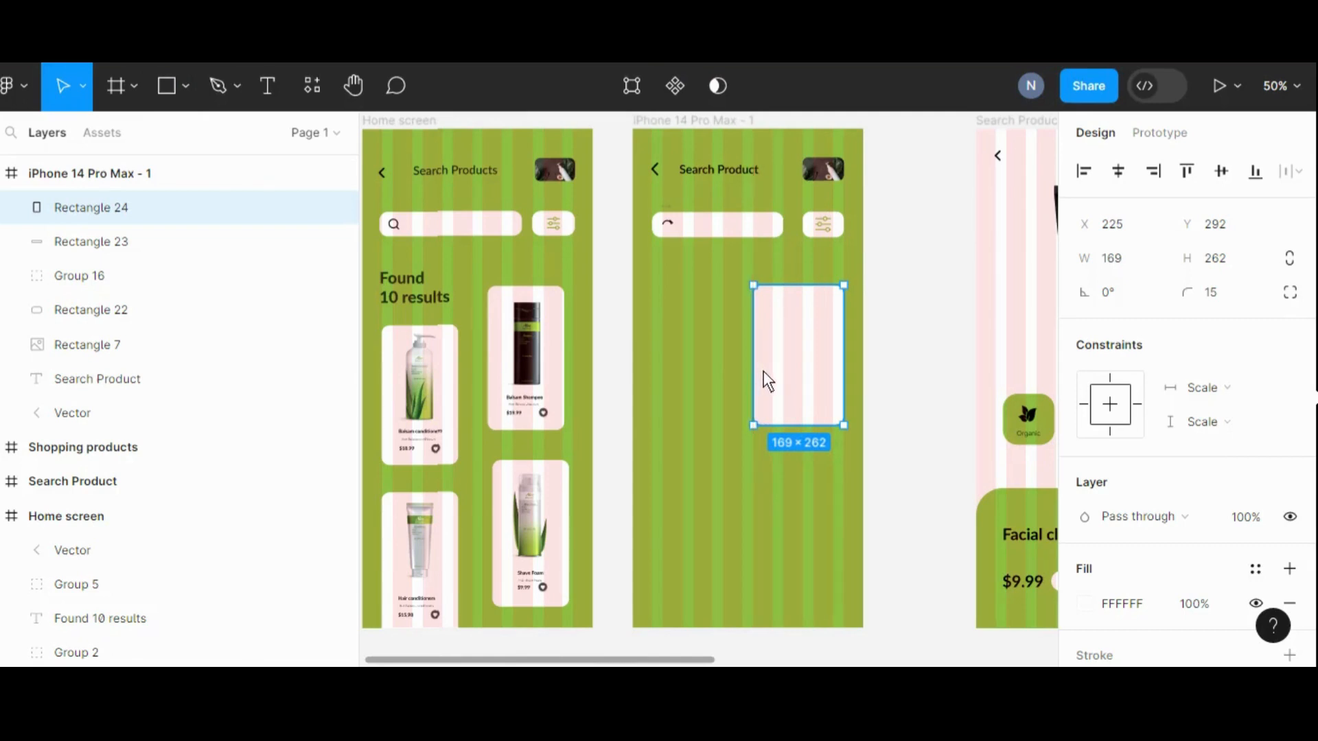
pyautogui.moveTo(763, 371); pyautogui.dragTo(813, 360)
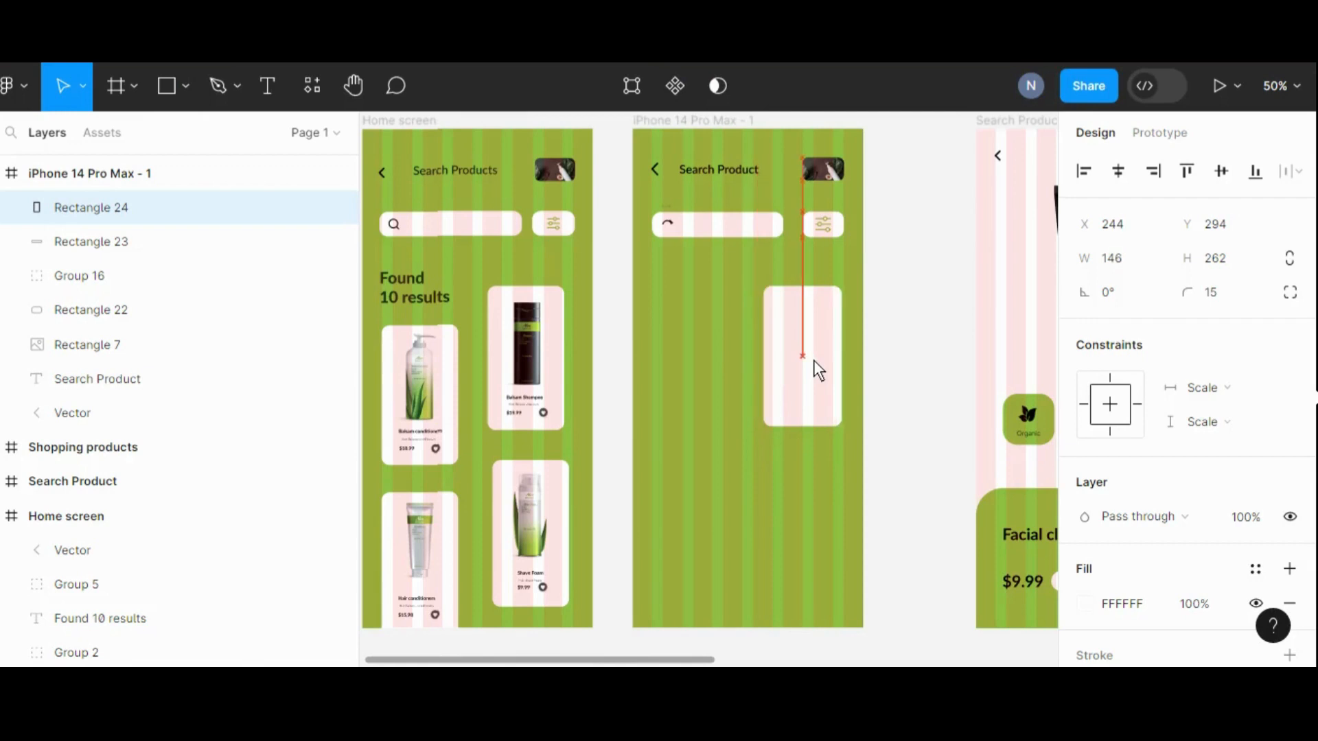
pyautogui.click(910, 371)
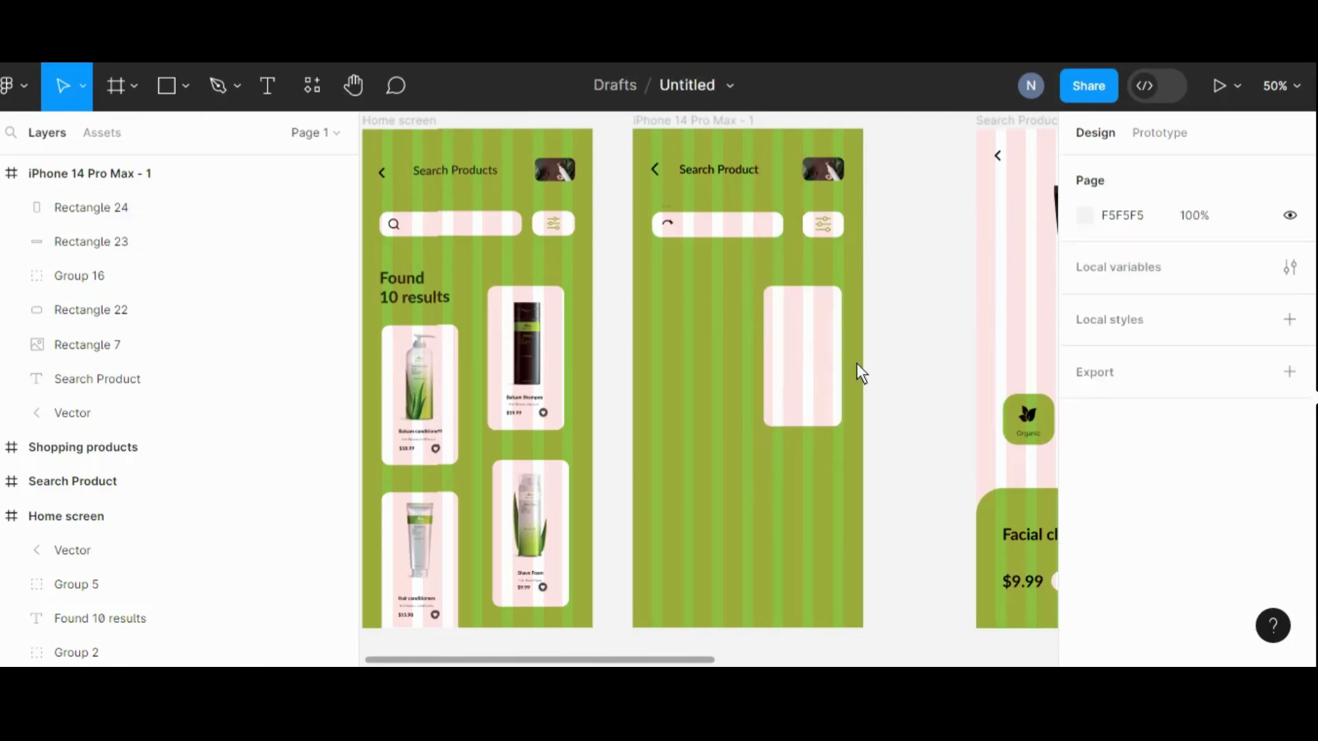
pyautogui.click(804, 363)
pyautogui.moveTo(815, 432); pyautogui.dragTo(832, 431)
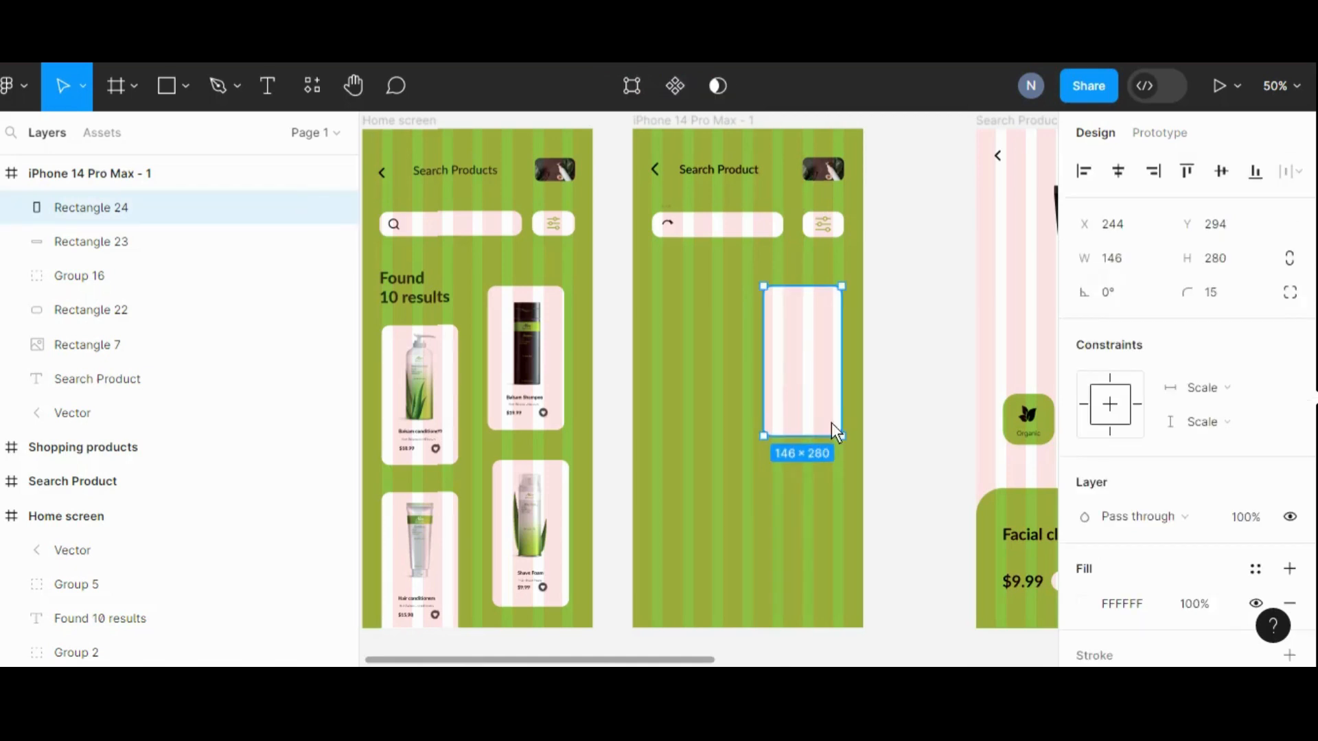
pyautogui.click(903, 390)
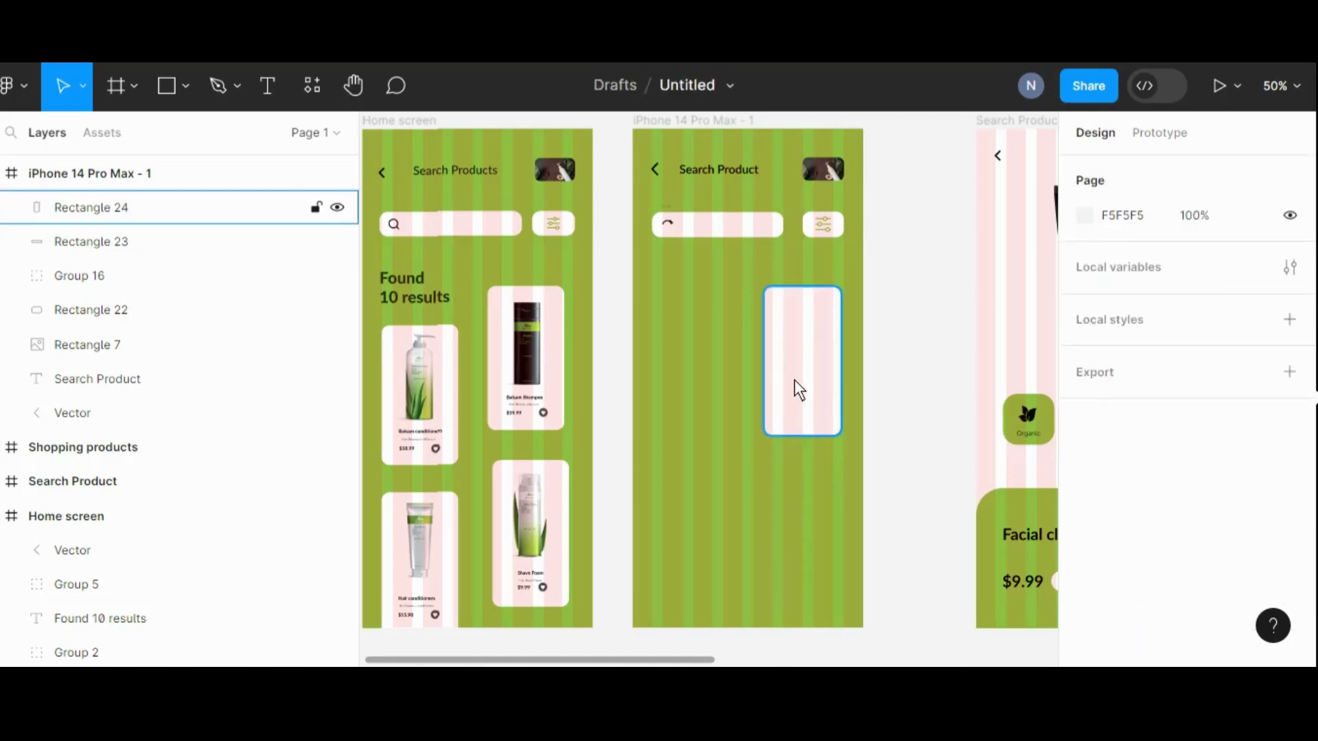
# - Duplicate the white product card three times to form a staggered two-column layout of four cards like the Home screen
pyautogui.moveTo(795, 380); pyautogui.dragTo(682, 418)
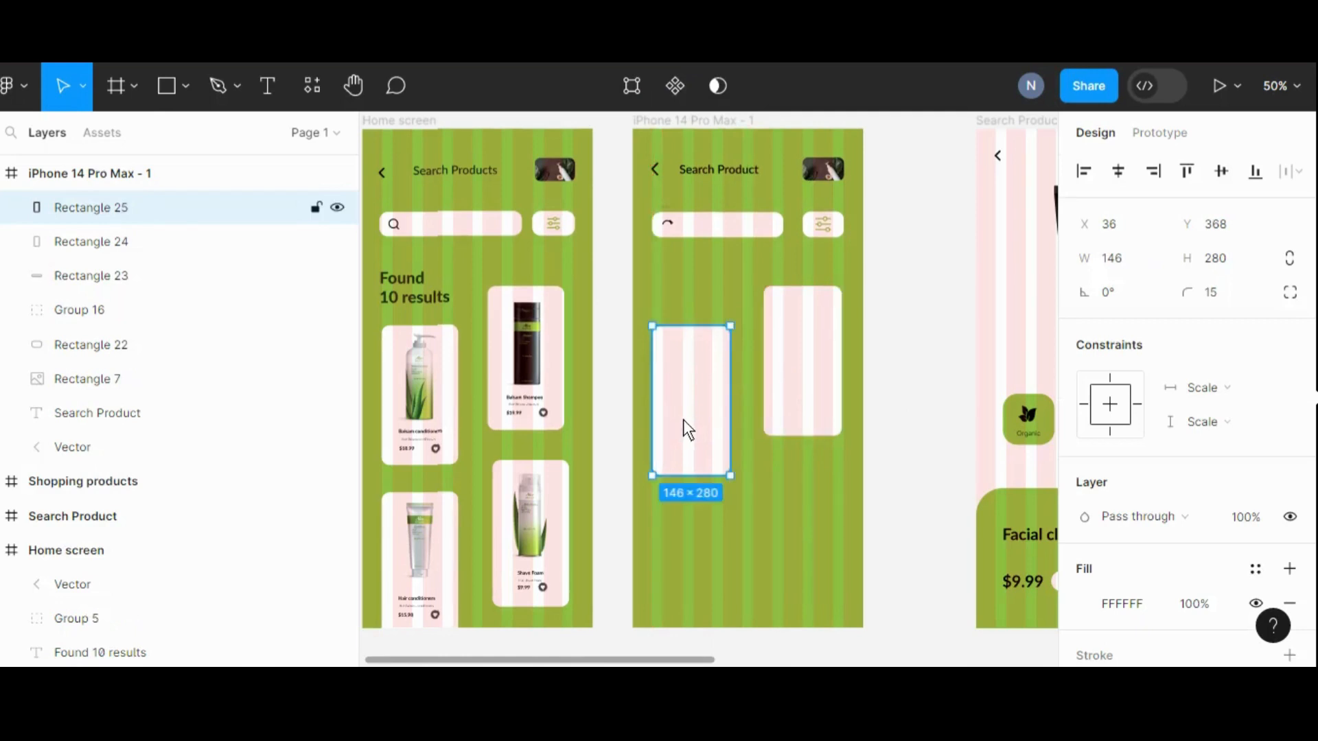
pyautogui.moveTo(676, 573); pyautogui.dragTo(817, 516)
pyautogui.click(913, 422)
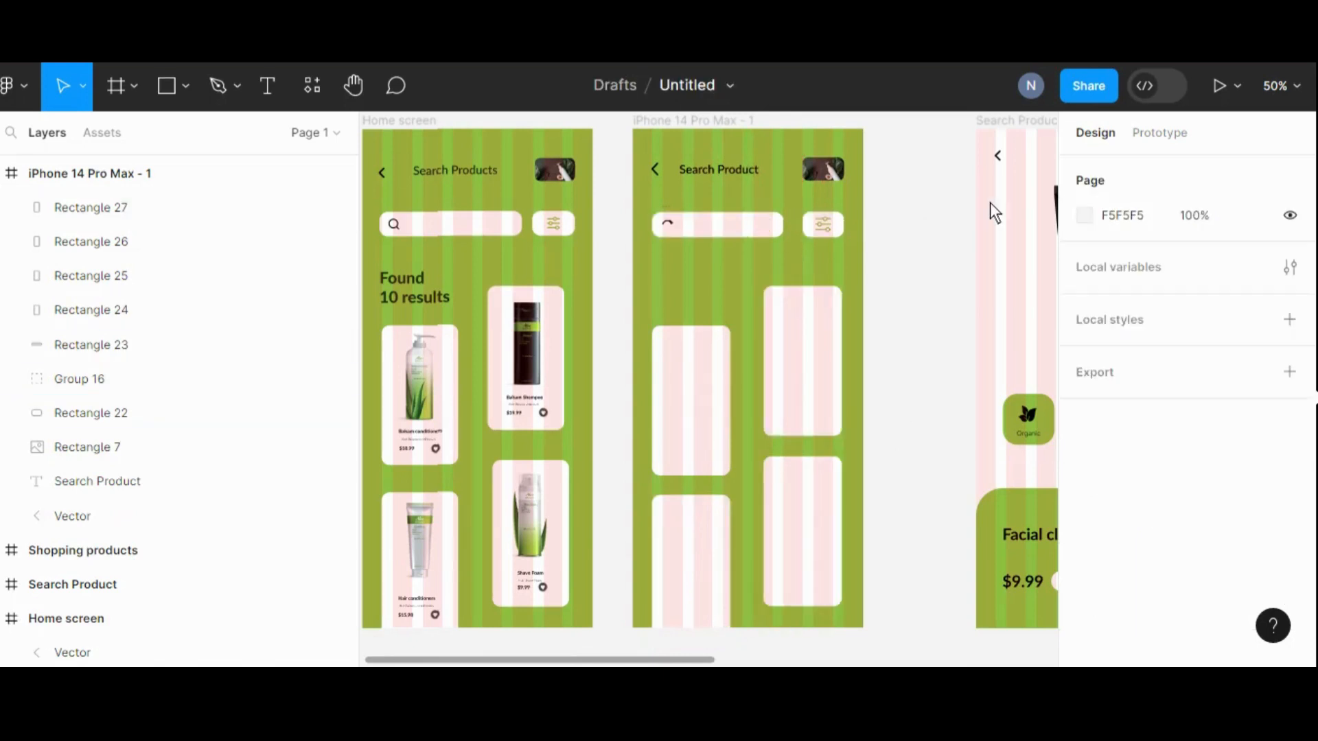
# - Hide the layout grids on all frames
pyautogui.click(1302, 96)
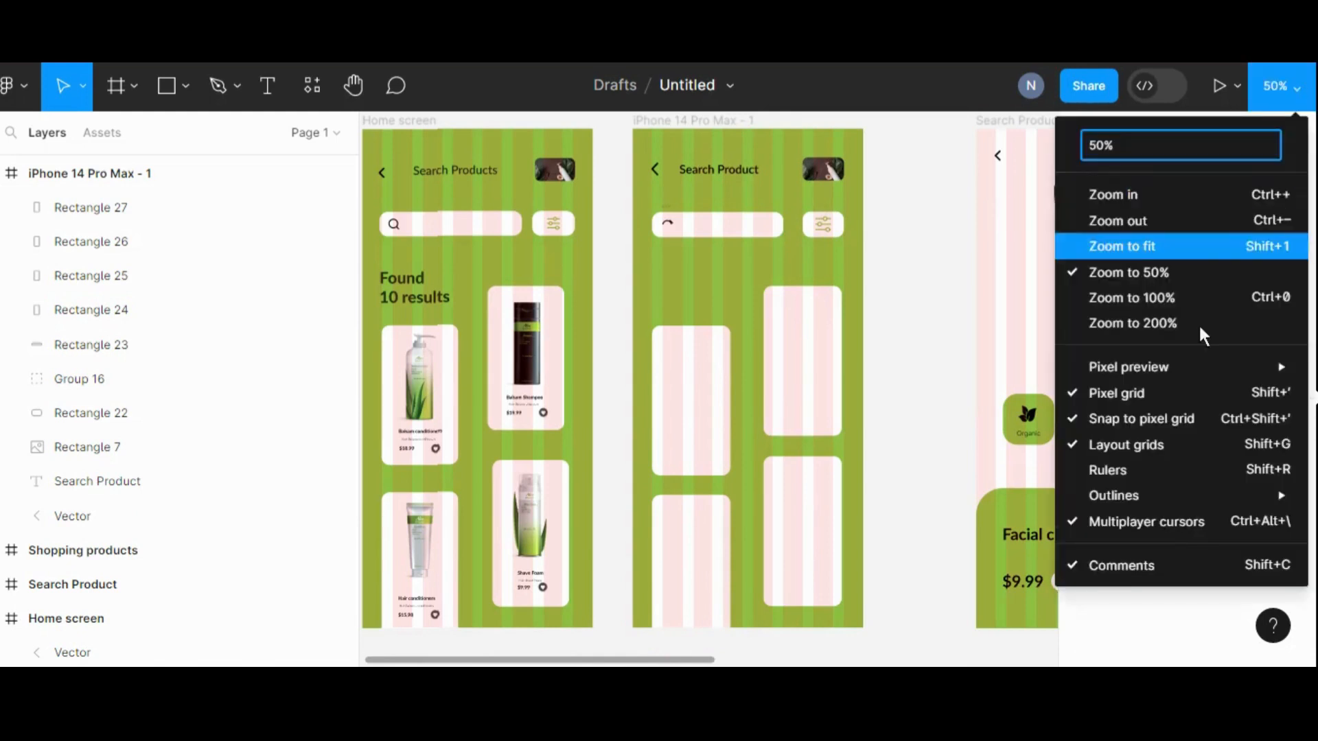
pyautogui.click(1164, 446)
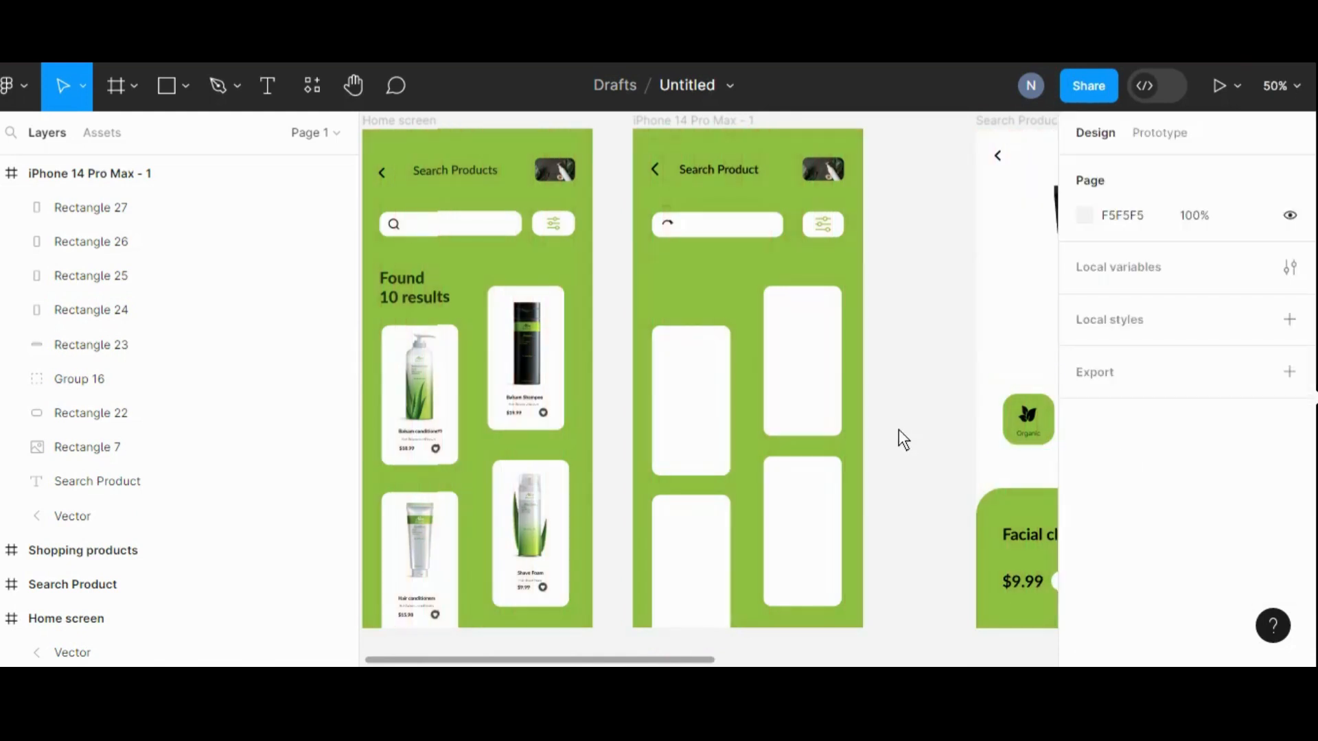
pyautogui.scroll(1, 898, 432)
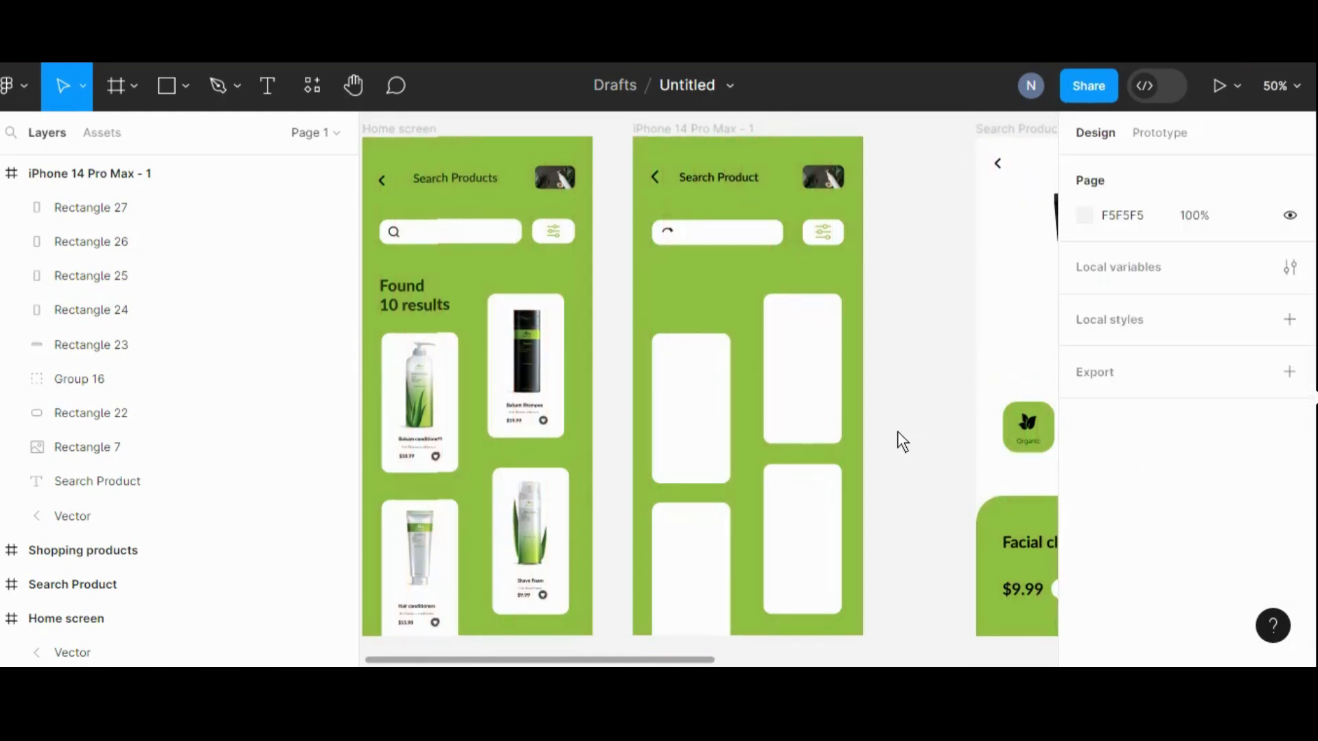
# - Add the two-line heading text "Found 10 results" above the left product card on the iPhone 14 Pro Max frame
pyautogui.click(267, 86)
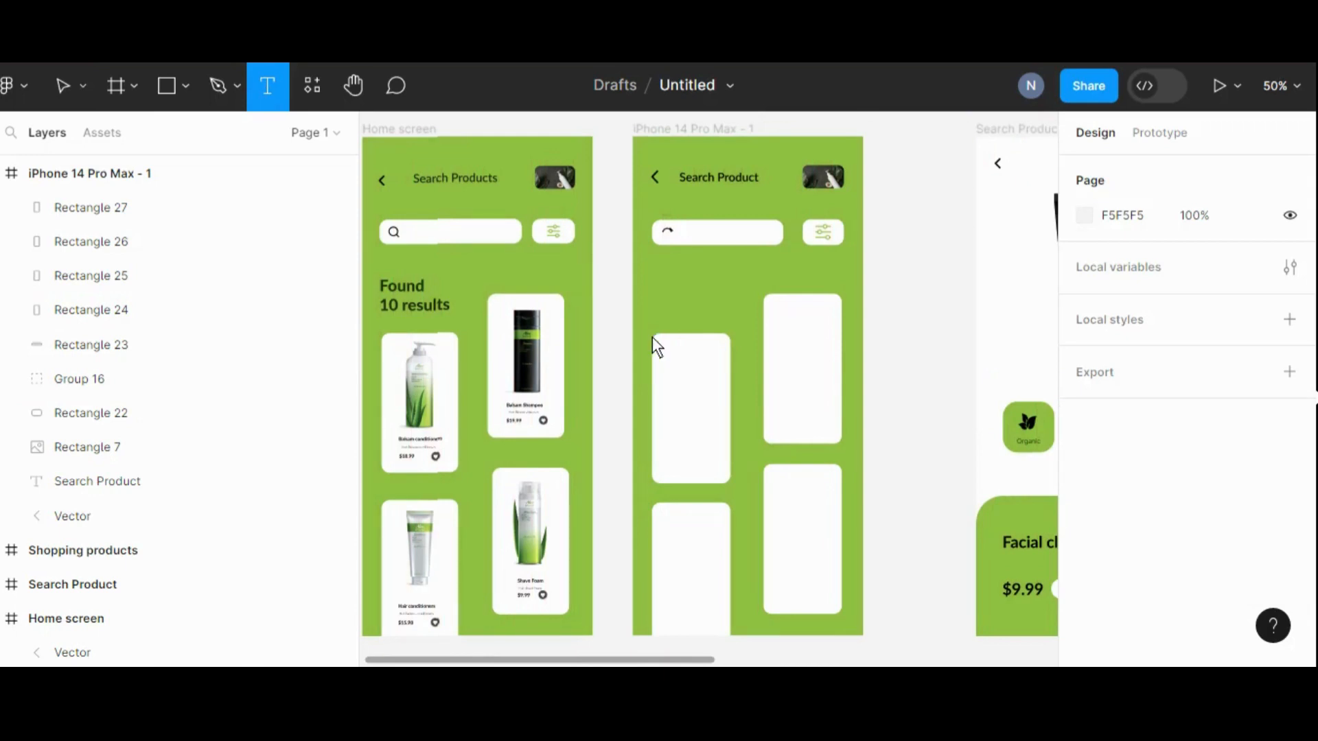
pyautogui.hotkey('ctrl', '+')
pyautogui.scroll(2, 649, 333)
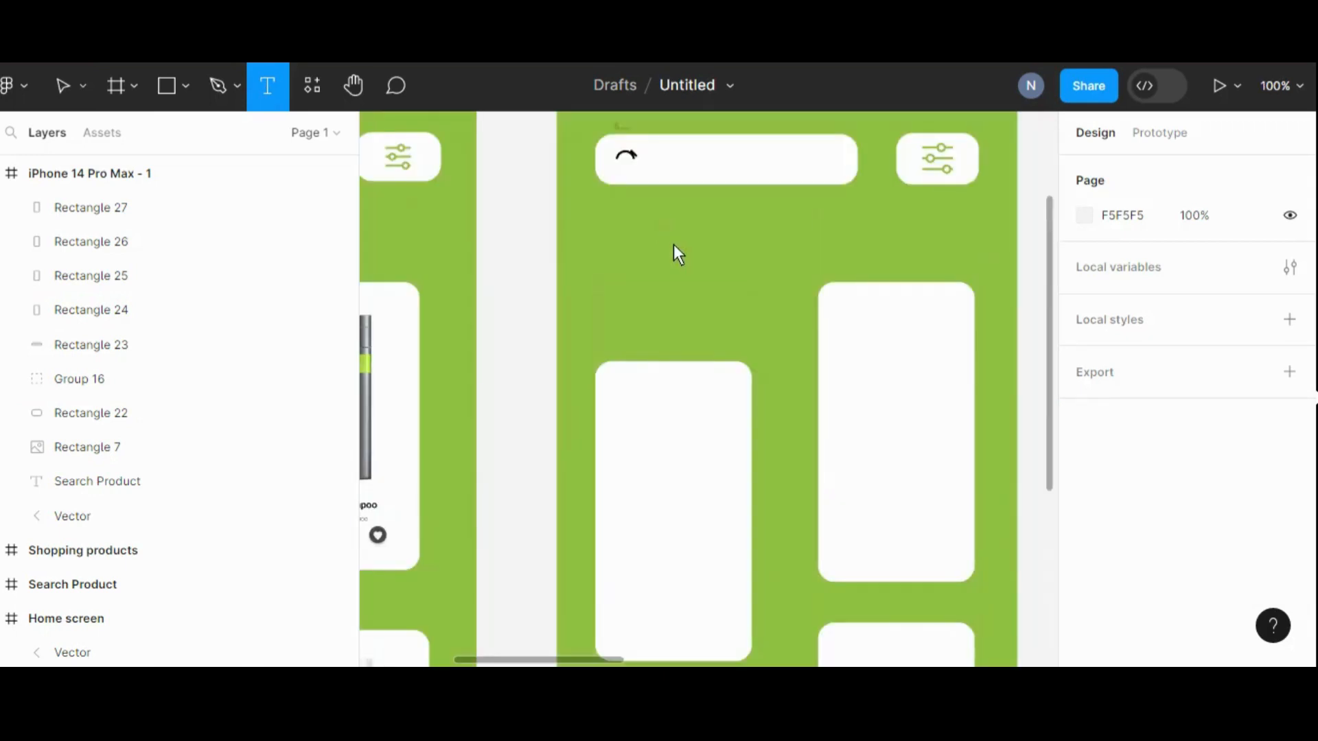
pyautogui.scroll(1, 656, 301)
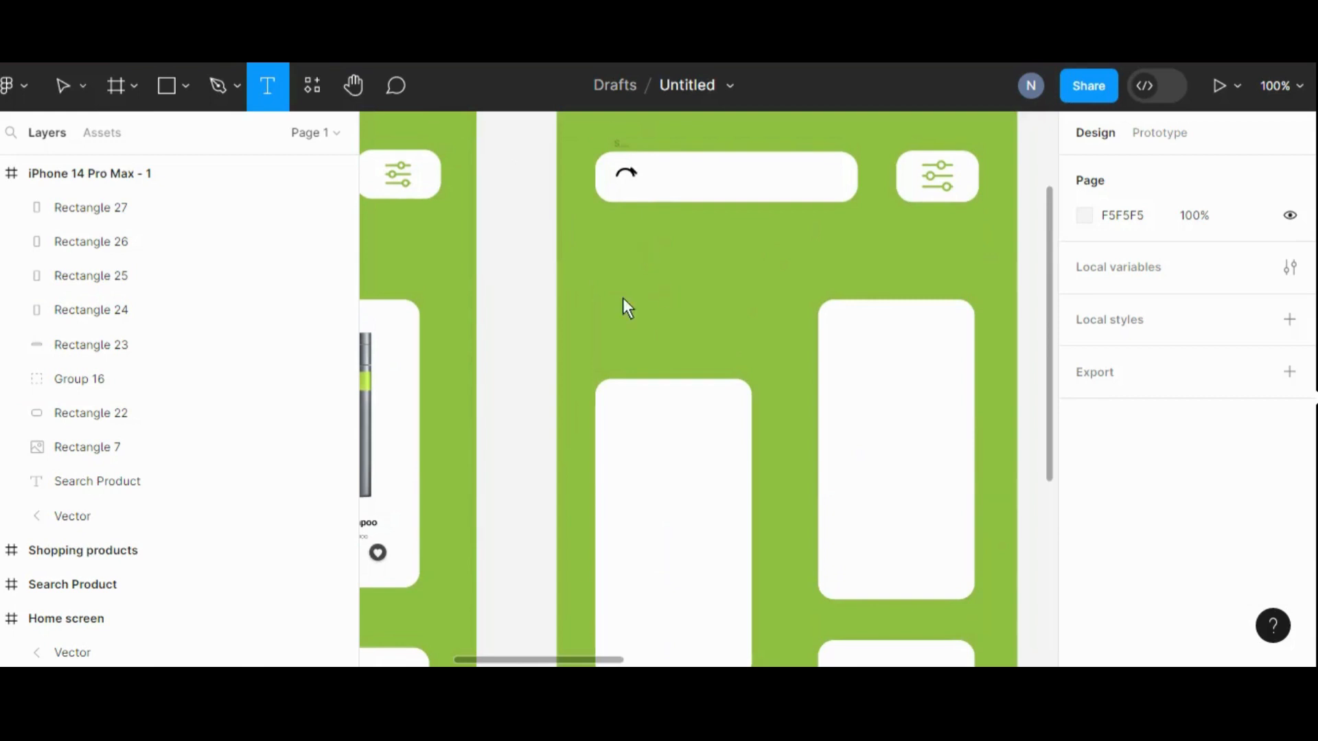
pyautogui.click(694, 310)
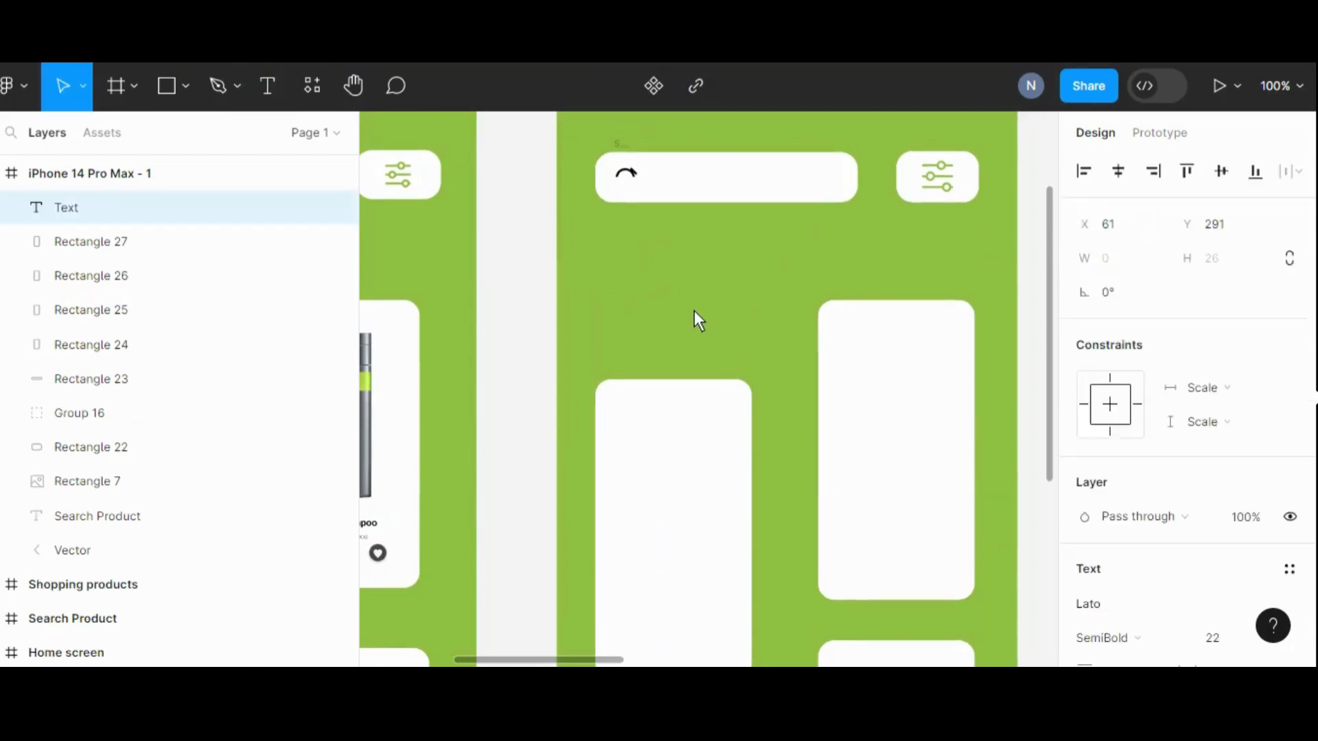
pyautogui.write('Found')
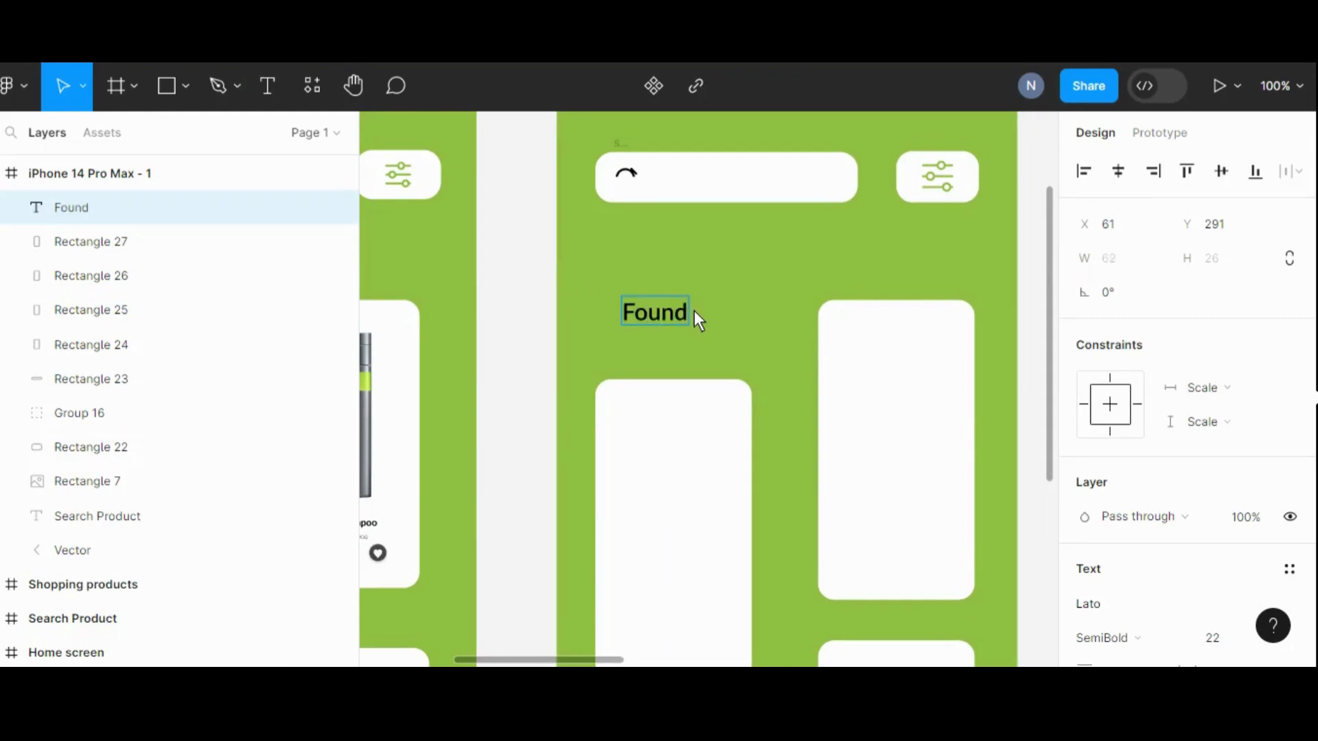
pyautogui.press('Return')
pyautogui.write('10 res')
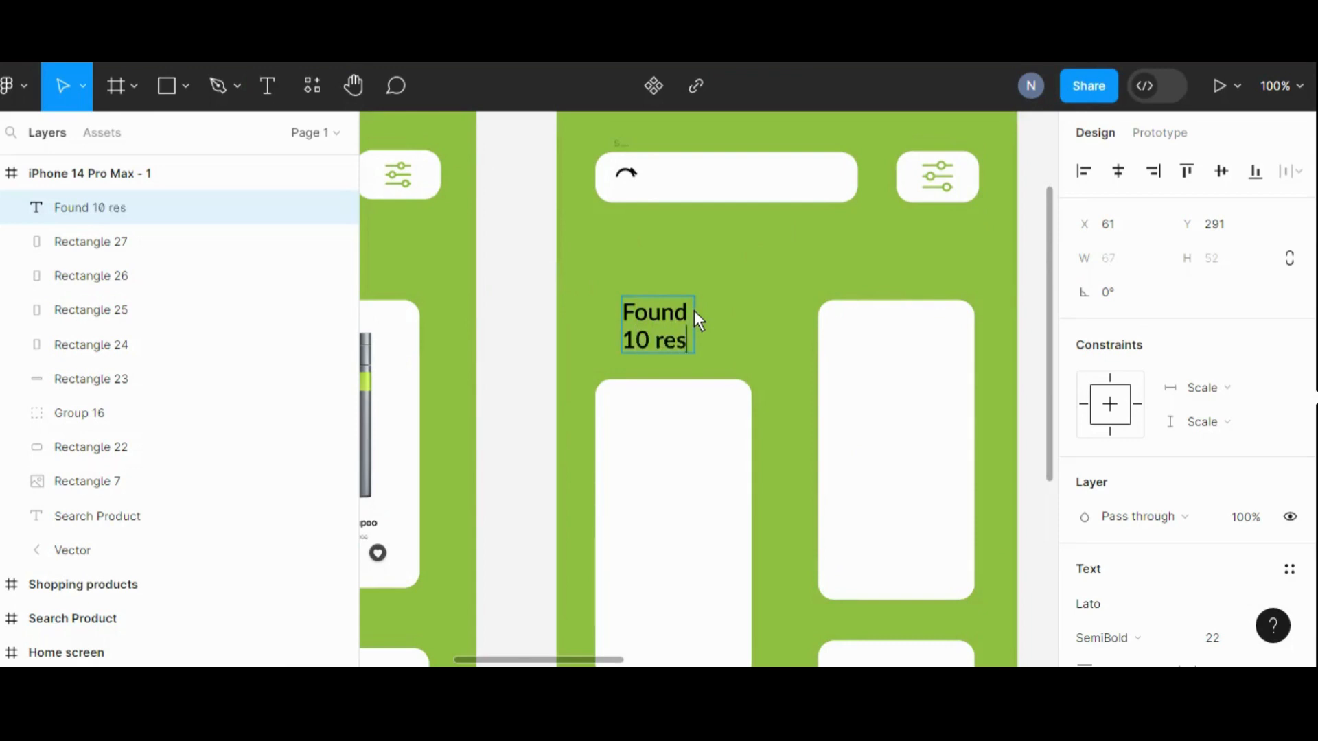
pyautogui.write('ults')
pyautogui.press('Escape')
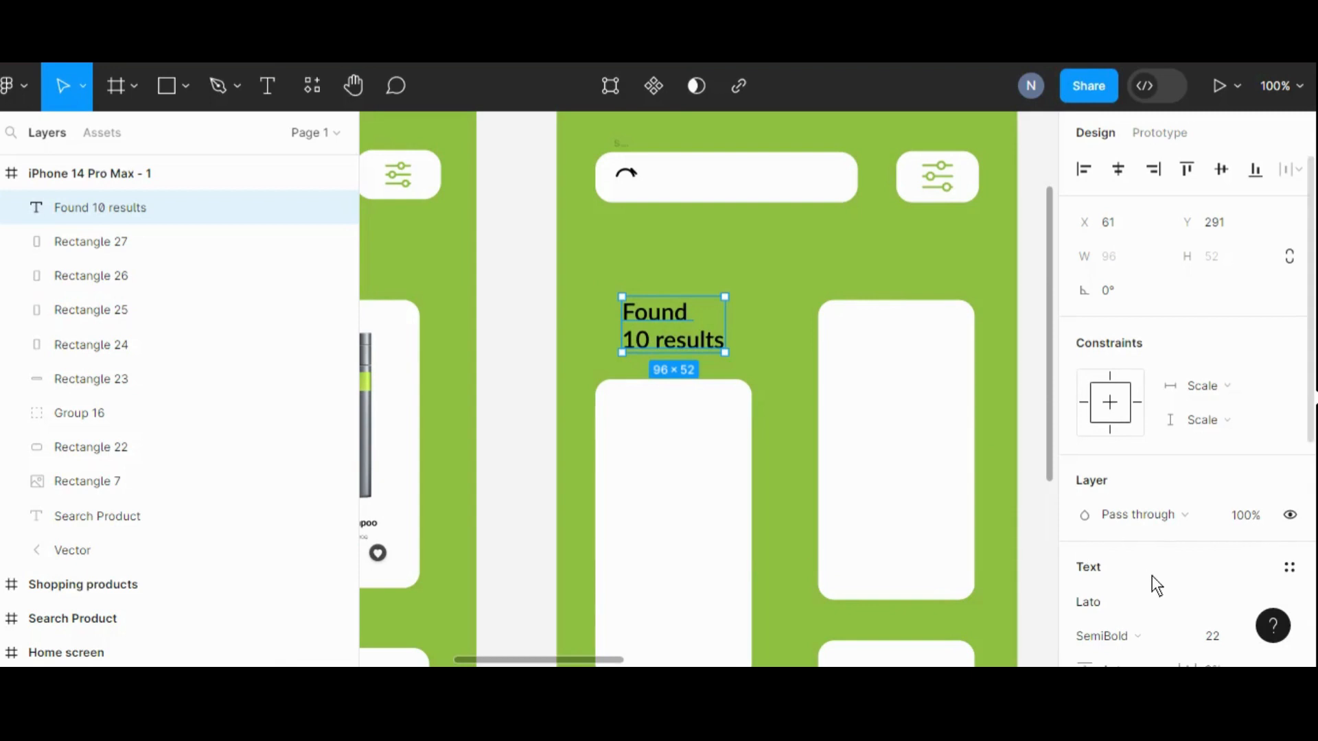
# - Set the "Found 10 results" heading's font weight to Black
pyautogui.scroll(-2, 1152, 575)
pyautogui.click(1168, 536)
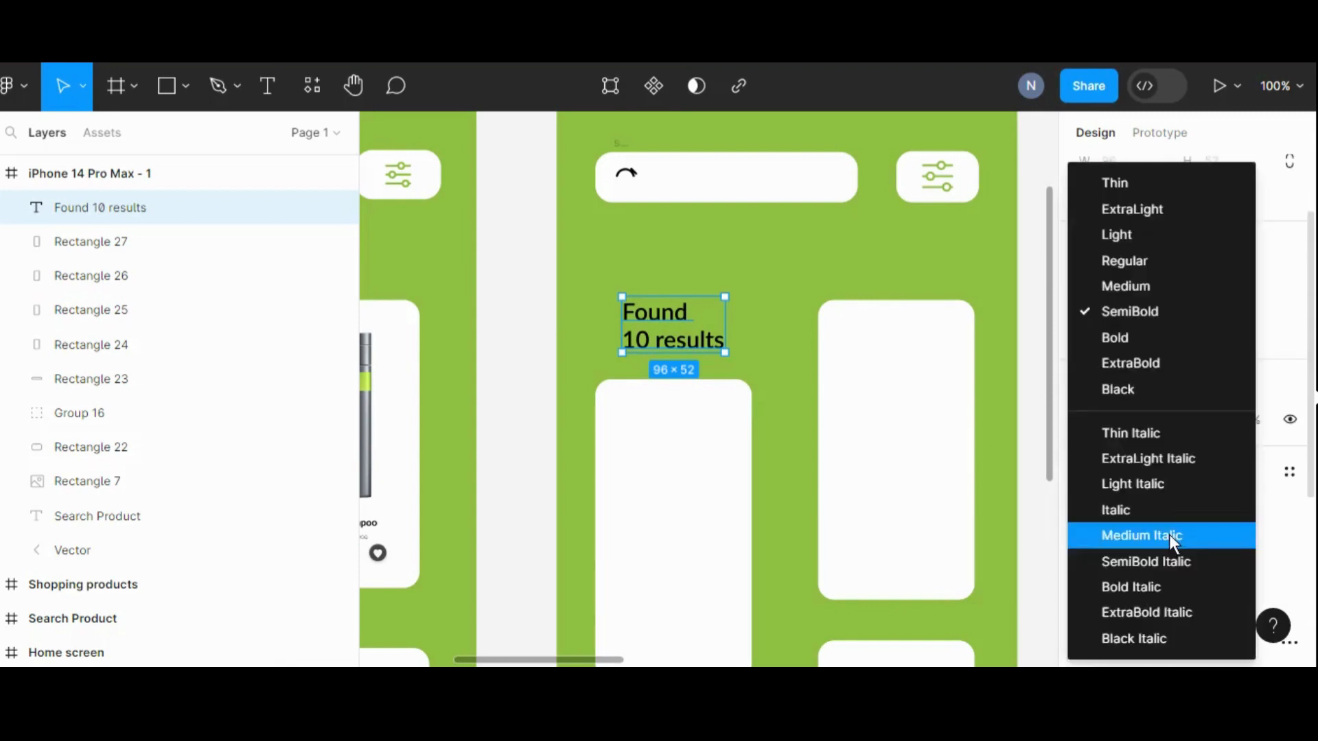
pyautogui.click(1143, 386)
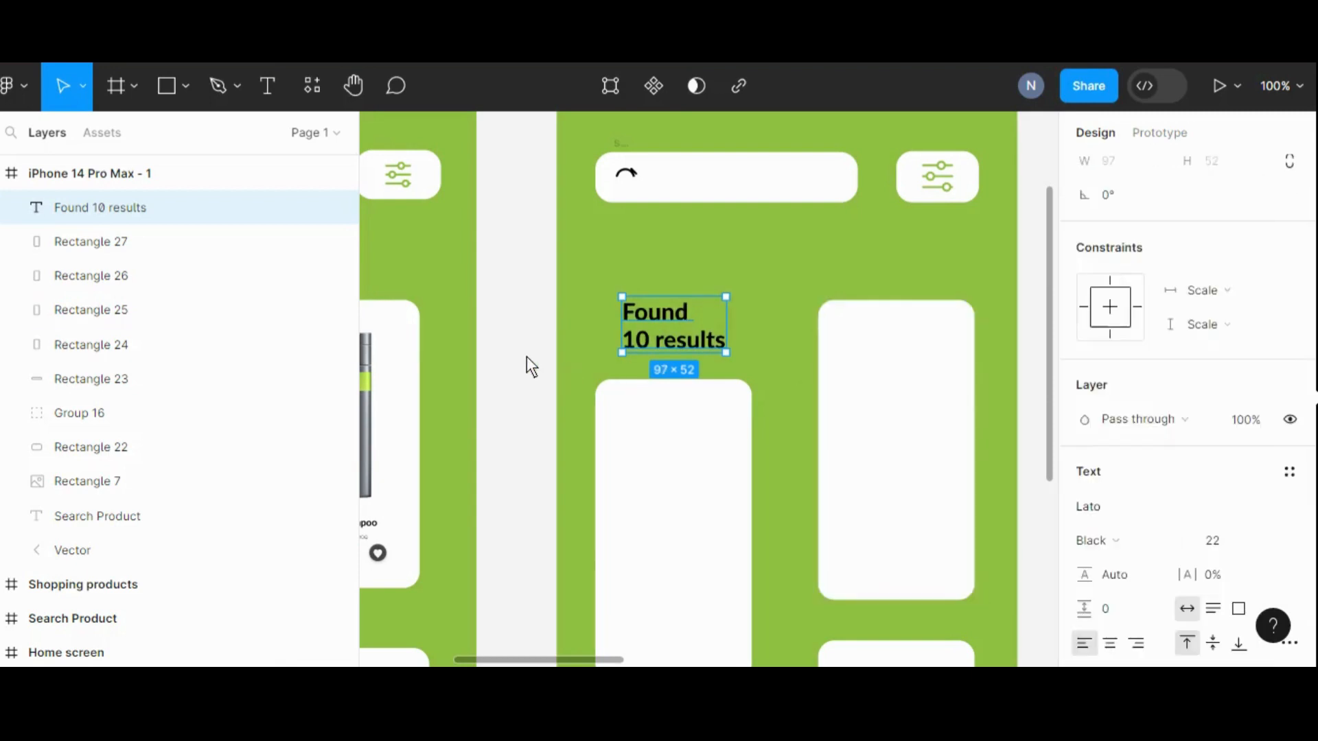
# - Compare the results heading with the one on the Home screen and set its font size to 30
pyautogui.press('-')
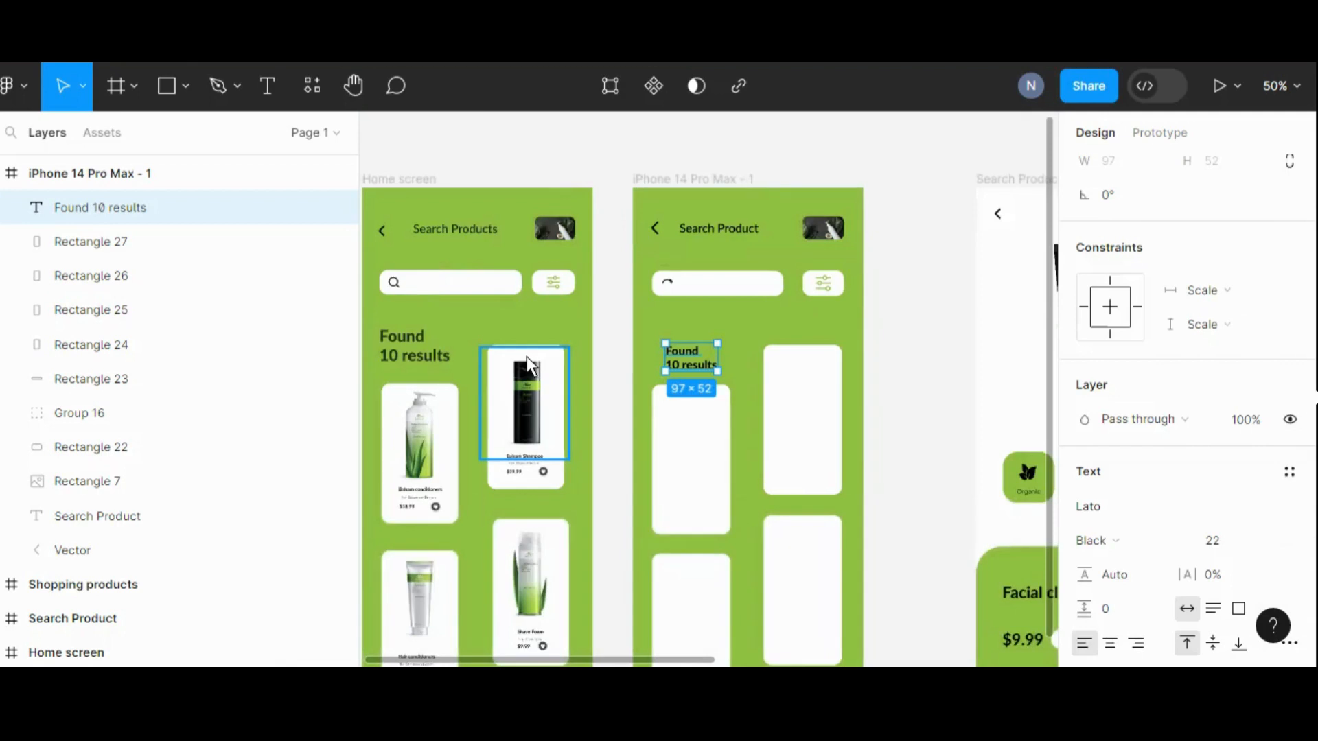
pyautogui.click(398, 351)
pyautogui.click(703, 374)
pyautogui.press('+')
pyautogui.press('+')
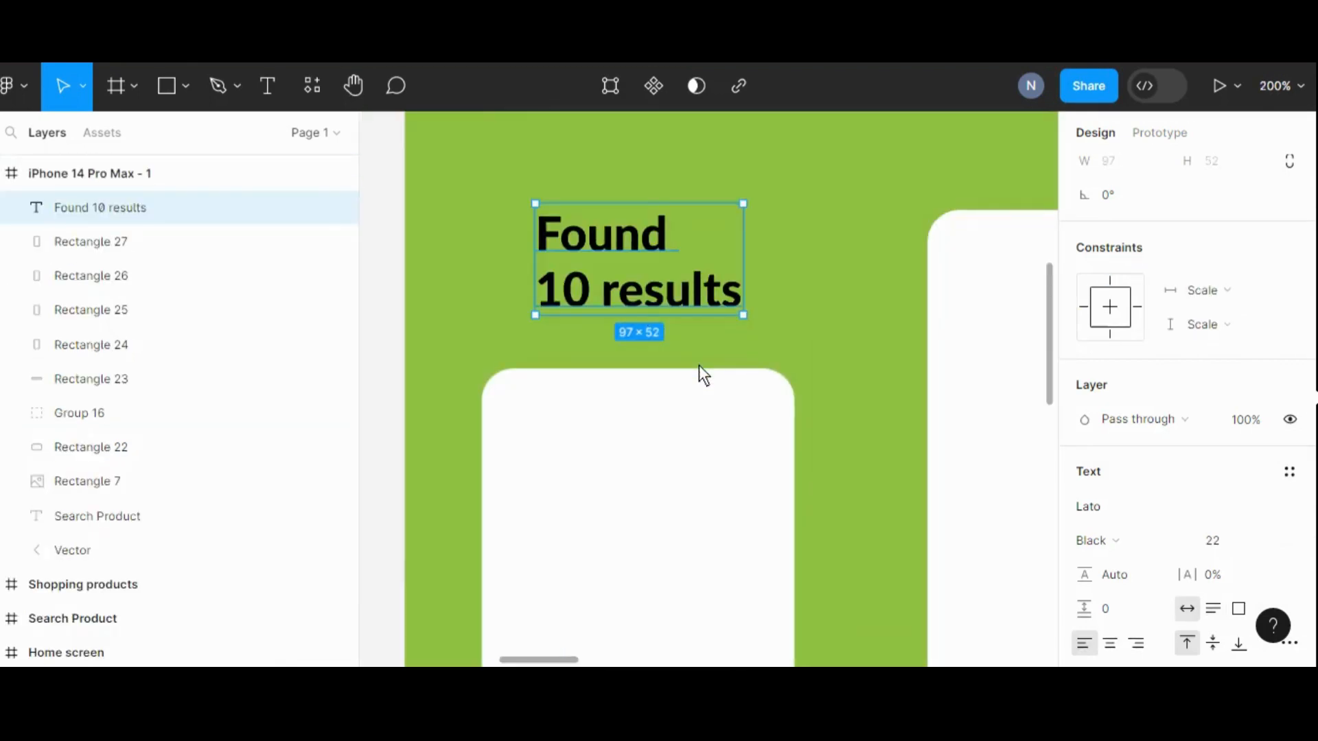
pyautogui.click(1236, 541)
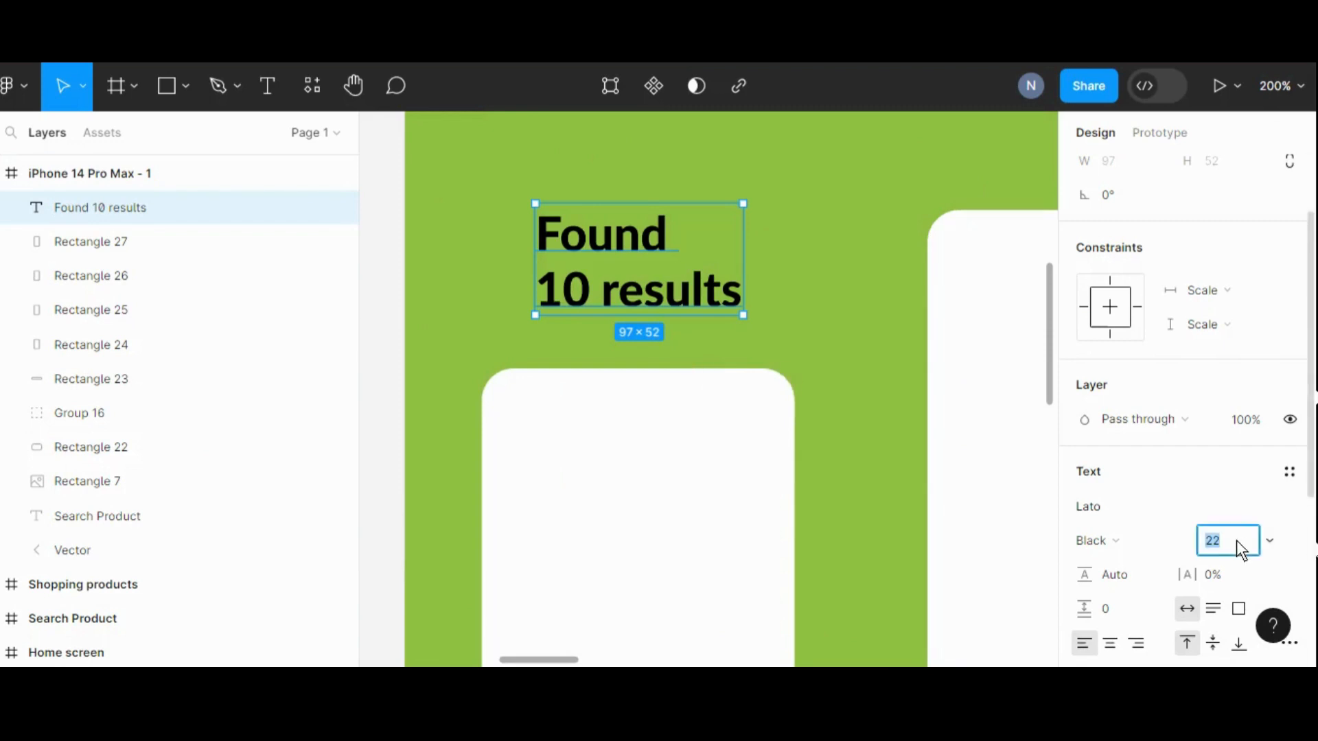
pyautogui.press('Up')
pyautogui.press('Up')
pyautogui.press('Up')
pyautogui.press('Up')
pyautogui.press('Up')
pyautogui.press('Up')
pyautogui.press('Up')
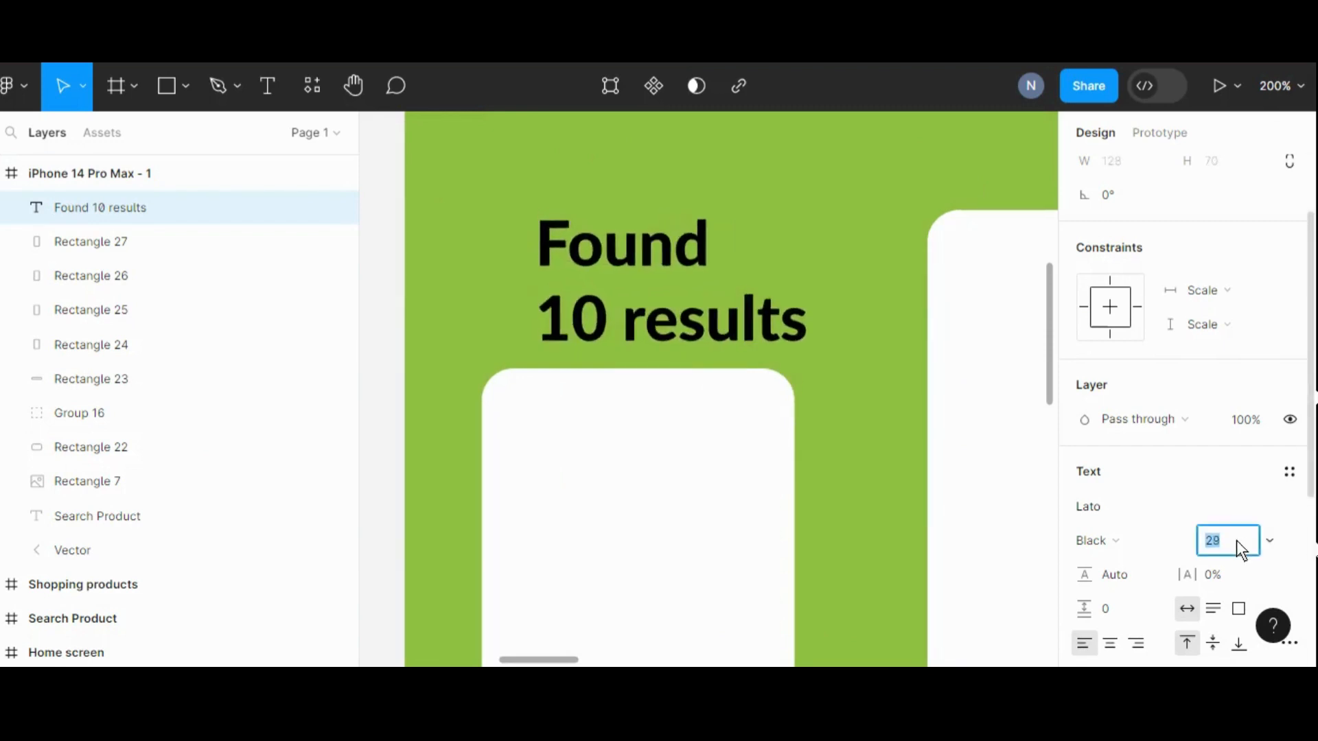
pyautogui.press('Up')
# - Move the enlarged results heading up and left into the gap between the search bar and the left card
pyautogui.press('-')
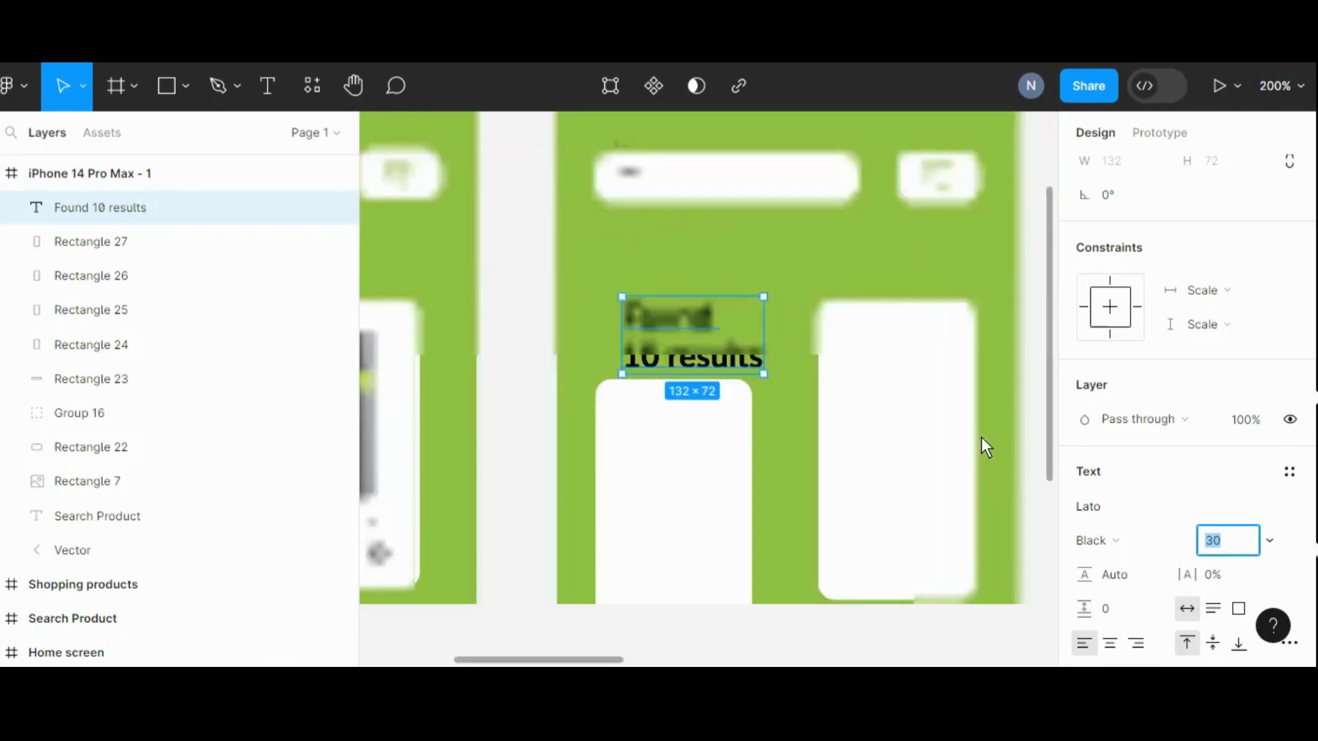
pyautogui.moveTo(716, 352); pyautogui.dragTo(696, 317)
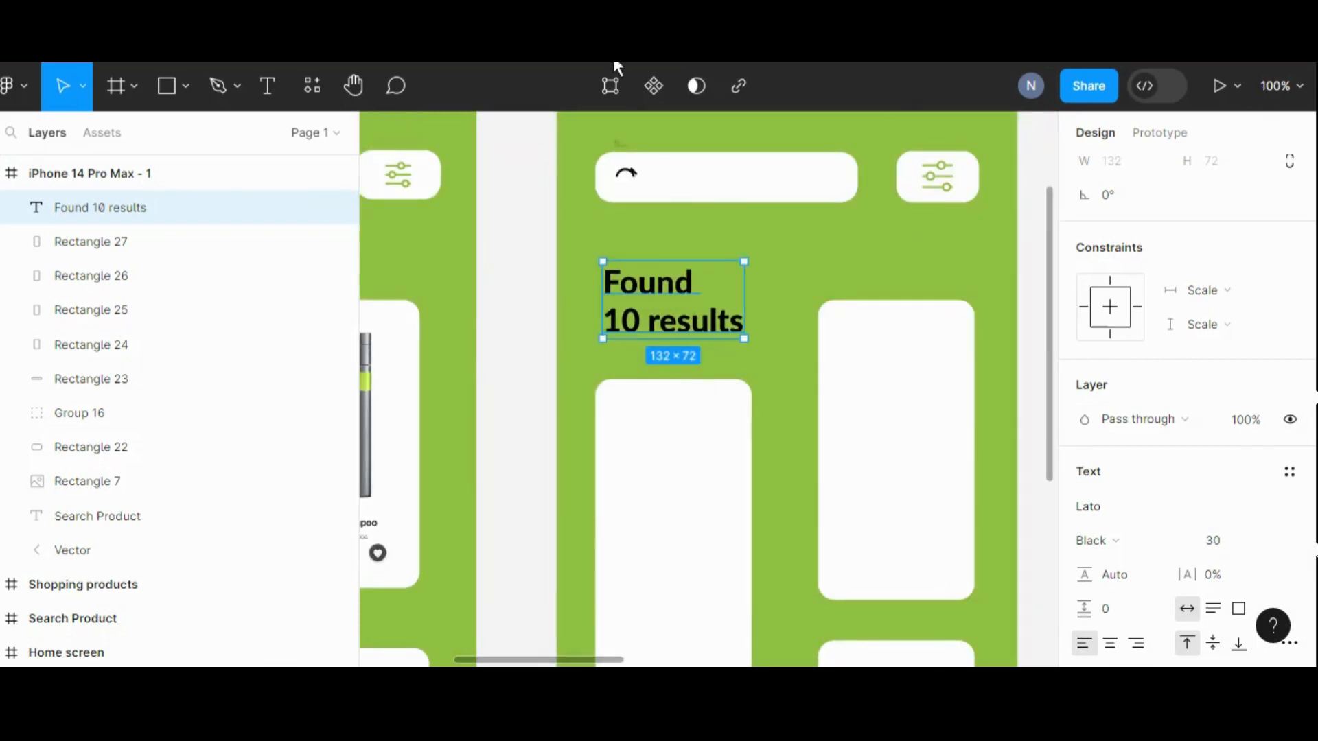
pyautogui.click(534, 201)
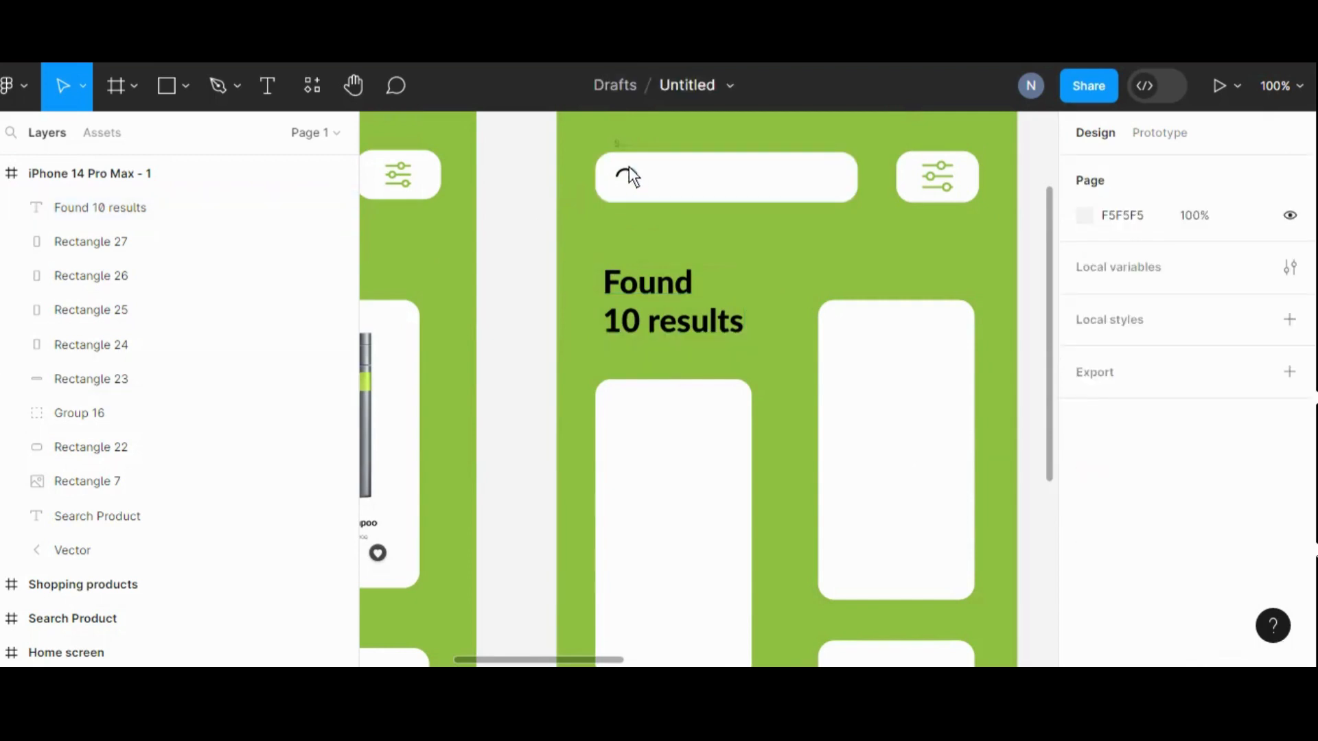
# - Delete the partly hidden search icon frame from the search bar
pyautogui.click(631, 171)
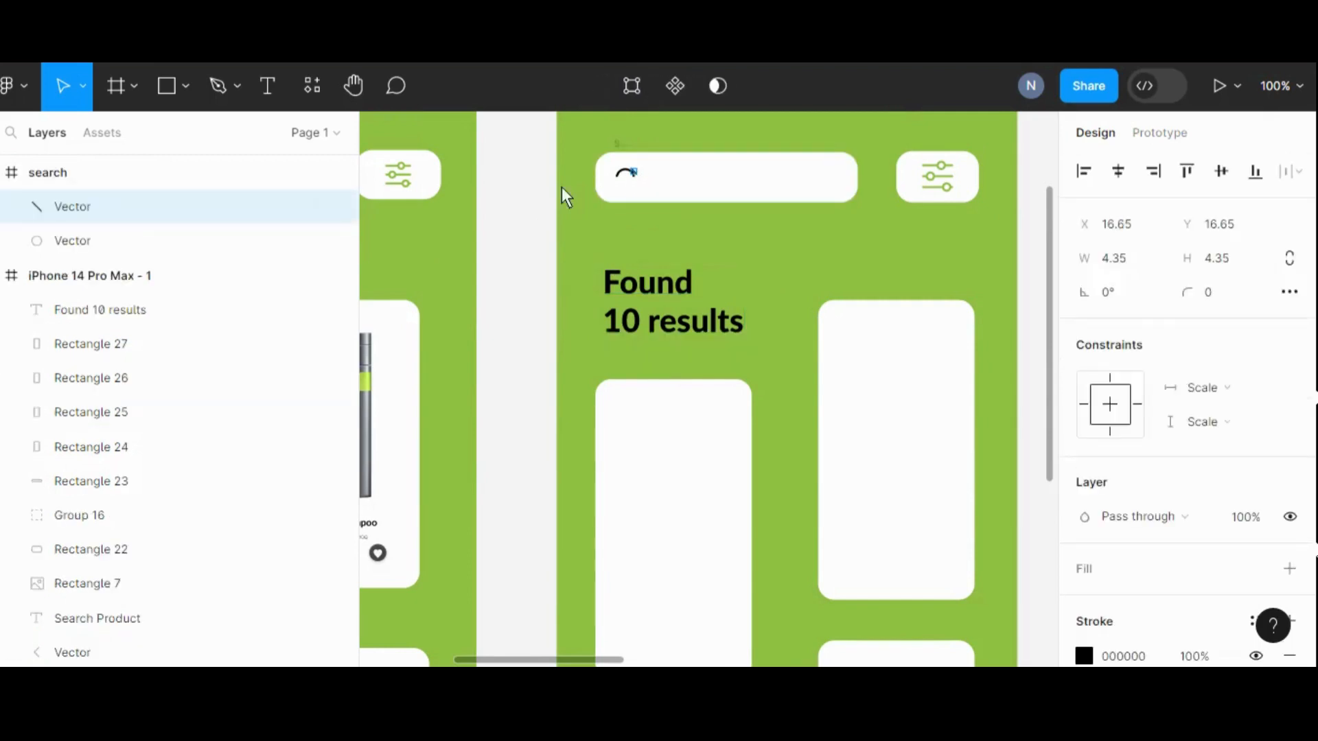
pyautogui.click(617, 142)
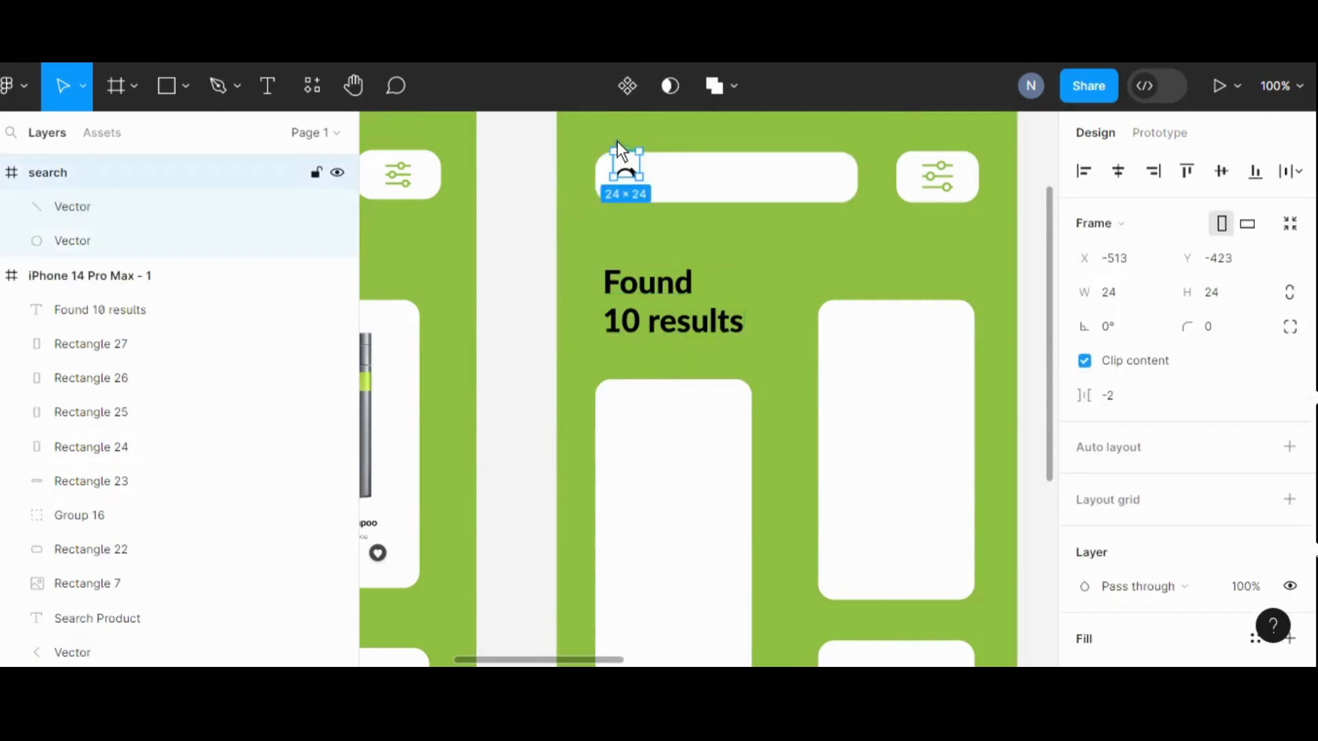
pyautogui.press('Delete')
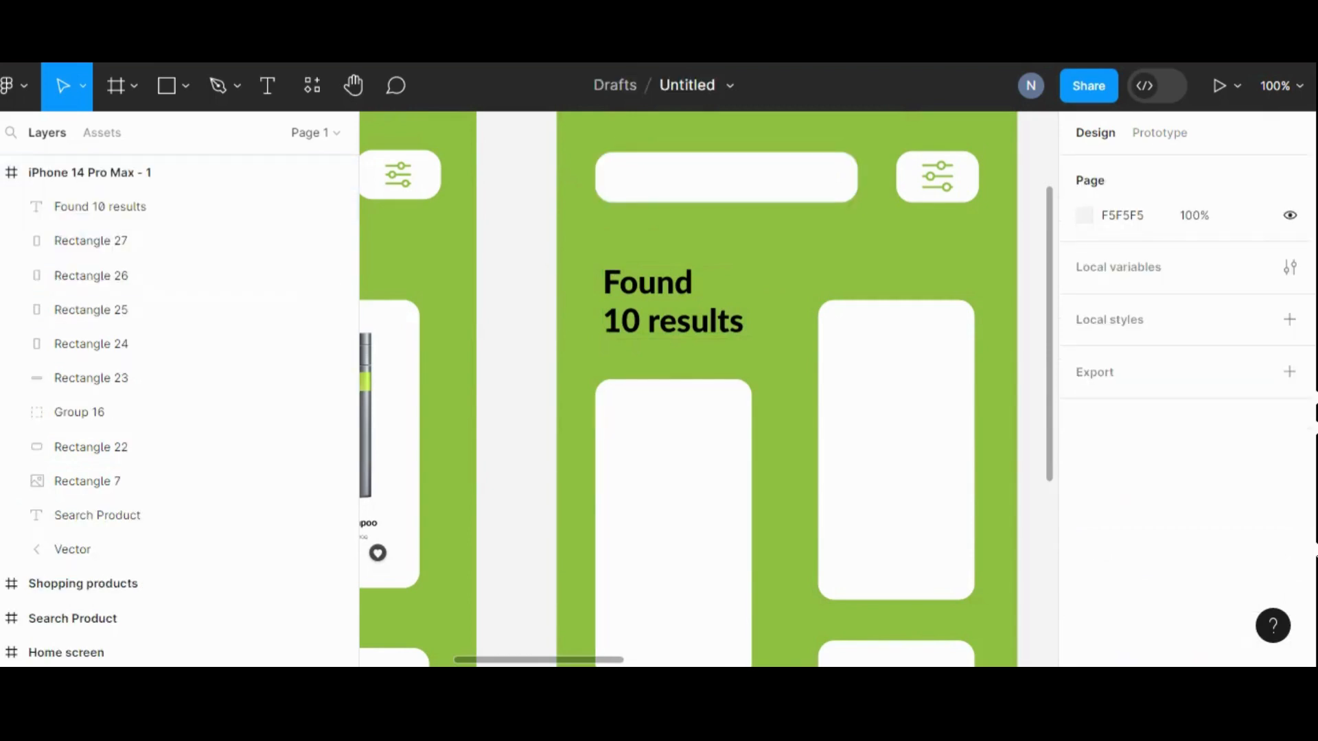
# - Insert the search icon from the Feather Icons plugin, finding it with the term "search"
pyautogui.click(19, 90)
pyautogui.moveTo(62, 429)
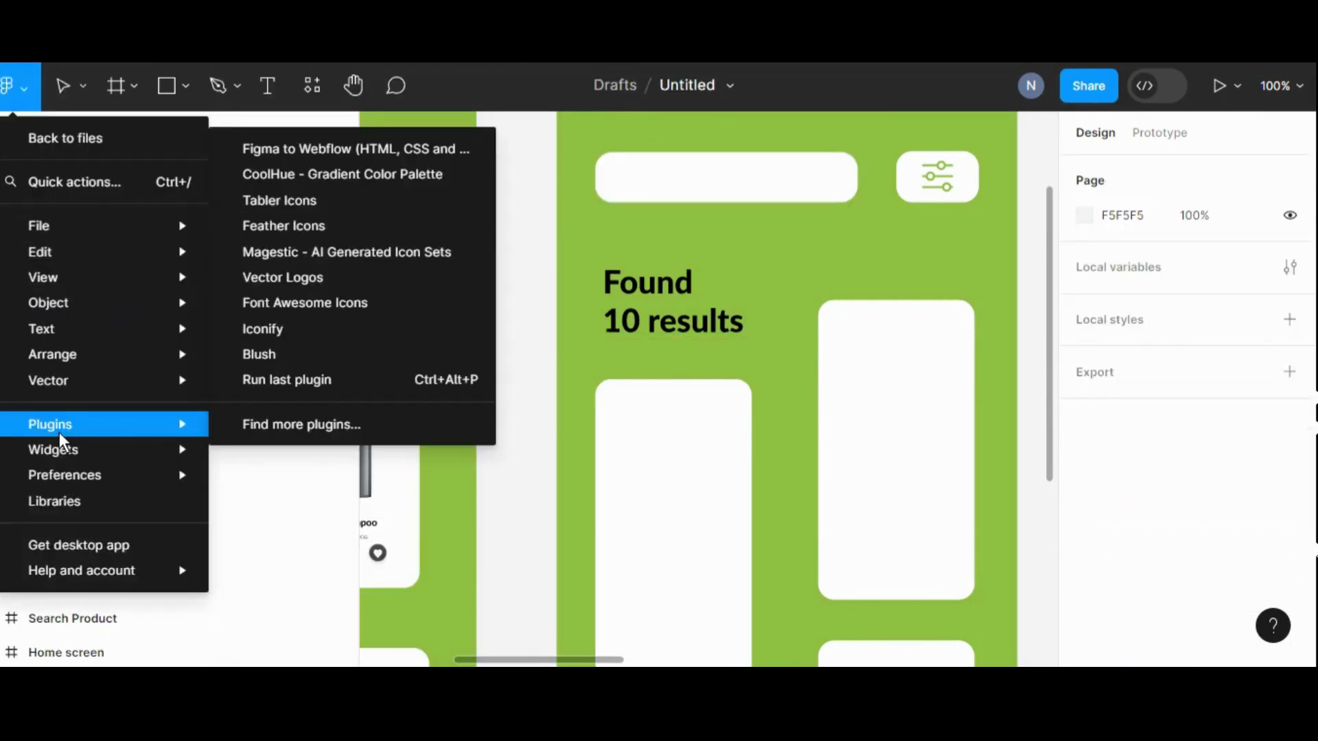
pyautogui.click(329, 249)
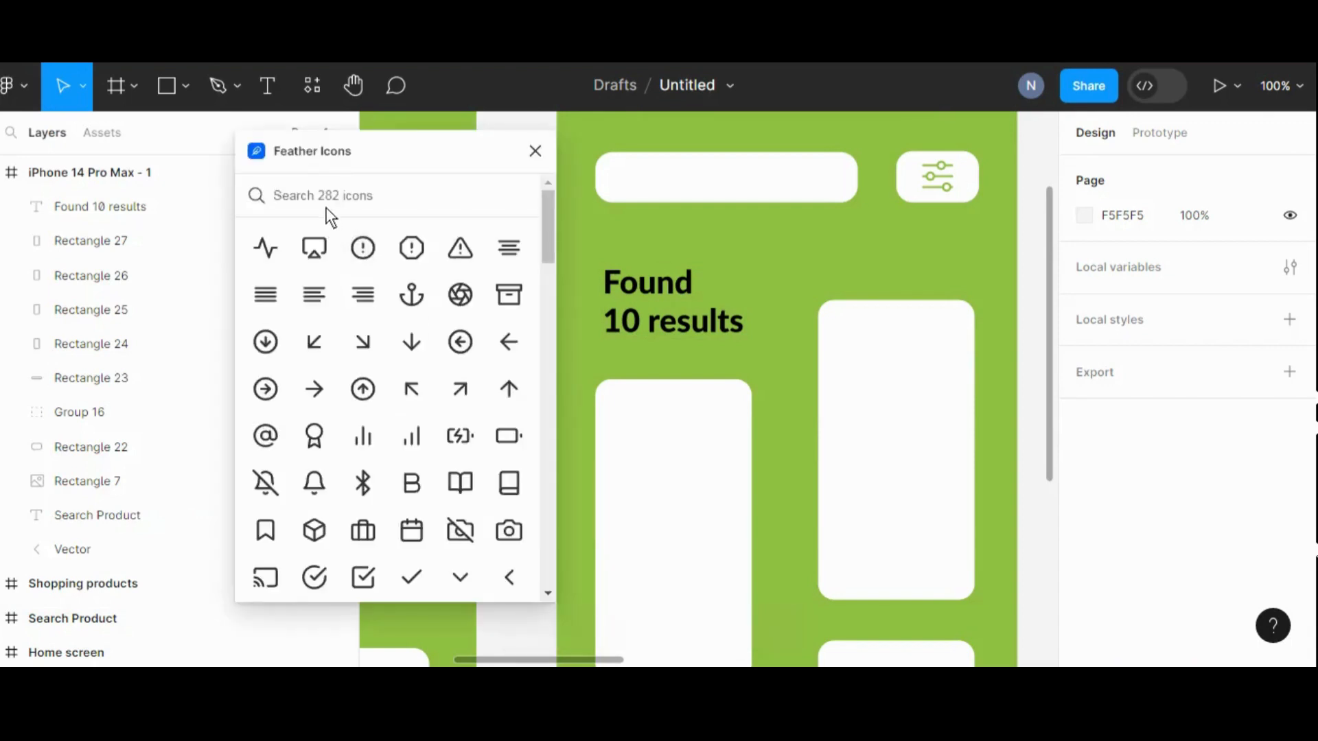
pyautogui.write('search')
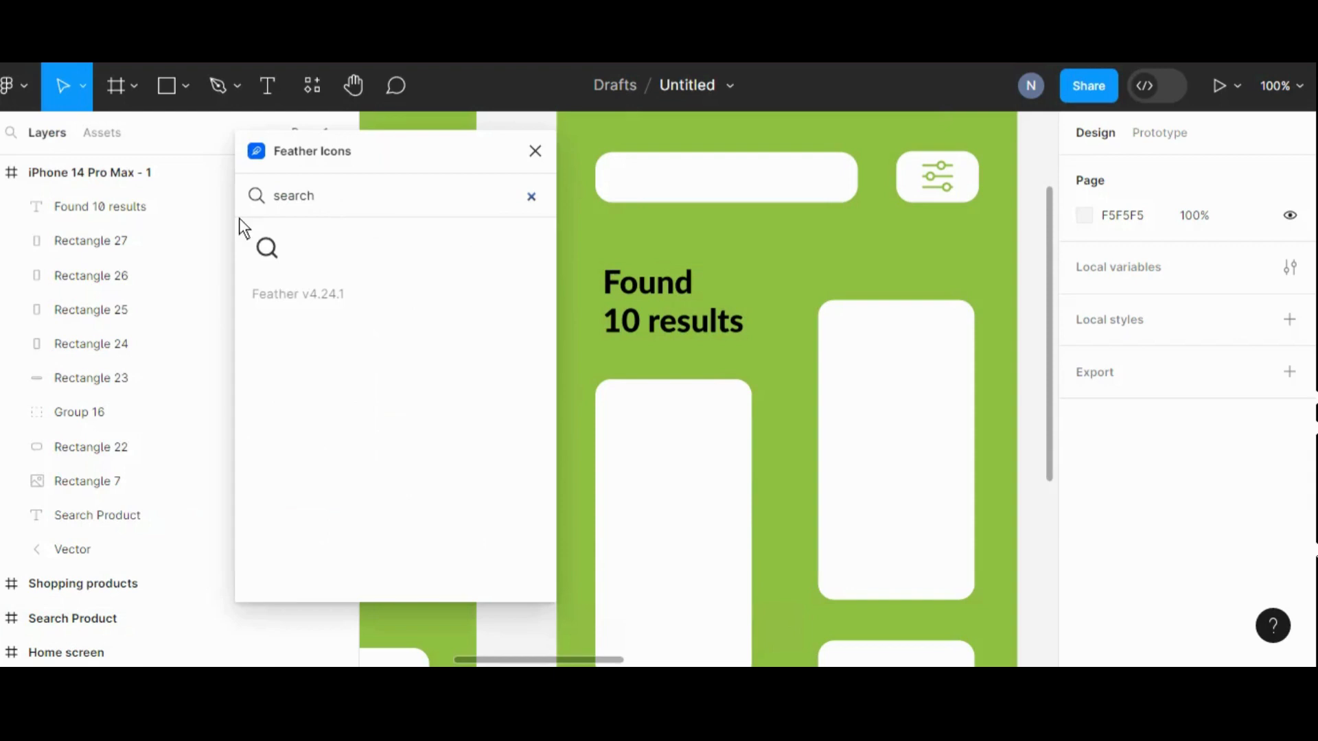
pyautogui.click(267, 248)
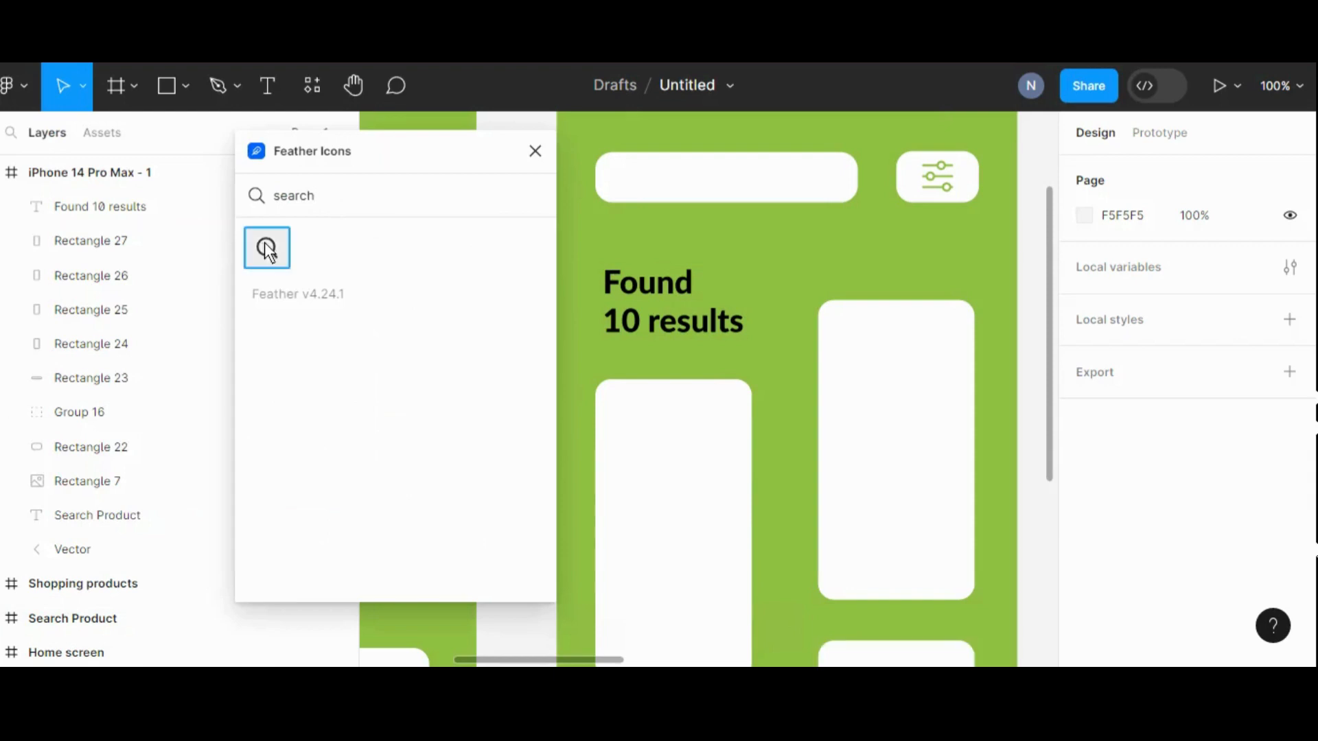
pyautogui.click(535, 151)
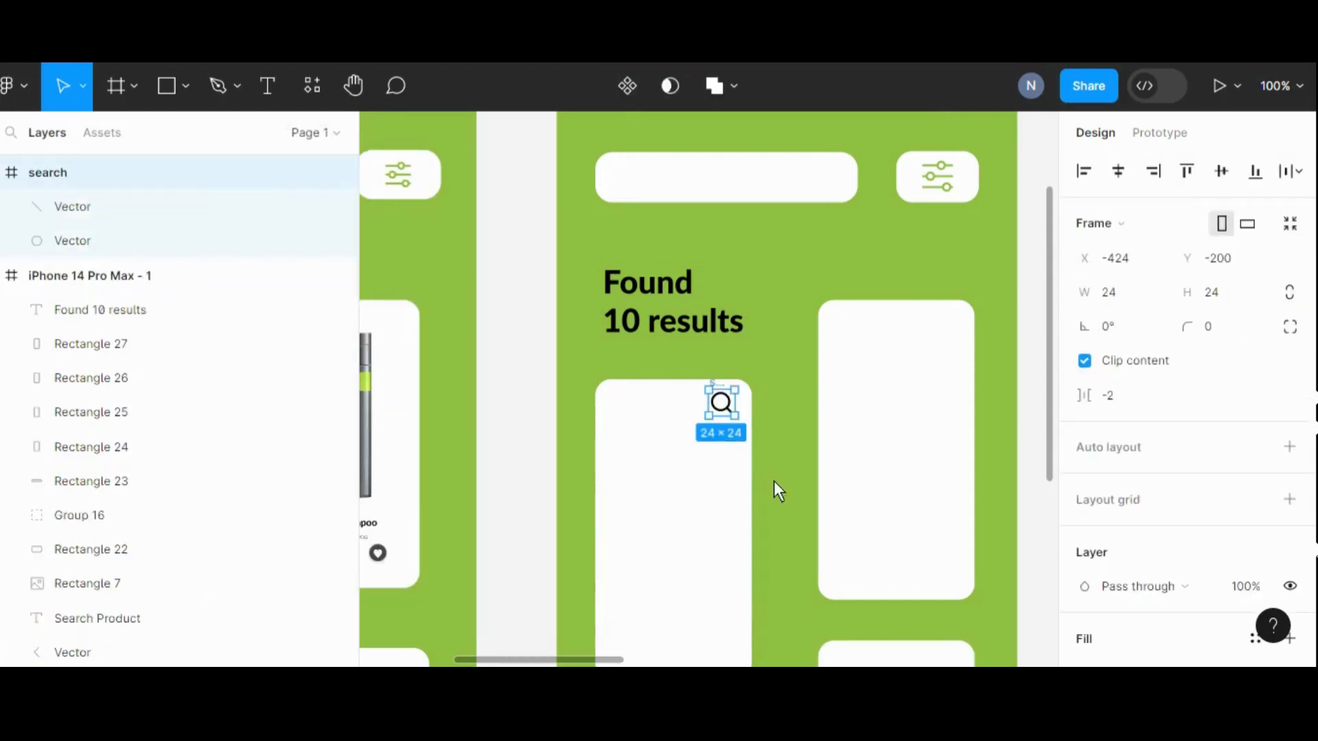
# - Move the search icon onto the empty canvas between the two green frames and ungroup it into its vectors
pyautogui.moveTo(727, 405); pyautogui.dragTo(521, 345)
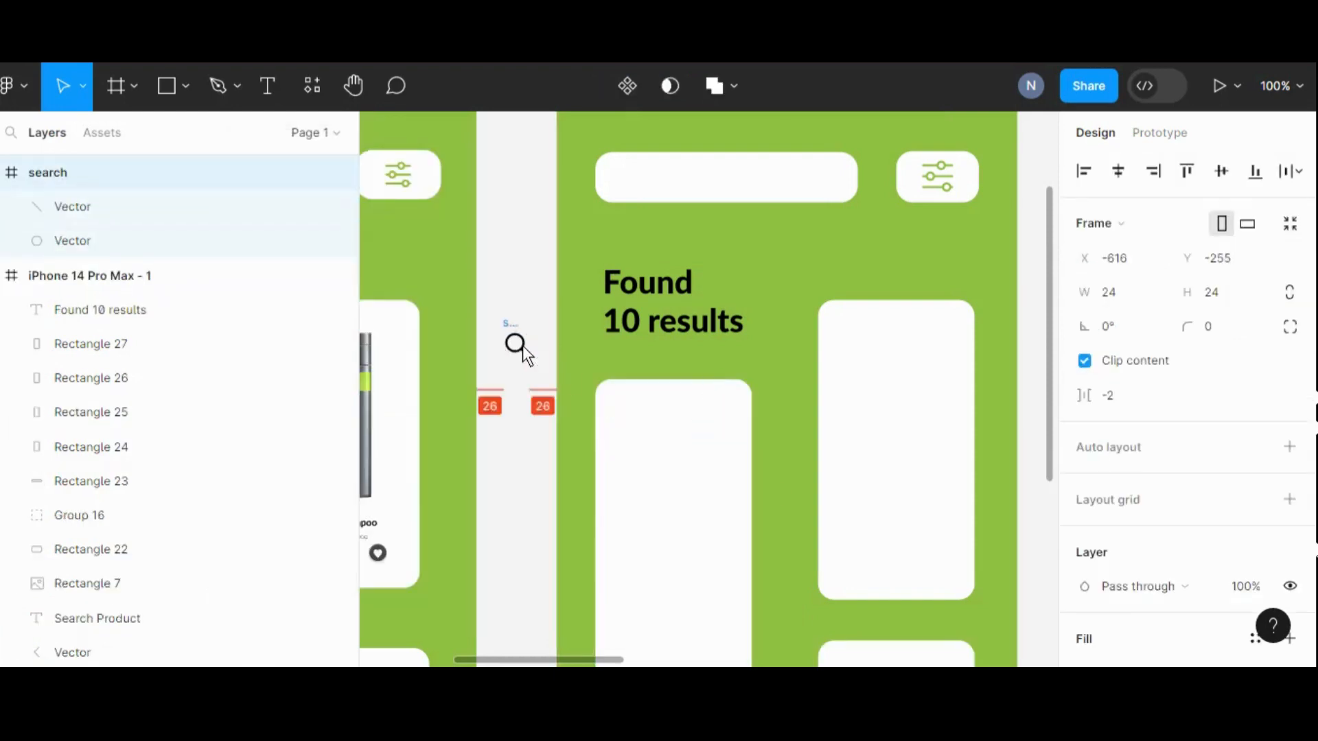
pyautogui.rightClick(522, 345)
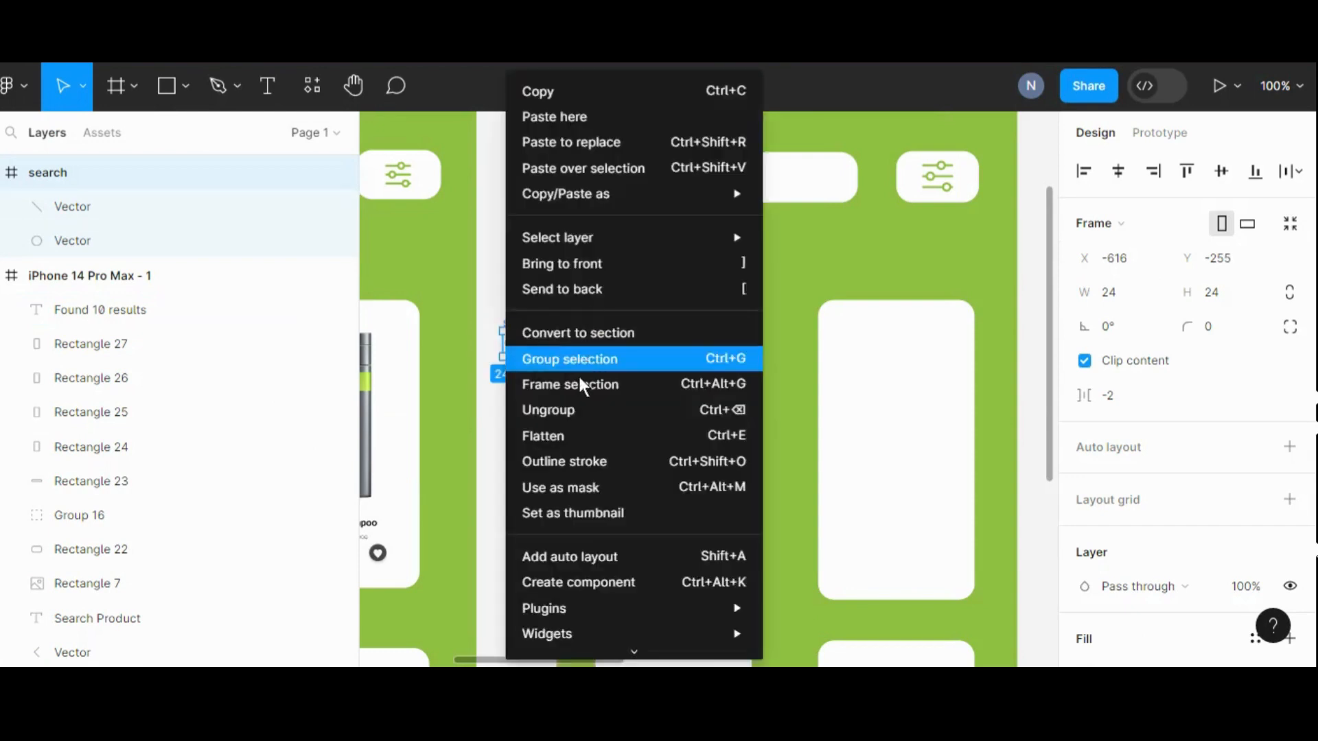
pyautogui.click(509, 414)
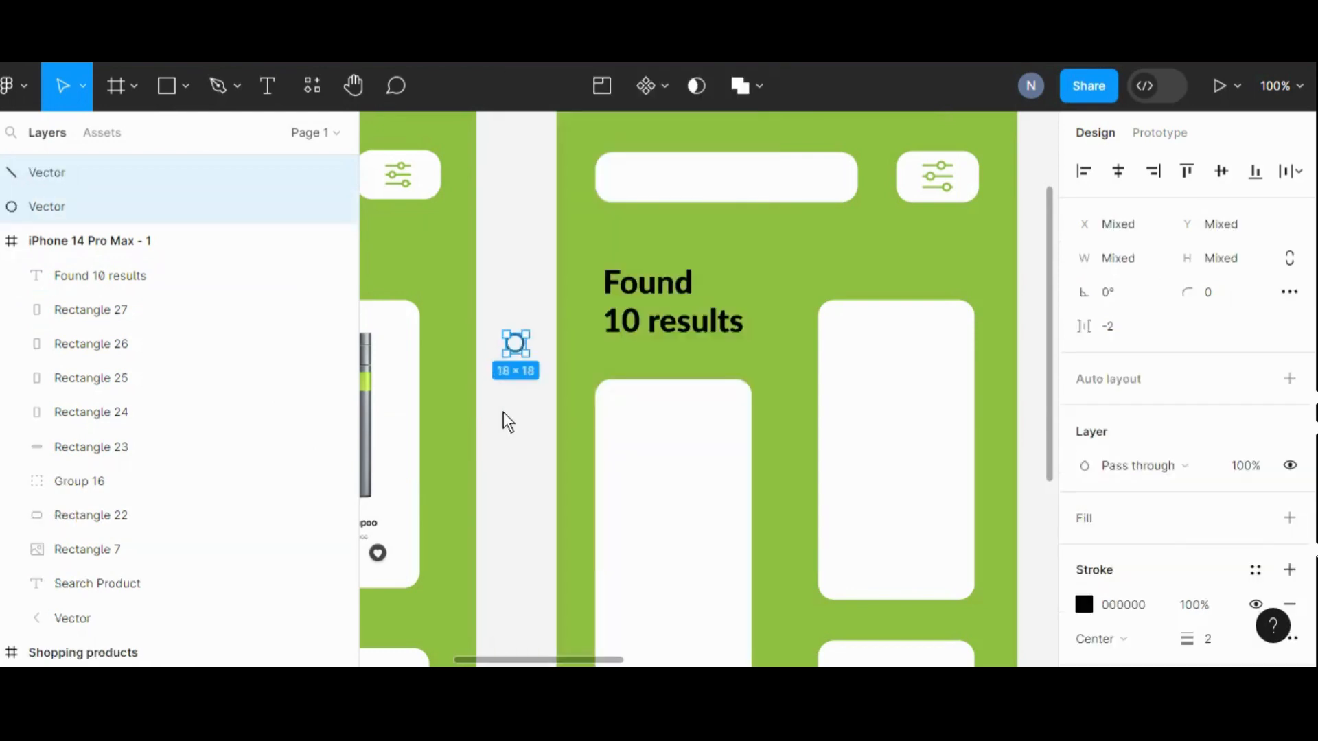
# - Group the search icon's two vectors and place the group inside the start of the white search bar
pyautogui.click(504, 414)
pyautogui.moveTo(494, 313); pyautogui.dragTo(532, 378)
pyautogui.rightClick(513, 348)
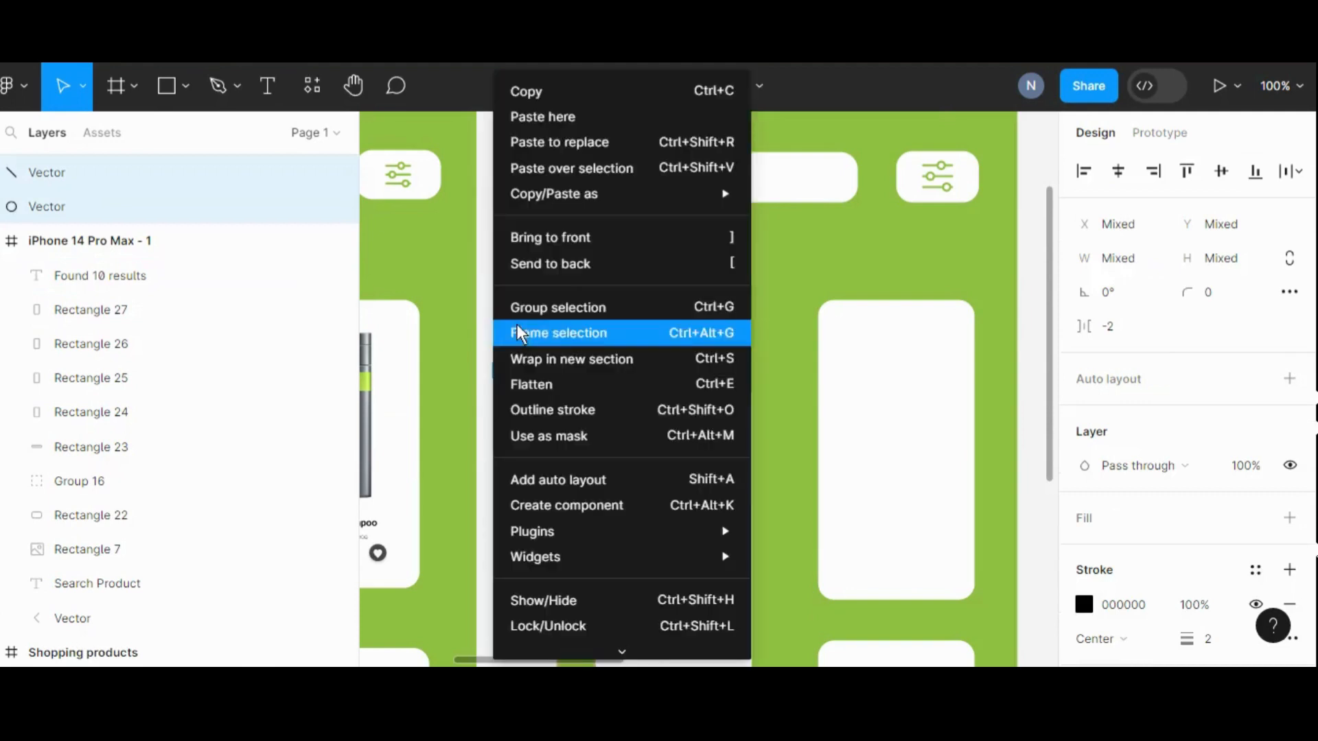
pyautogui.click(567, 306)
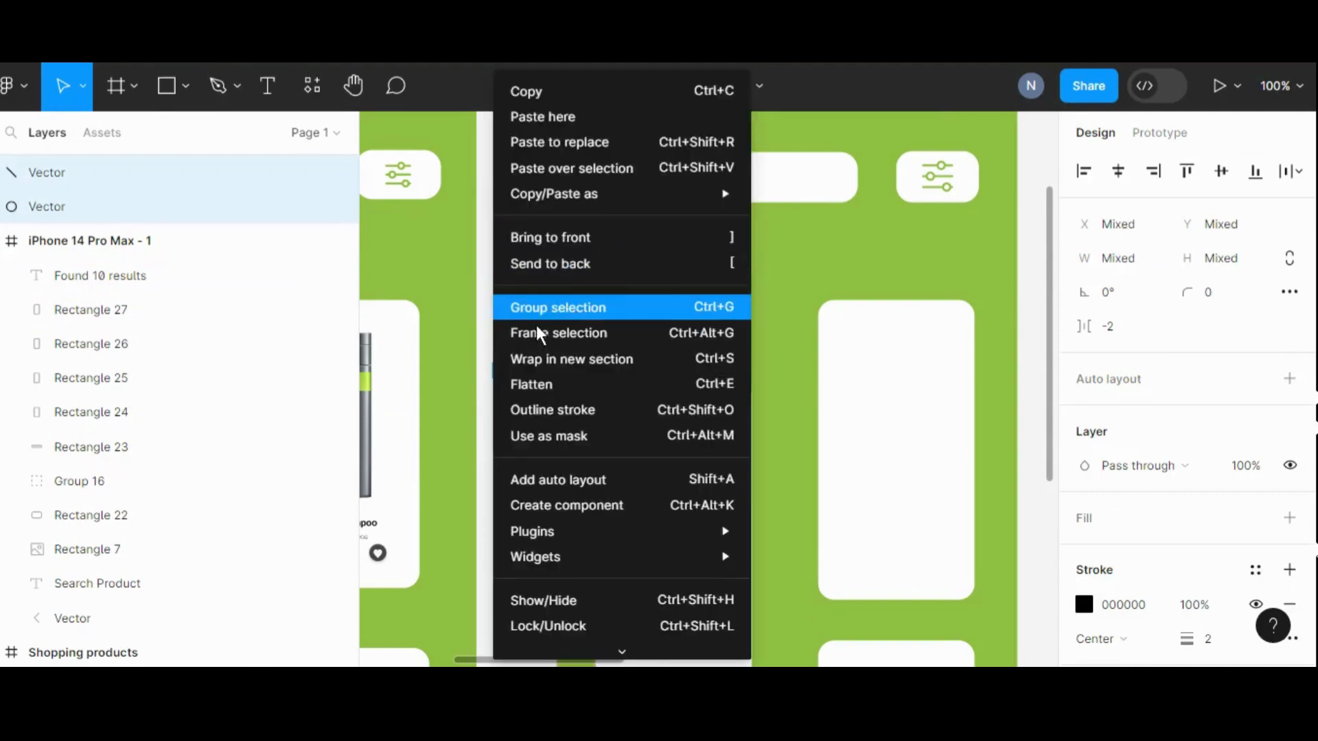
pyautogui.moveTo(515, 350); pyautogui.dragTo(619, 186)
pyautogui.click(510, 313)
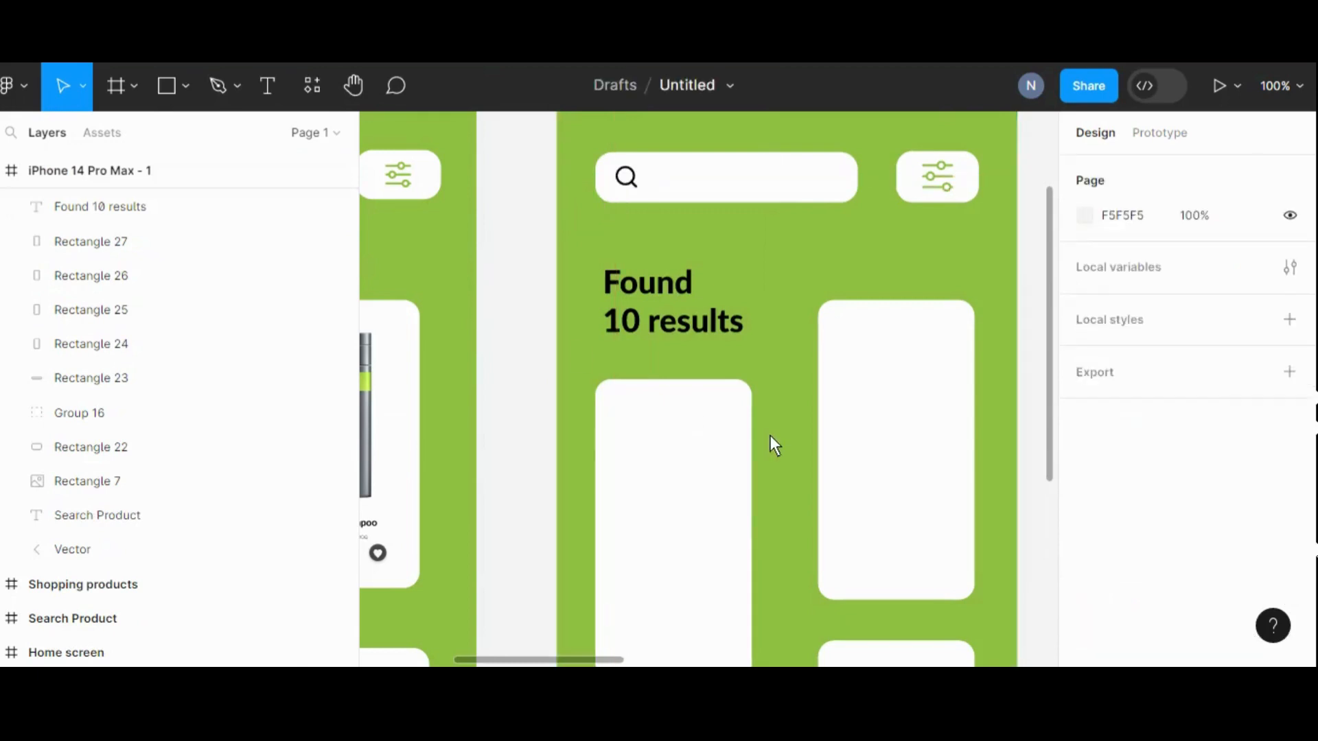
# - Copy the aloe shampoo, black shampoo and conditioner images from the Home screen onto the matching upper-left, upper-right and lower-left white cards
pyautogui.scroll(-2, 770, 435)
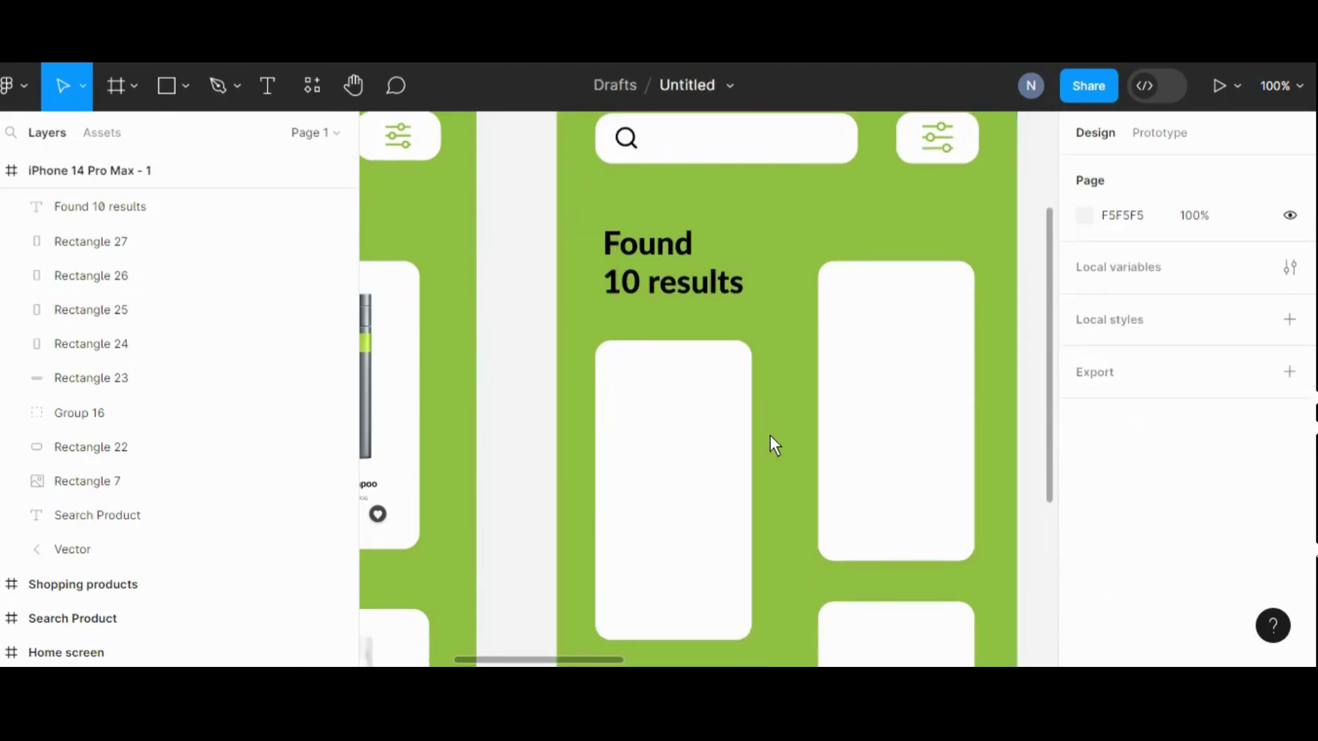
pyautogui.hotkey('ctrl', '-')
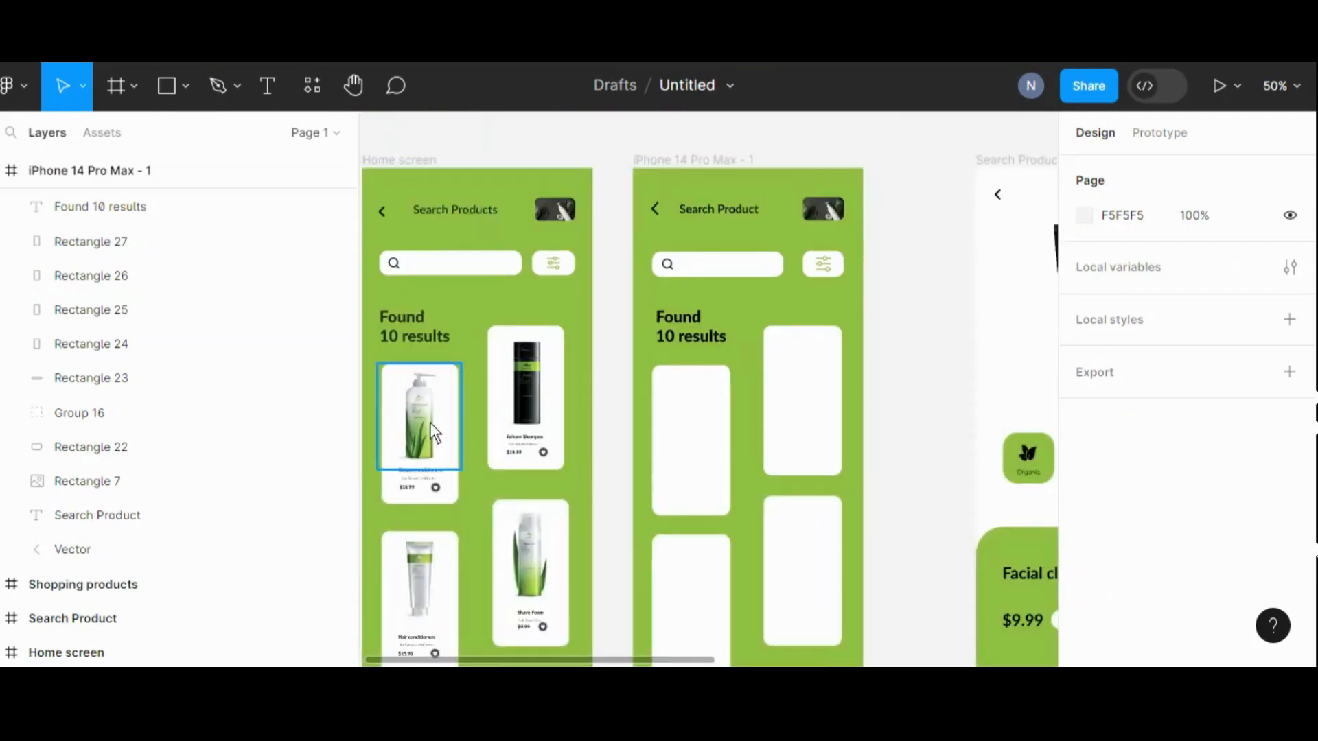
pyautogui.moveTo(666, 426); pyautogui.dragTo(689, 427)
pyautogui.click(521, 382)
pyautogui.moveTo(522, 381); pyautogui.dragTo(803, 384)
pyautogui.scroll(-2, 618, 416)
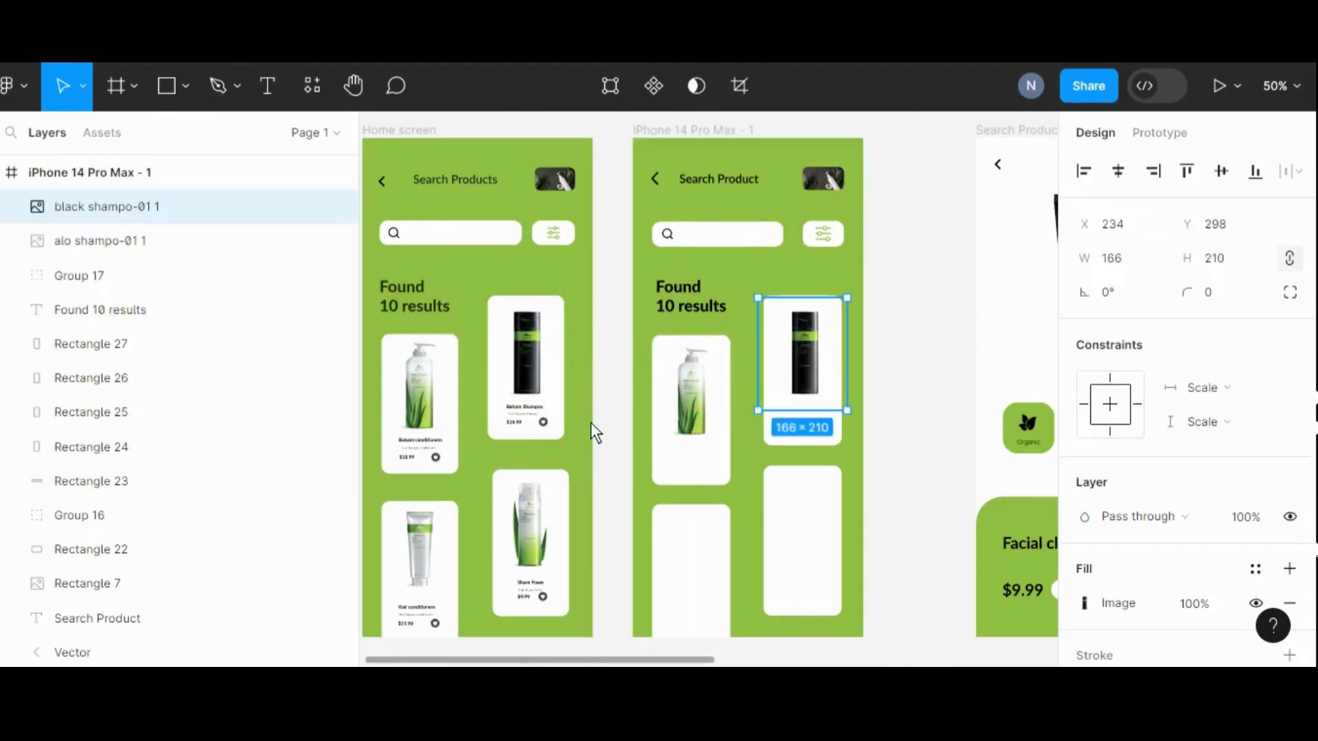
pyautogui.click(411, 510)
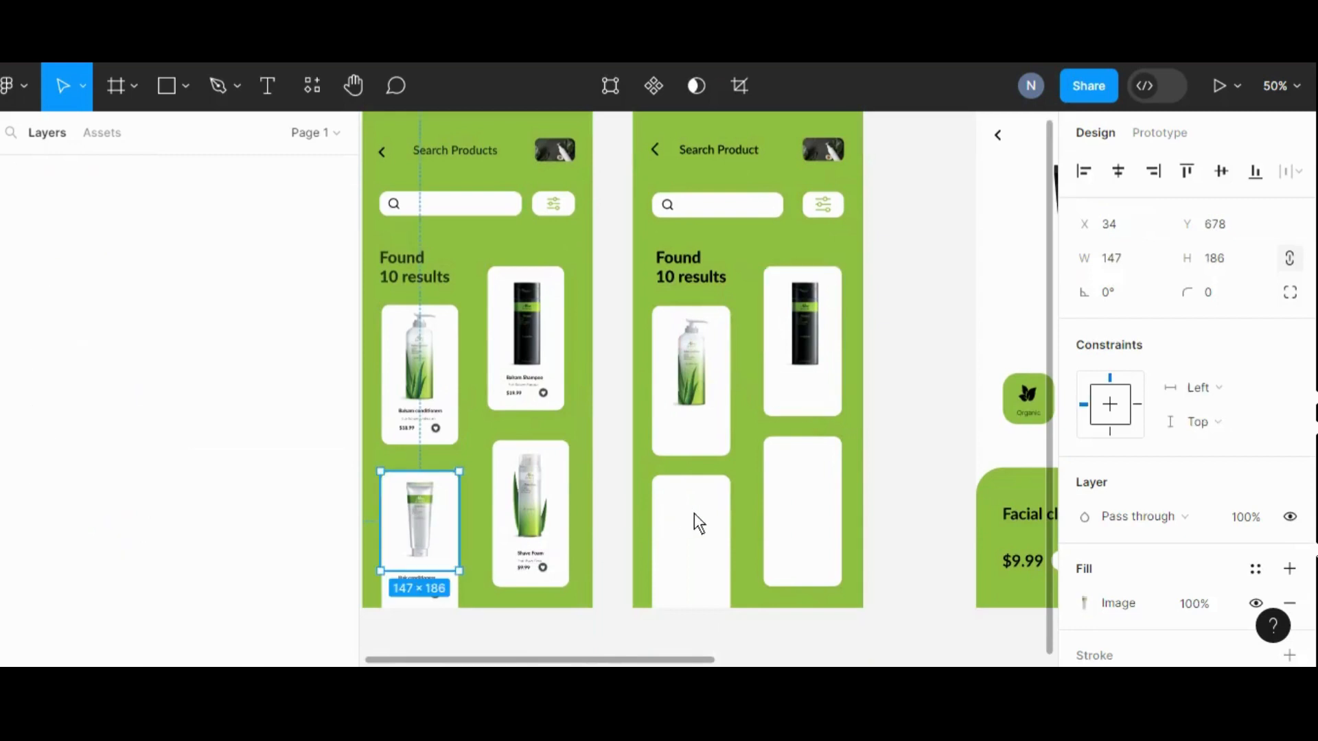
pyautogui.moveTo(694, 513); pyautogui.dragTo(682, 513)
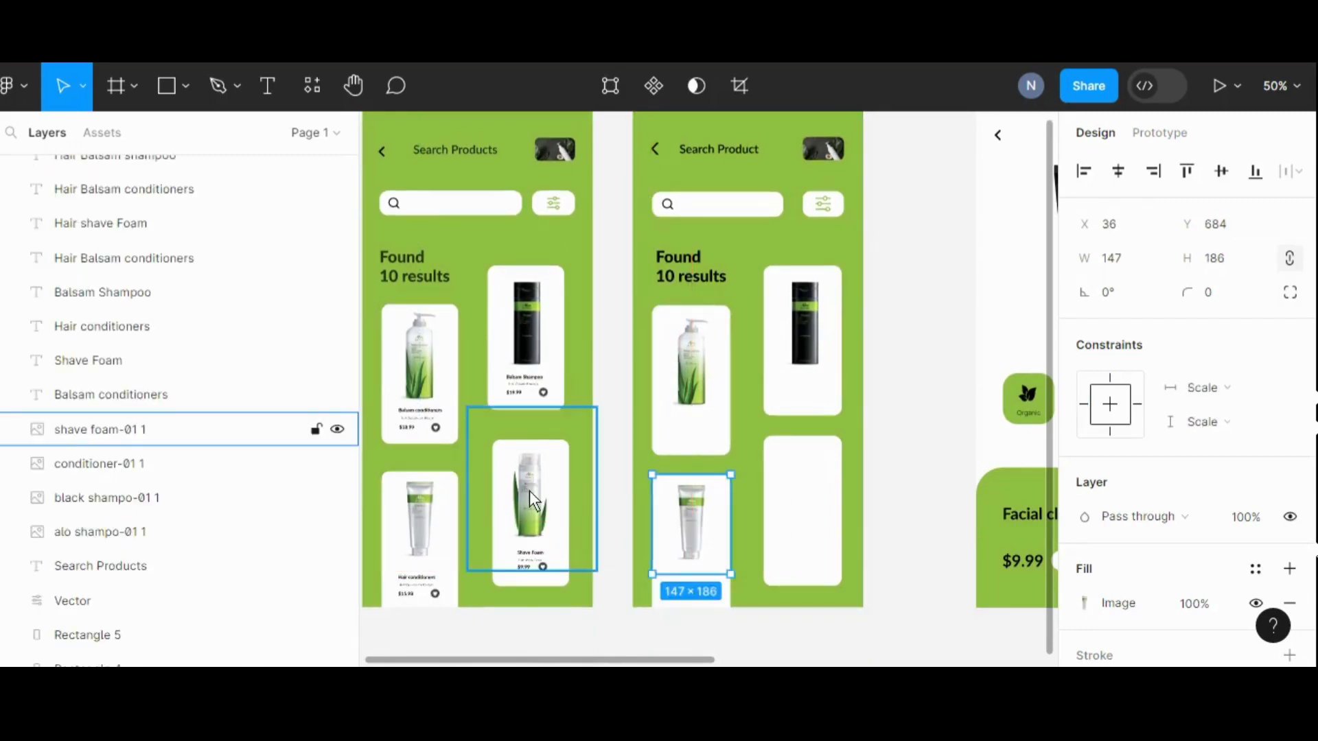
# - Copy the shave foam image from the Home screen onto the matching lower-right white card
pyautogui.moveTo(530, 491); pyautogui.dragTo(803, 488)
pyautogui.click(900, 374)
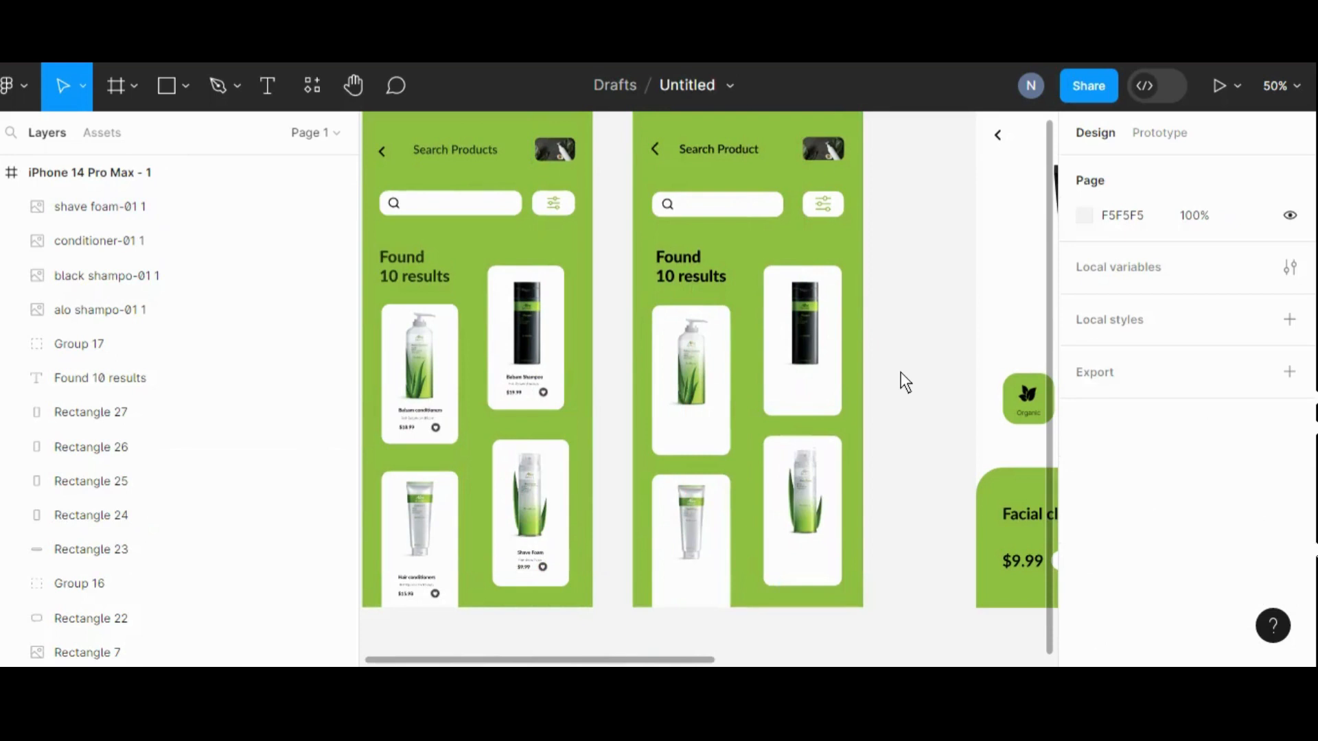
# - Add the text "Balsam conditione" below the aloe bottle on the upper-left white card
pyautogui.hotkey('ctrl', '=')
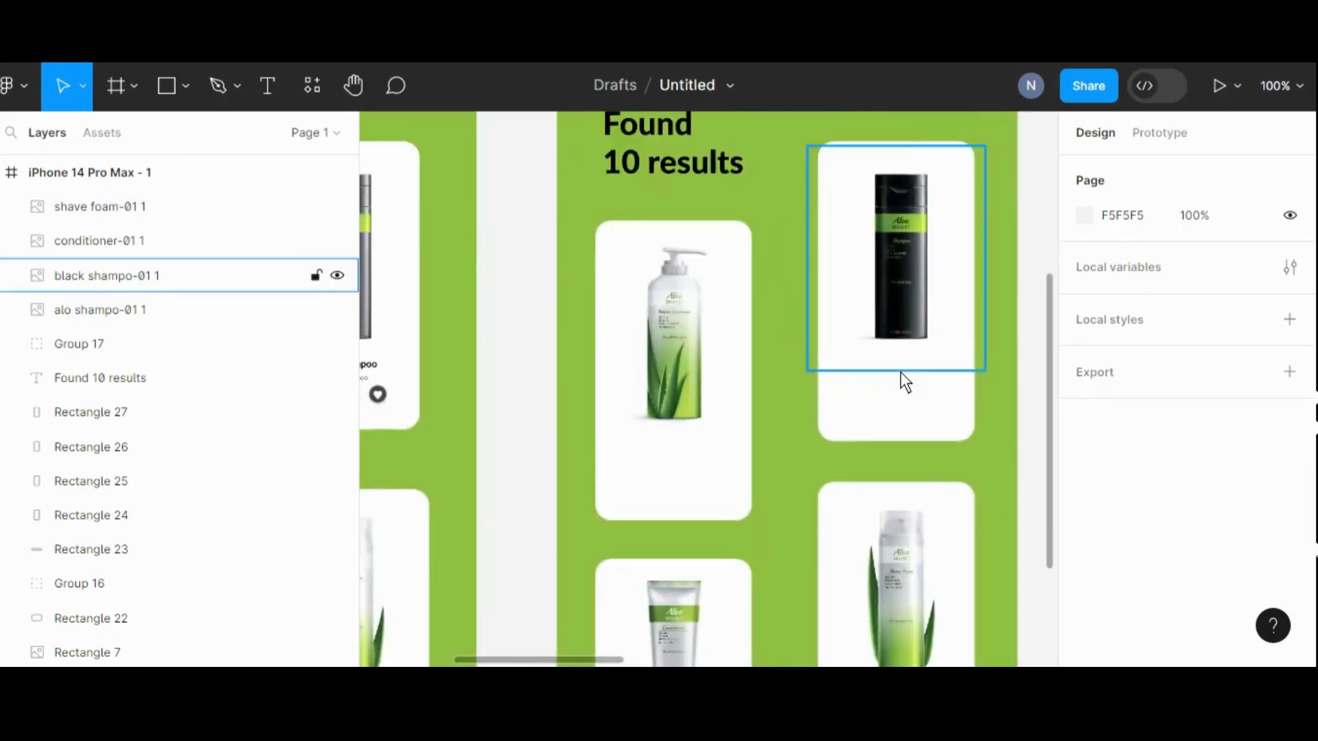
pyautogui.hotkey('ctrl', '=')
pyautogui.scroll(1, 824, 415)
pyautogui.scroll(-1, 824, 415)
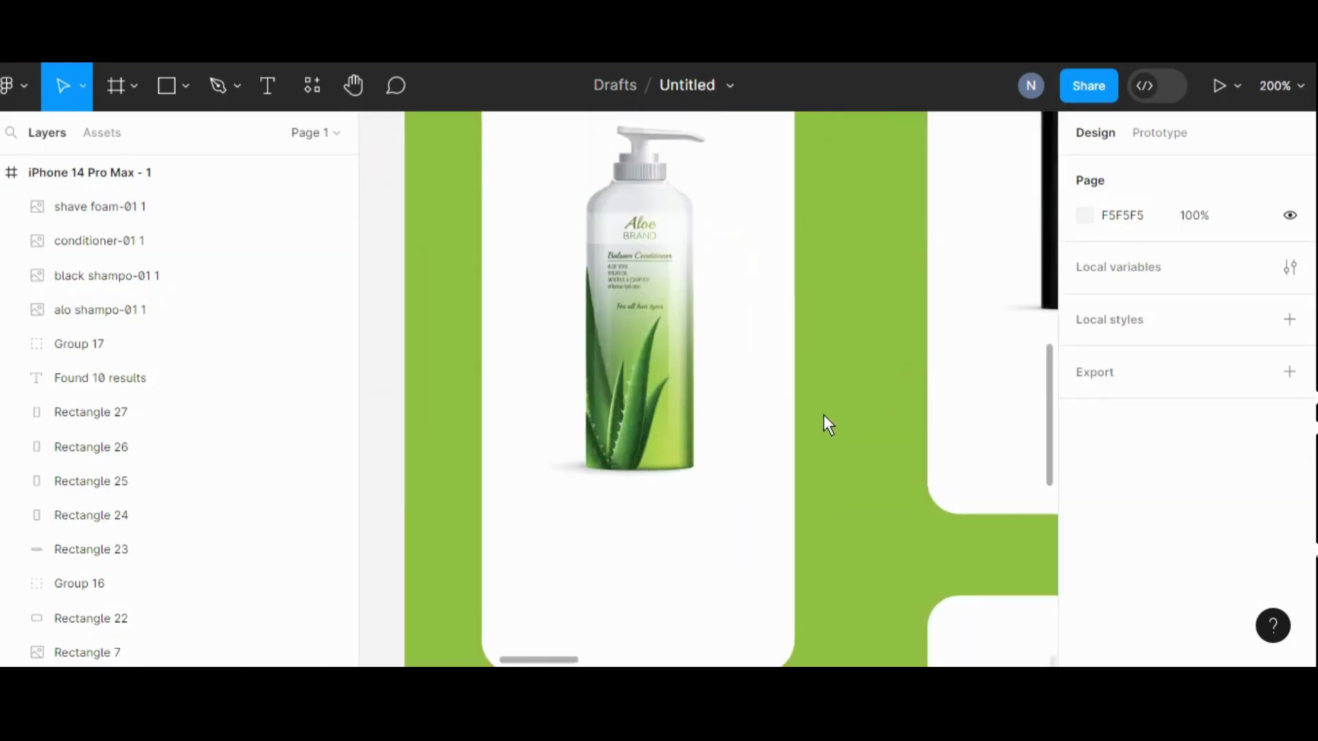
pyautogui.click(266, 85)
pyautogui.click(571, 480)
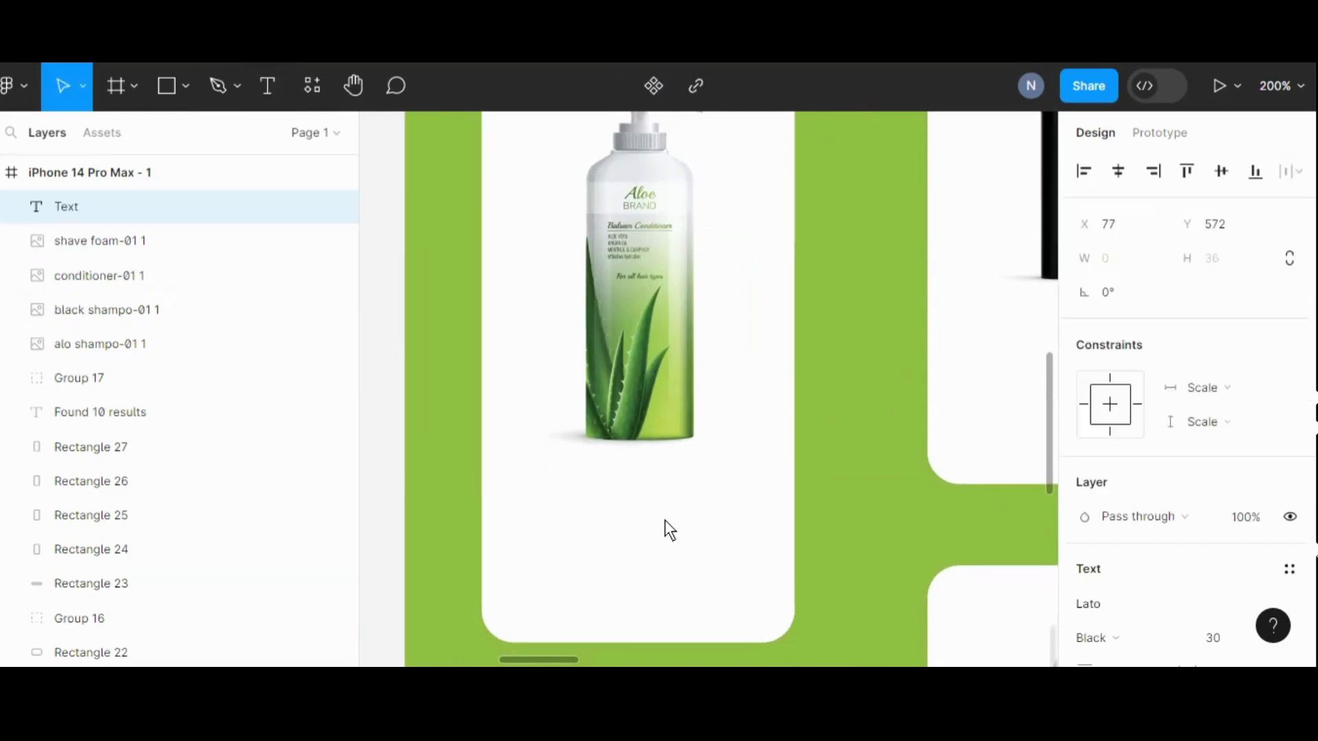
pyautogui.write('B')
pyautogui.press('Escape')
pyautogui.write('a')
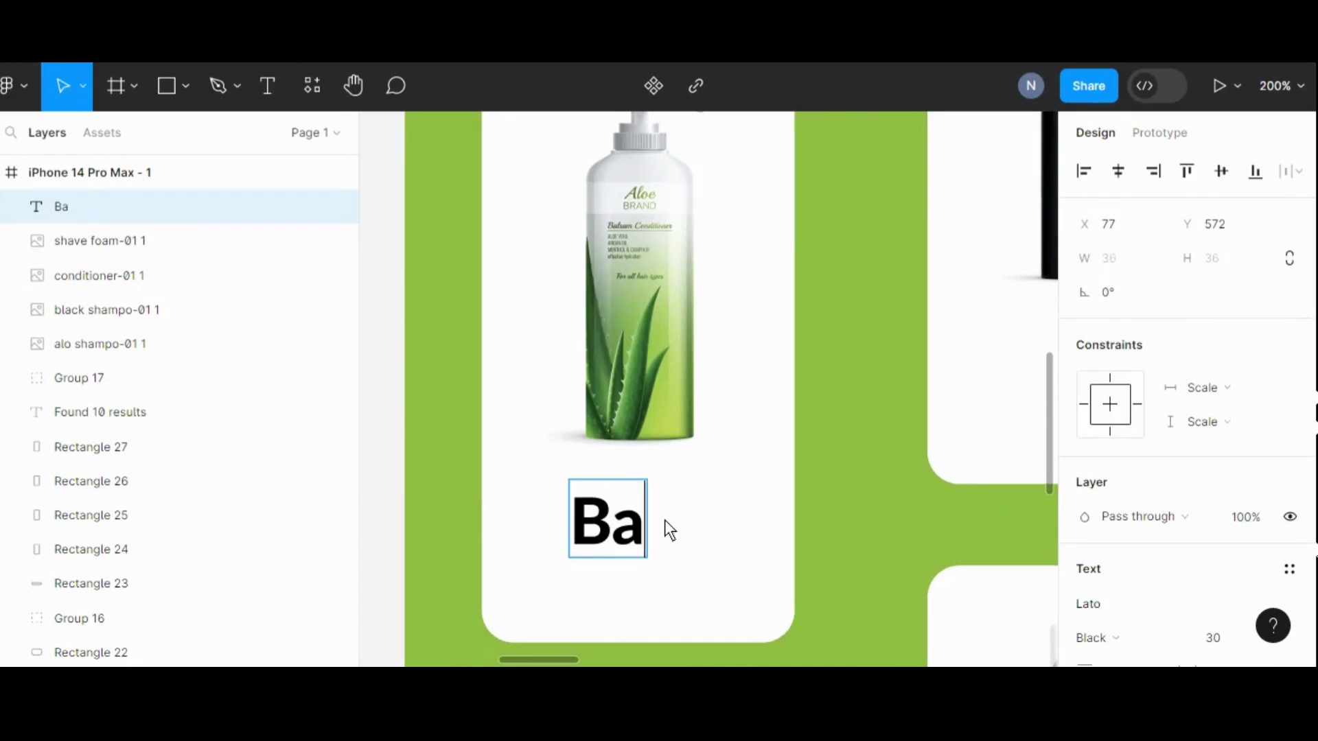
pyautogui.press('-')
pyautogui.press('-')
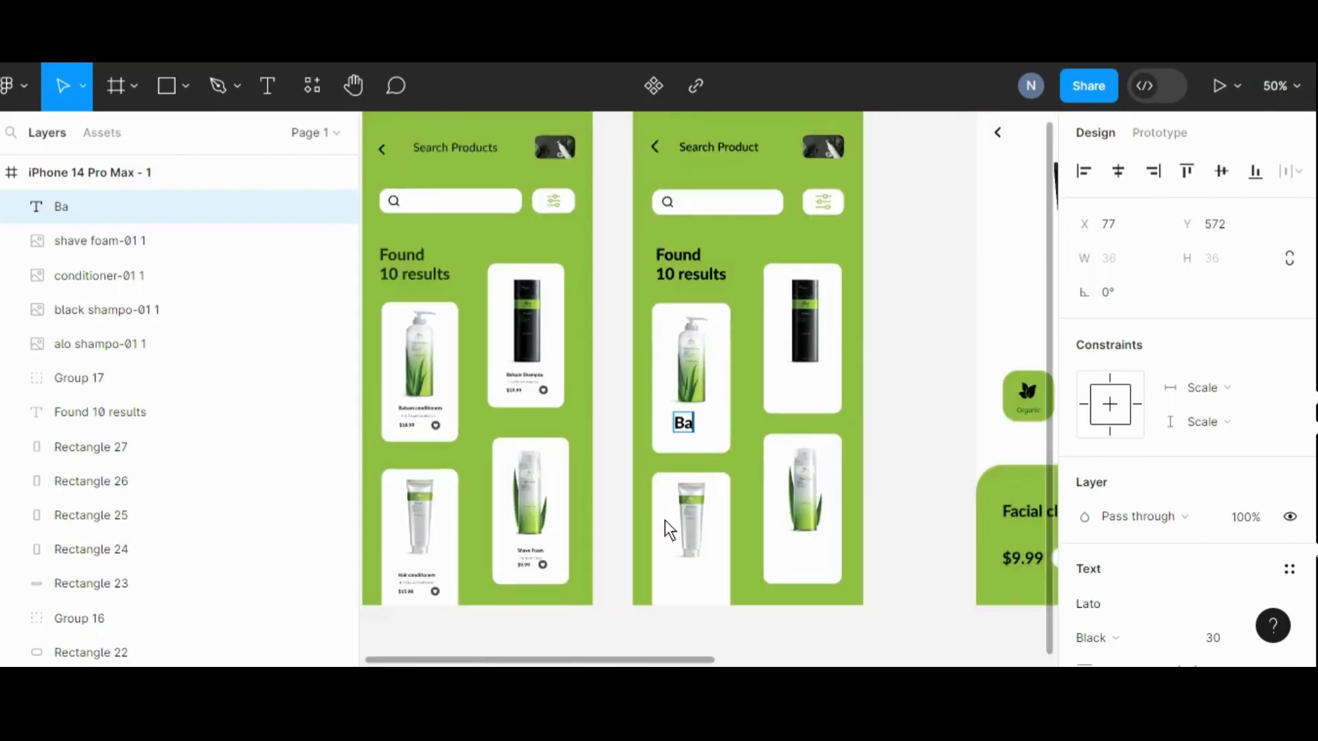
pyautogui.hotkey('ctrl', '+')
pyautogui.hotkey('ctrl', '+')
pyautogui.hotkey('ctrl', '+')
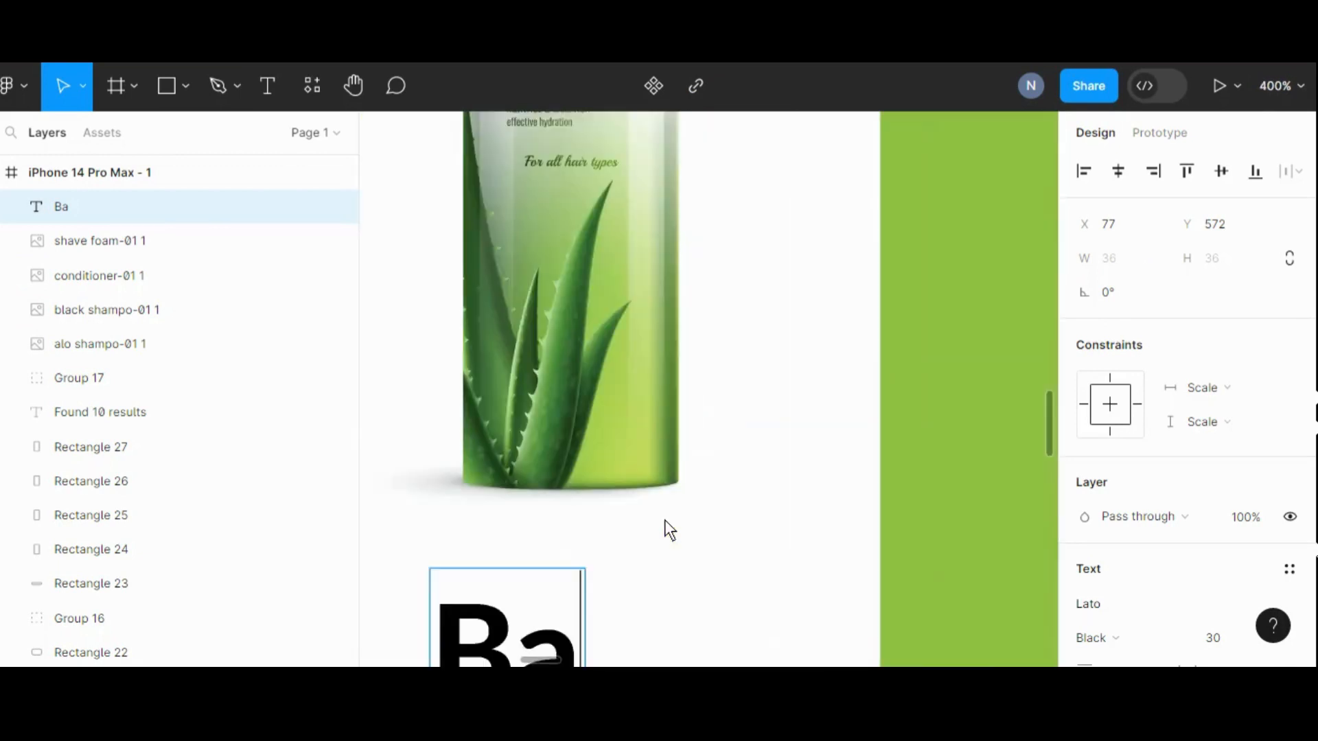
pyautogui.scroll(3, 665, 521)
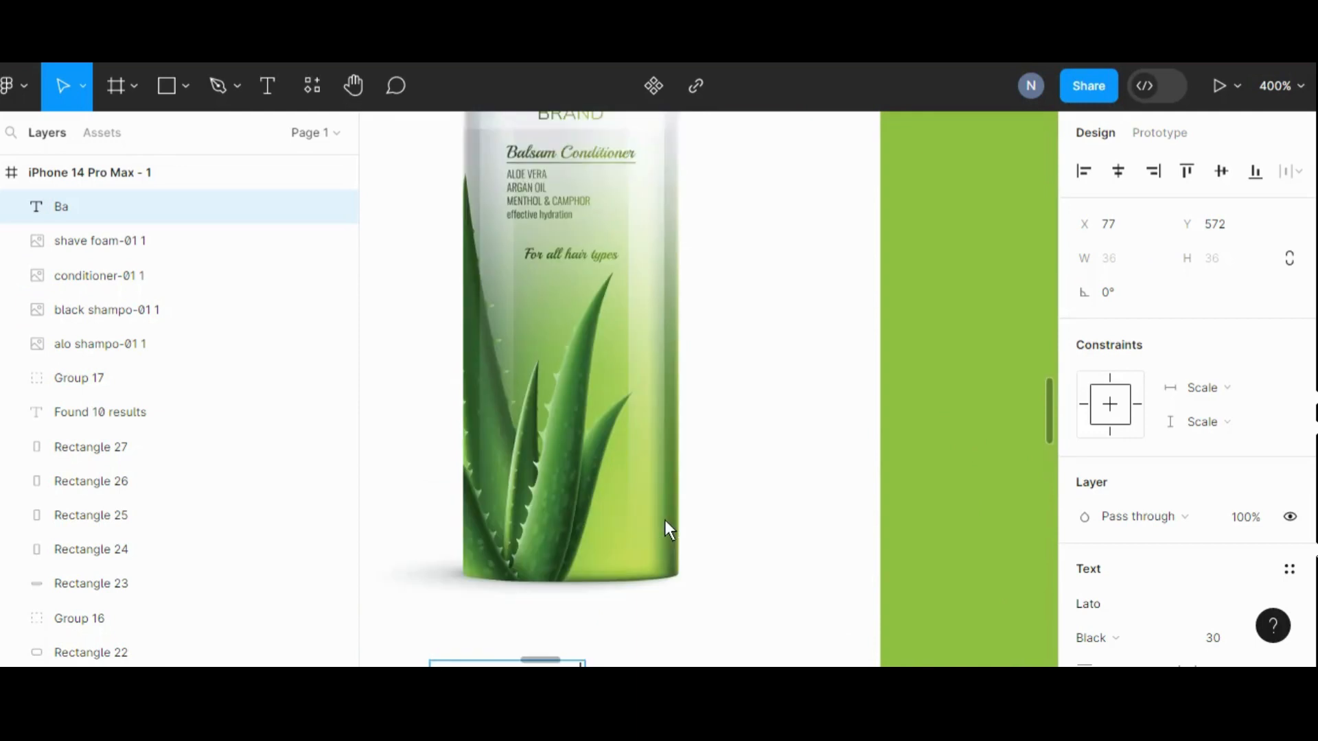
pyautogui.scroll(-5, 664, 520)
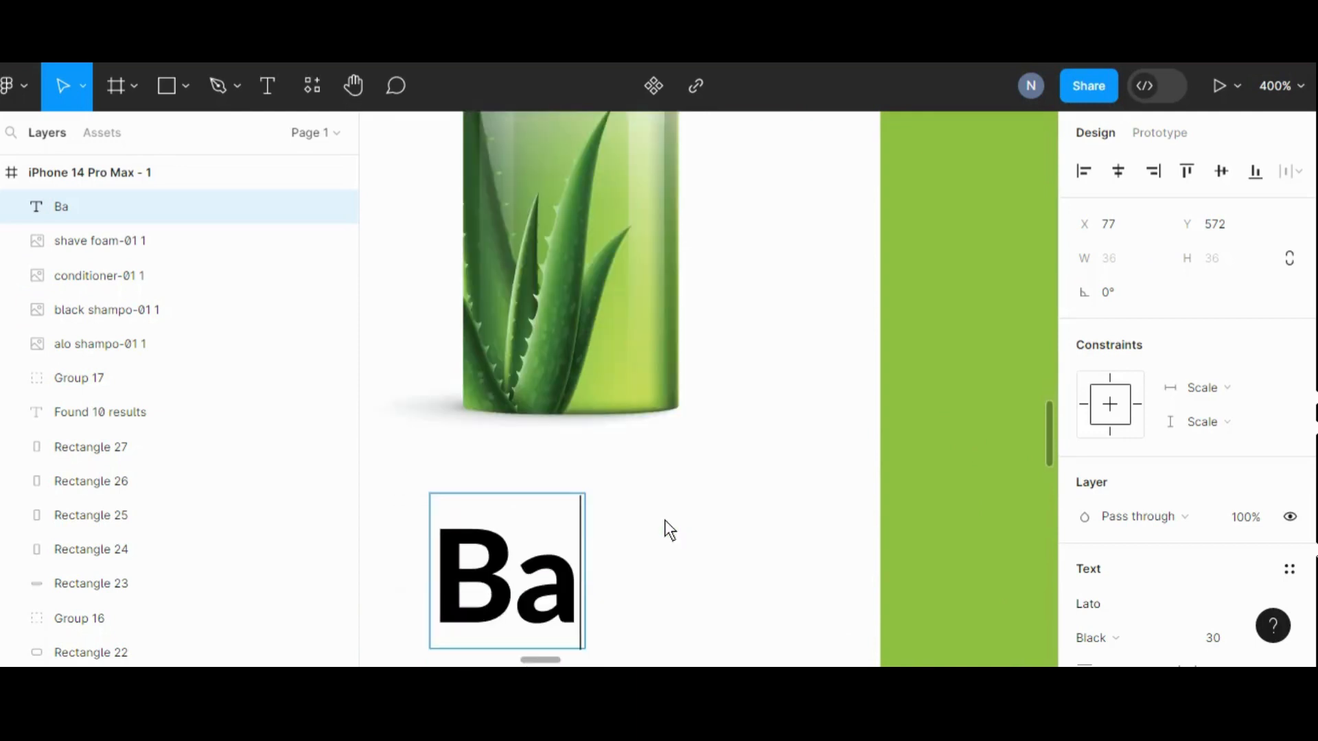
pyautogui.write('l')
pyautogui.scroll(6, 665, 520)
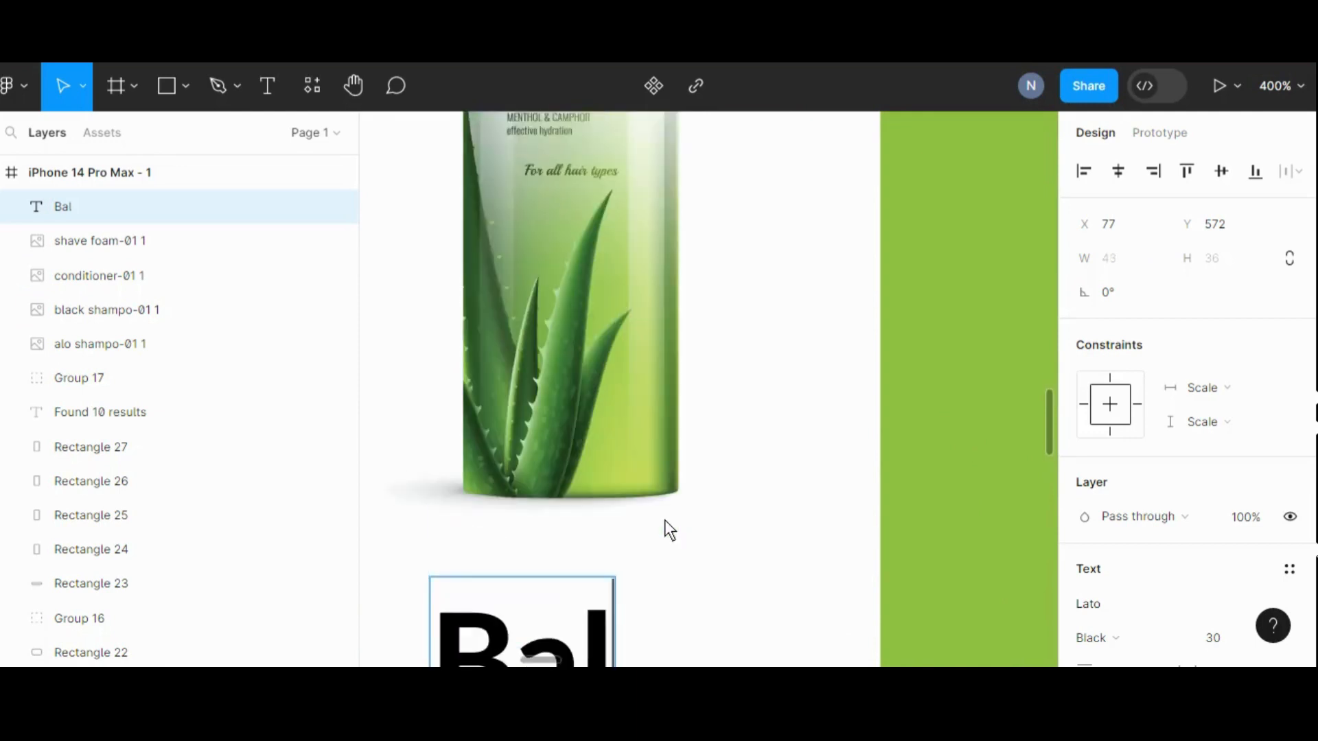
pyautogui.scroll(-6, 664, 520)
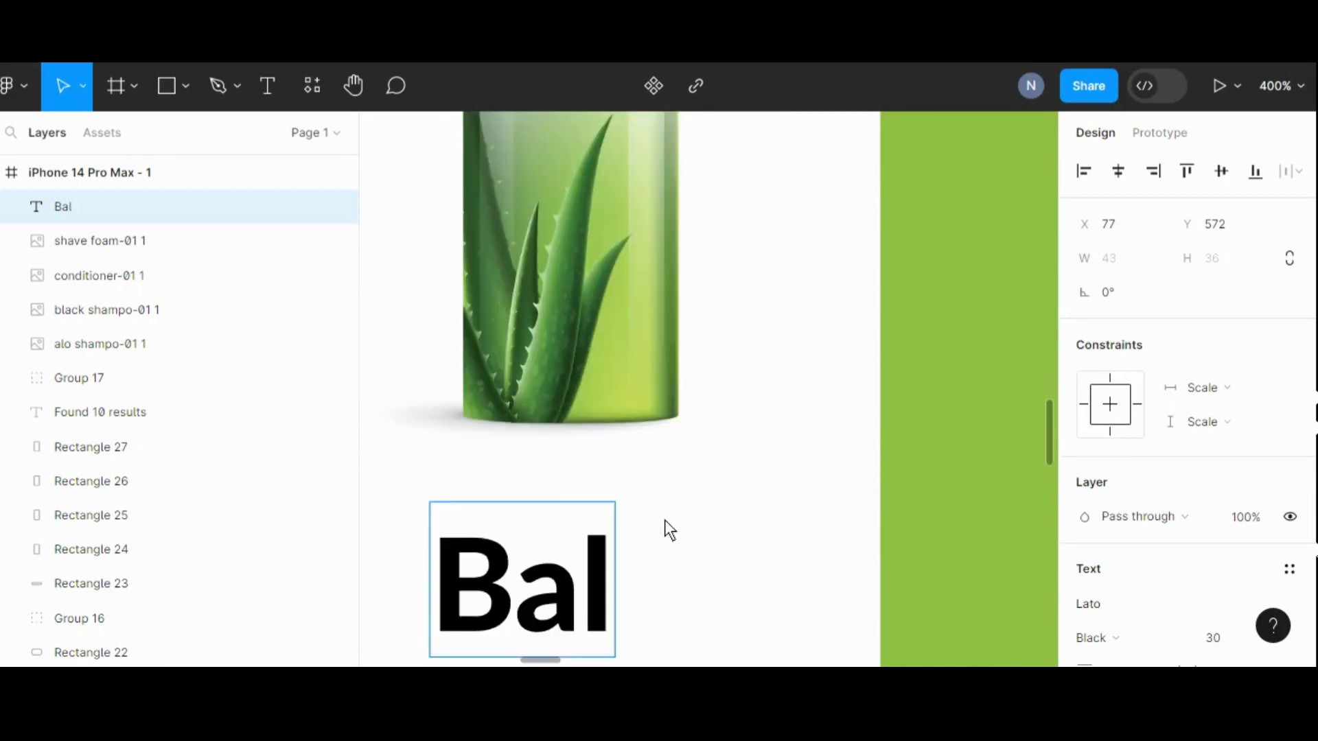
pyautogui.write('sam')
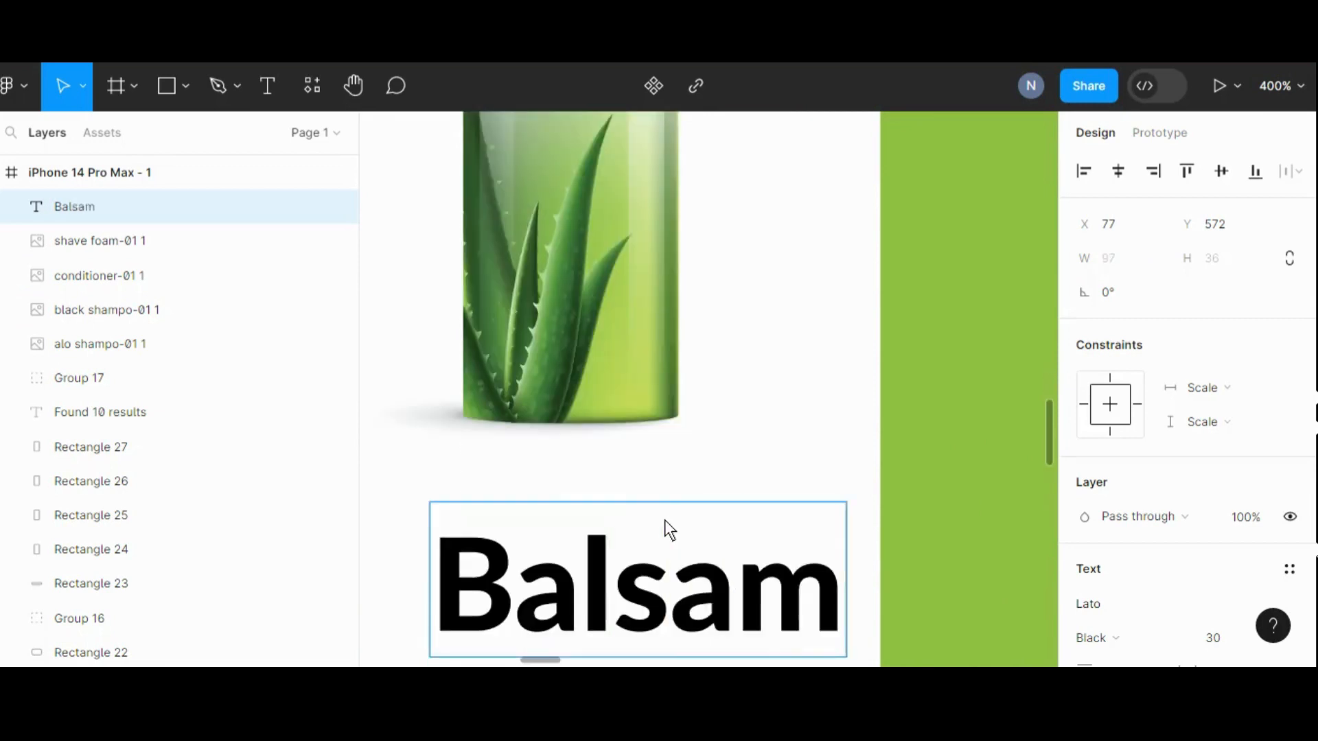
pyautogui.hotkey('ctrl', '-')
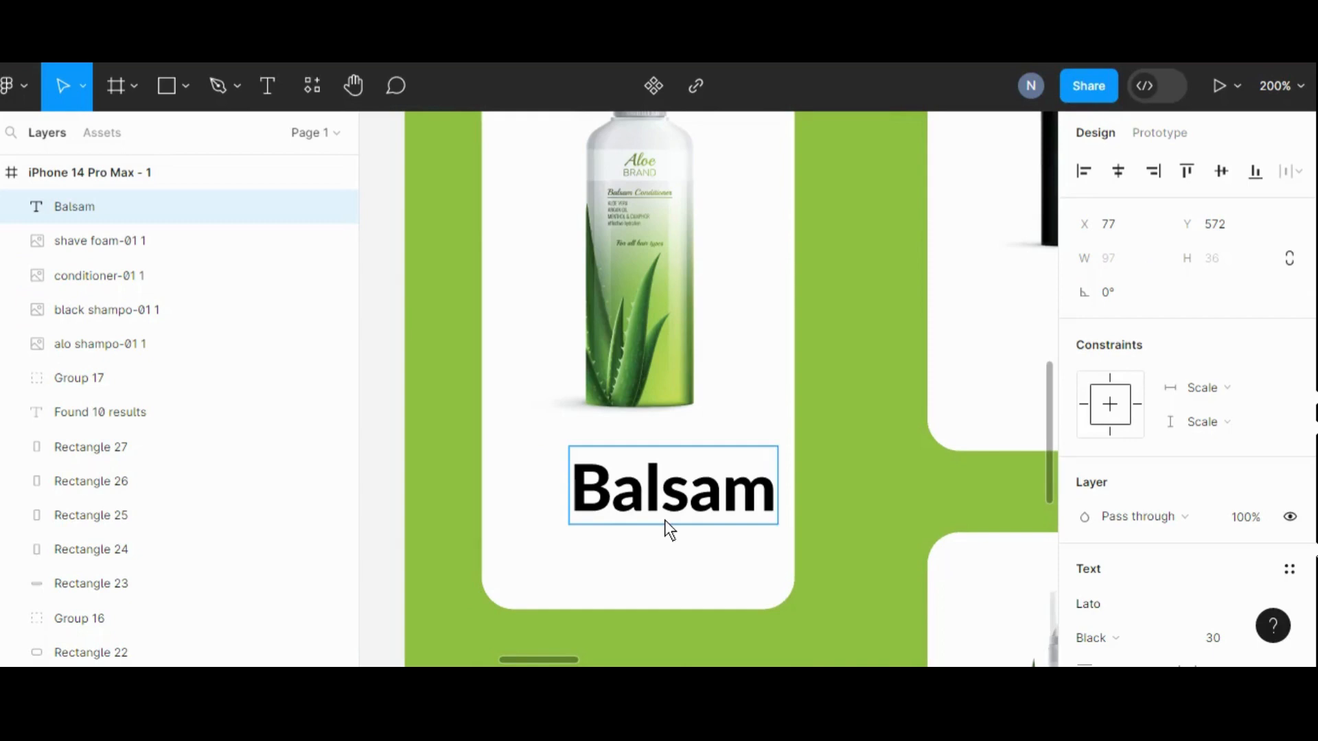
pyautogui.write('con')
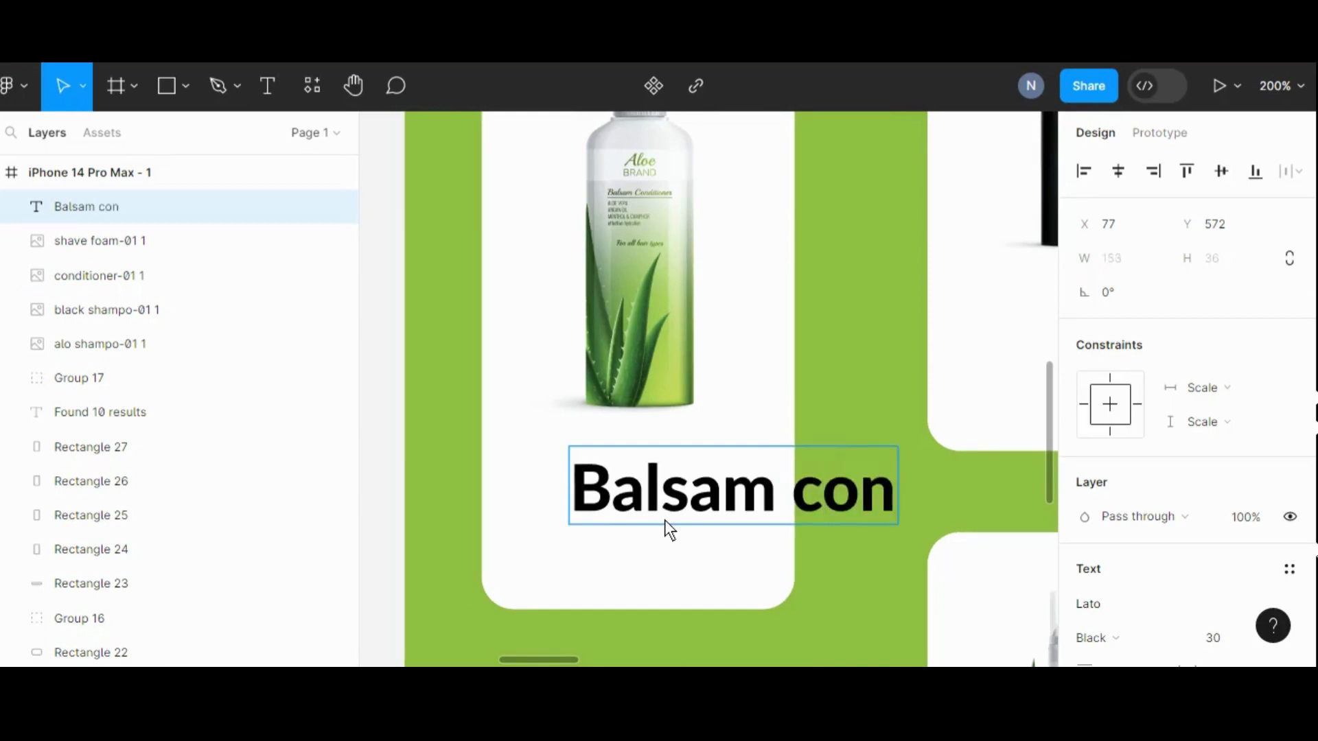
pyautogui.write('dit')
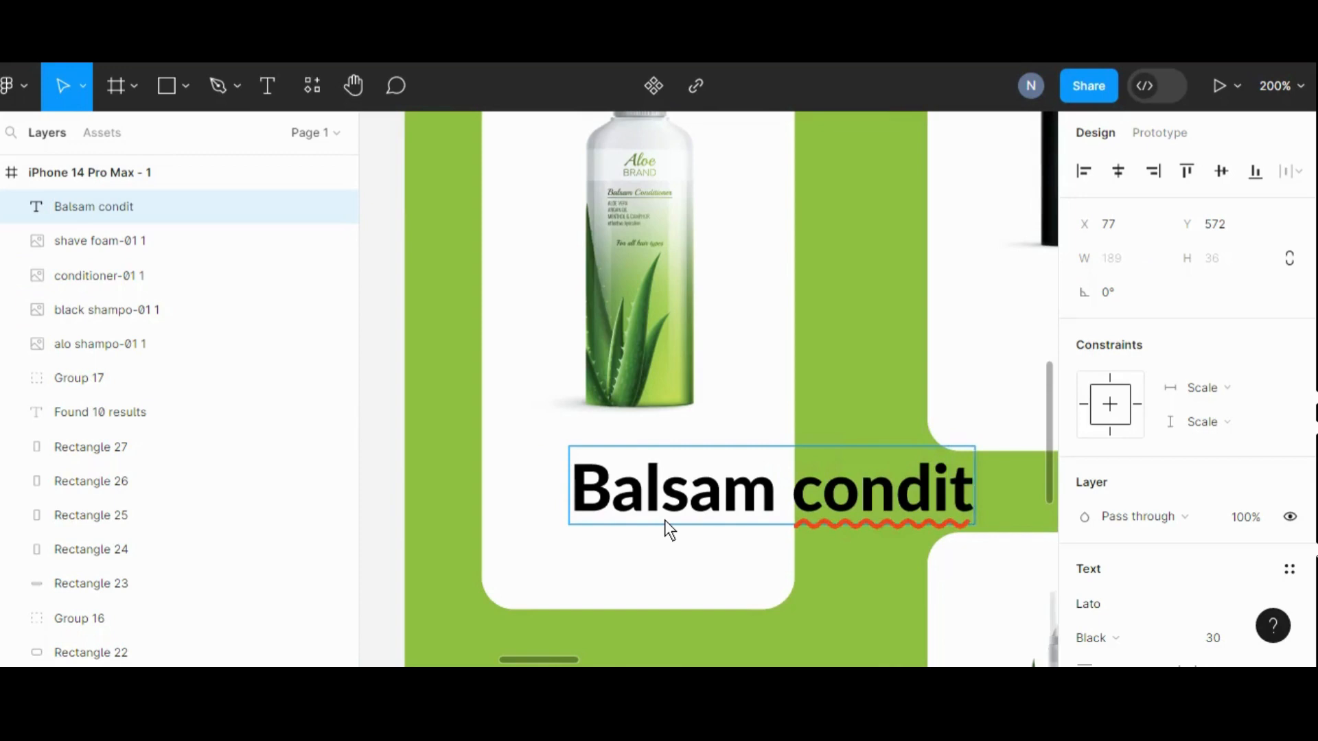
pyautogui.write('ione')
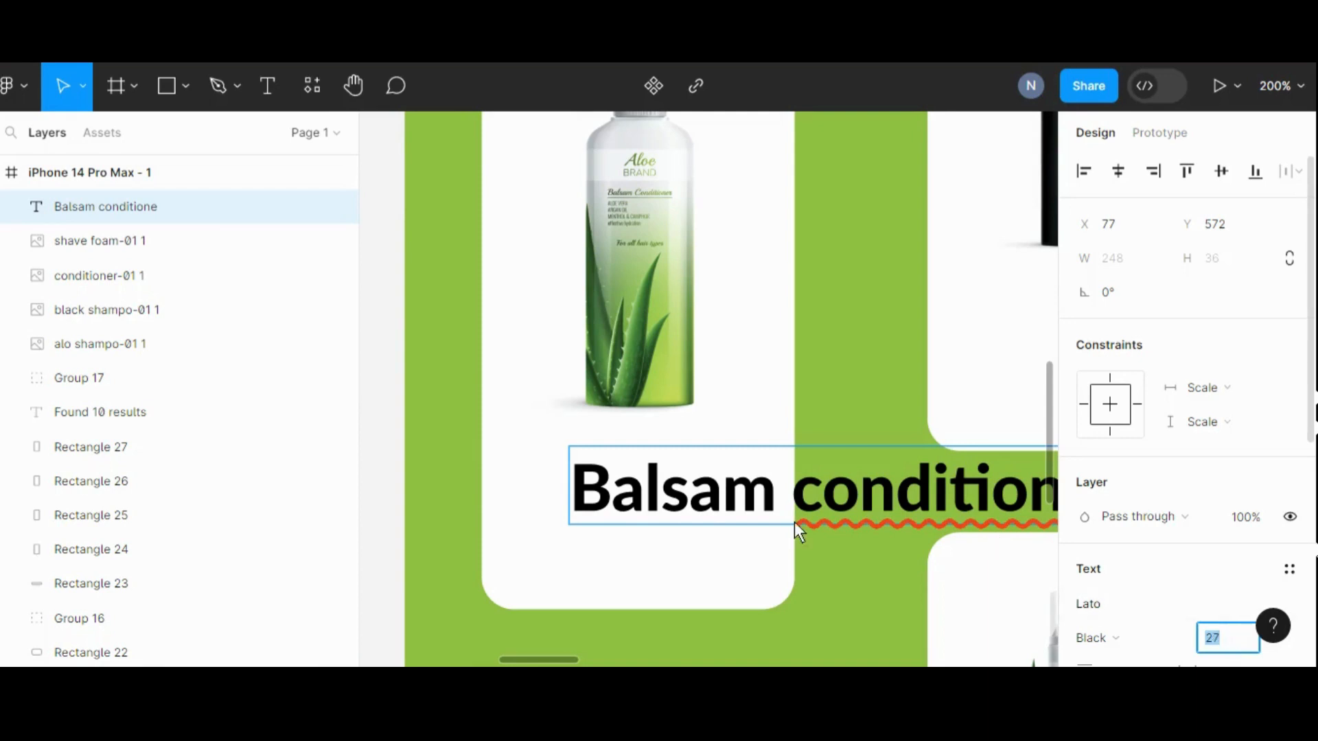
pyautogui.press('Escape')
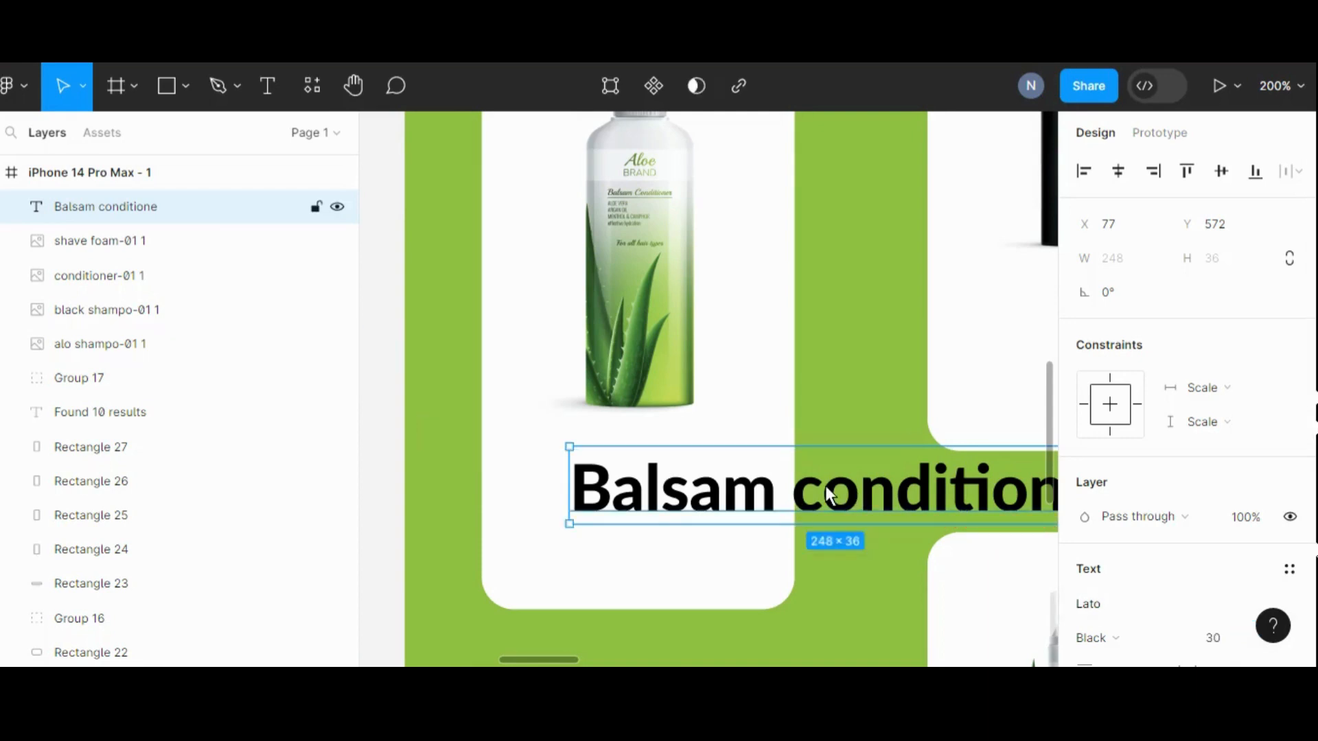
# - Reduce the product name's font size to 11 and centre it beneath the aloe bottle on the white card
pyautogui.moveTo(825, 486); pyautogui.dragTo(678, 469)
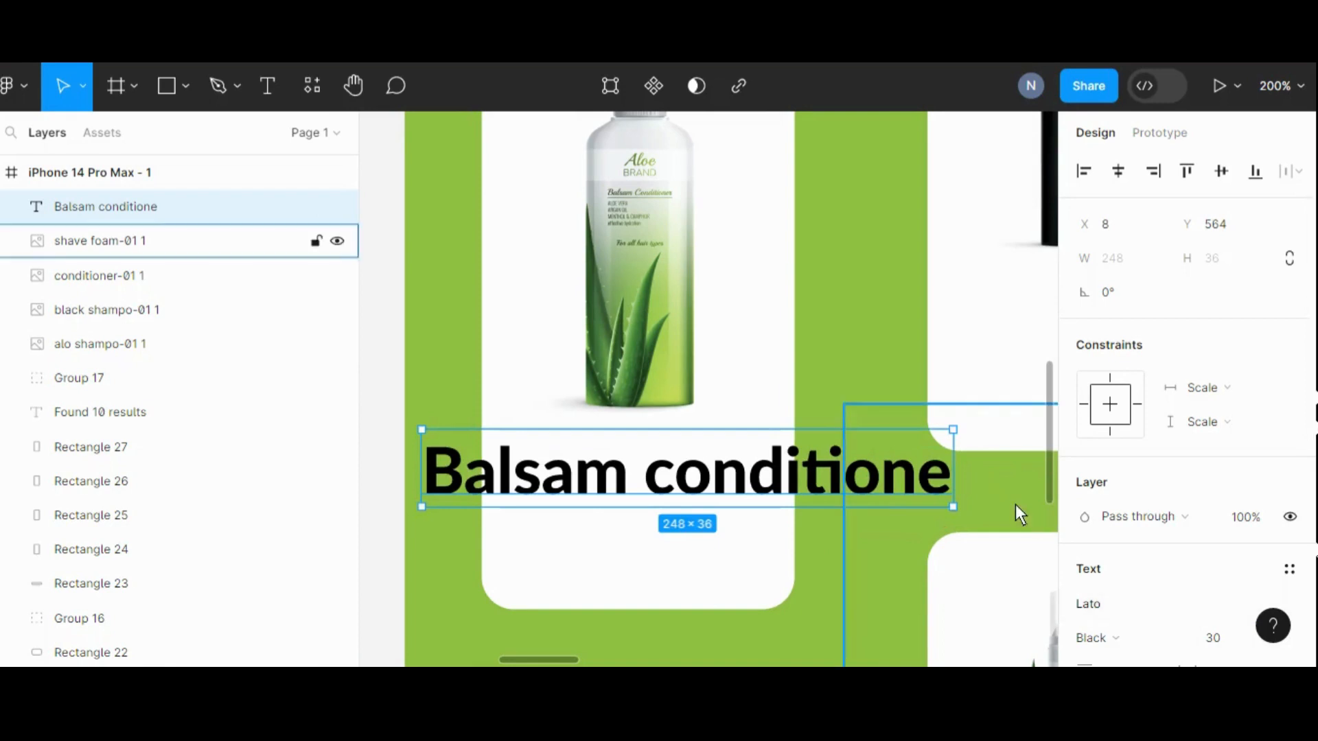
pyautogui.press('Down')
pyautogui.press('Down')
pyautogui.press('Down')
pyautogui.press('Down')
pyautogui.press('Down')
pyautogui.press('Down')
pyautogui.press('Down')
pyautogui.press('Down')
pyautogui.press('Down')
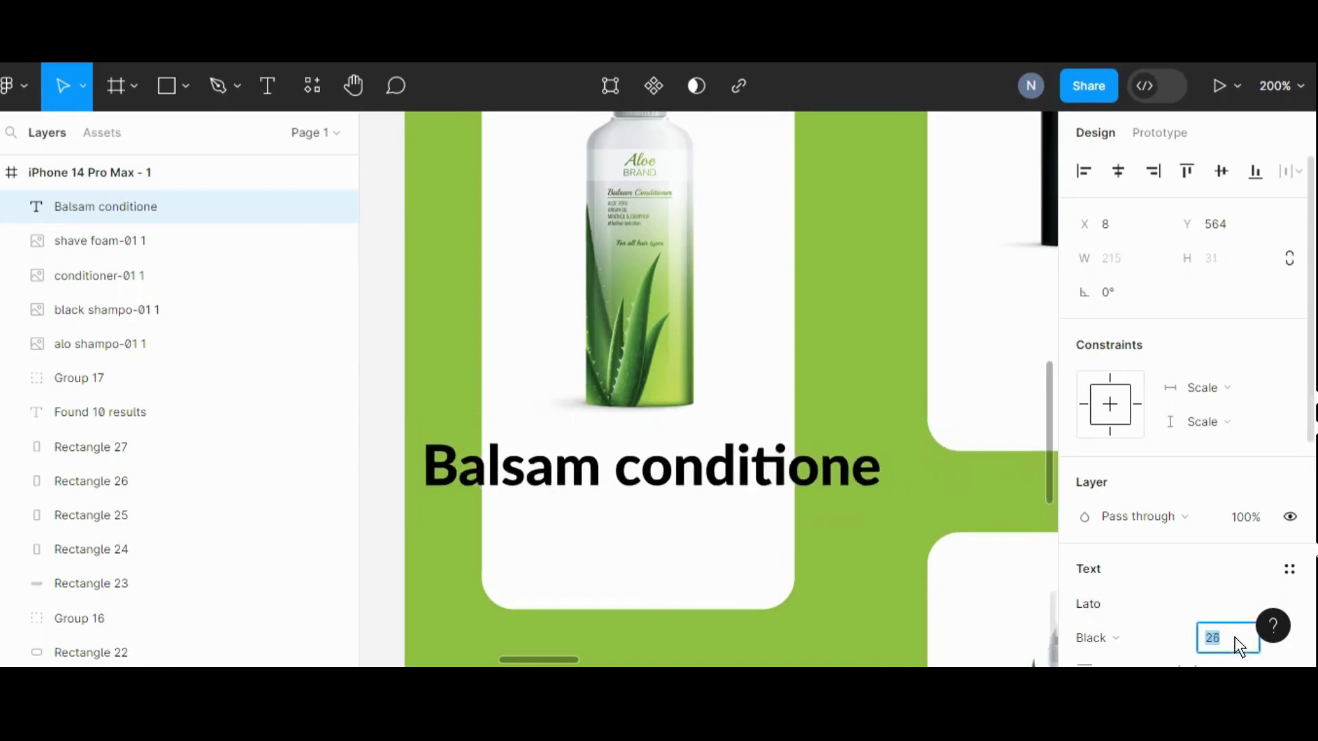
pyautogui.press('Down')
pyautogui.press('Down')
pyautogui.press('Down')
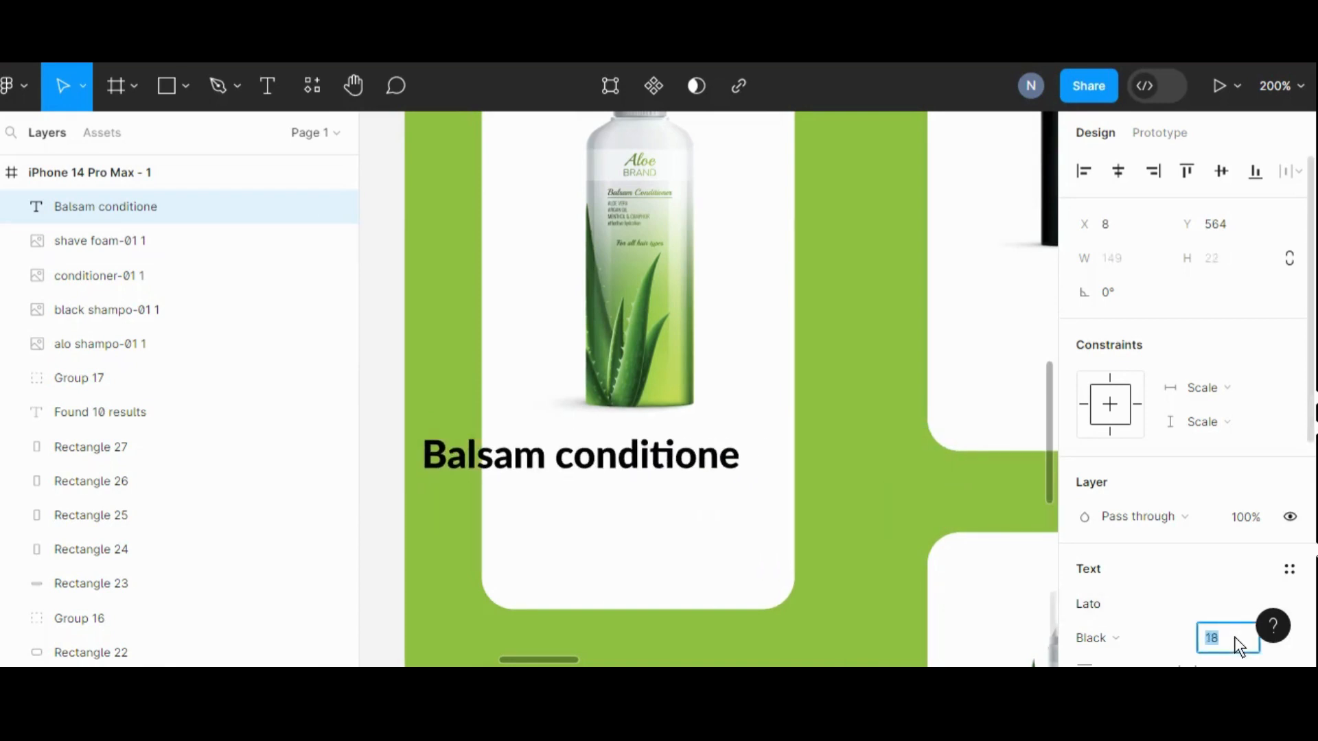
pyautogui.press('Down')
pyautogui.press('Down')
pyautogui.press('Down')
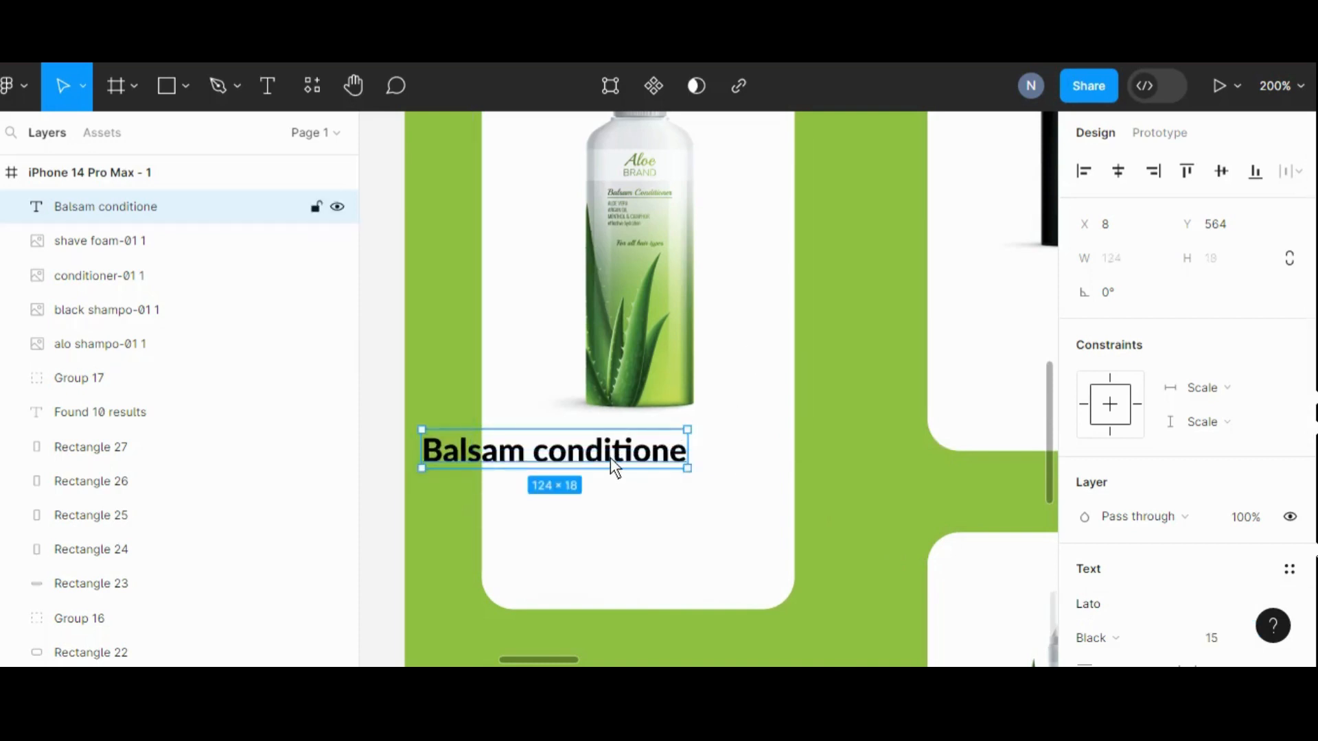
pyautogui.moveTo(610, 457); pyautogui.dragTo(694, 472)
pyautogui.click(1239, 643)
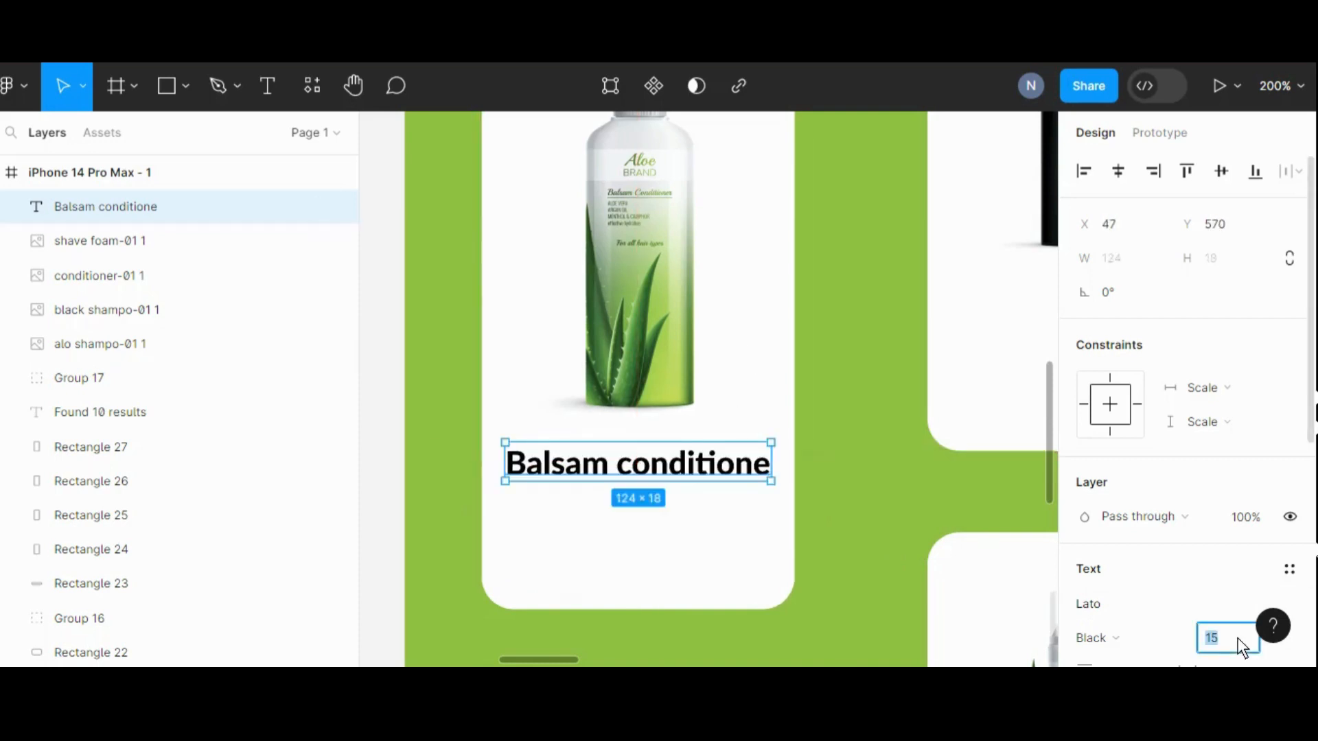
pyautogui.press('Down')
pyautogui.press('Down')
pyautogui.press('Down')
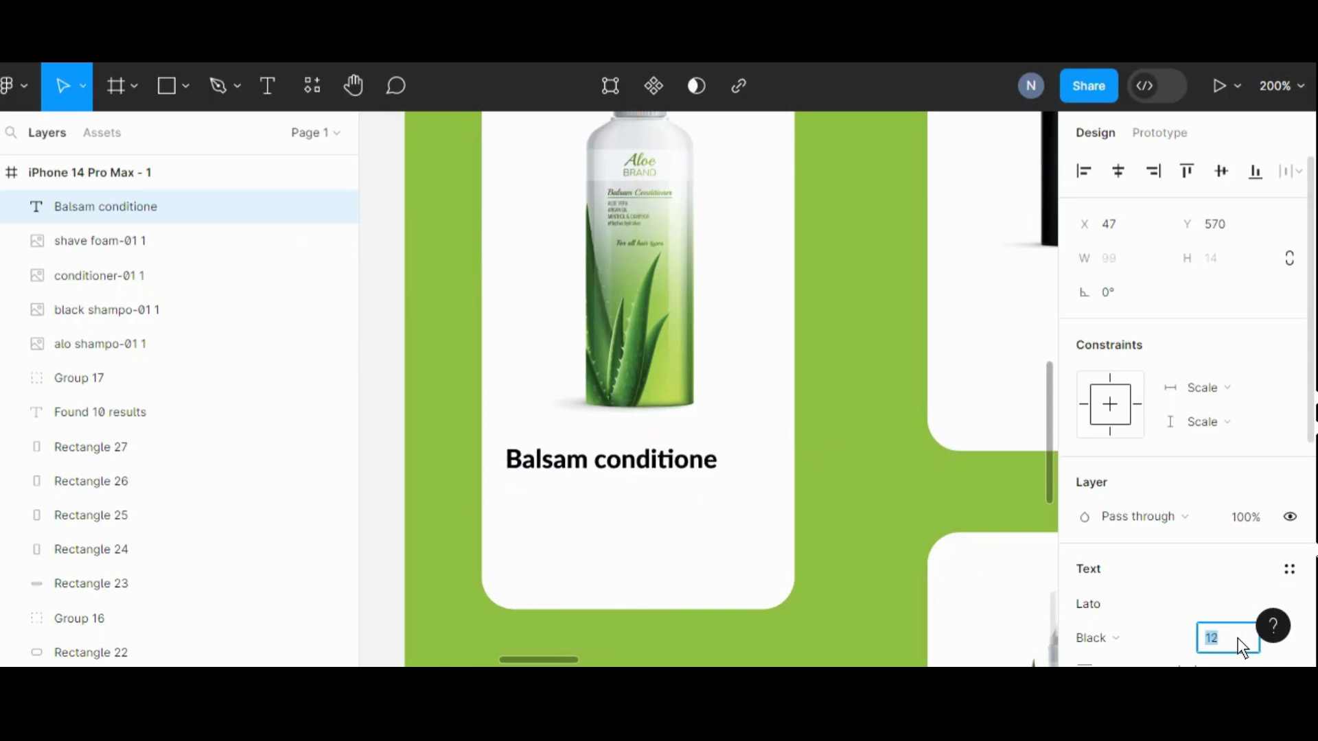
pyautogui.press('Down')
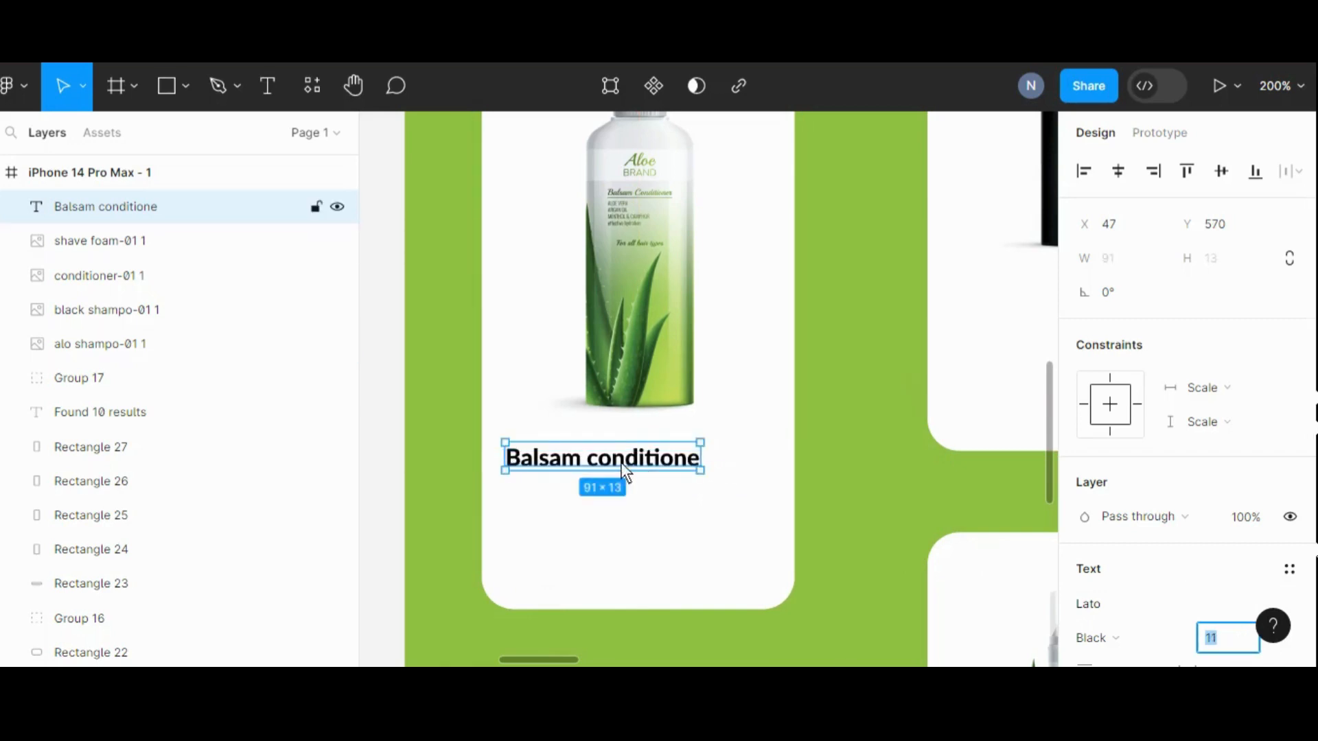
pyautogui.moveTo(621, 465); pyautogui.dragTo(657, 468)
# - Correct the product name under the aloe bottle to read "Balsam conditioner"
pyautogui.press('Return')
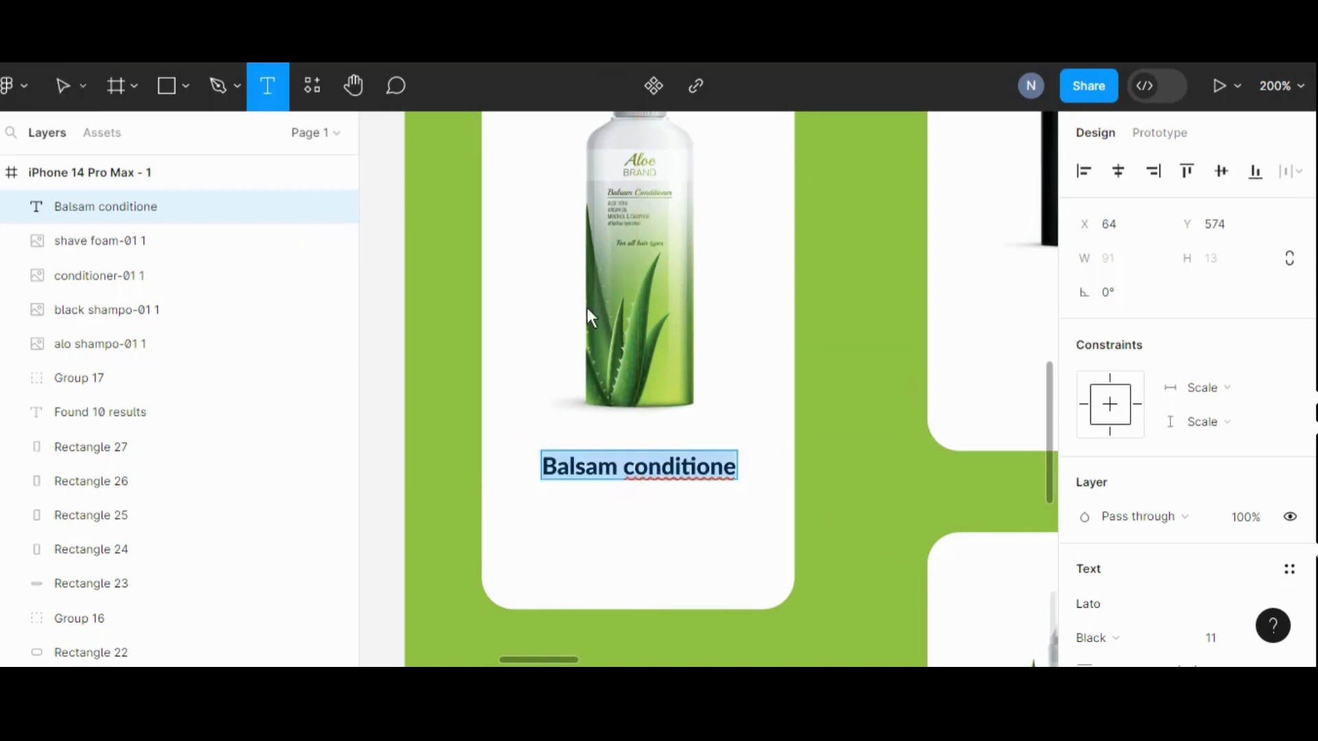
pyautogui.click(734, 471)
pyautogui.write('r')
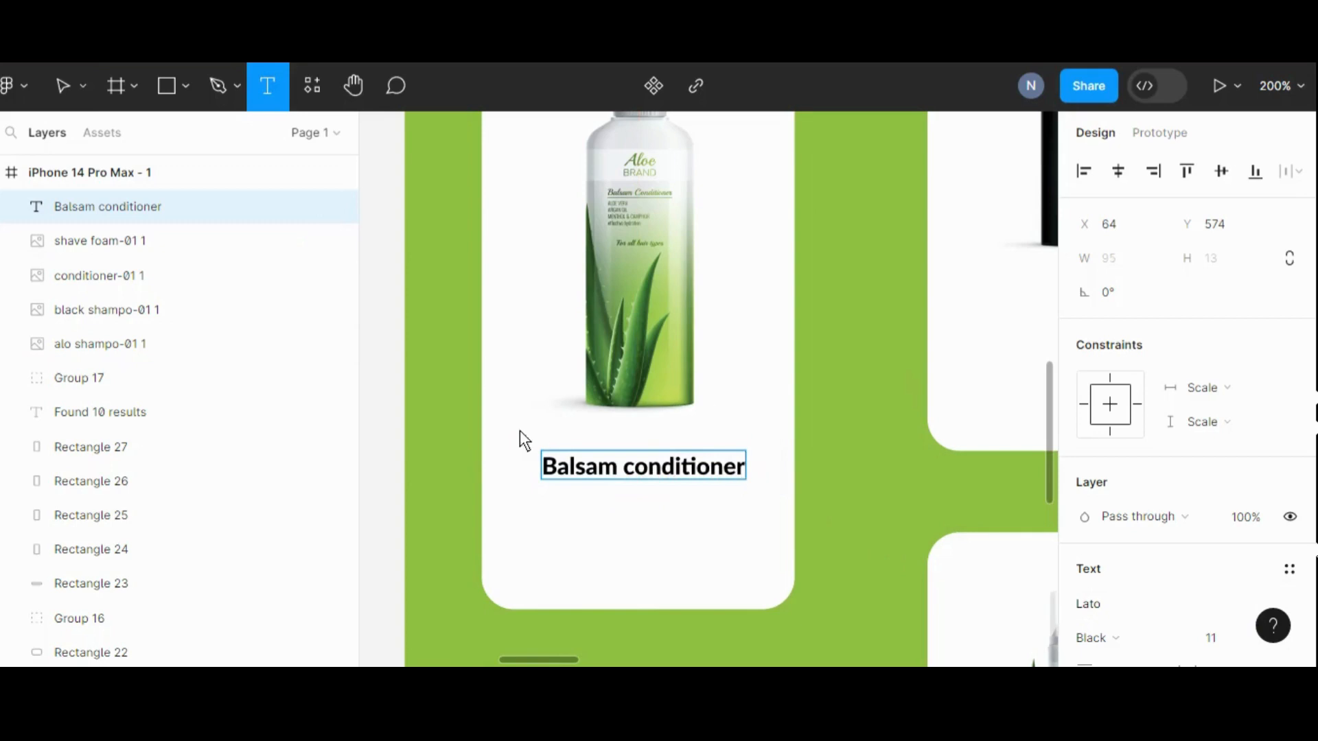
pyautogui.click(385, 446)
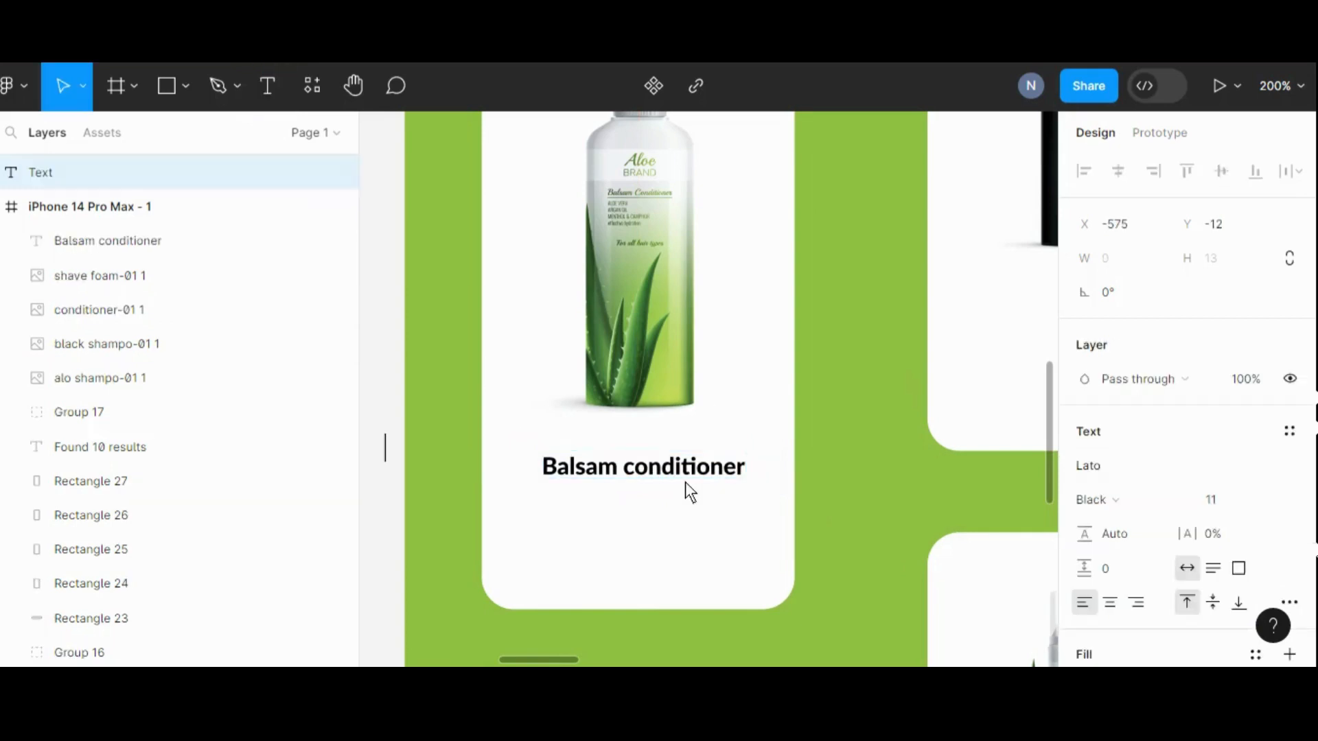
pyautogui.click(825, 489)
# - Duplicate the "Balsam conditioner" text directly beneath itself and set the copy's font weight to Regular
pyautogui.moveTo(683, 466); pyautogui.dragTo(674, 495)
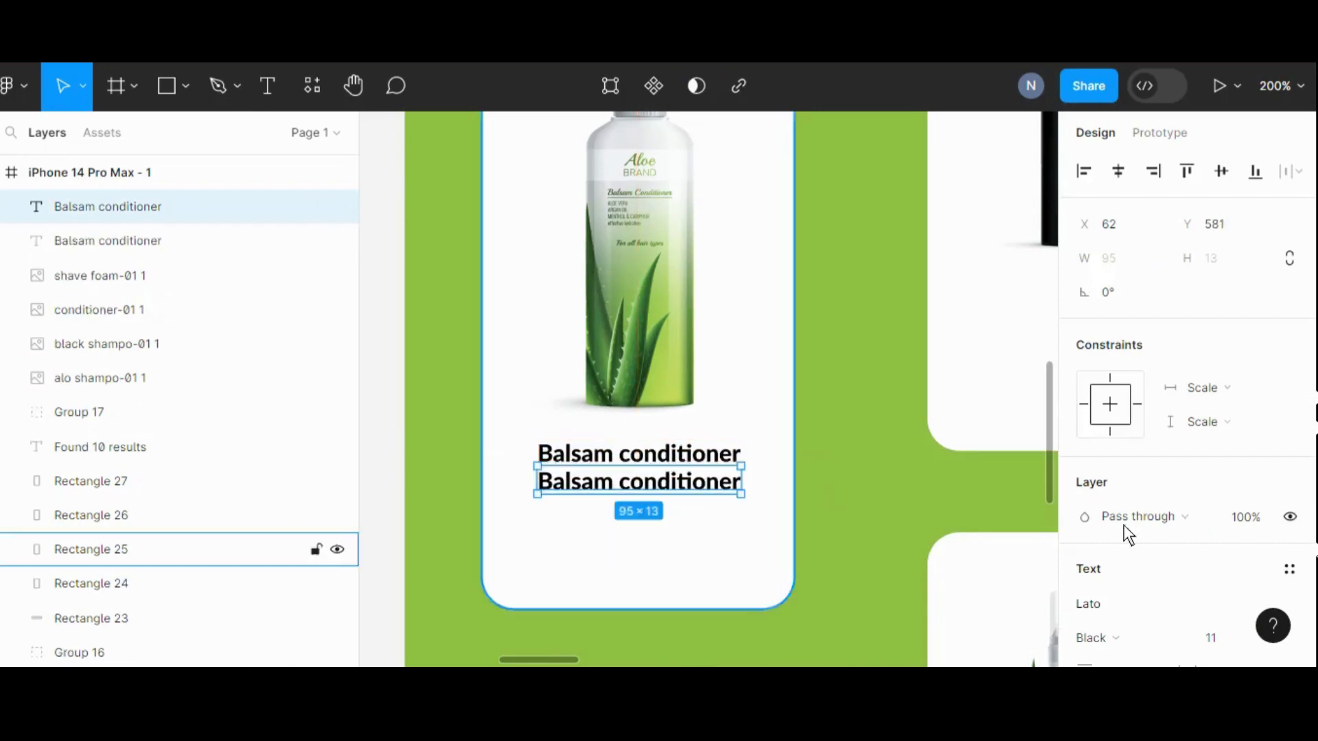
pyautogui.click(1134, 636)
pyautogui.click(1138, 264)
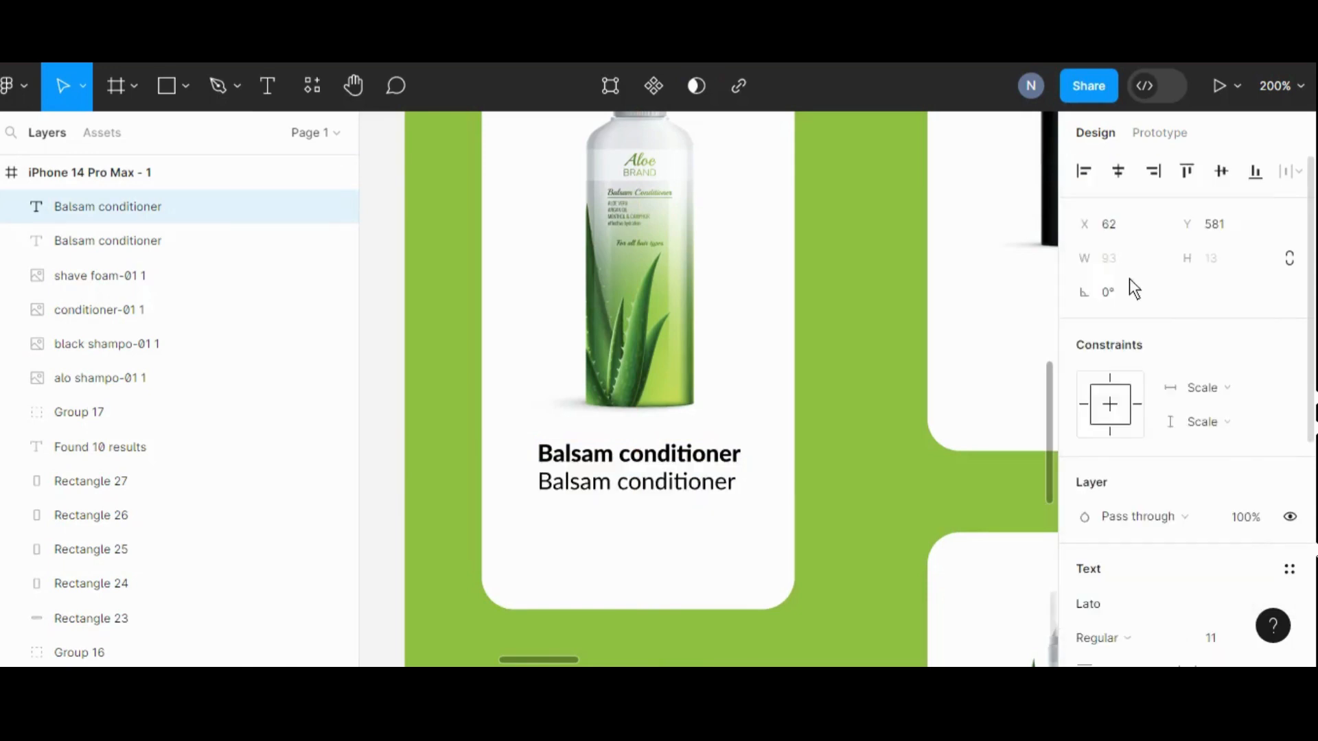
# - Change the wording of the Regular-weight copy to "Hair conditioner"
pyautogui.press('Return')
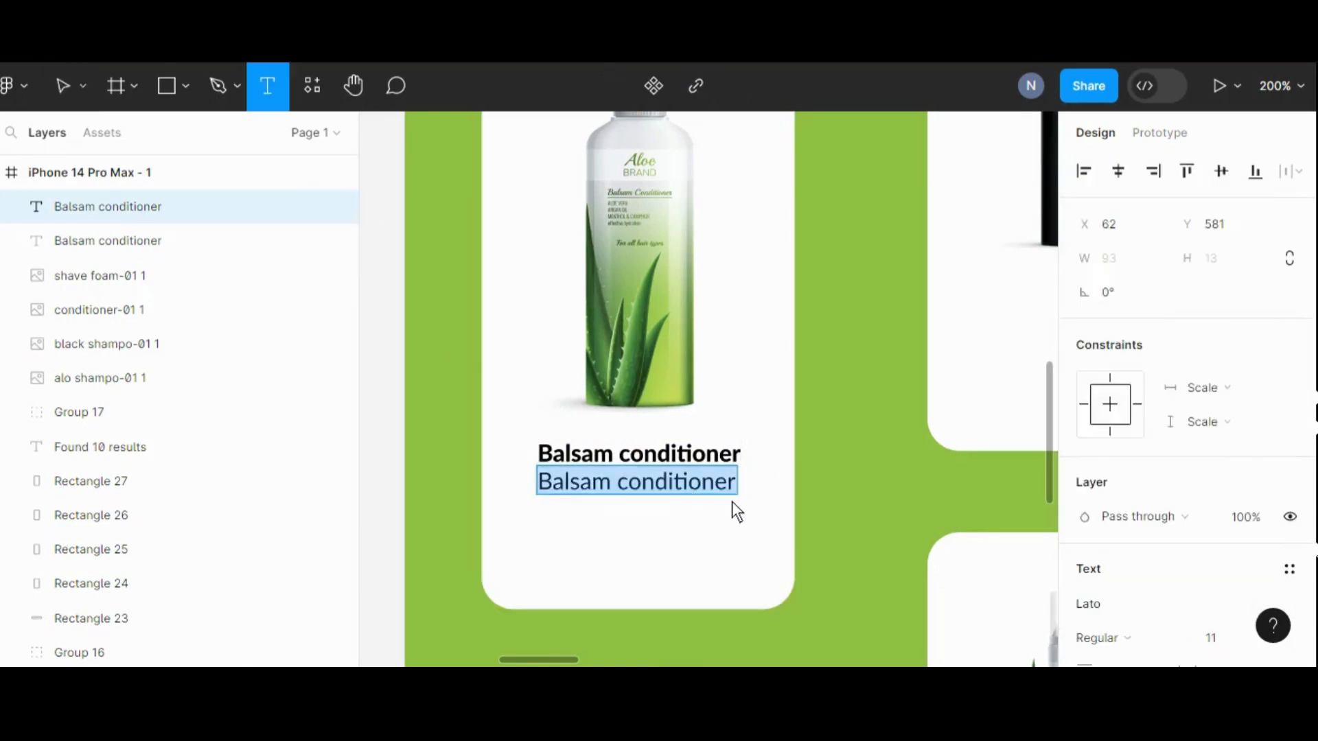
pyautogui.click(612, 482)
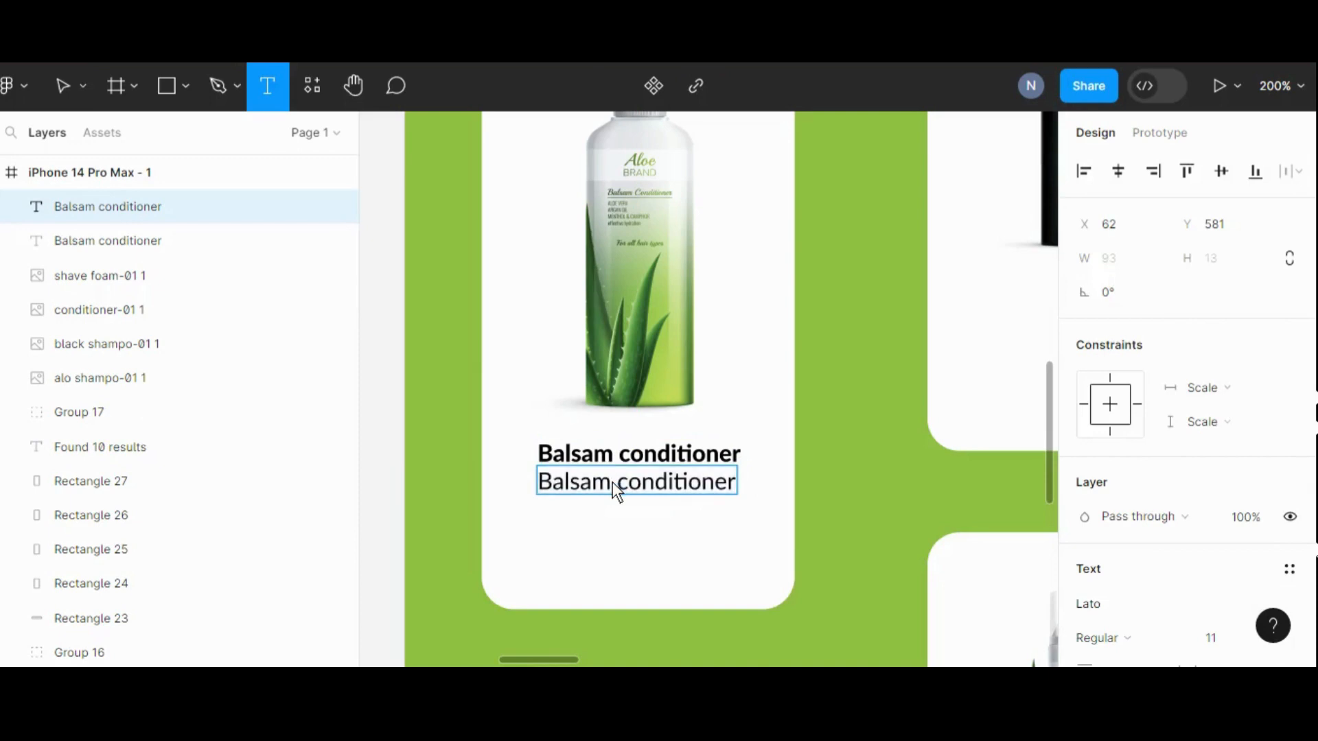
pyautogui.press('BackSpace')
pyautogui.press('BackSpace')
pyautogui.press('BackSpace')
pyautogui.press('BackSpace')
pyautogui.press('BackSpace')
pyautogui.press('BackSpace')
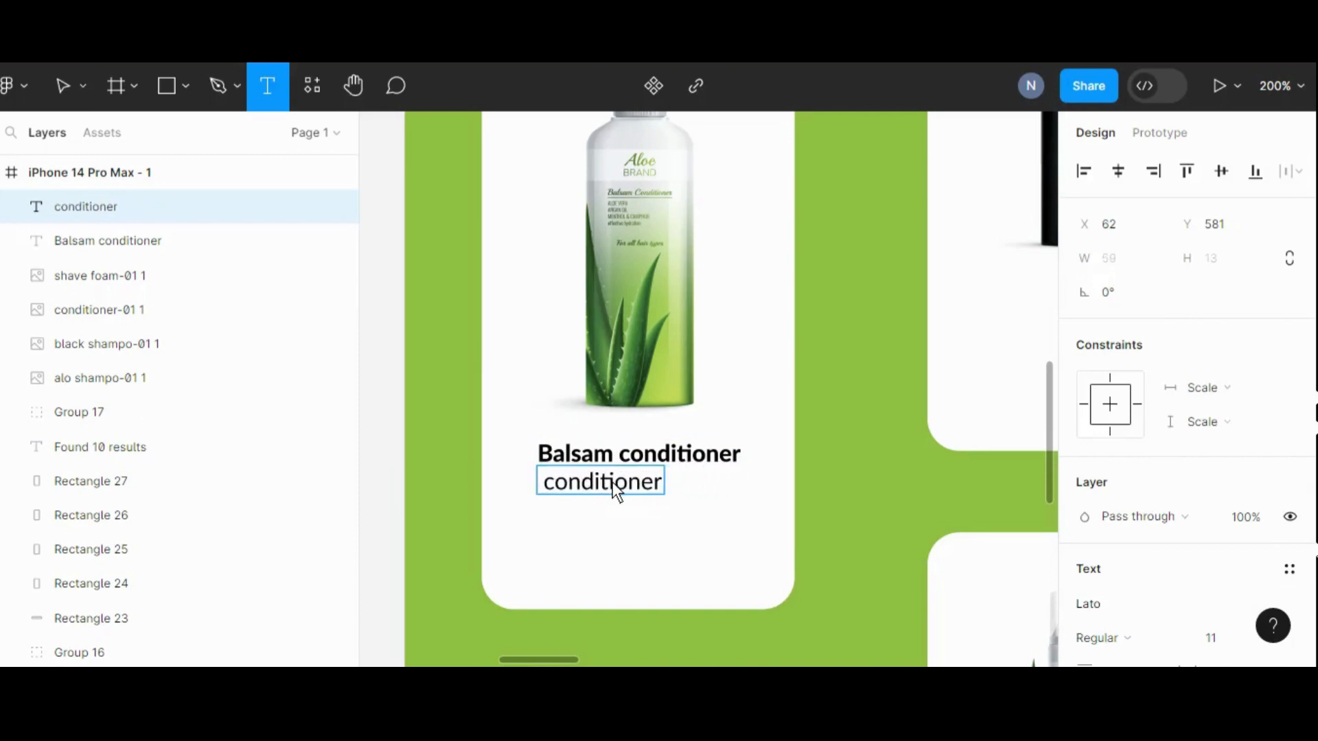
pyautogui.write('Hair')
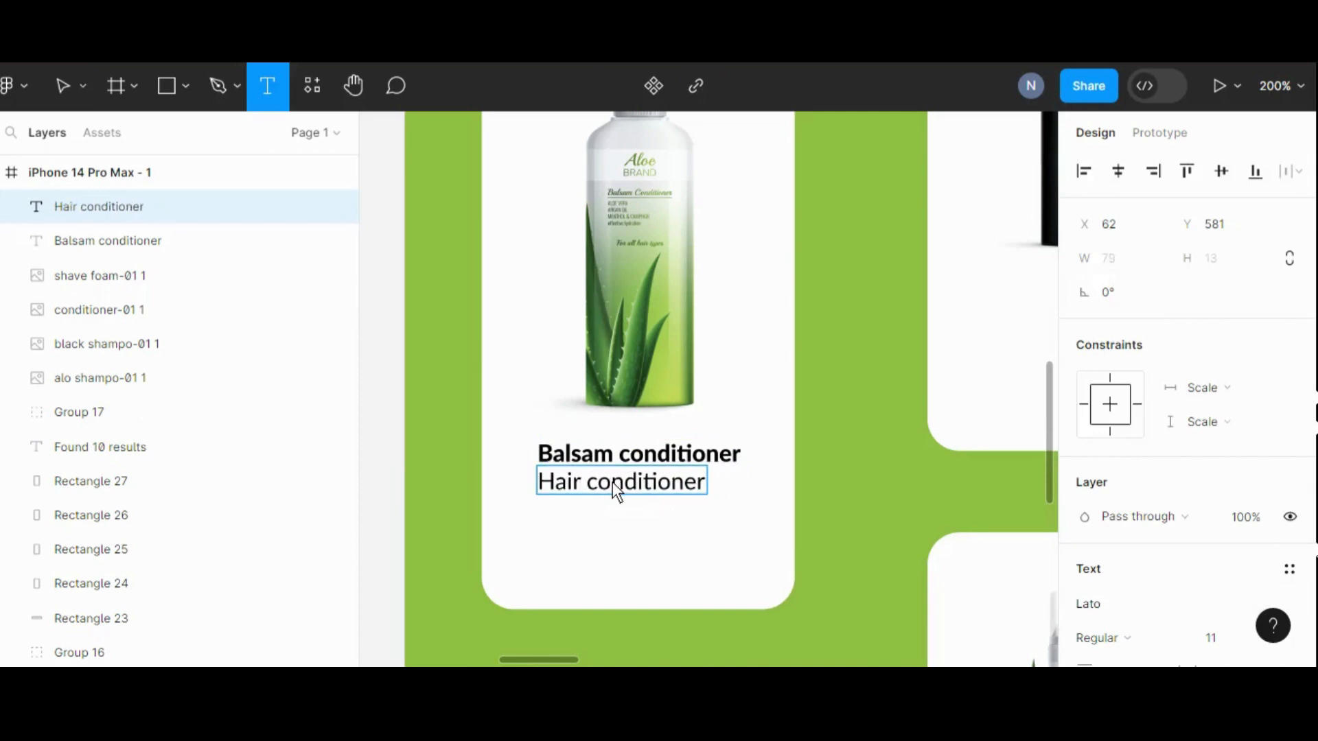
pyautogui.click(858, 516)
pyautogui.click(858, 516)
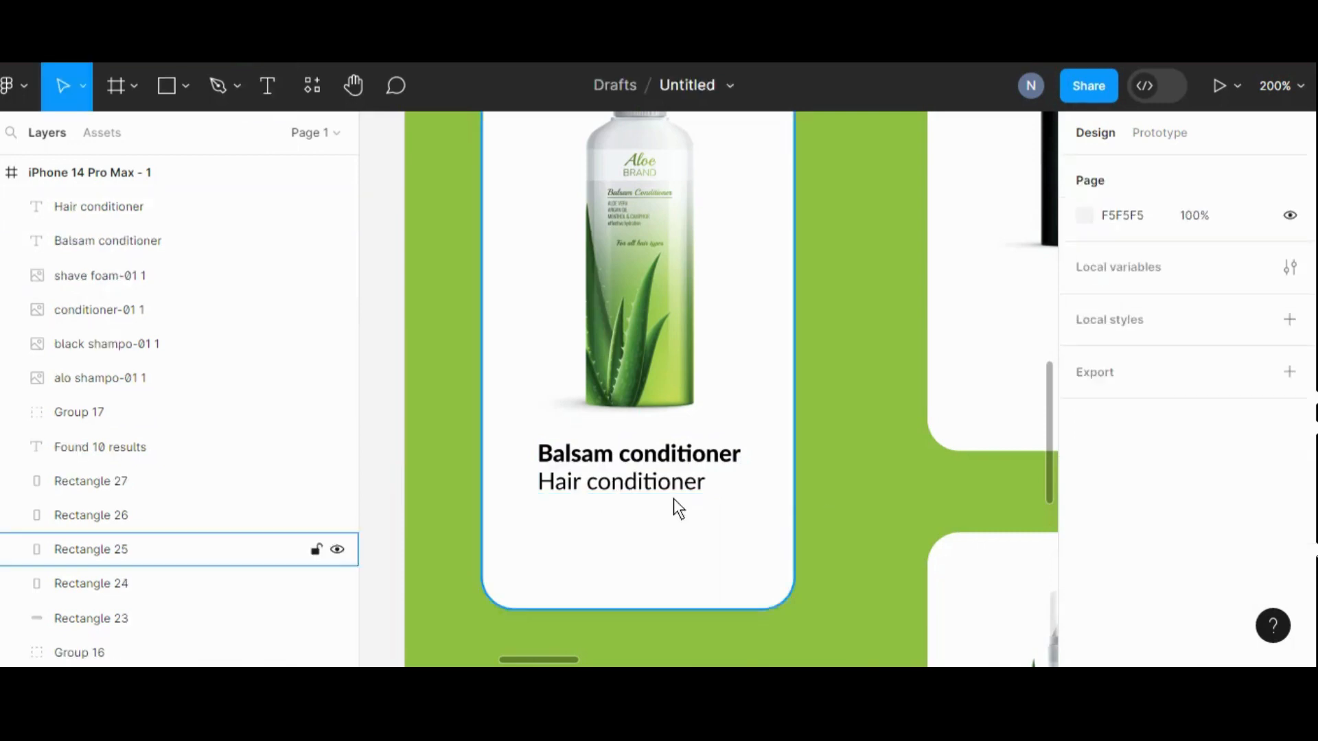
# - Centre the "Hair conditioner" subtitle under the bold product name
pyautogui.click(666, 488)
pyautogui.moveTo(666, 488); pyautogui.dragTo(689, 488)
pyautogui.click(846, 504)
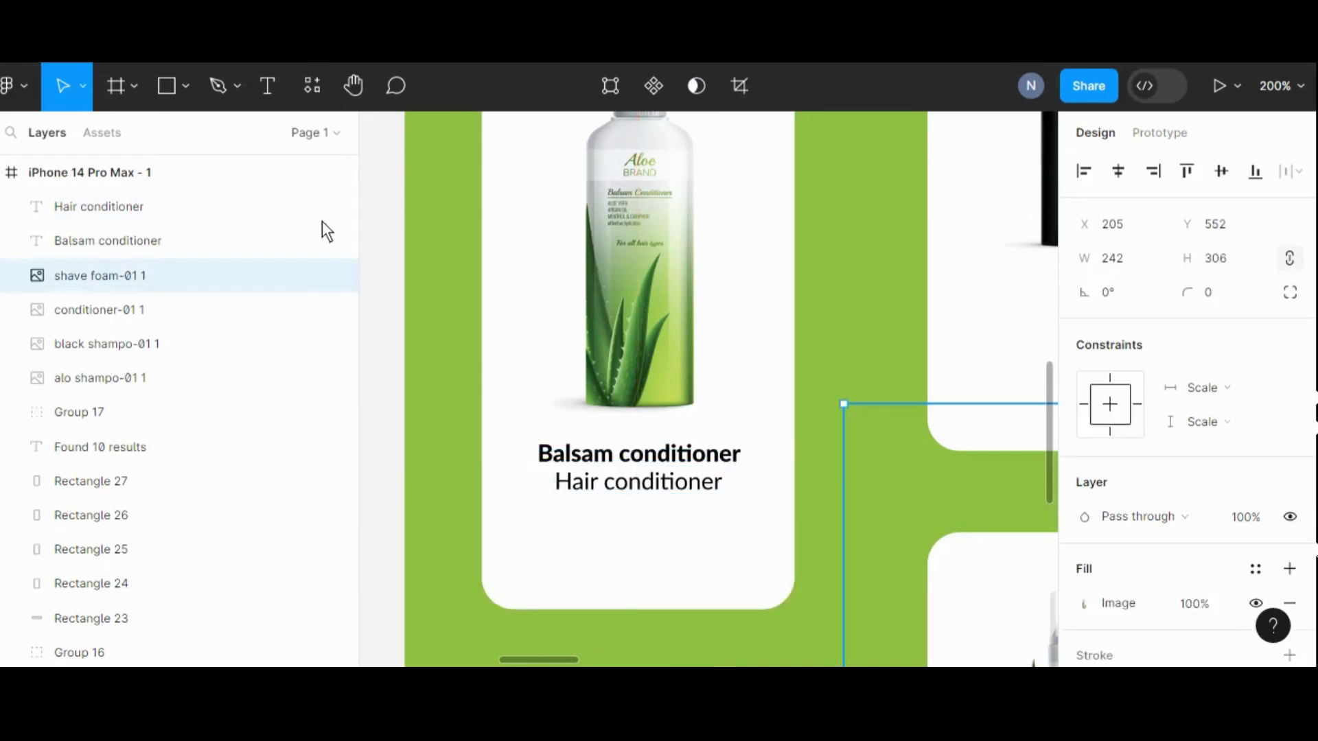
# - Add a "$9.99" price text below the "Hair conditioner" subtitle on the aloe bottle's card
pyautogui.click(267, 89)
pyautogui.click(569, 530)
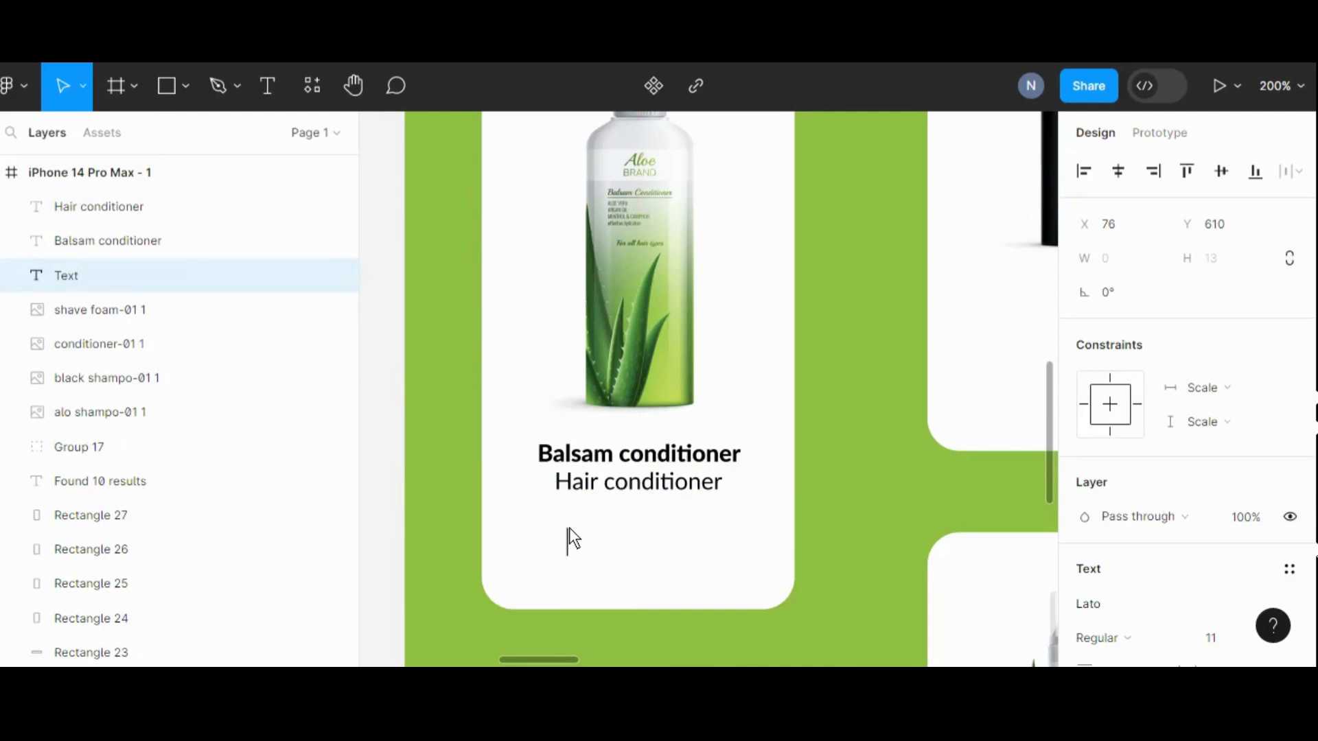
pyautogui.write('$9.99')
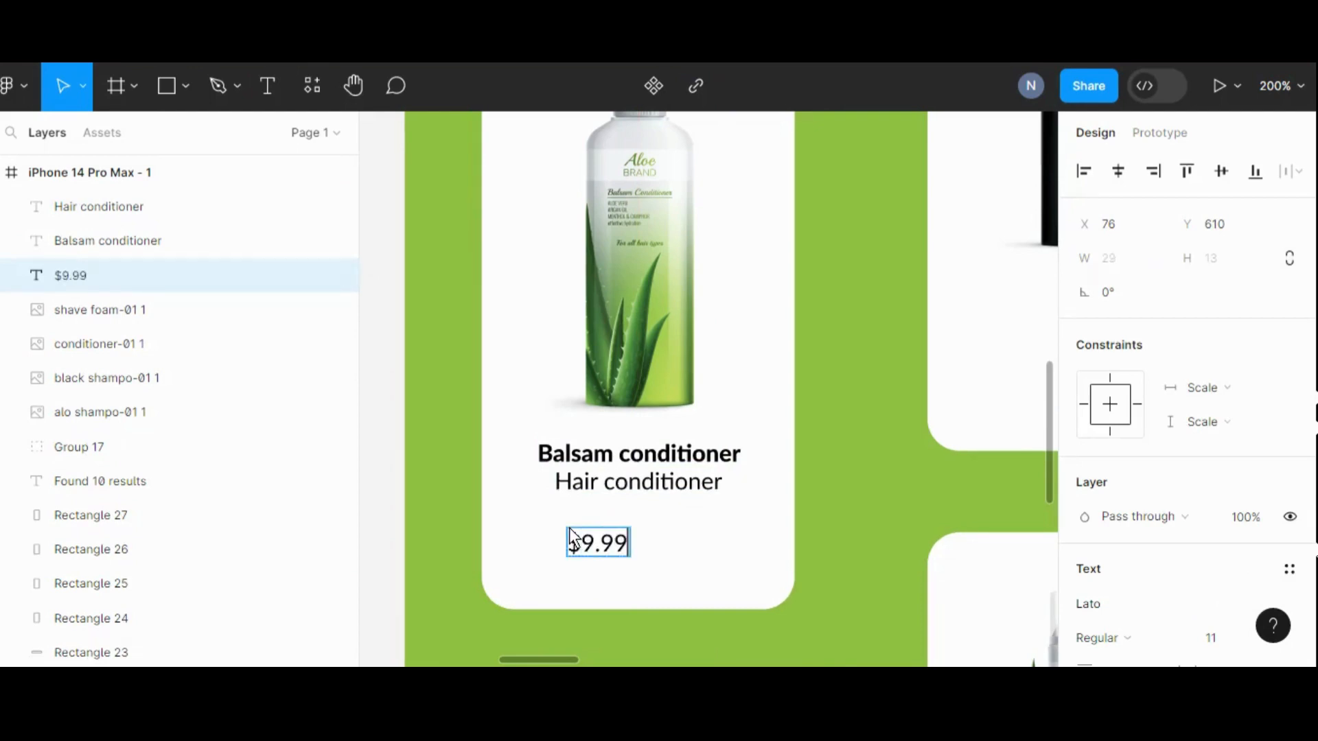
# - Set the "$9.99" price's font weight to Black and move it just below the subtitle, flush with the product name's left edge
pyautogui.click(1164, 637)
pyautogui.click(1139, 392)
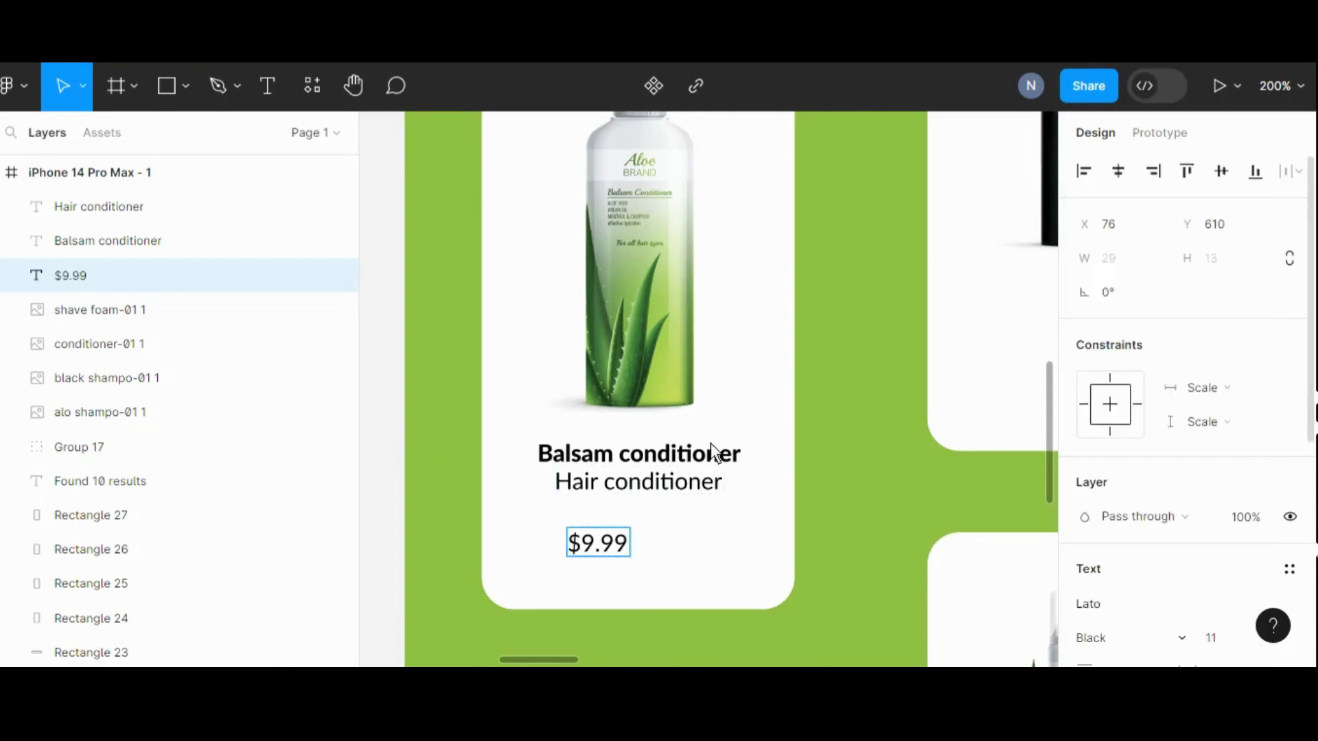
pyautogui.press('Escape')
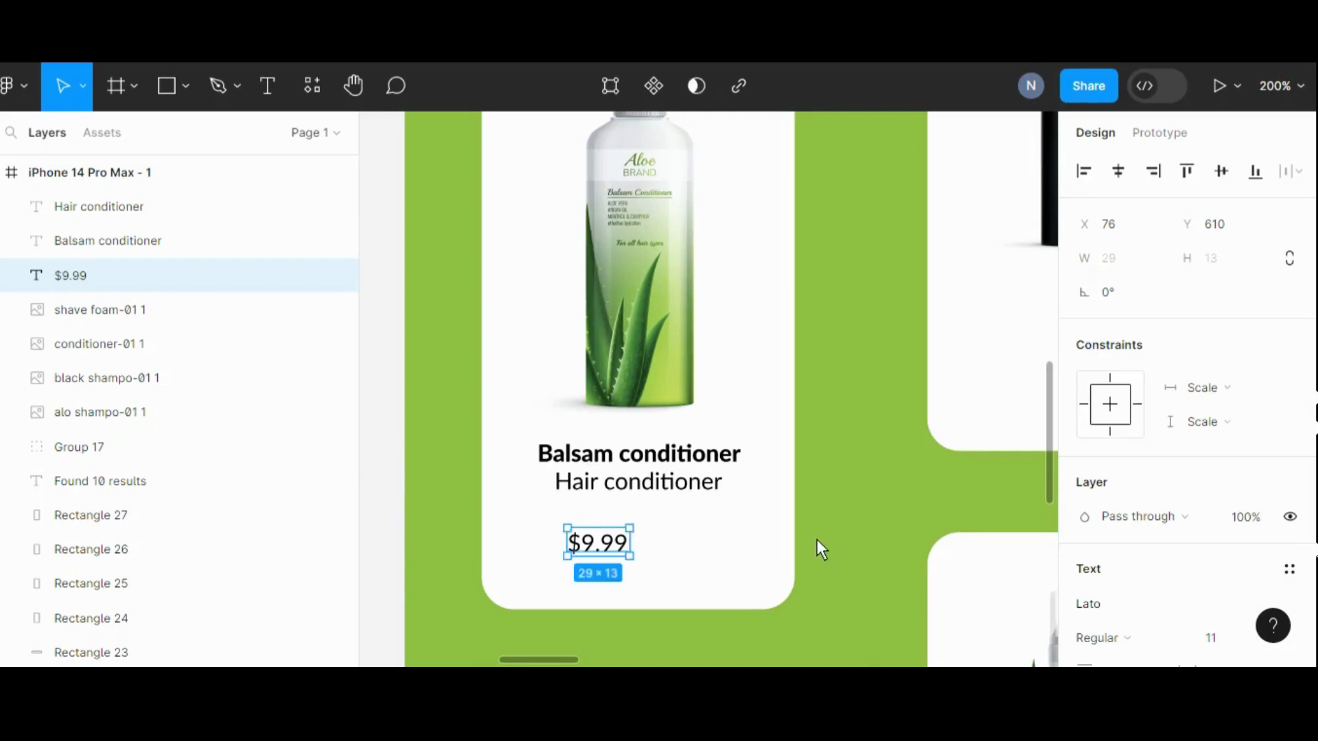
pyautogui.click(1144, 633)
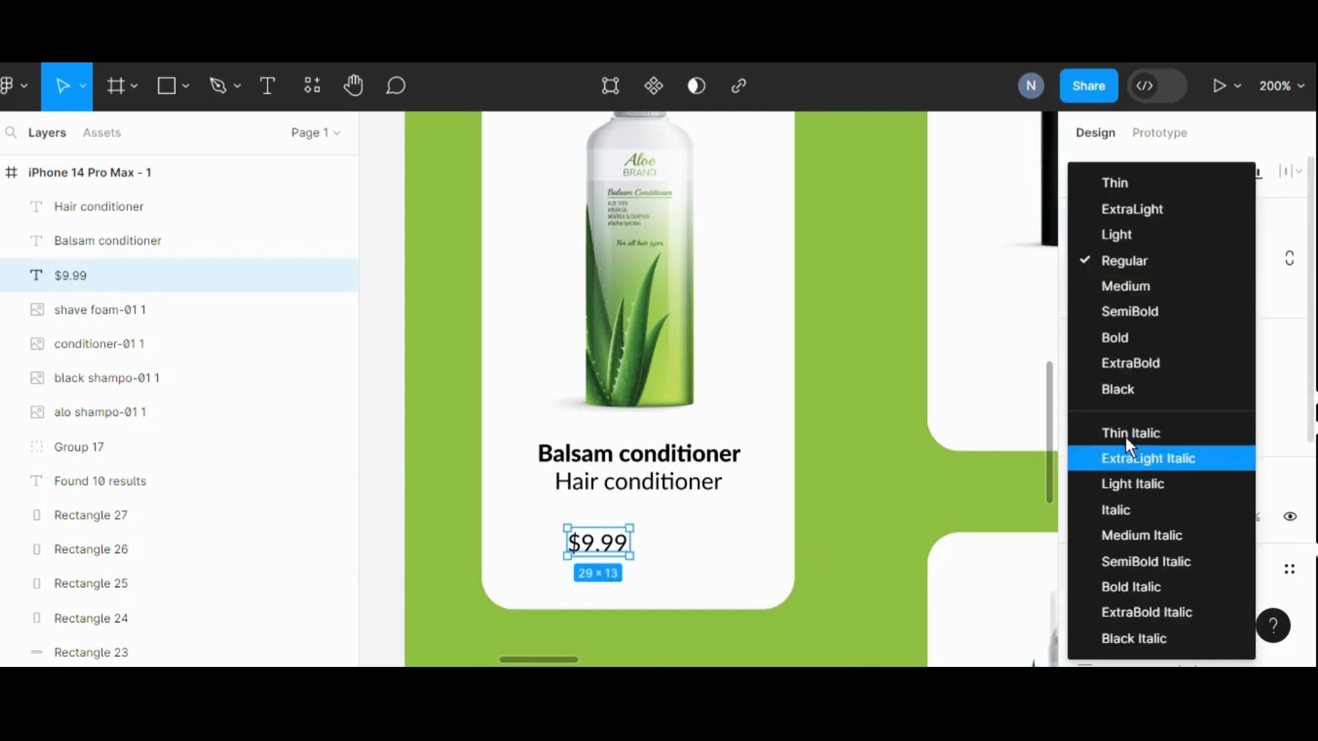
pyautogui.click(1123, 390)
pyautogui.moveTo(604, 541); pyautogui.dragTo(575, 523)
pyautogui.click(393, 448)
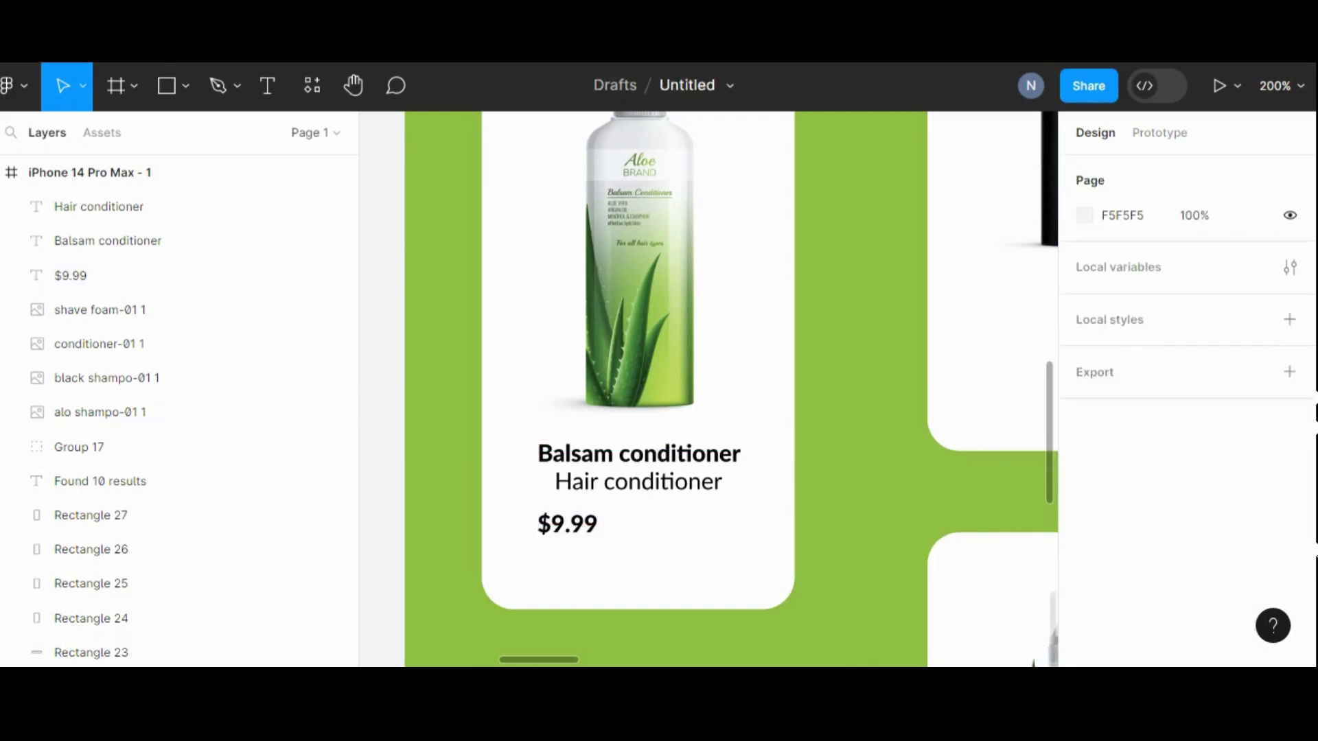
# - Draw a circle about 19 × 19 to the right of the "$9.99" price and fill it with black, 000000
pyautogui.click(183, 86)
pyautogui.press('o')
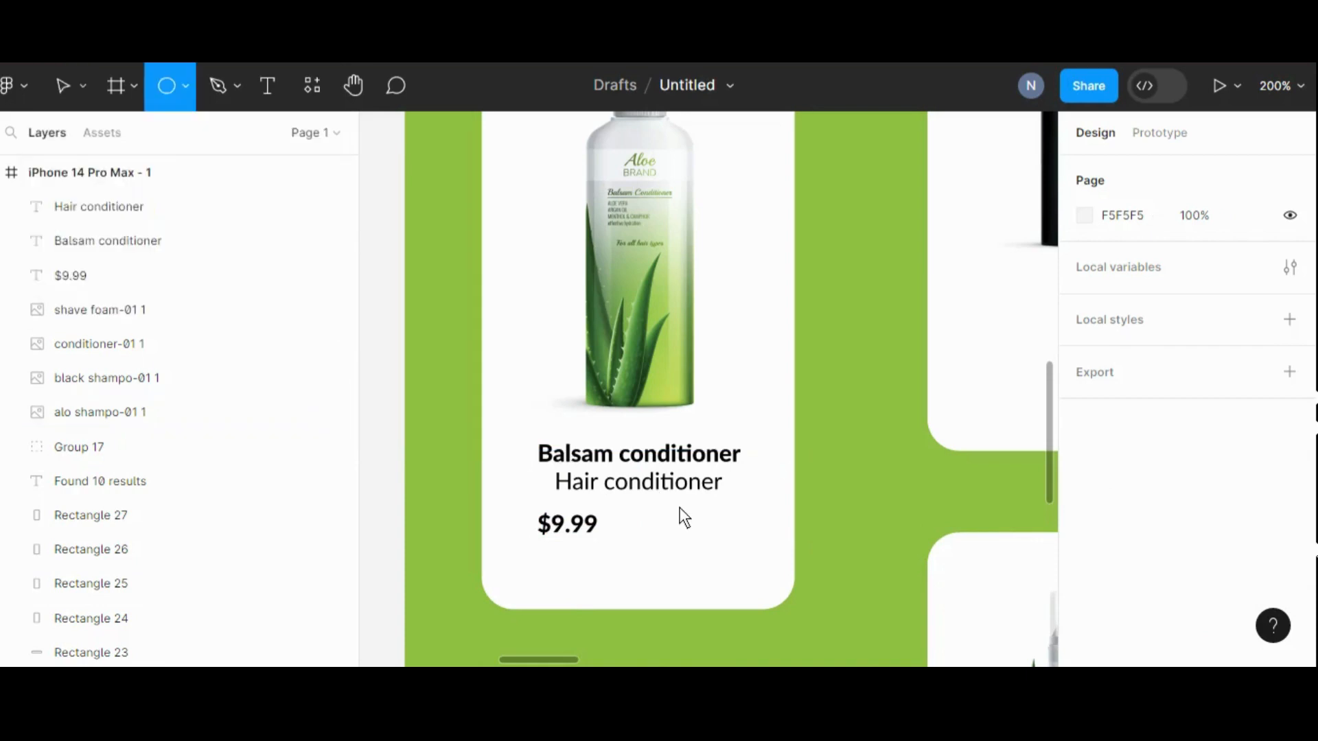
pyautogui.moveTo(676, 511); pyautogui.dragTo(718, 549)
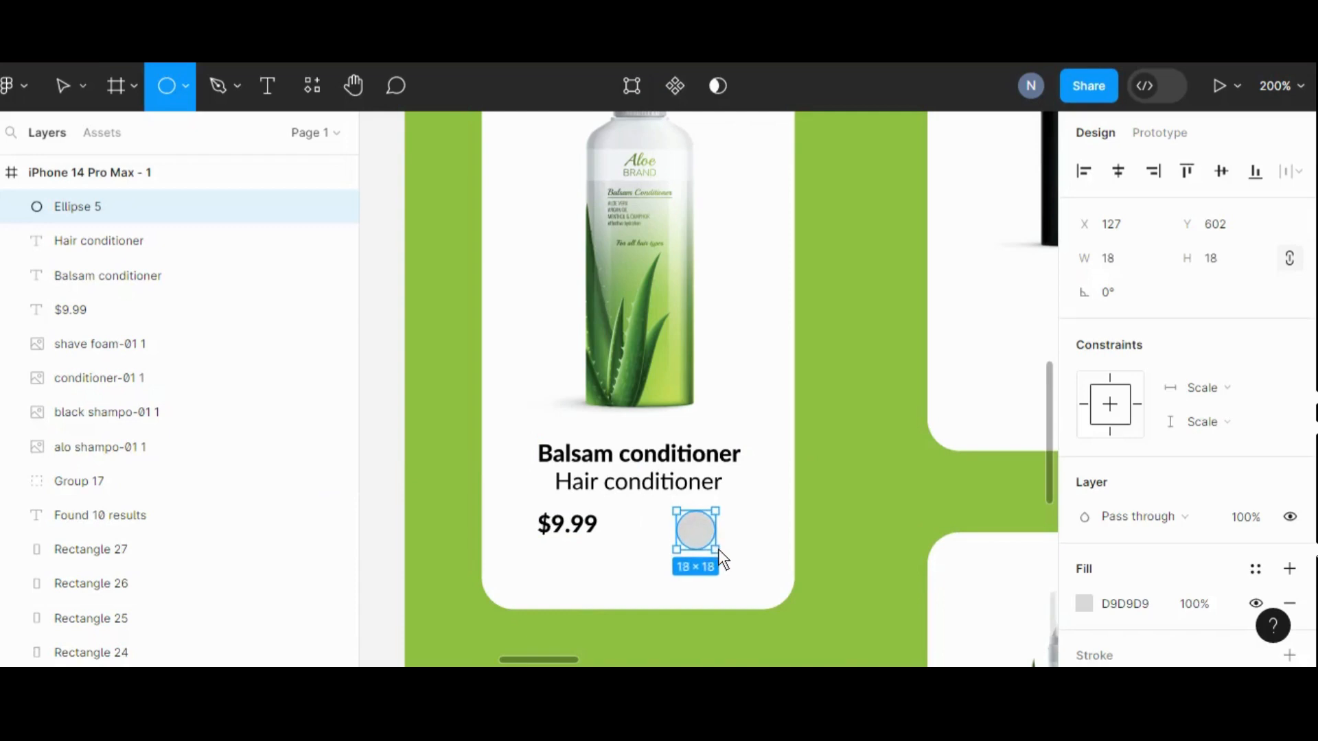
pyautogui.click(1085, 606)
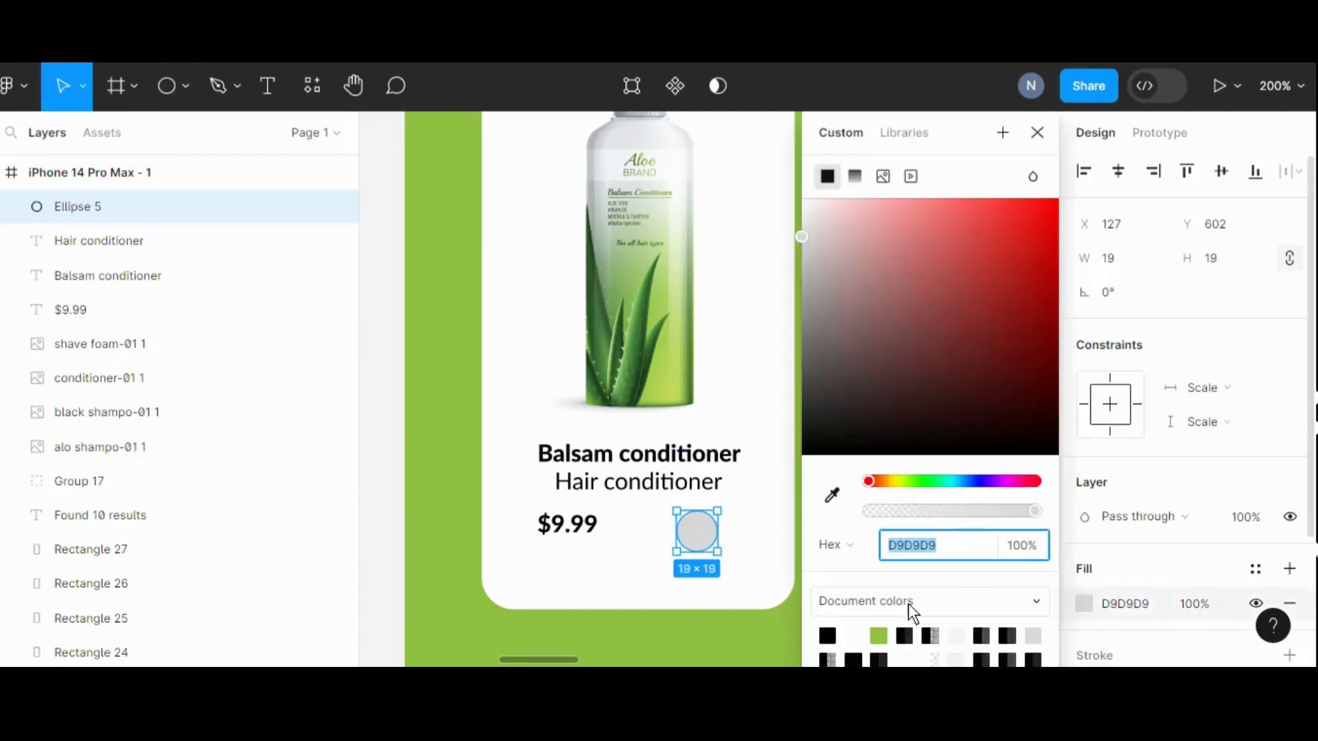
pyautogui.click(827, 635)
pyautogui.click(1037, 134)
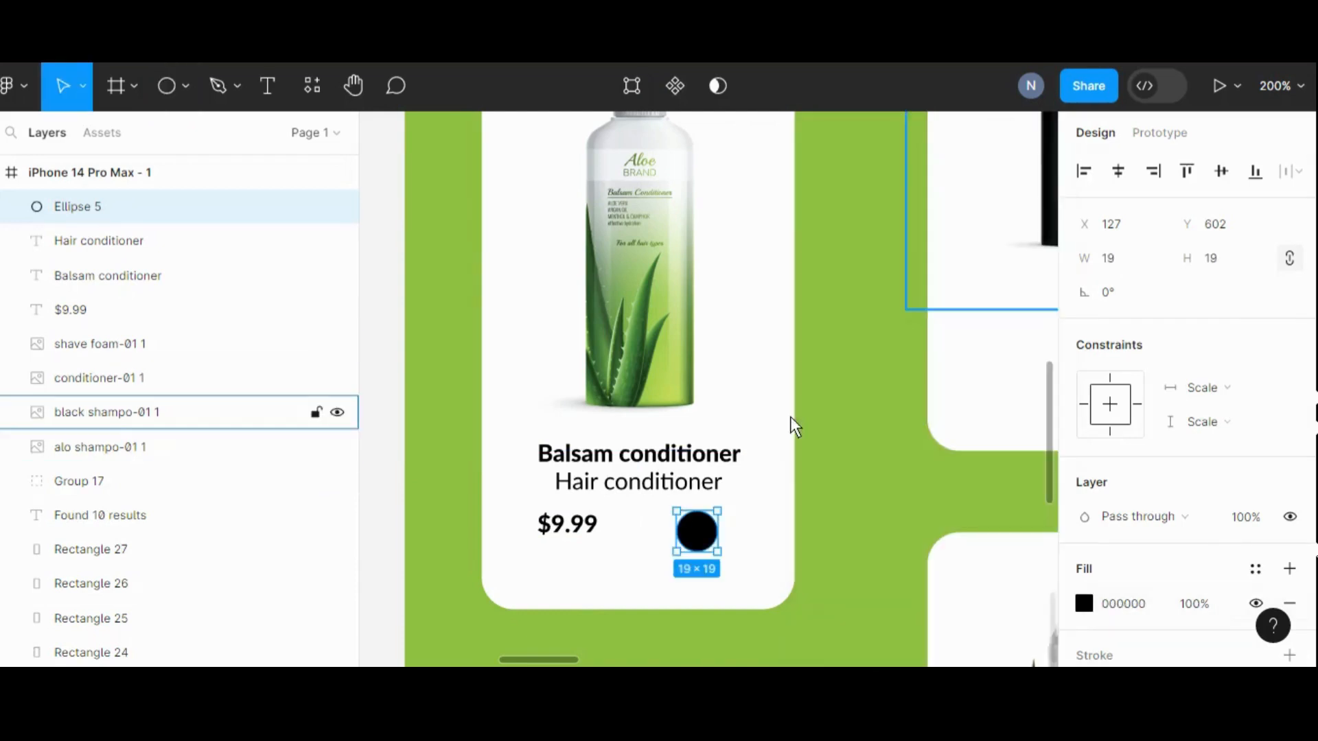
pyautogui.click(389, 451)
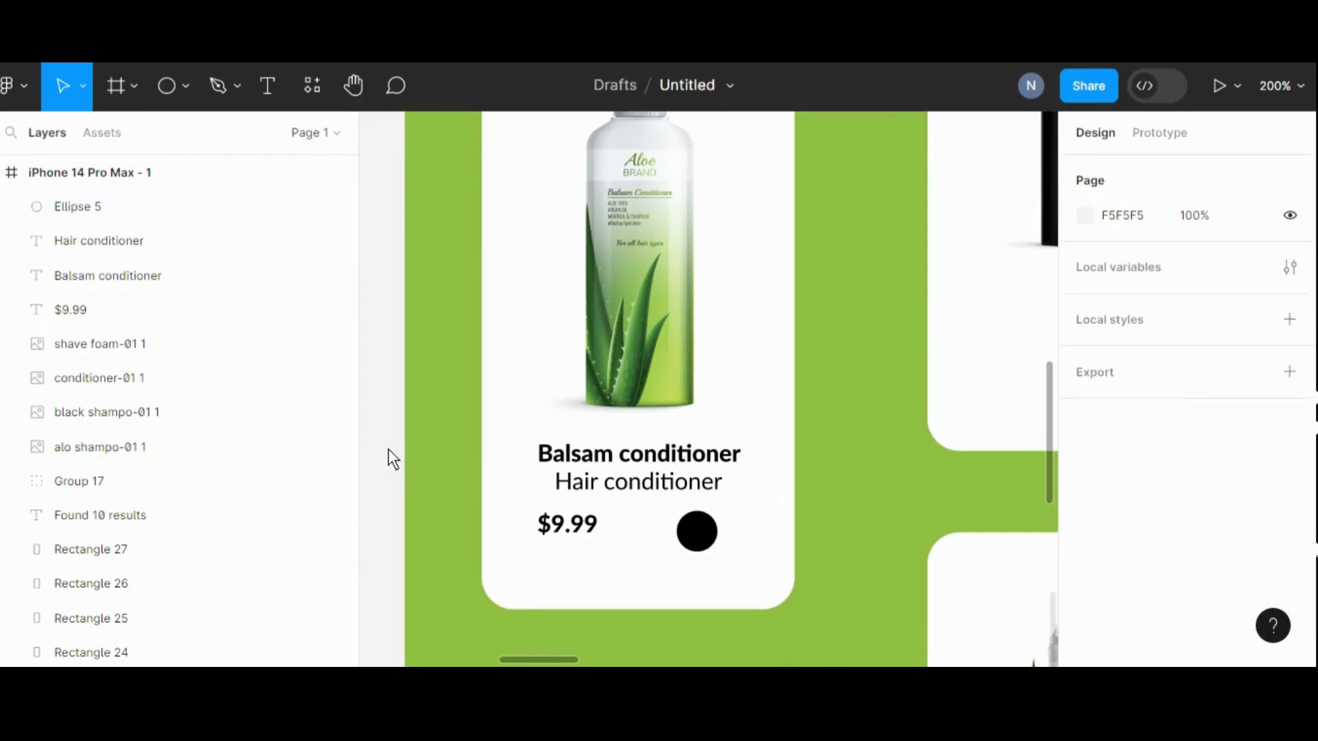
# - Insert the heart icon from the Feather Icons plugin by searching for "hea"
pyautogui.click(27, 88)
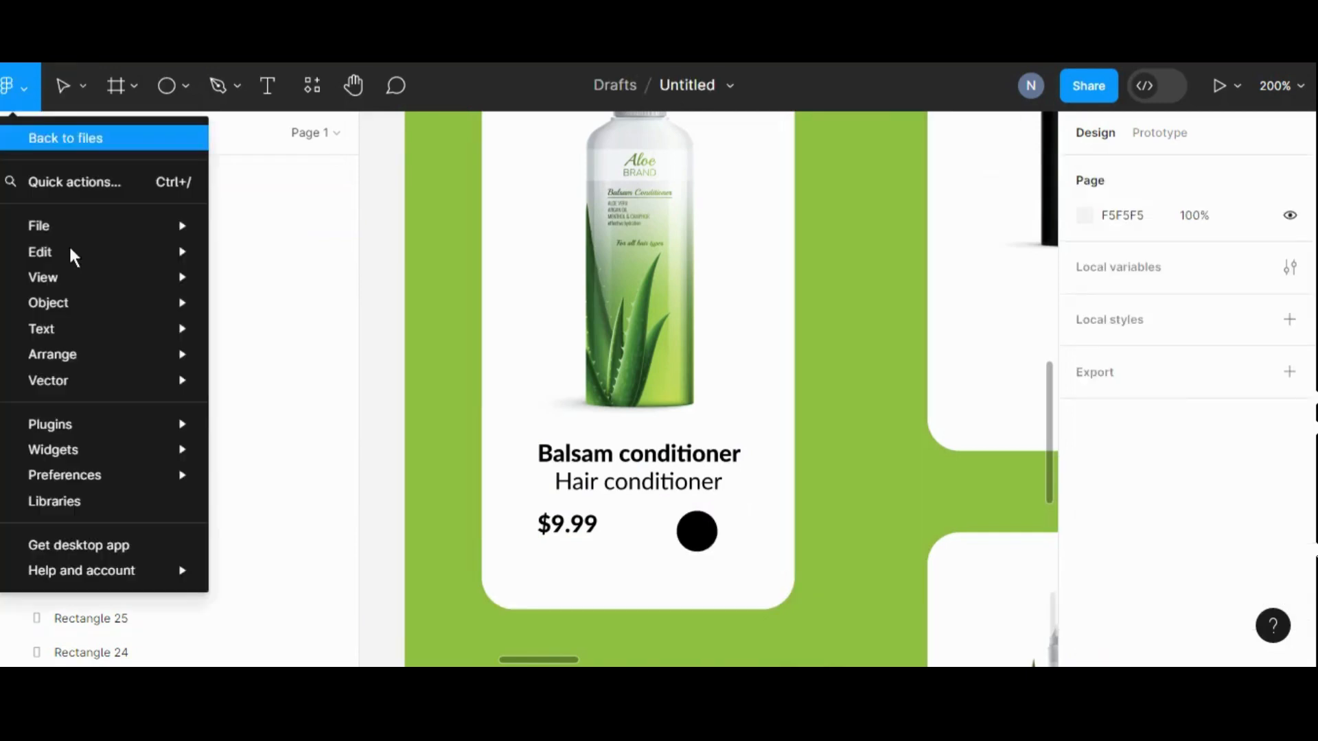
pyautogui.moveTo(83, 423)
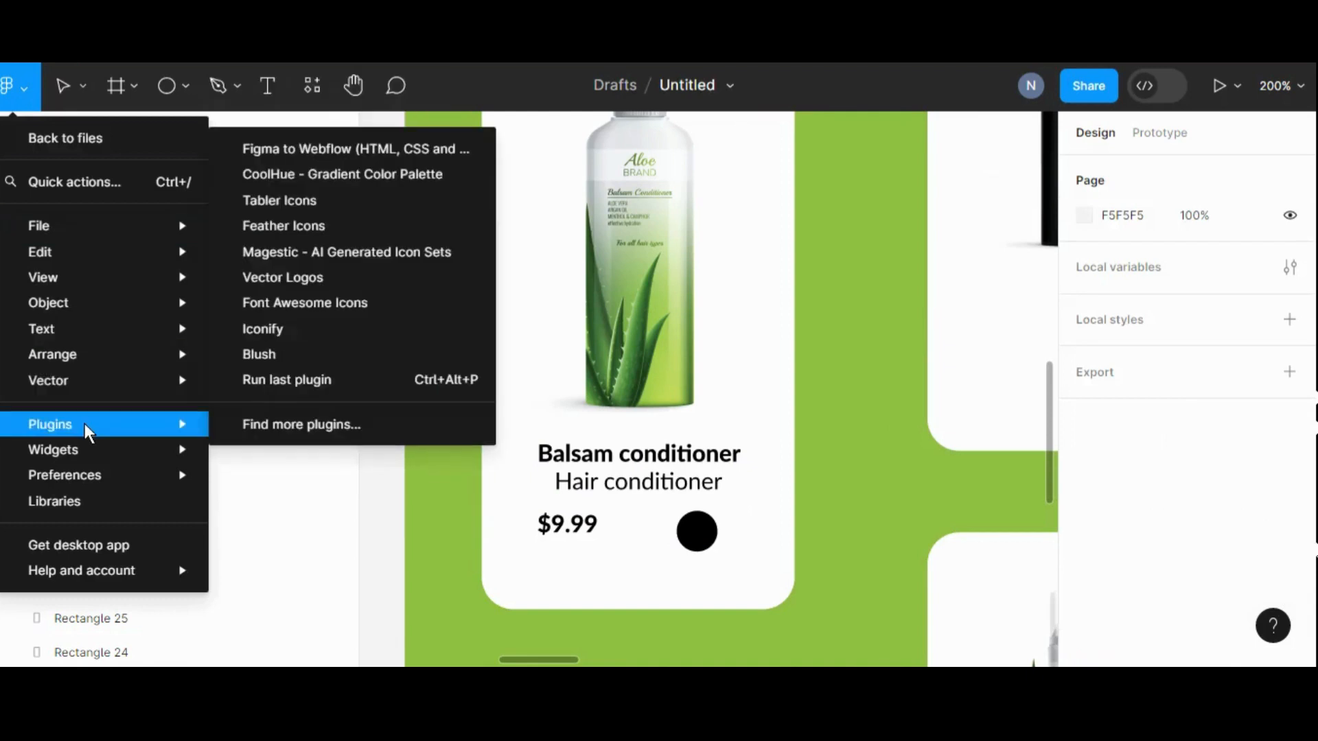
pyautogui.click(323, 226)
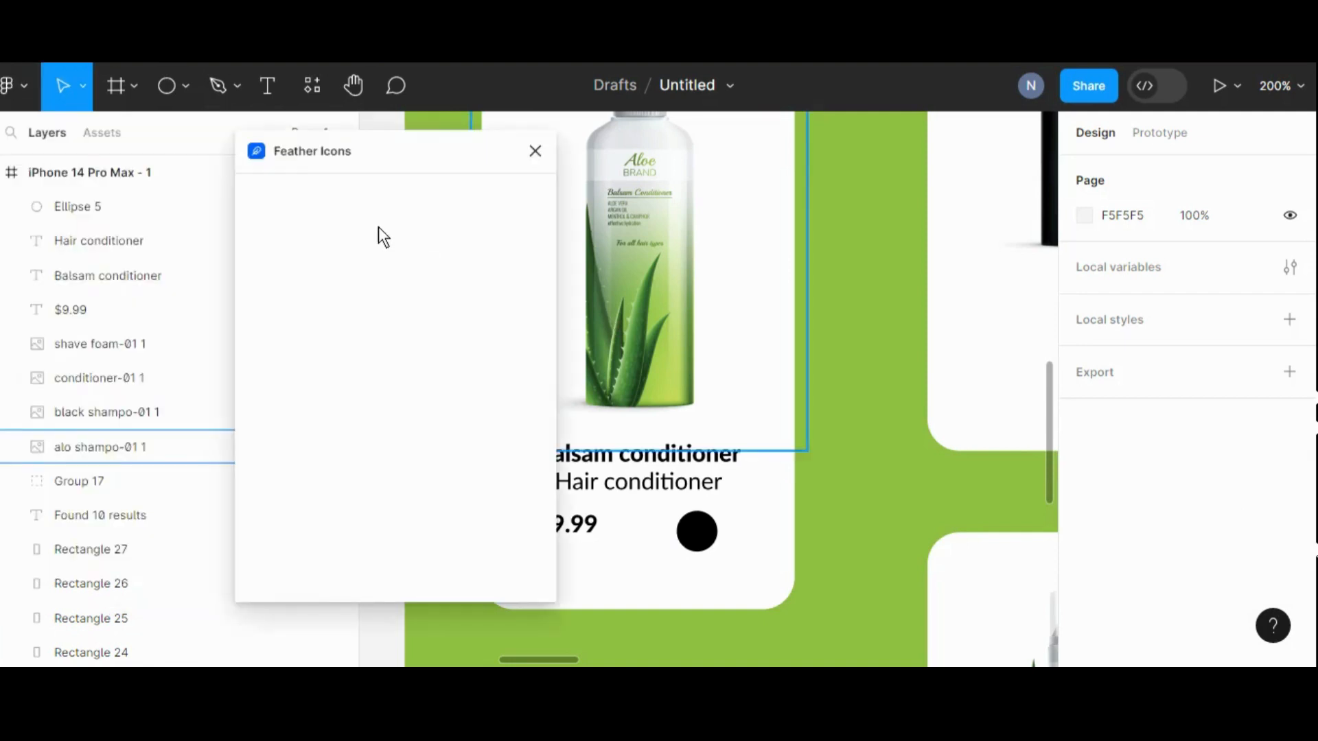
pyautogui.click(352, 196)
pyautogui.write('h')
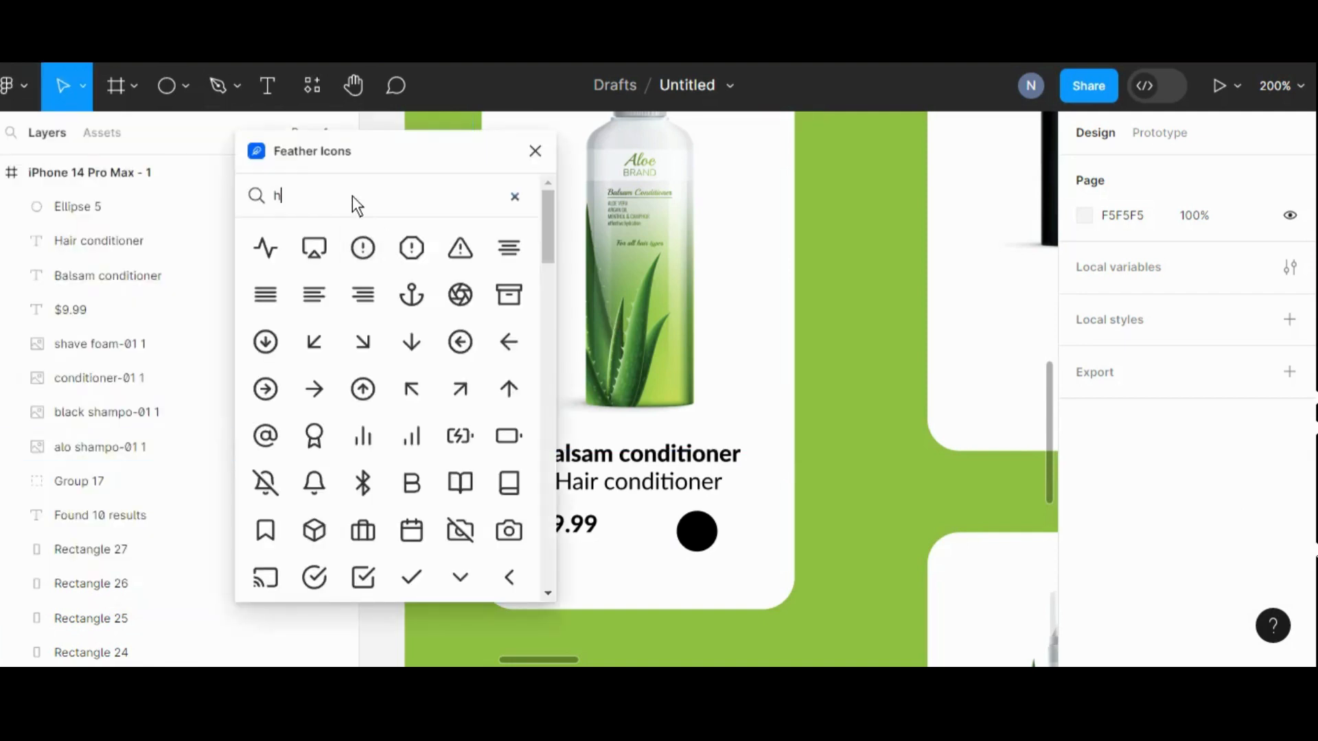
pyautogui.write('ea')
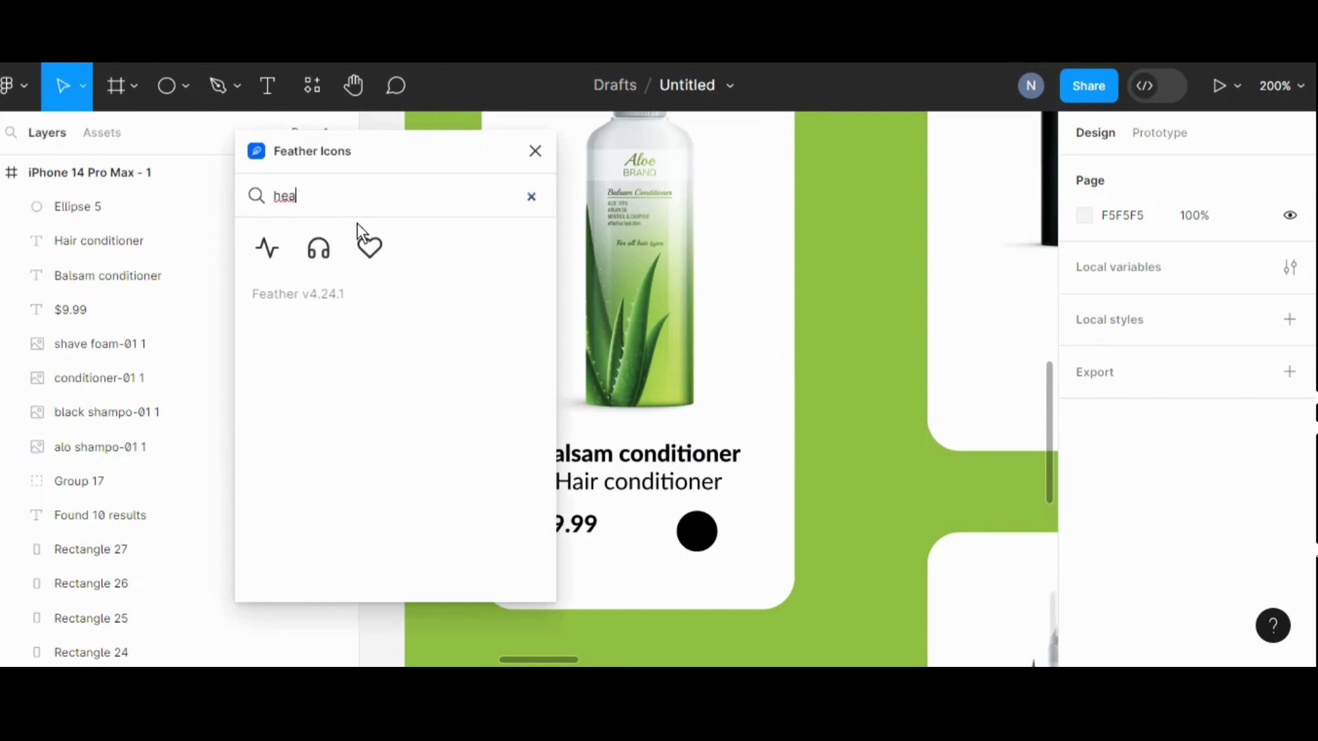
pyautogui.click(369, 250)
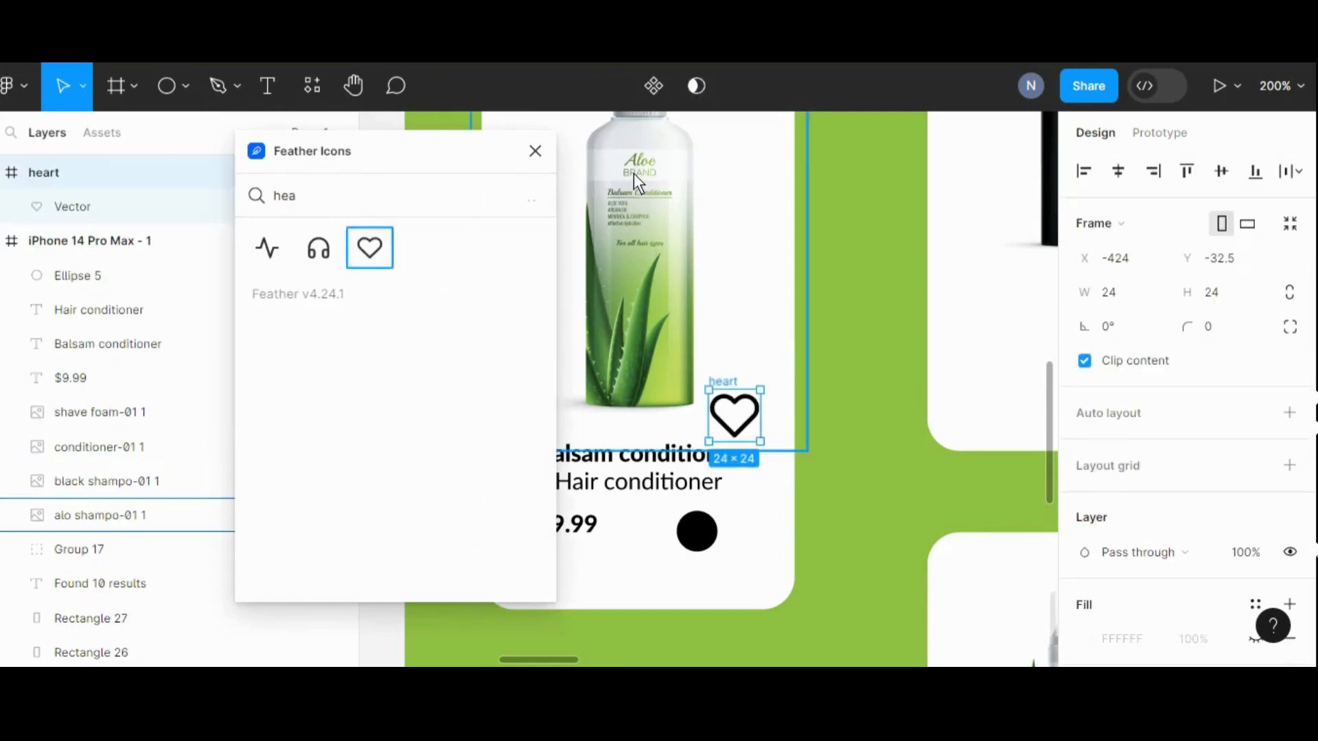
pyautogui.click(536, 151)
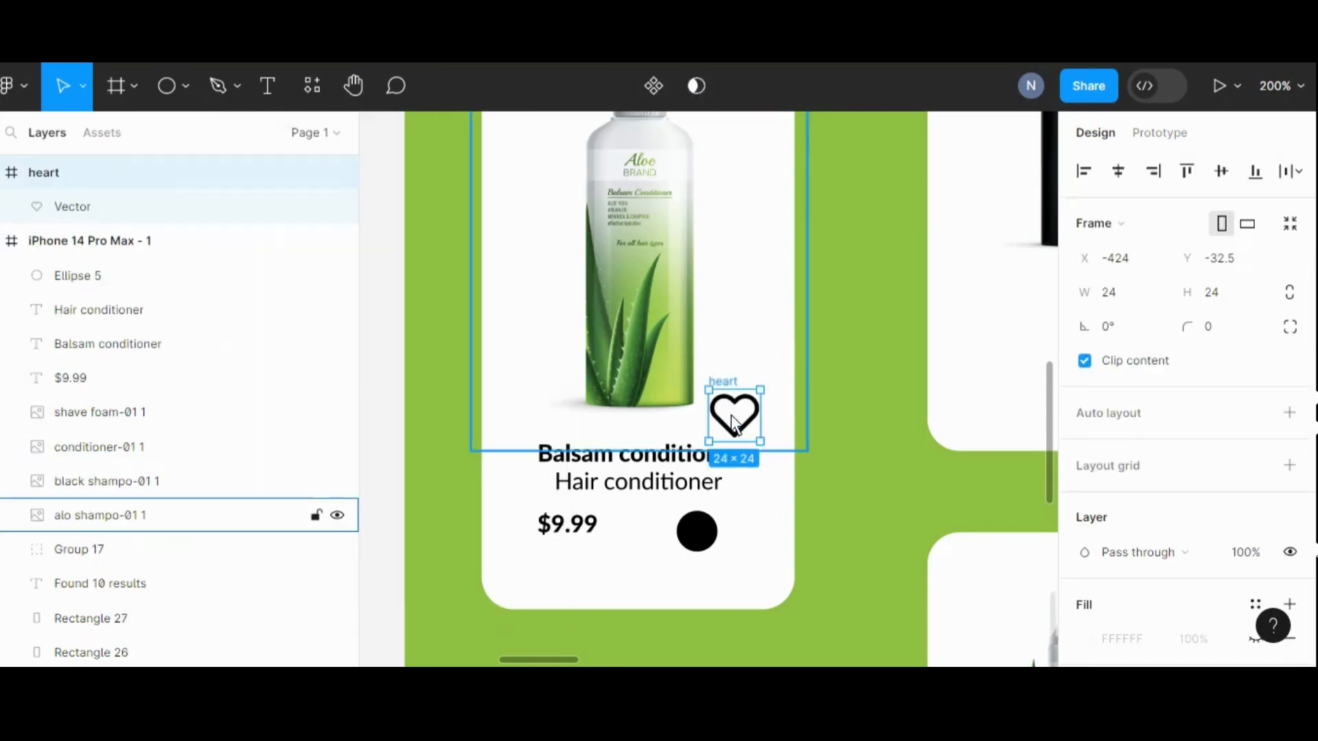
# - Move the heart icon onto the empty canvas beside the phone frame and ungroup it from its own frame
pyautogui.moveTo(745, 412); pyautogui.dragTo(407, 512)
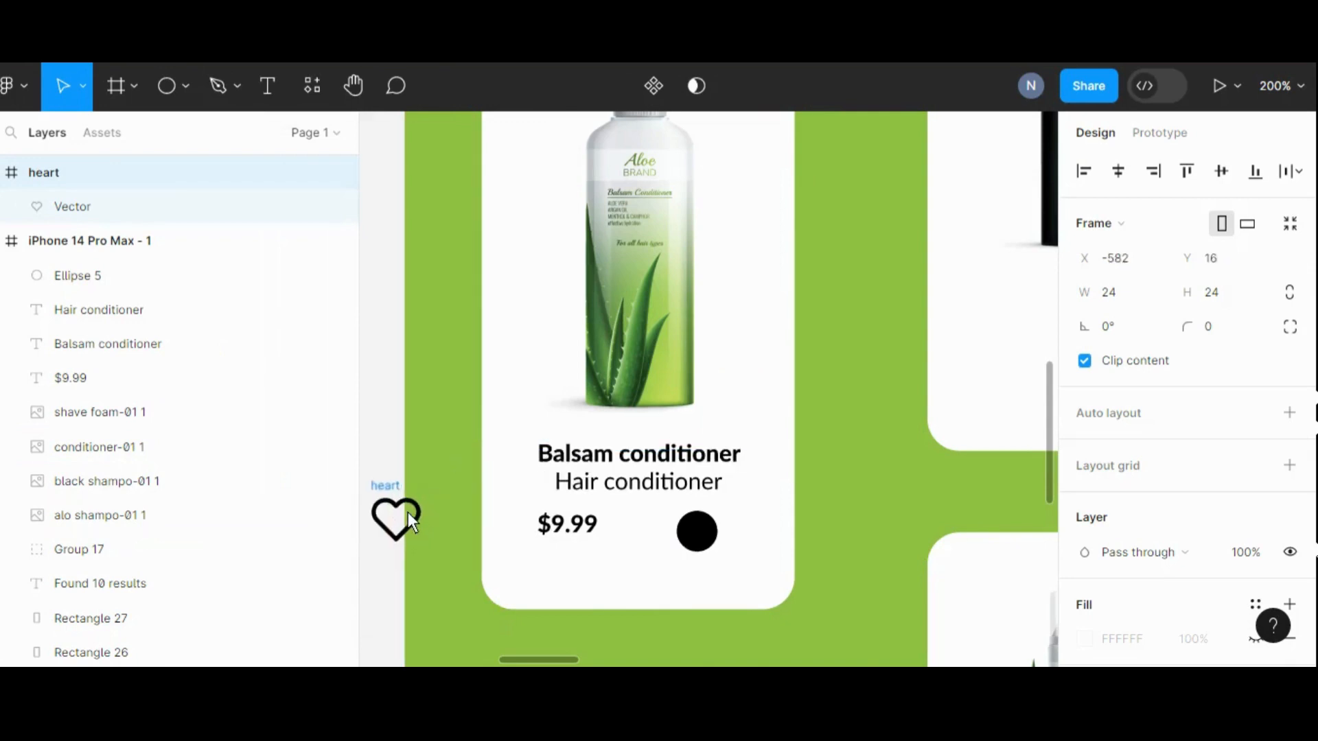
pyautogui.click(353, 85)
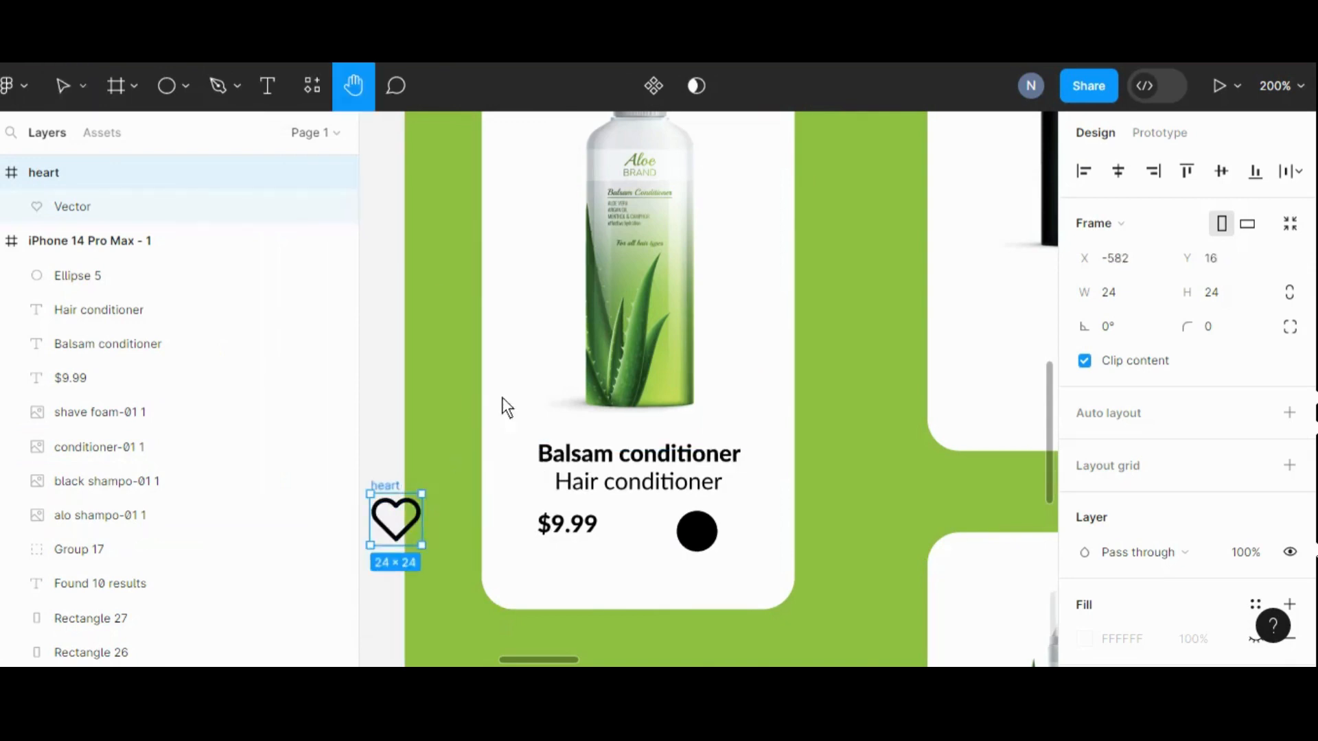
pyautogui.moveTo(503, 406); pyautogui.dragTo(603, 364)
pyautogui.click(67, 88)
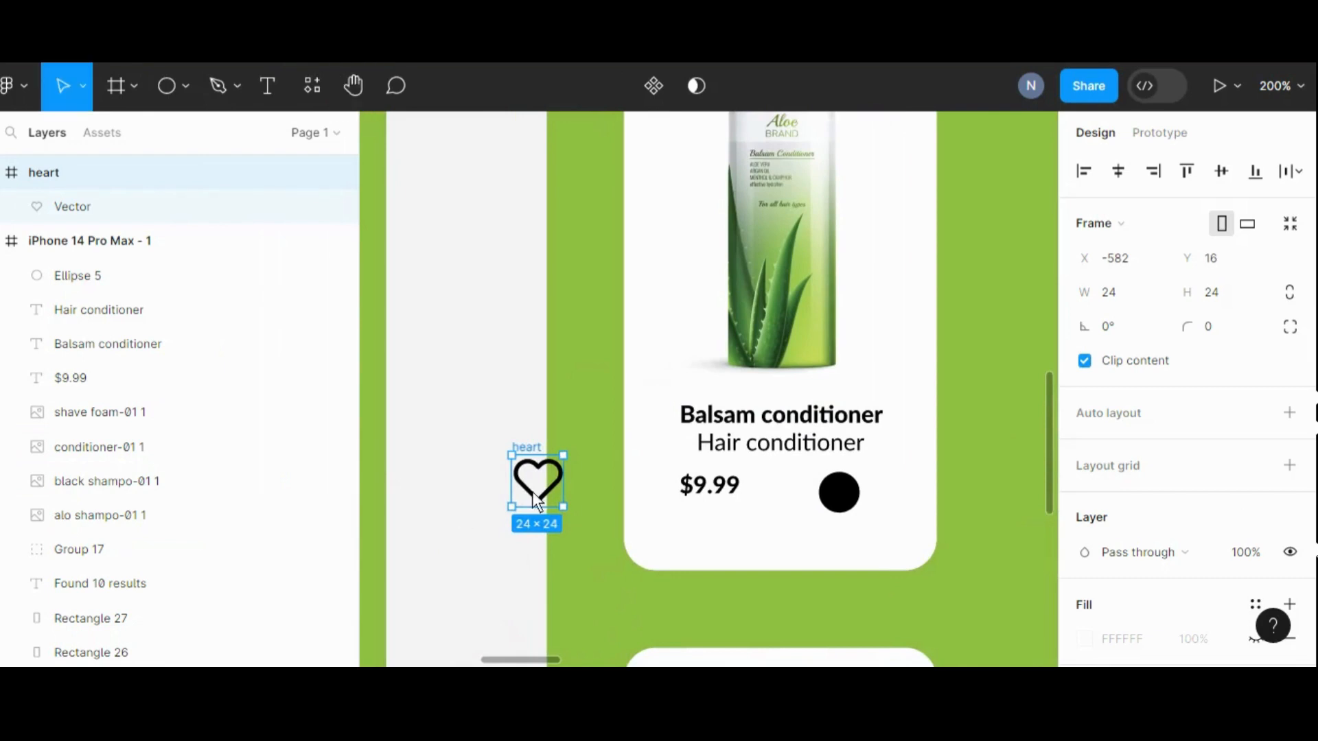
pyautogui.moveTo(534, 475); pyautogui.dragTo(492, 396)
pyautogui.rightClick(500, 407)
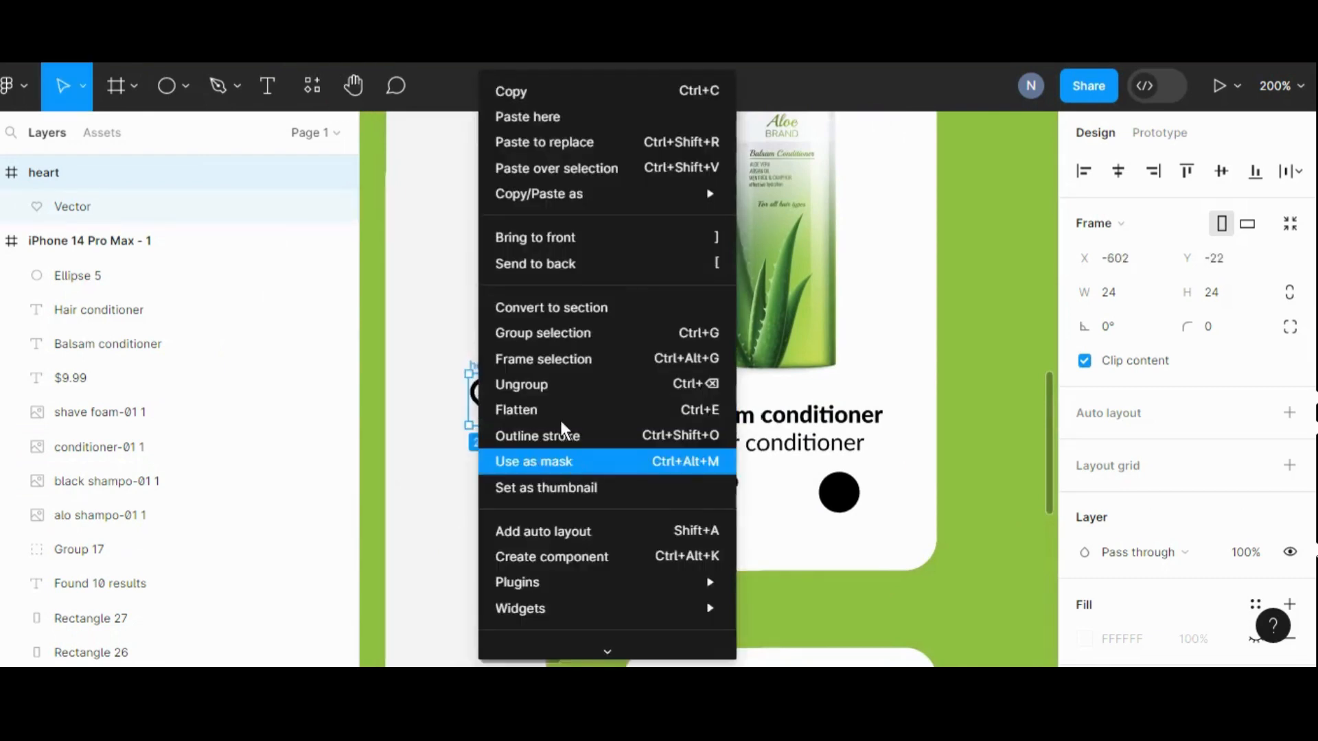
pyautogui.click(553, 388)
pyautogui.click(504, 423)
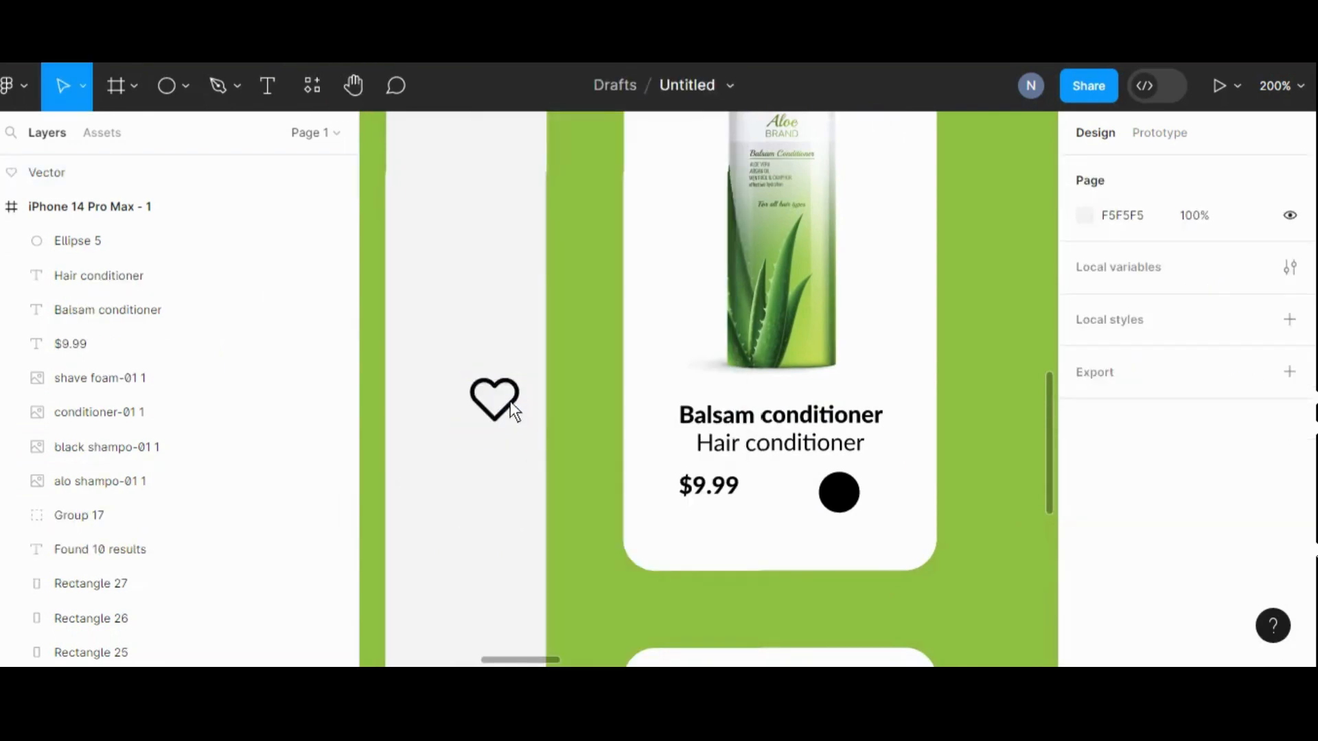
# - Remove the heart vector's stroke and give it a white FFFFFF fill
pyautogui.click(509, 402)
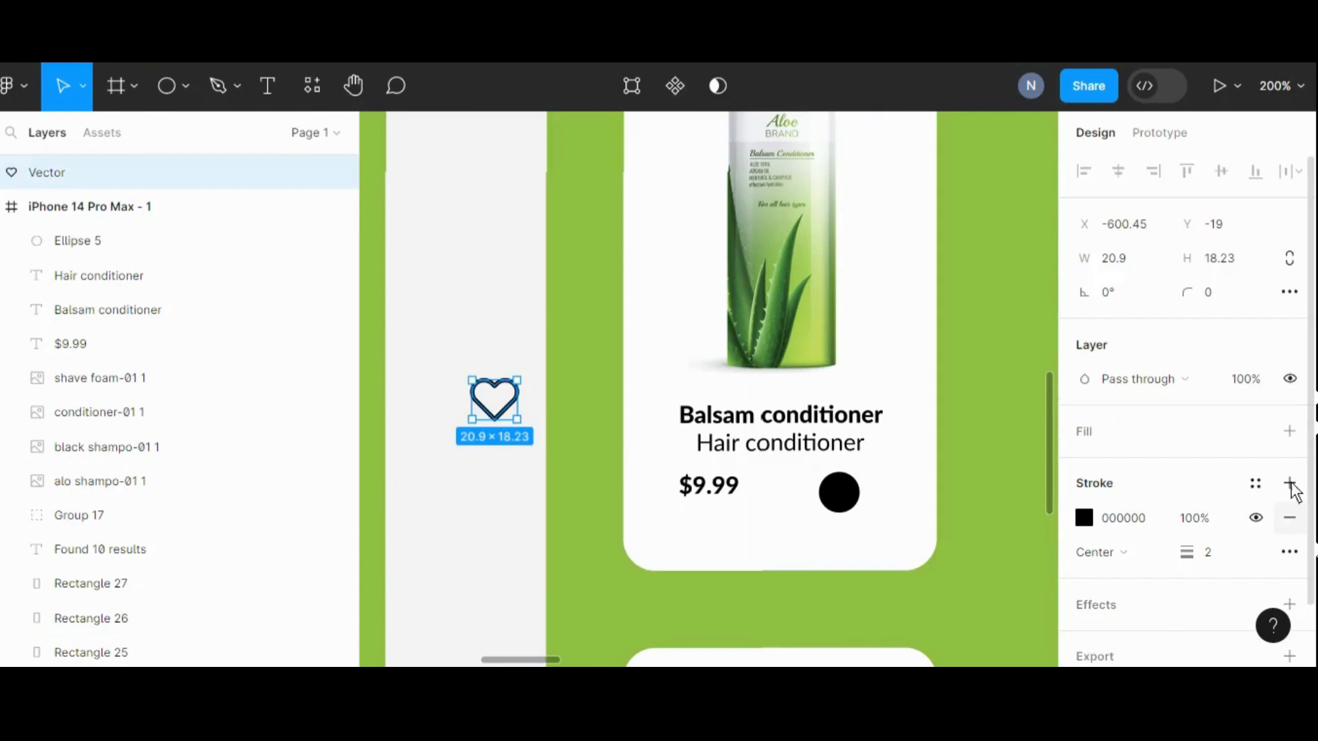
pyautogui.click(1289, 517)
pyautogui.click(1288, 433)
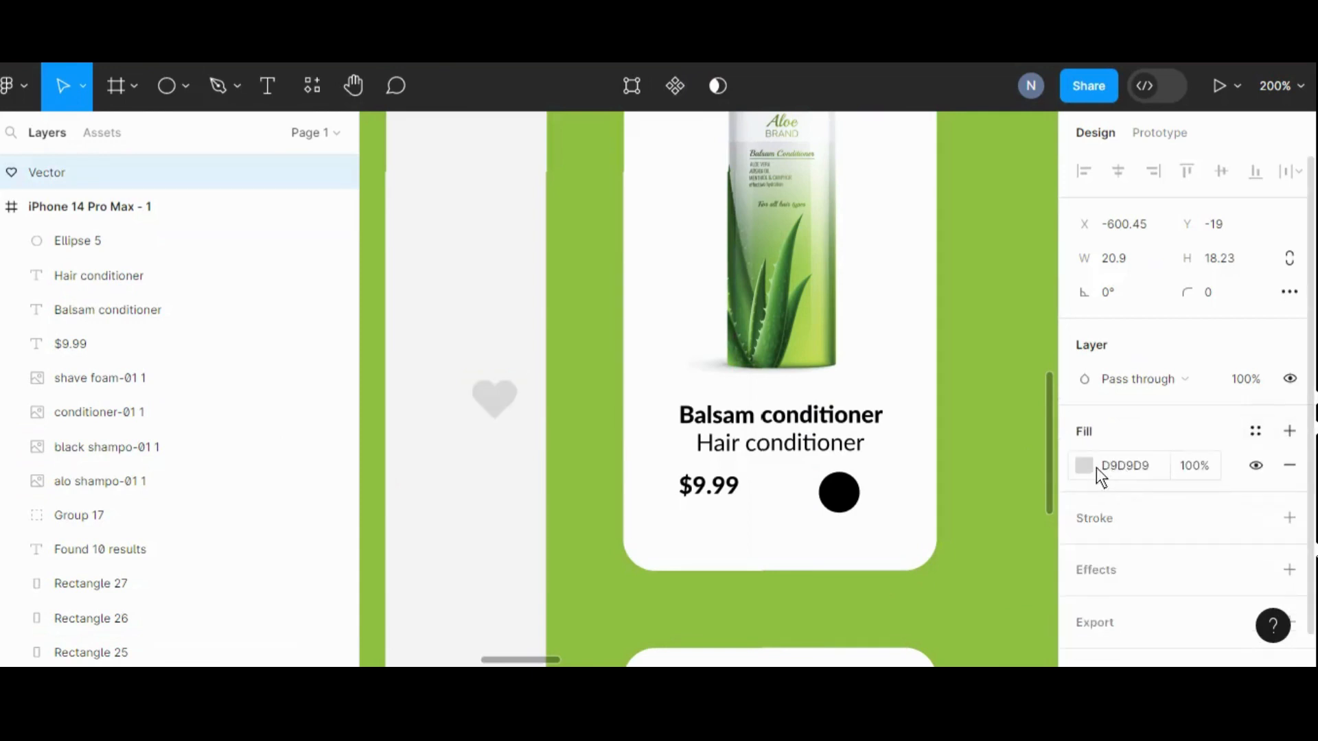
pyautogui.click(1085, 466)
pyautogui.write('FFFFFF')
pyautogui.press('Return')
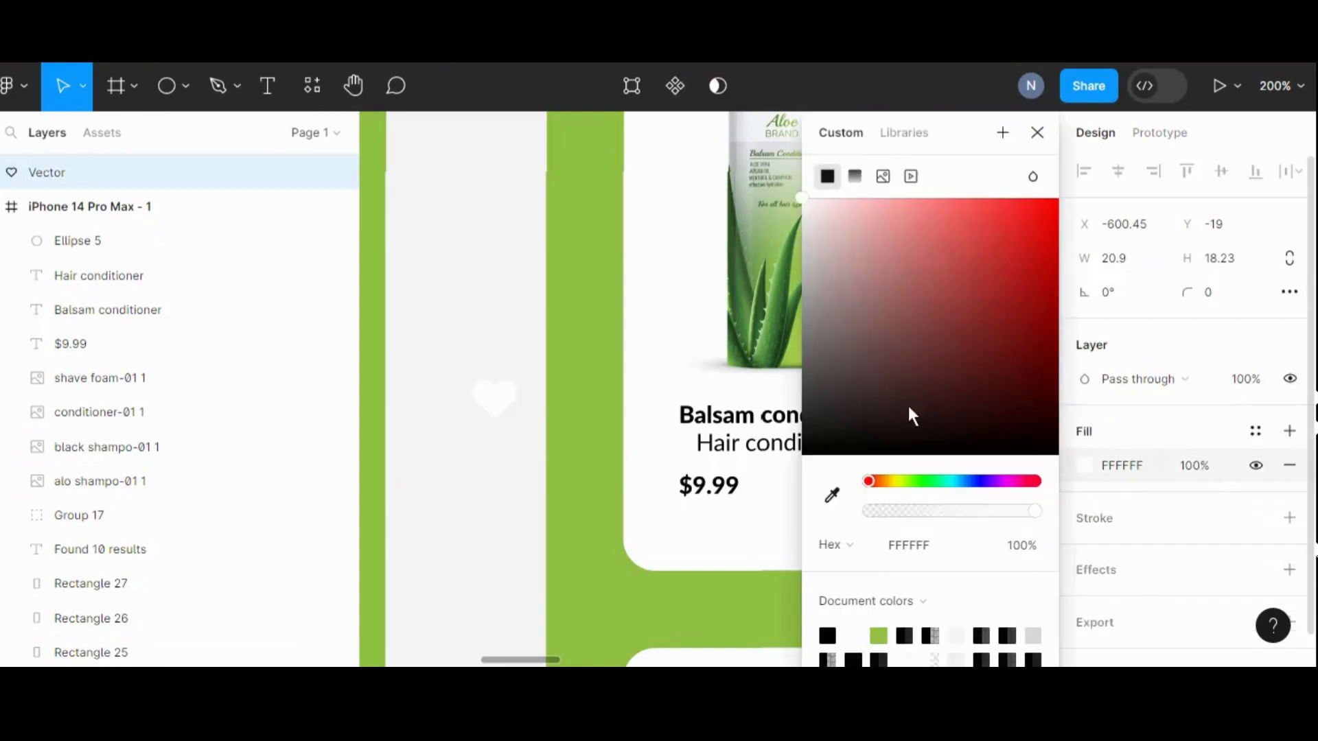
pyautogui.click(1037, 132)
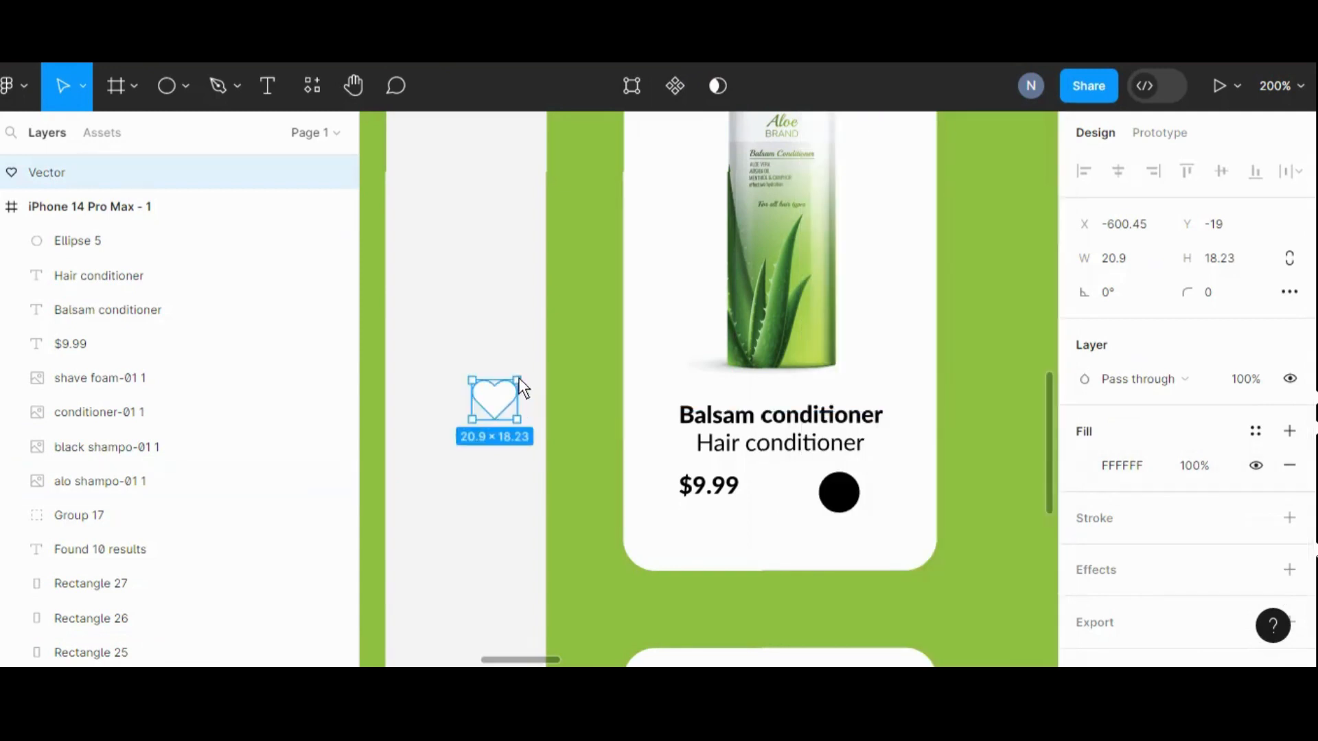
# - Scale the white heart down to about 11 × 10 and place it inside the black circle
pyautogui.moveTo(518, 382); pyautogui.dragTo(861, 501)
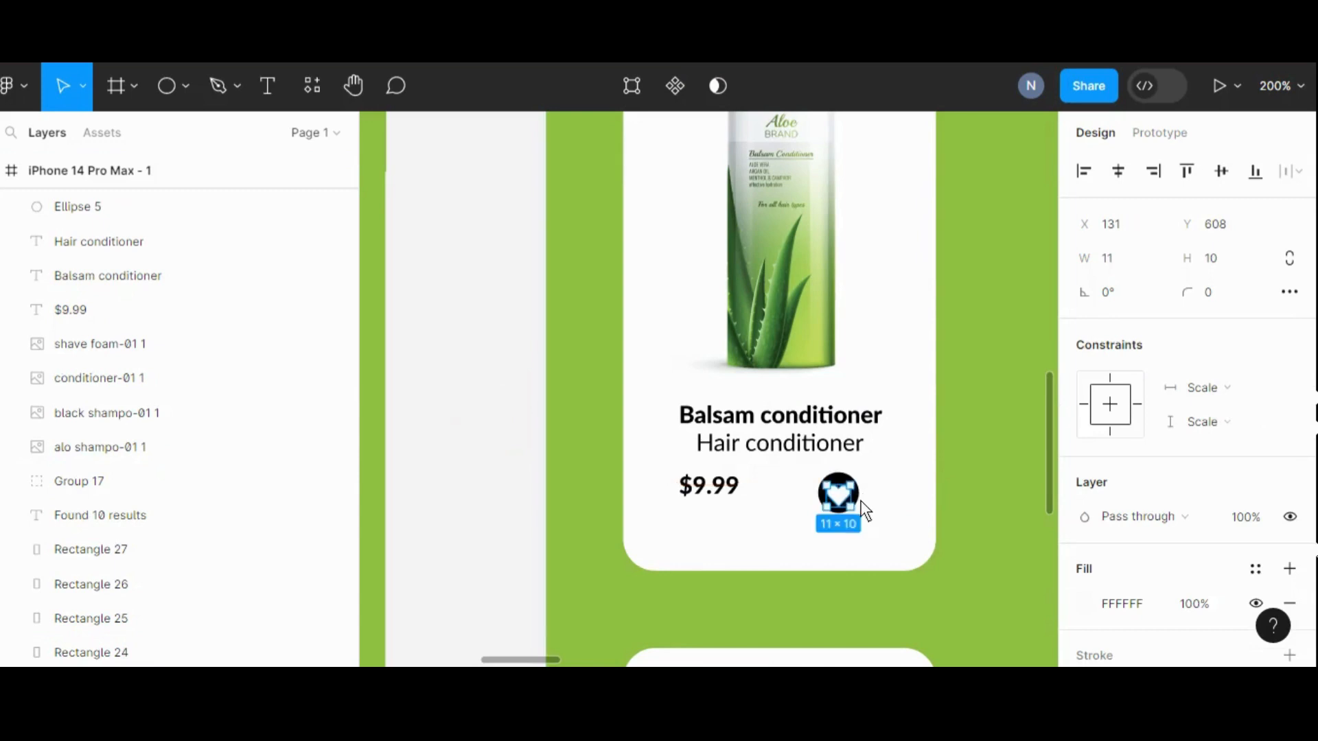
pyautogui.hotkey('ctrl', '=')
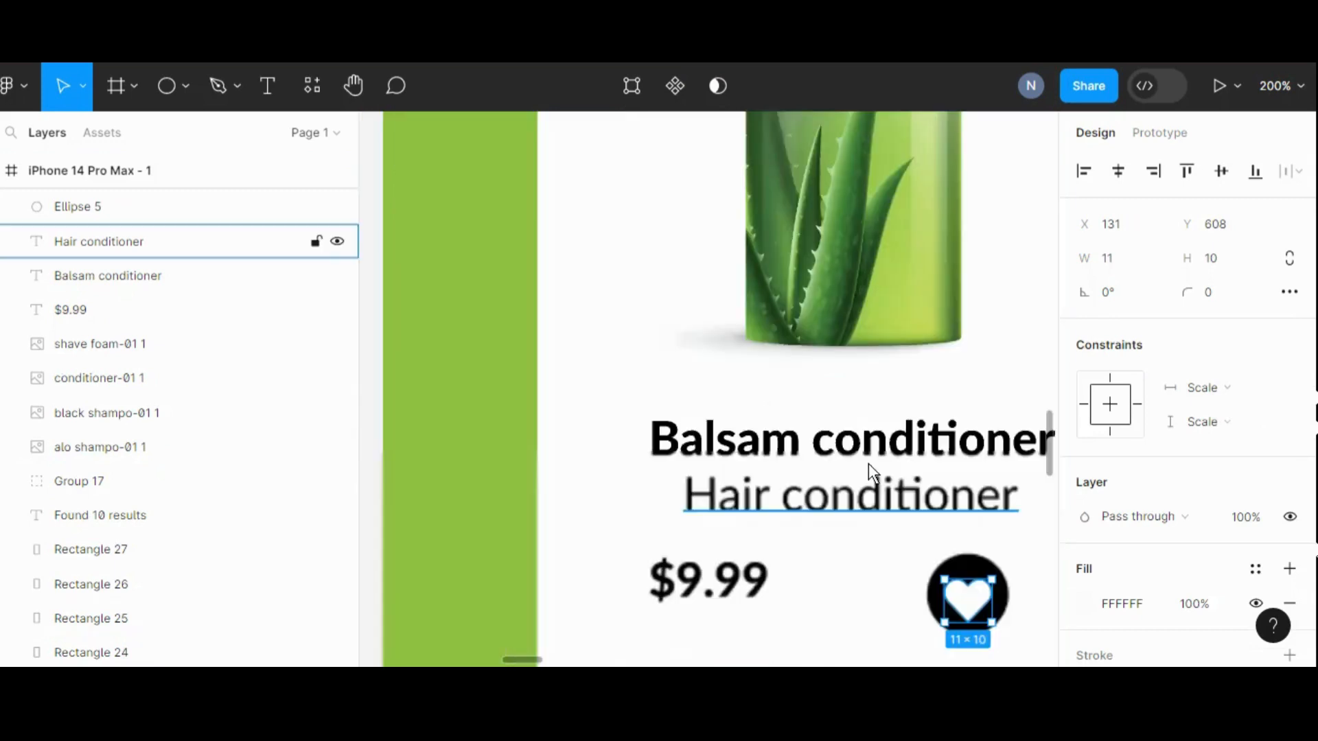
pyautogui.click(354, 91)
pyautogui.moveTo(786, 507); pyautogui.dragTo(644, 325)
pyautogui.click(62, 87)
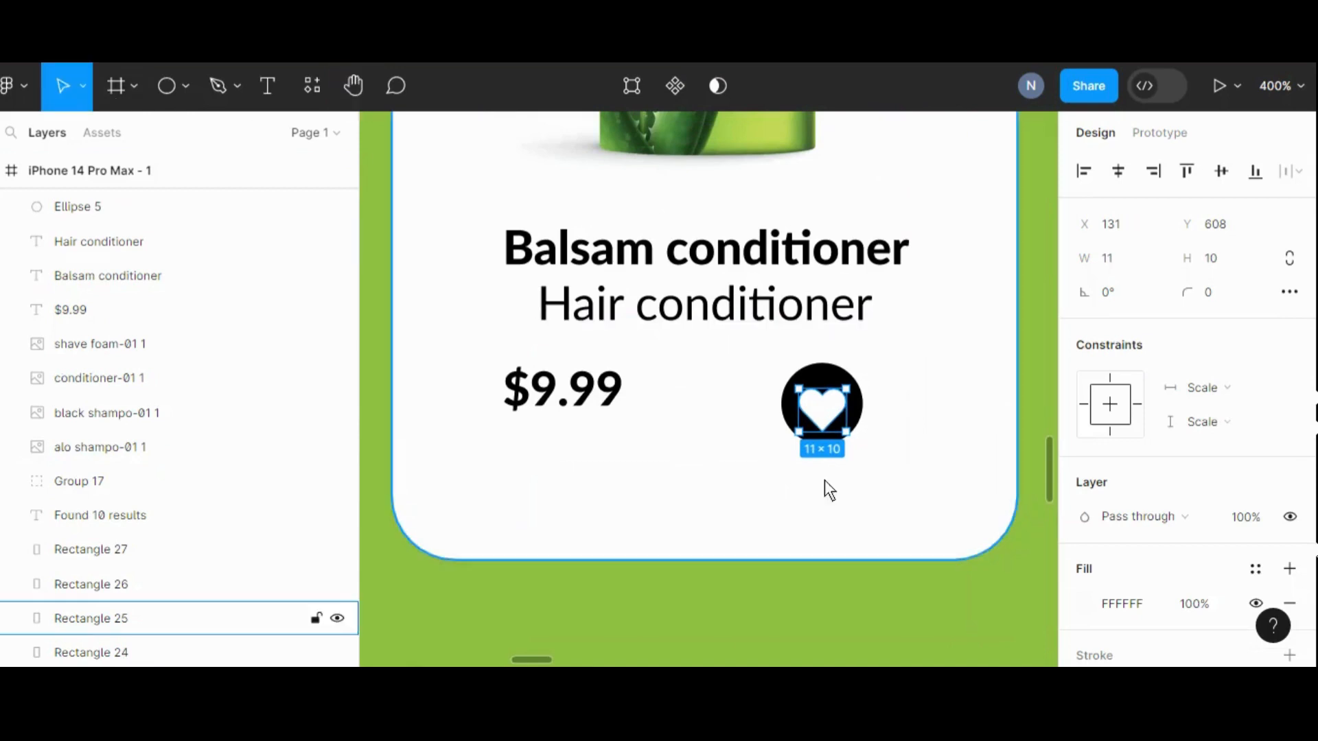
pyautogui.click(372, 522)
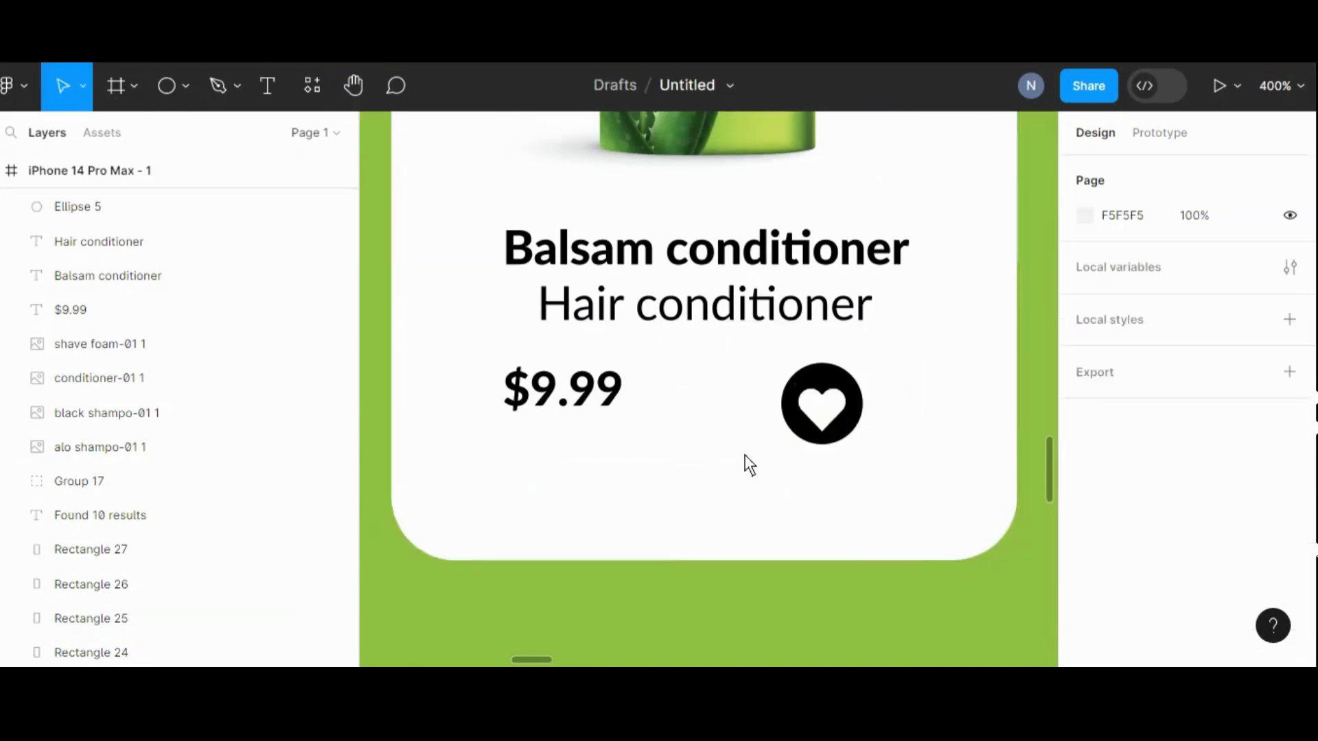
# - Centre the heart within the black circle and group the two shapes
pyautogui.click(854, 414)
pyautogui.keyDown('shift'); pyautogui.click(821, 410); pyautogui.keyUp('shift')
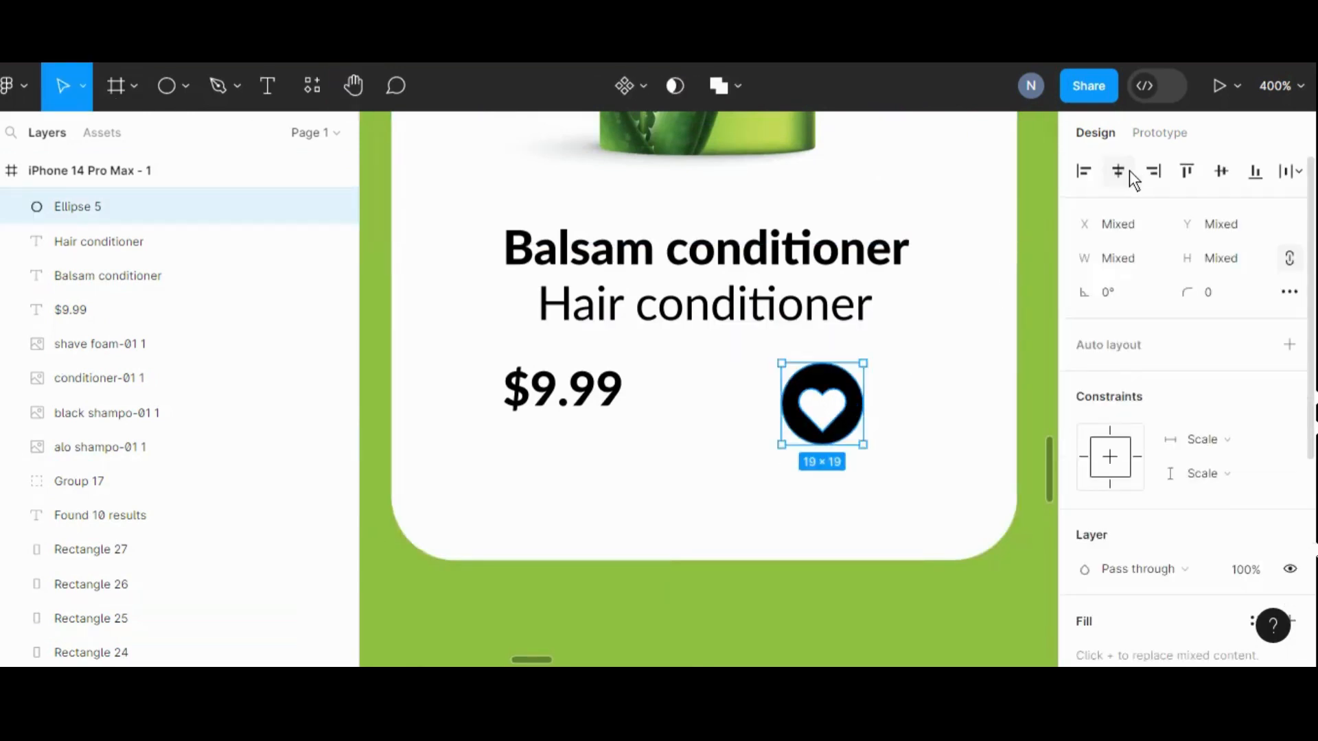
pyautogui.rightClick(827, 409)
pyautogui.click(870, 332)
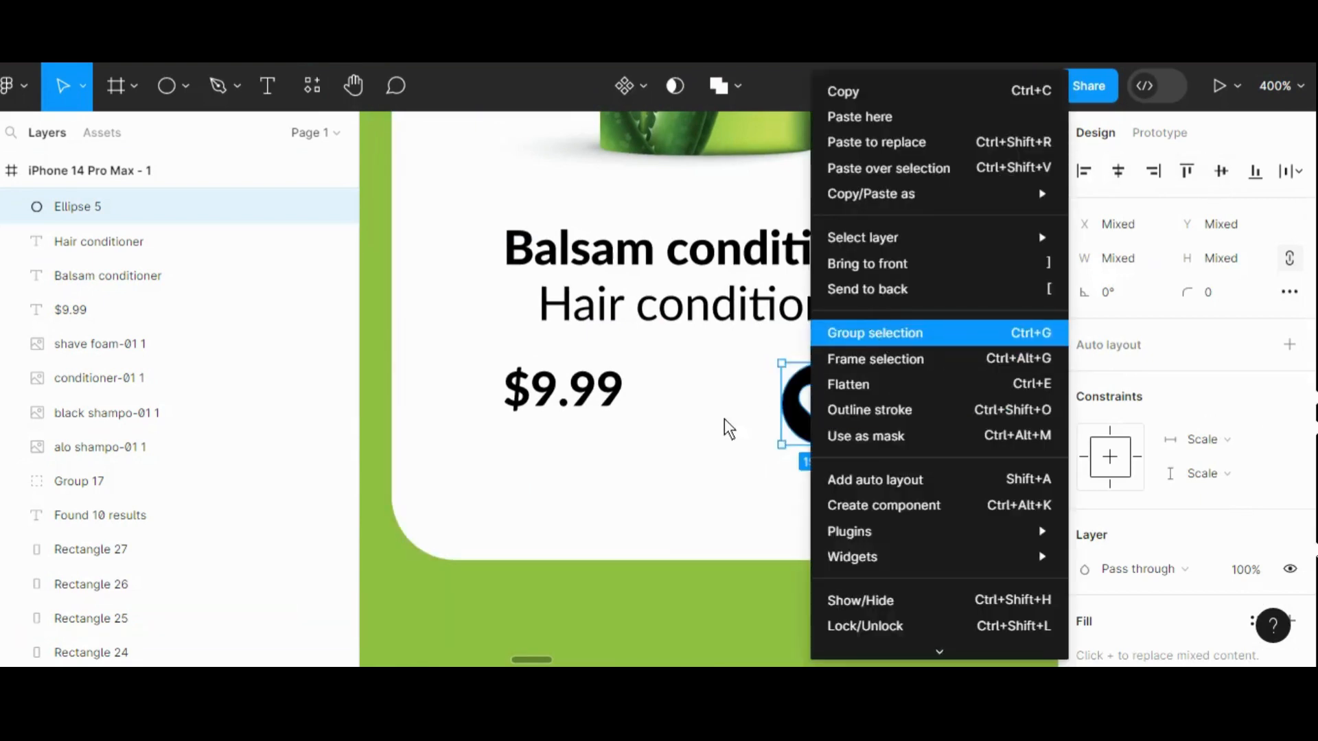
# - Shift the heart badge flush with the product name's right edge and lower the "$9.99" price level with the badge
pyautogui.moveTo(821, 423); pyautogui.dragTo(869, 424)
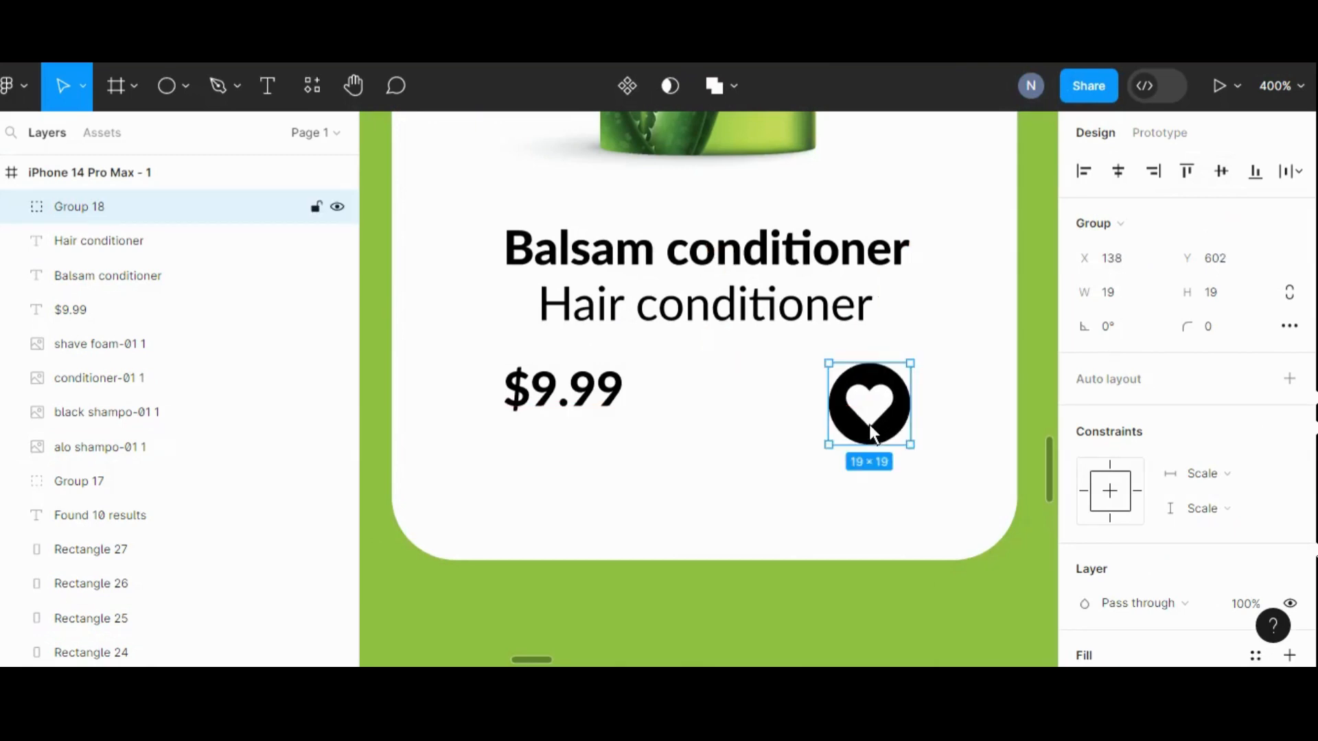
pyautogui.moveTo(583, 408); pyautogui.dragTo(583, 409)
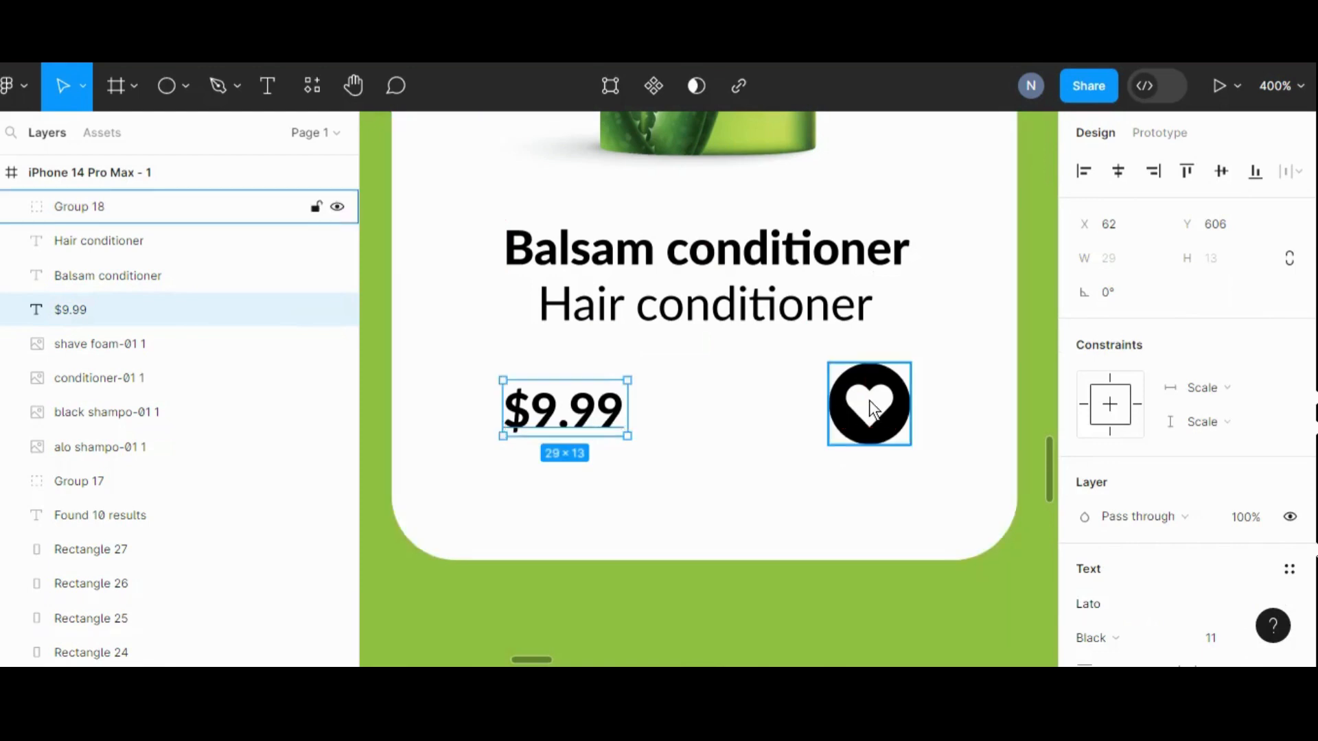
# - Shrink the heart badge to 16 × 16 and nudge it up to Y 603
pyautogui.click(906, 371)
pyautogui.moveTo(912, 364); pyautogui.dragTo(898, 379)
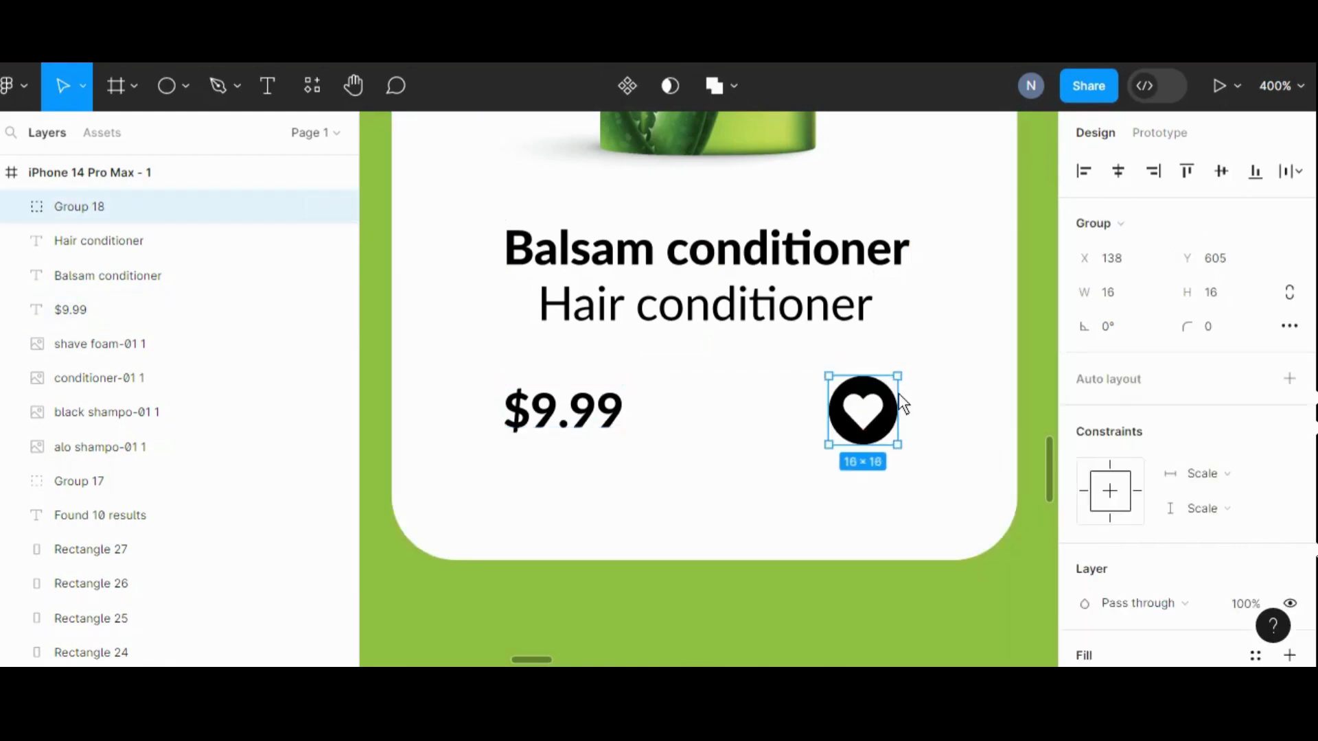
pyautogui.press('Up')
pyautogui.press('Up')
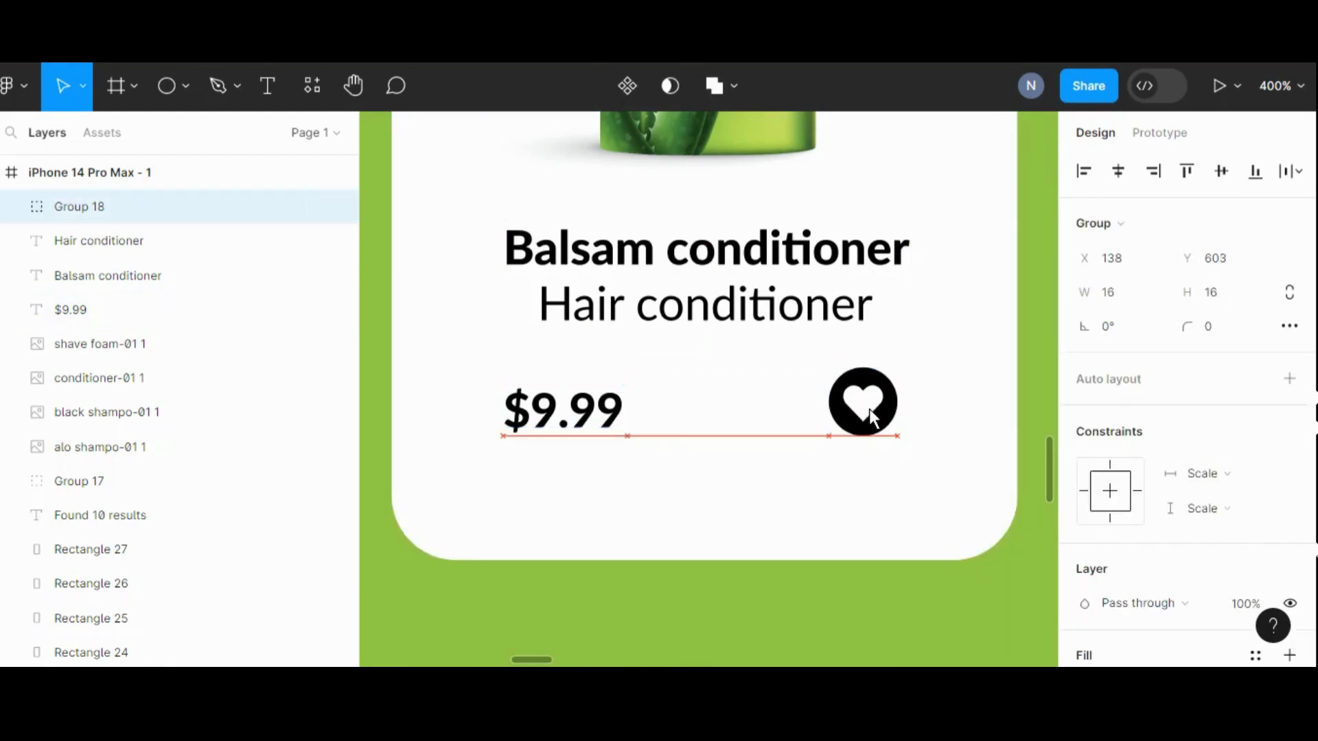
# - Align the vertical centres of the heart badge and the "$9.99" price
pyautogui.keyDown('shift'); pyautogui.click(589, 399); pyautogui.keyUp('shift')
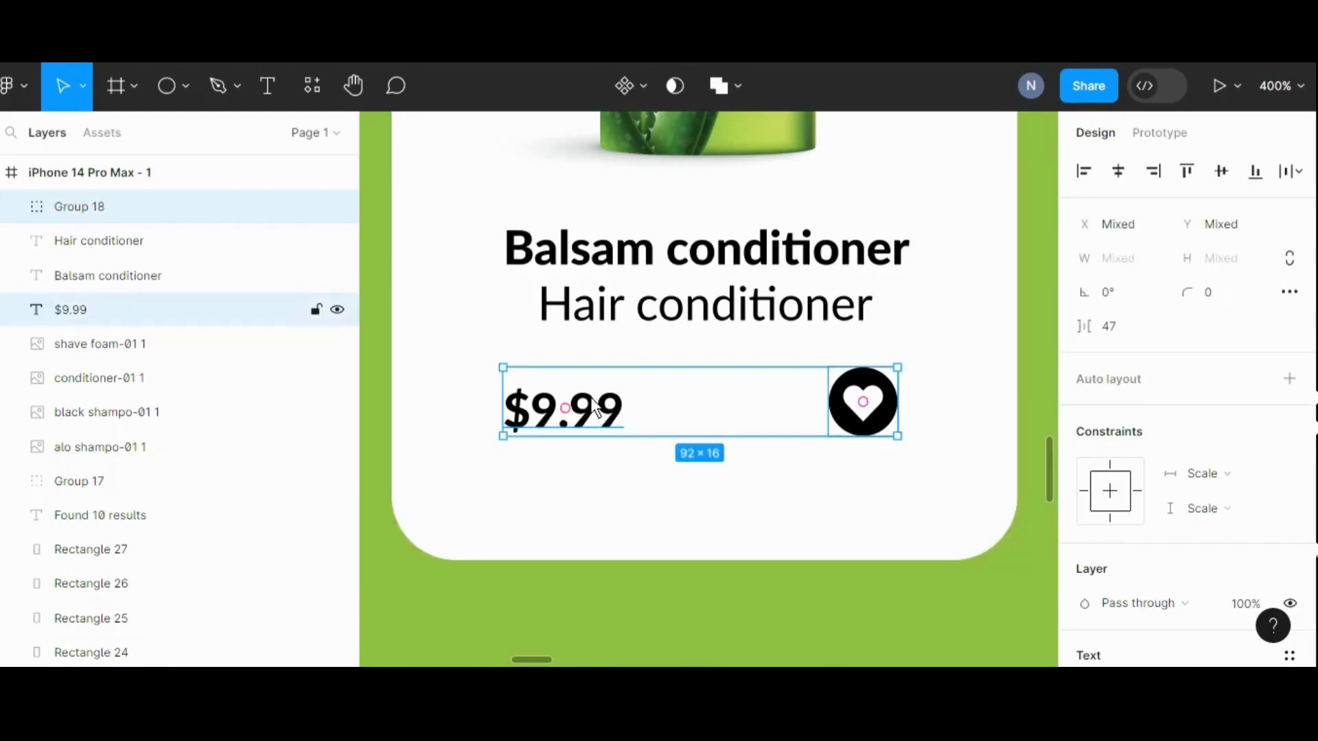
pyautogui.click(1220, 177)
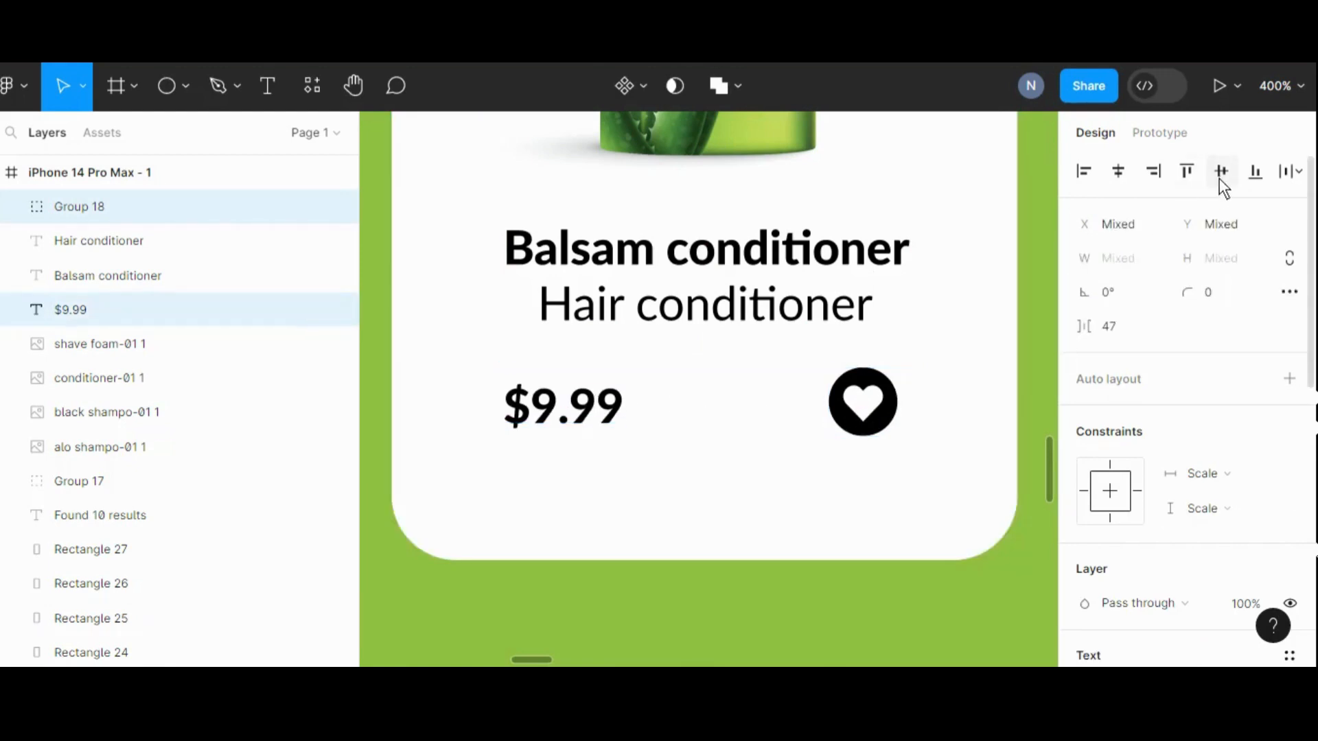
pyautogui.click(377, 371)
# - Lock the pump bottle image and the white card rectangle behind it
pyautogui.hotkey('shift', '0')
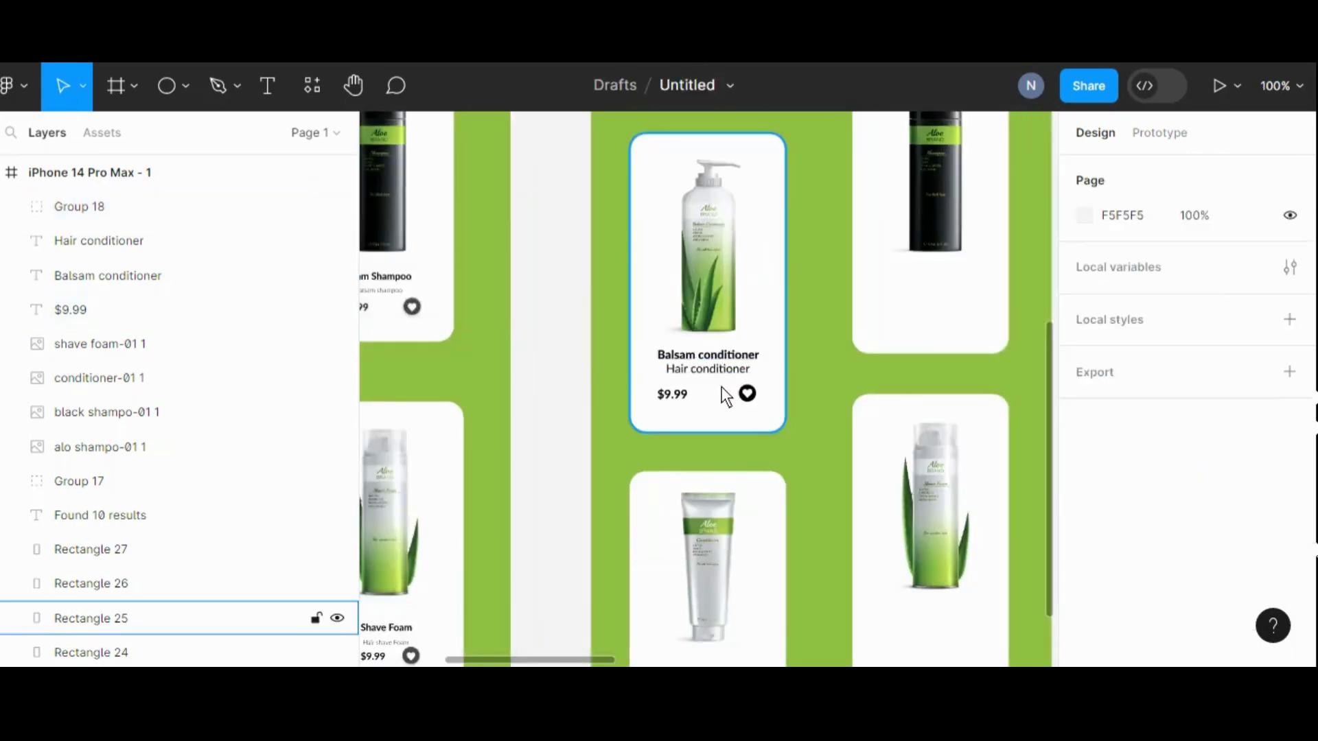
pyautogui.press('-')
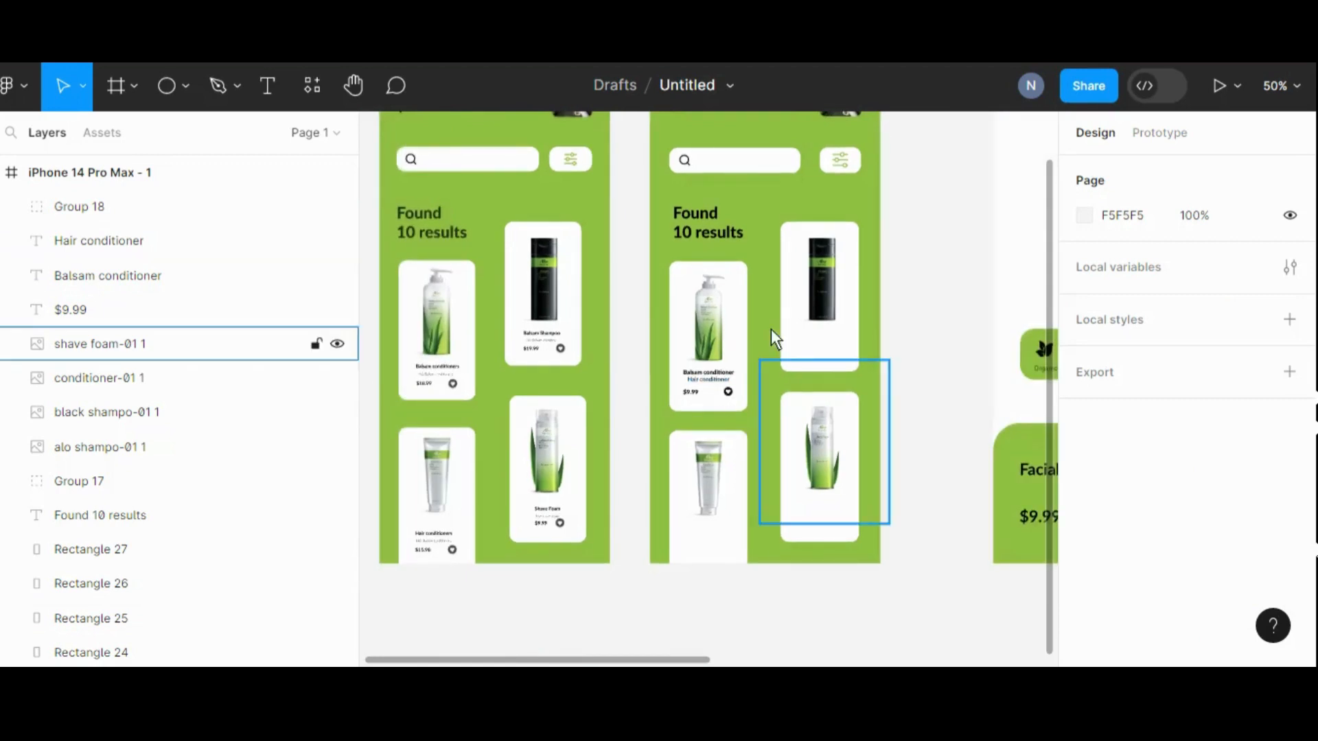
pyautogui.click(742, 402)
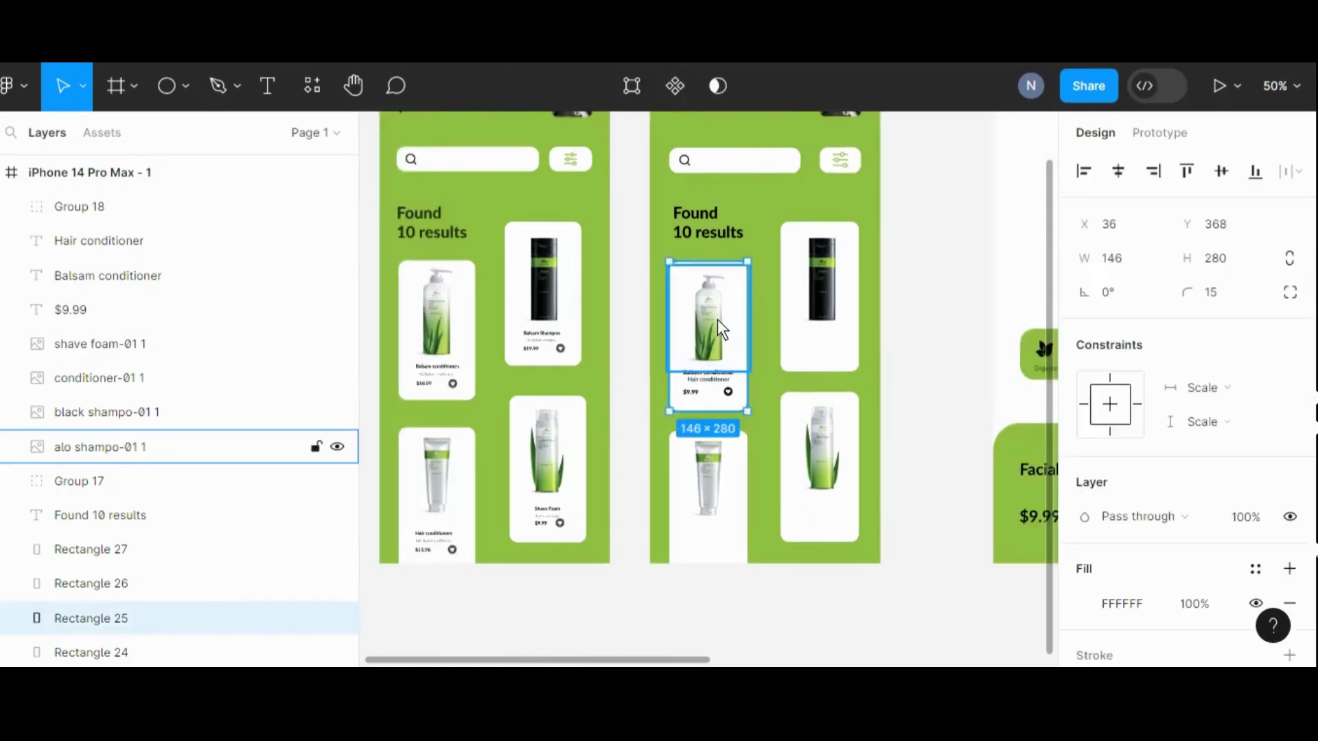
pyautogui.keyDown('shift'); pyautogui.click(708, 319); pyautogui.keyUp('shift')
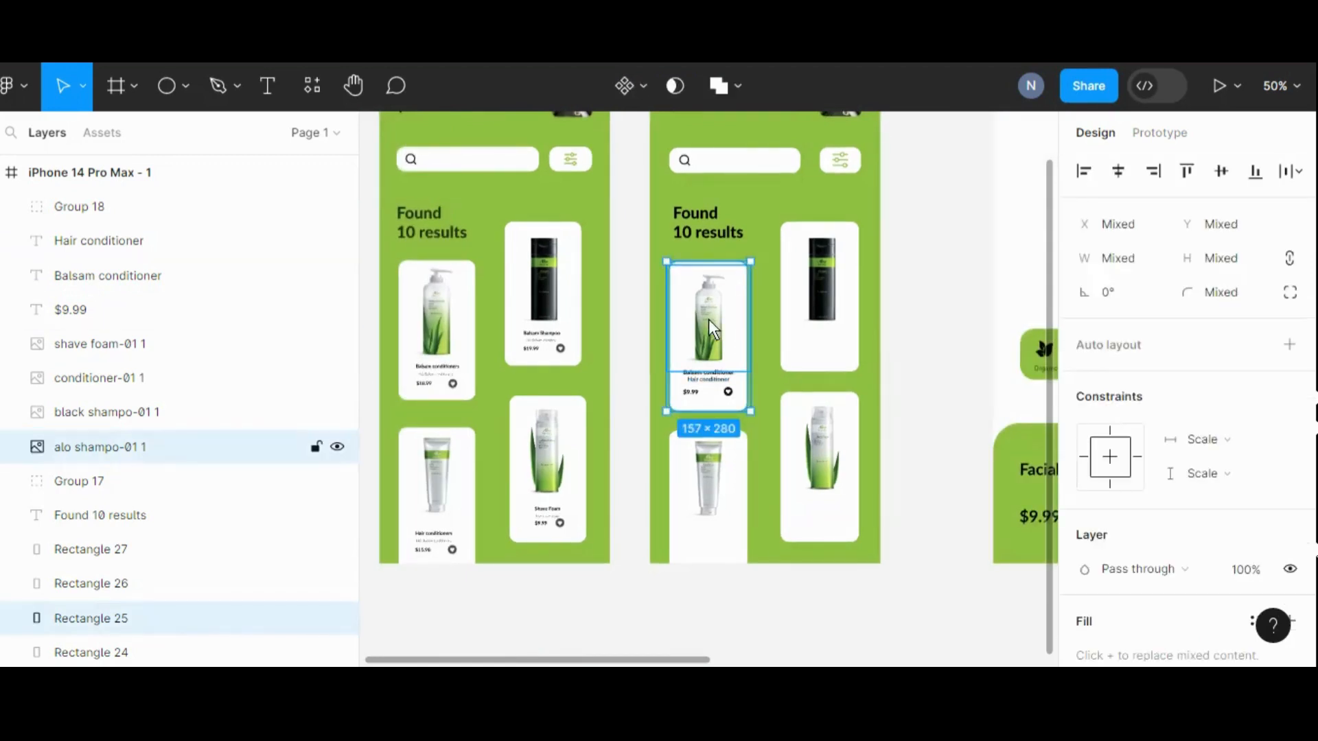
pyautogui.click(315, 448)
pyautogui.click(315, 618)
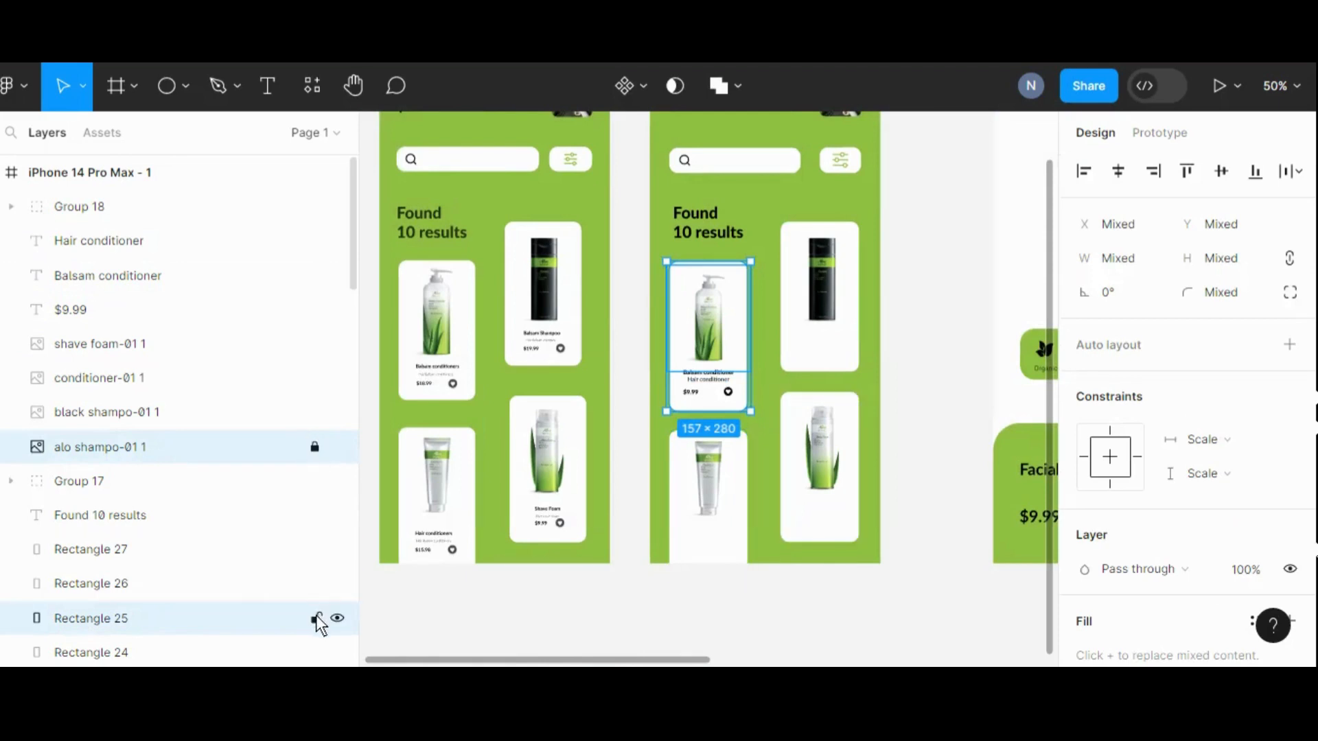
pyautogui.click(632, 368)
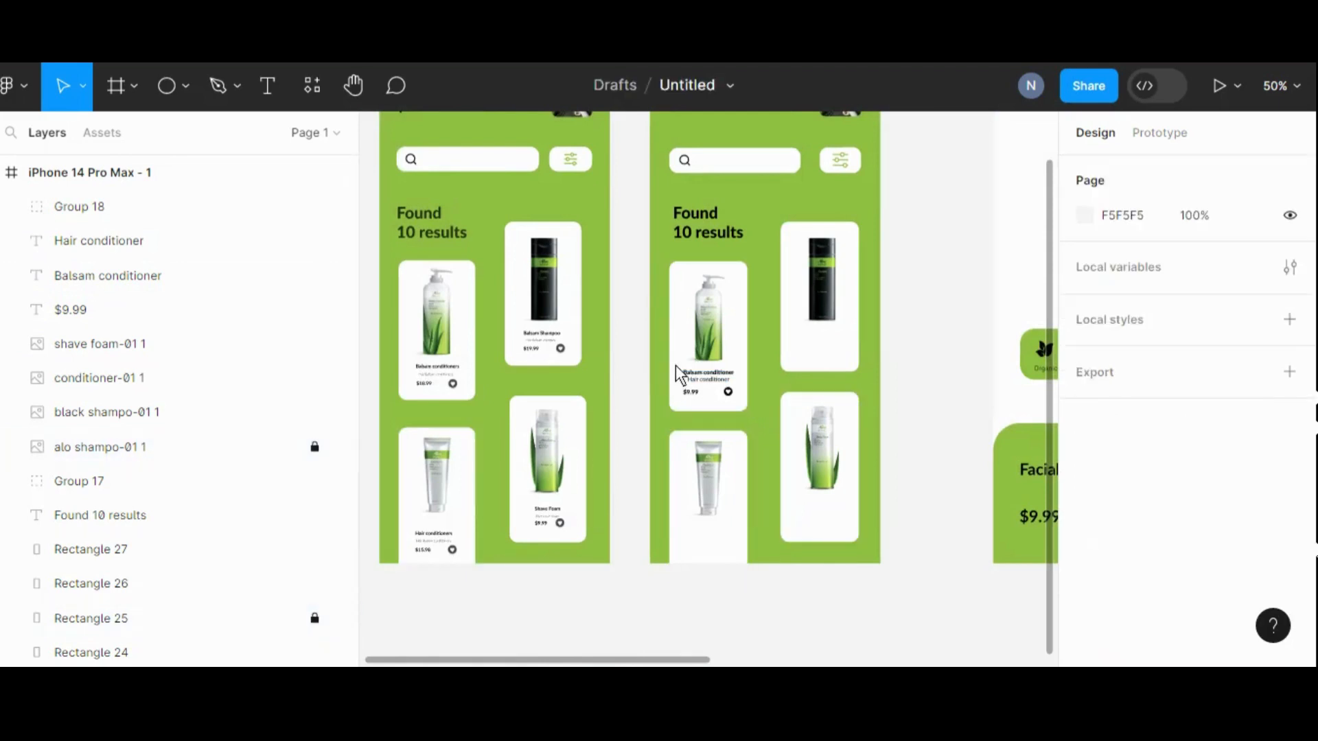
# - Duplicate the Balsam conditioner card's name, subtitle, price and heart badge onto the black shampoo card
pyautogui.click(694, 372)
pyautogui.moveTo(733, 410); pyautogui.dragTo(825, 345)
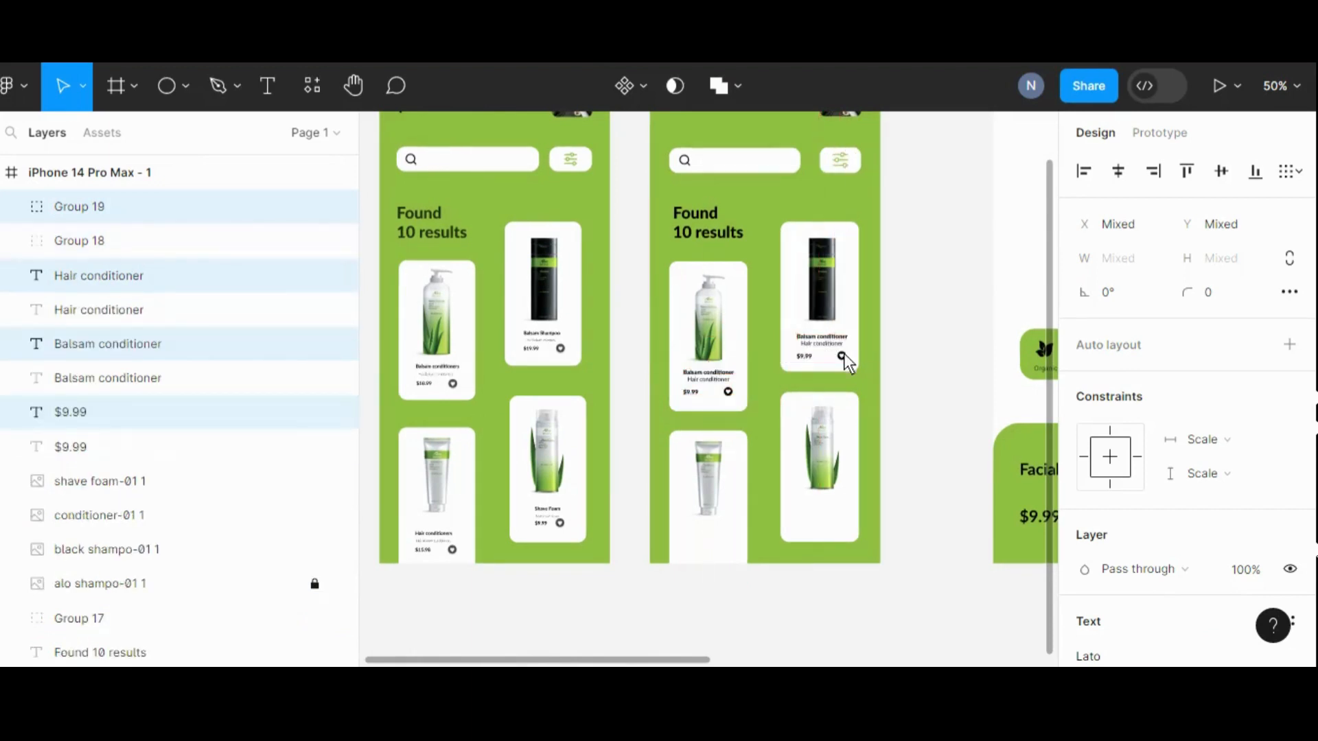
pyautogui.hotkey('shift', '0')
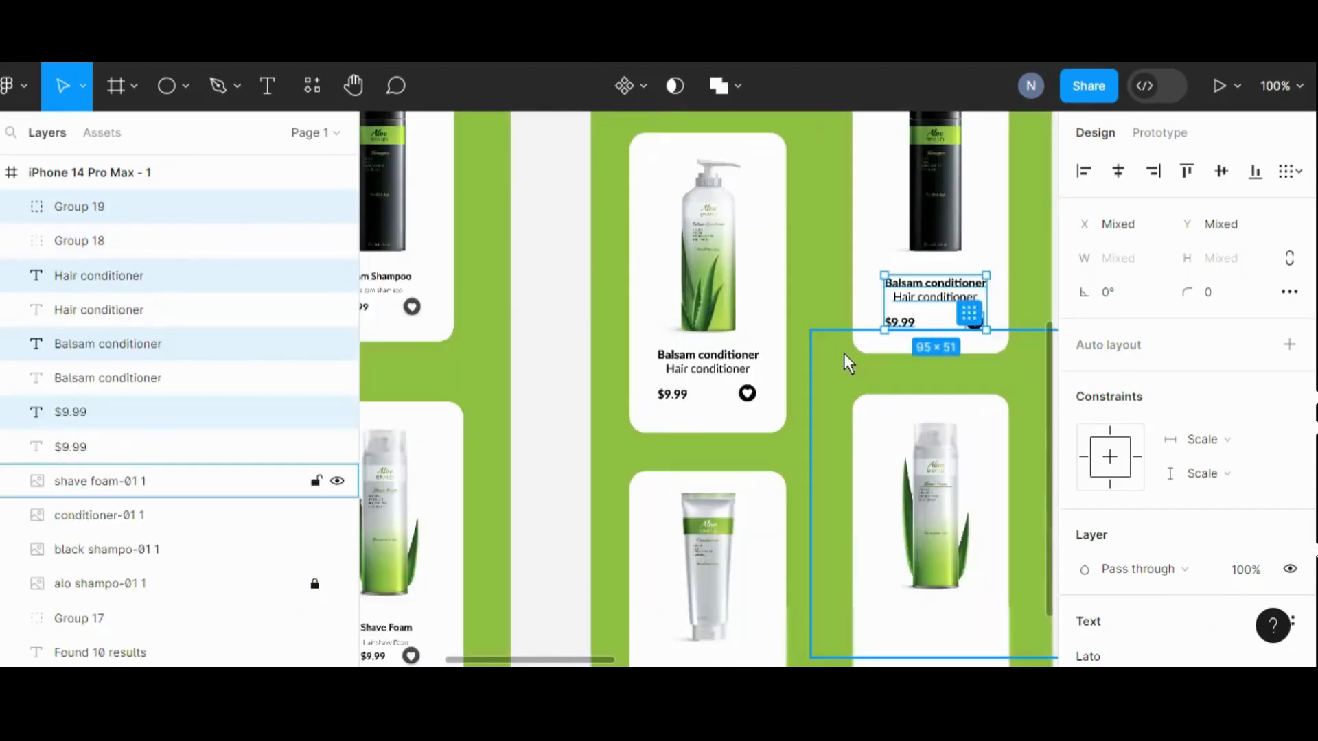
# - Nudge the copied text and heart badge slightly left so they sit centred on the black shampoo card
pyautogui.click(353, 84)
pyautogui.scroll(-2, 798, 394)
pyautogui.hscroll(2, 799, 394)
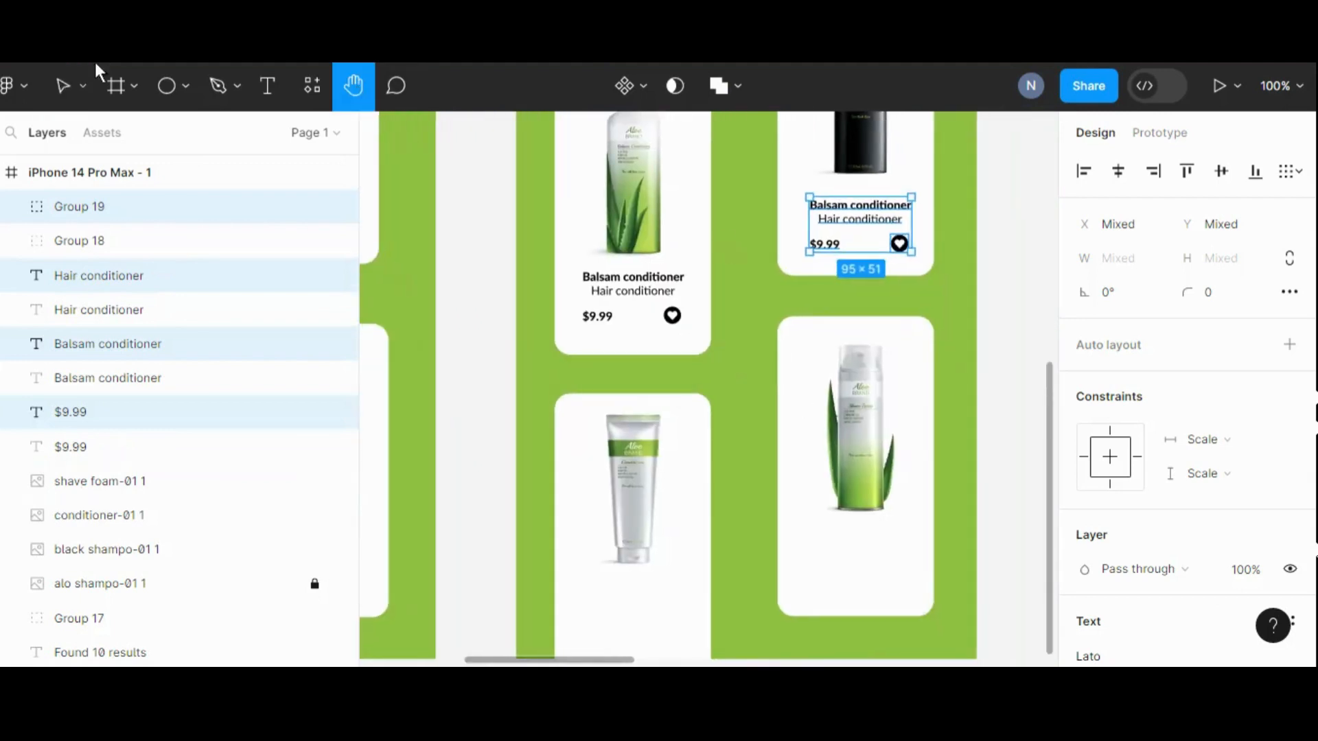
pyautogui.click(67, 87)
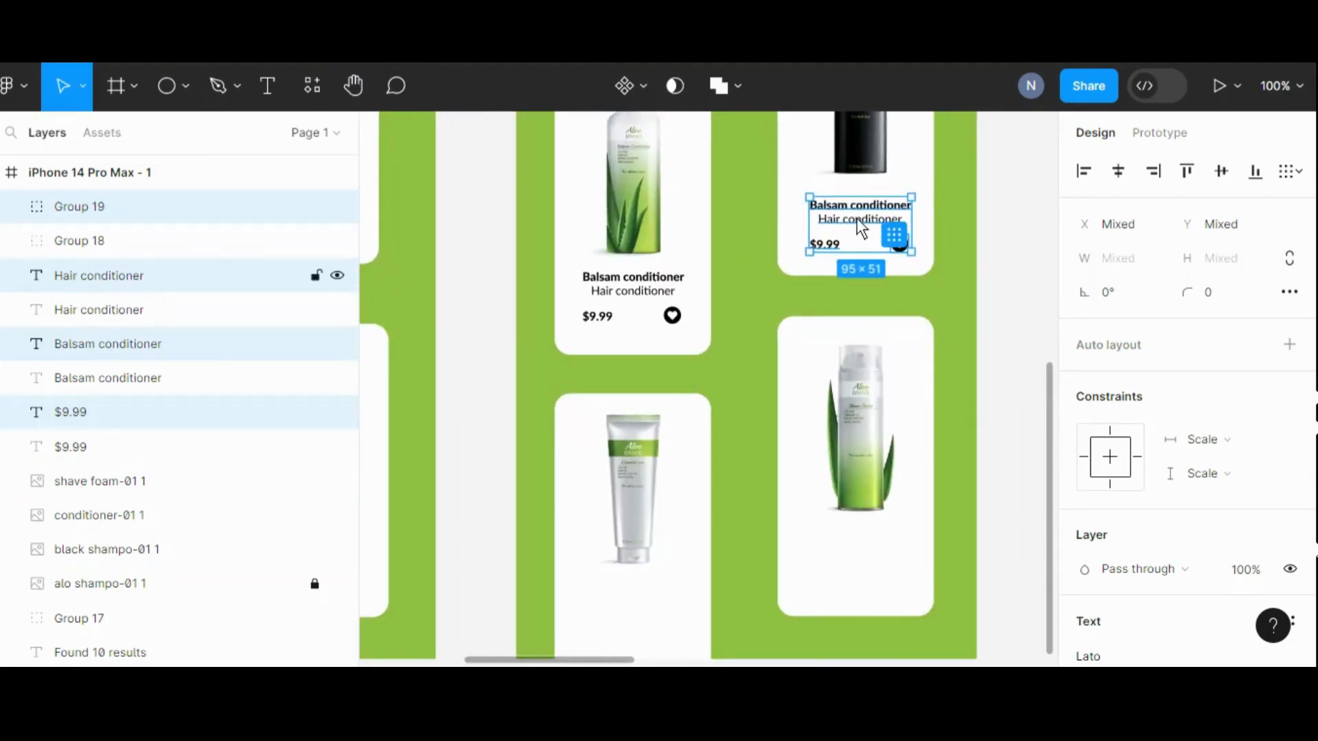
pyautogui.press('Left')
pyautogui.press('Left')
pyautogui.press('Left')
pyautogui.press('Left')
pyautogui.press('Left')
pyautogui.press('Left')
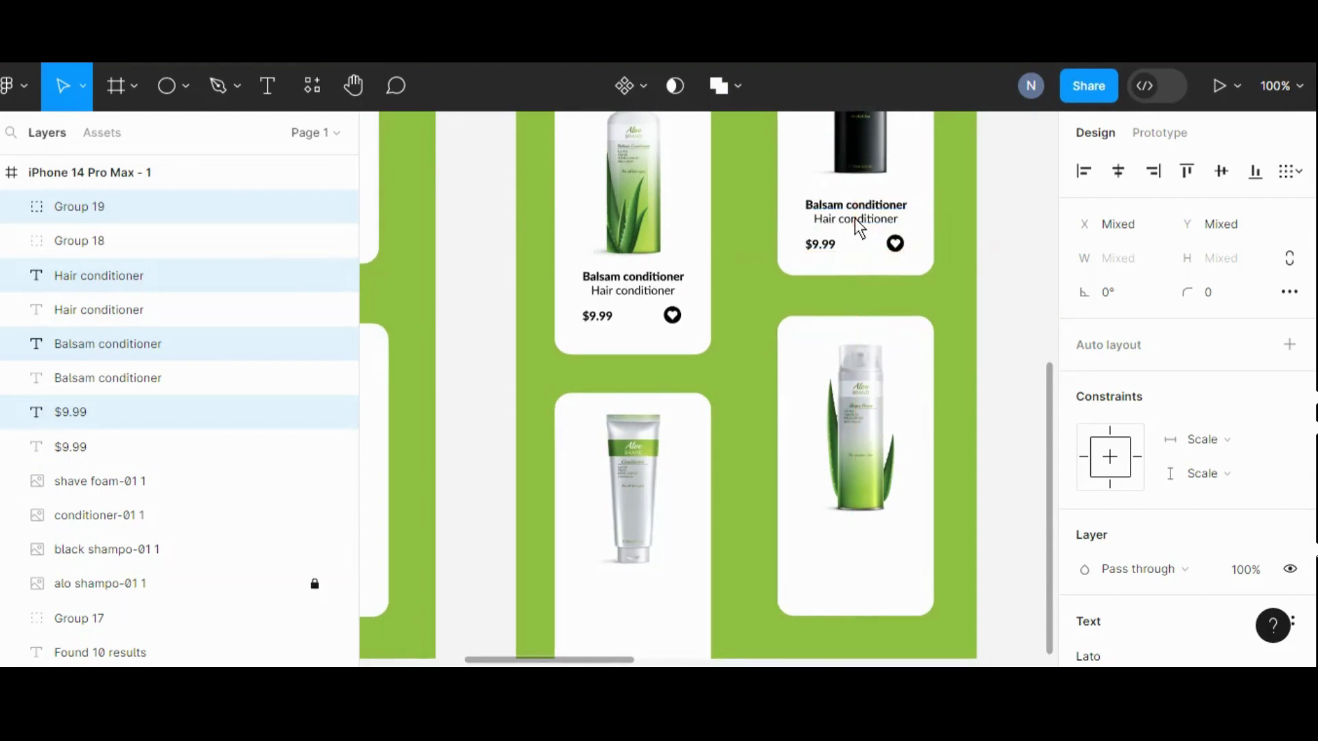
# - Duplicate the name, subtitle, price and heart badge set onto the shave foam card and the conditioner tube card
pyautogui.moveTo(855, 217); pyautogui.dragTo(856, 566)
pyautogui.scroll(-5, 715, 391)
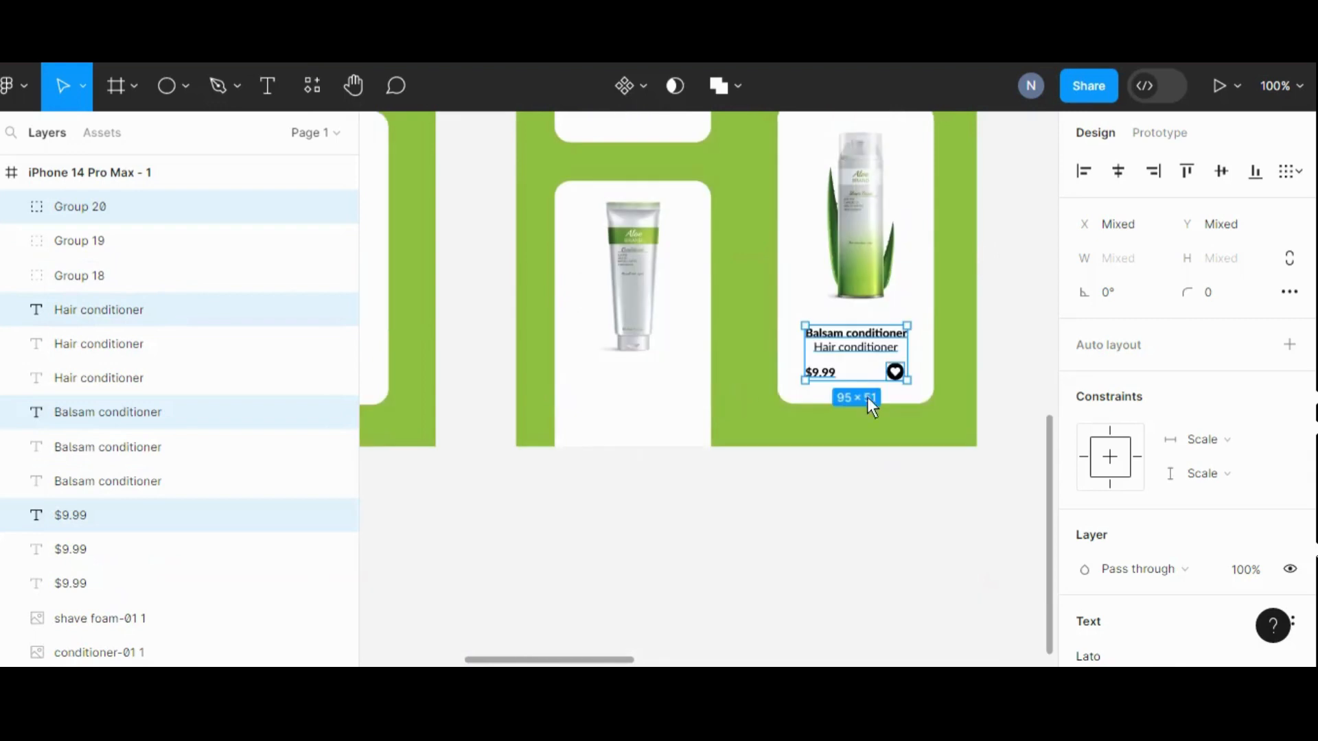
pyautogui.moveTo(833, 345); pyautogui.dragTo(678, 377)
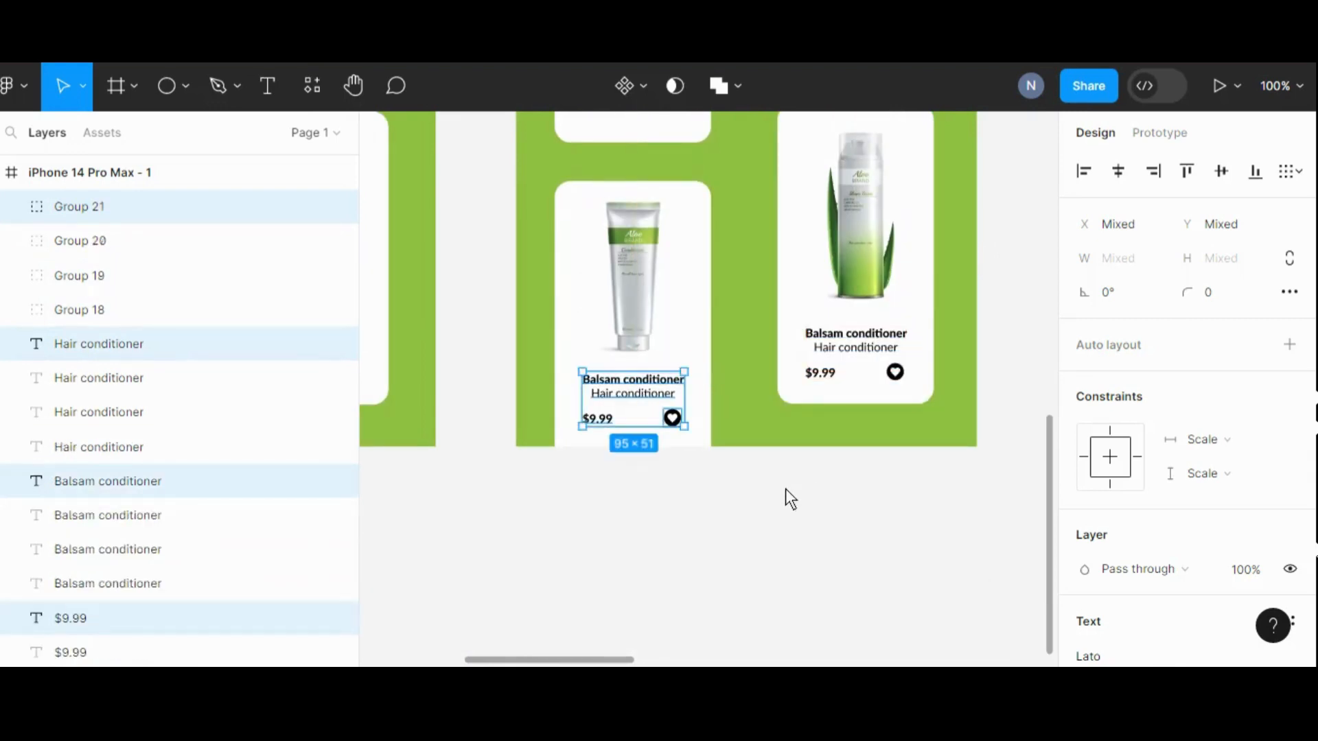
pyautogui.click(785, 488)
# - Change the bold product name on the black shampoo card to "Hair Shampoo"
pyautogui.scroll(6, 802, 476)
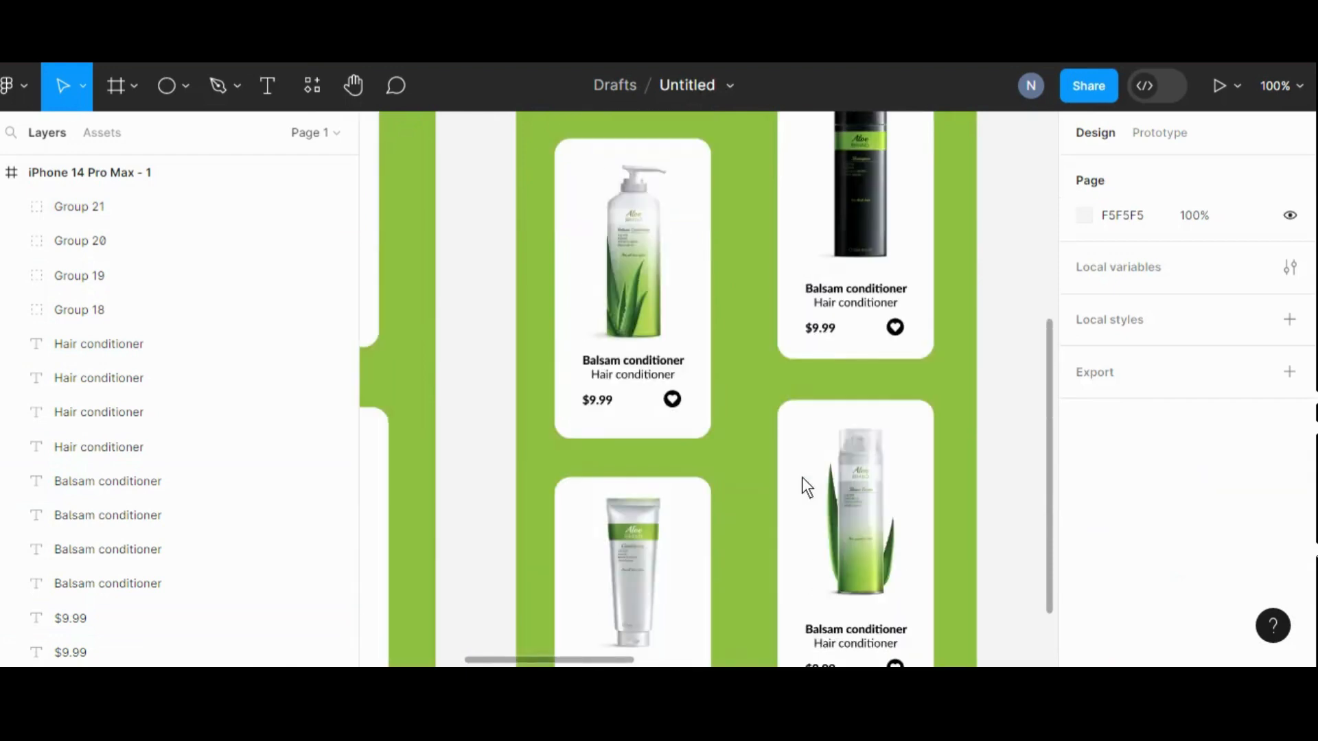
pyautogui.hotkey('ctrl', '+')
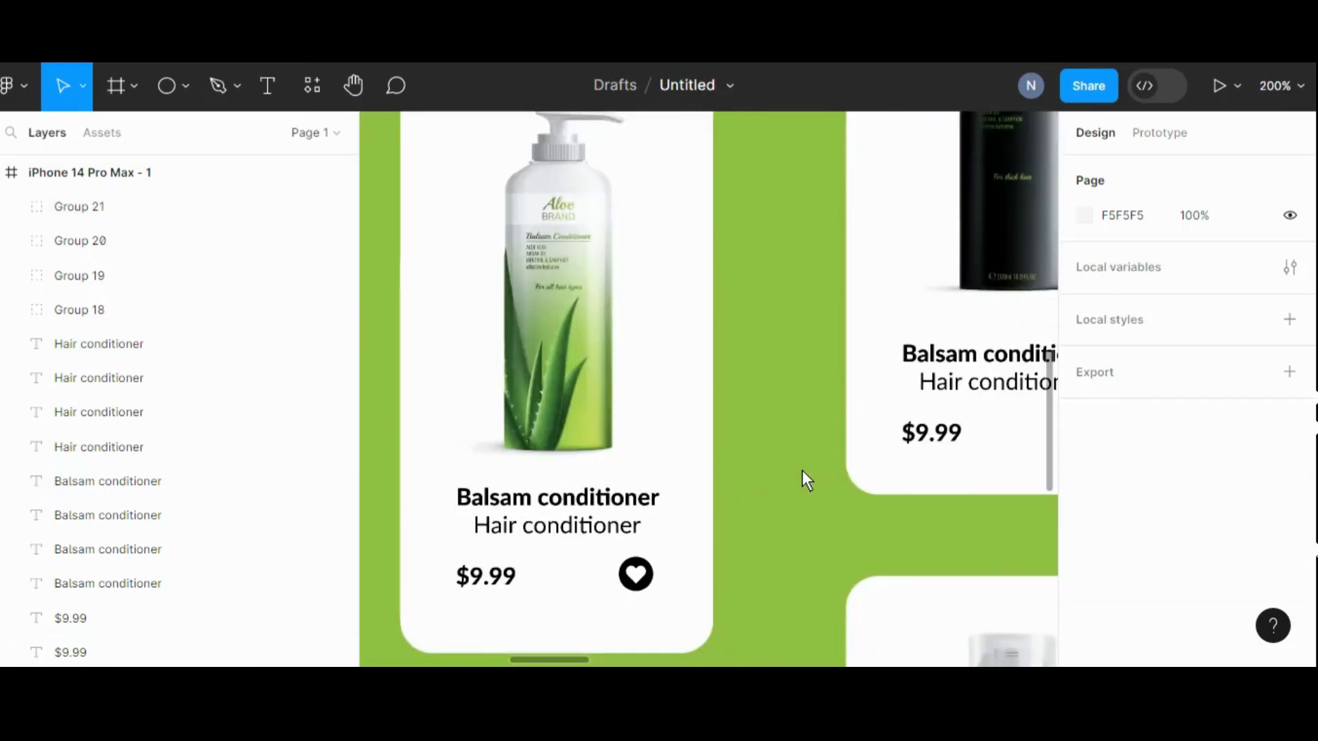
pyautogui.click(352, 85)
pyautogui.moveTo(787, 365); pyautogui.dragTo(546, 465)
pyautogui.moveTo(715, 364); pyautogui.dragTo(706, 323)
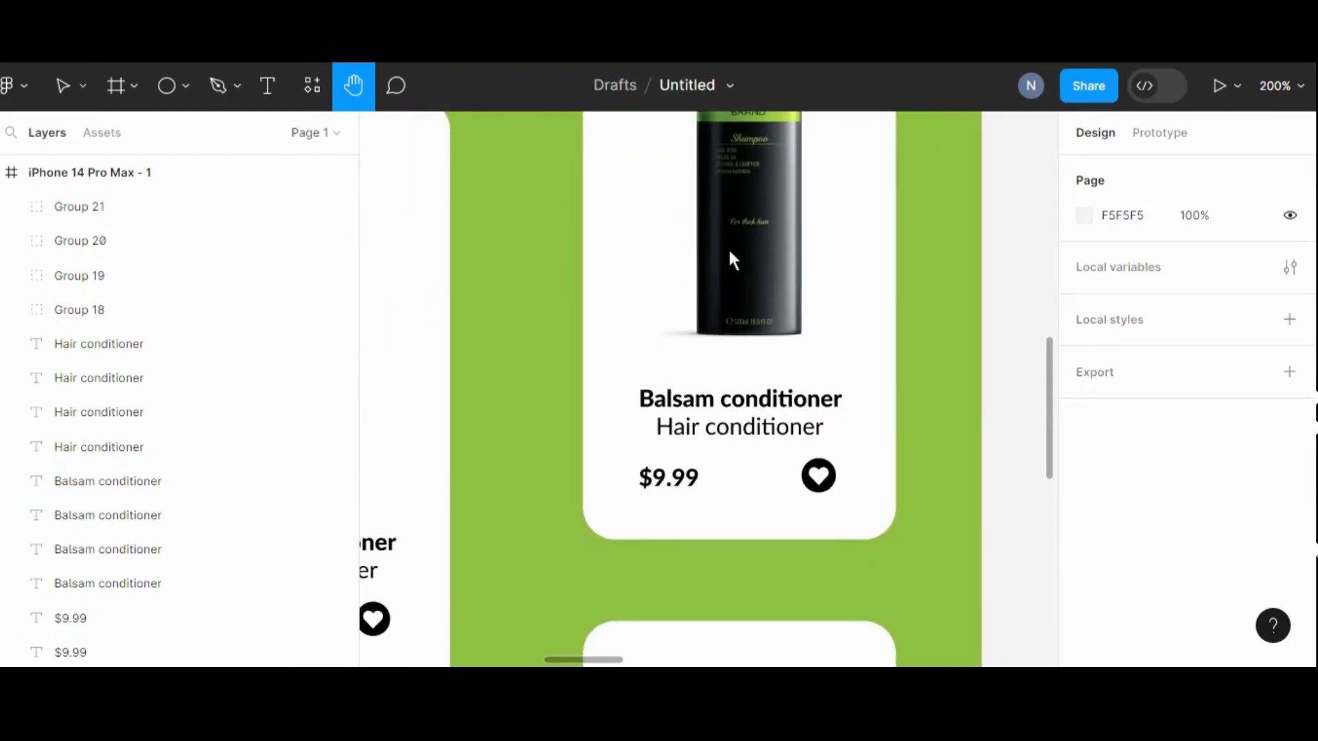
pyautogui.click(273, 92)
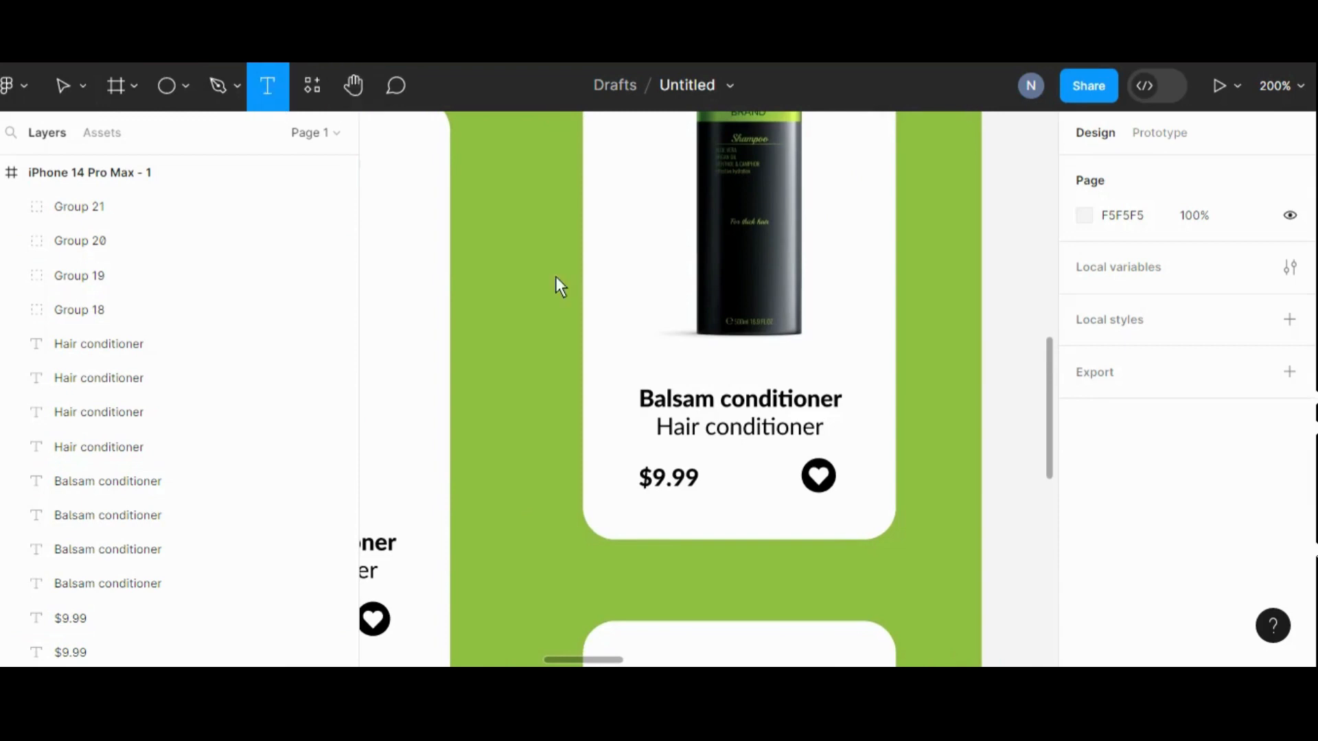
pyautogui.click(840, 401)
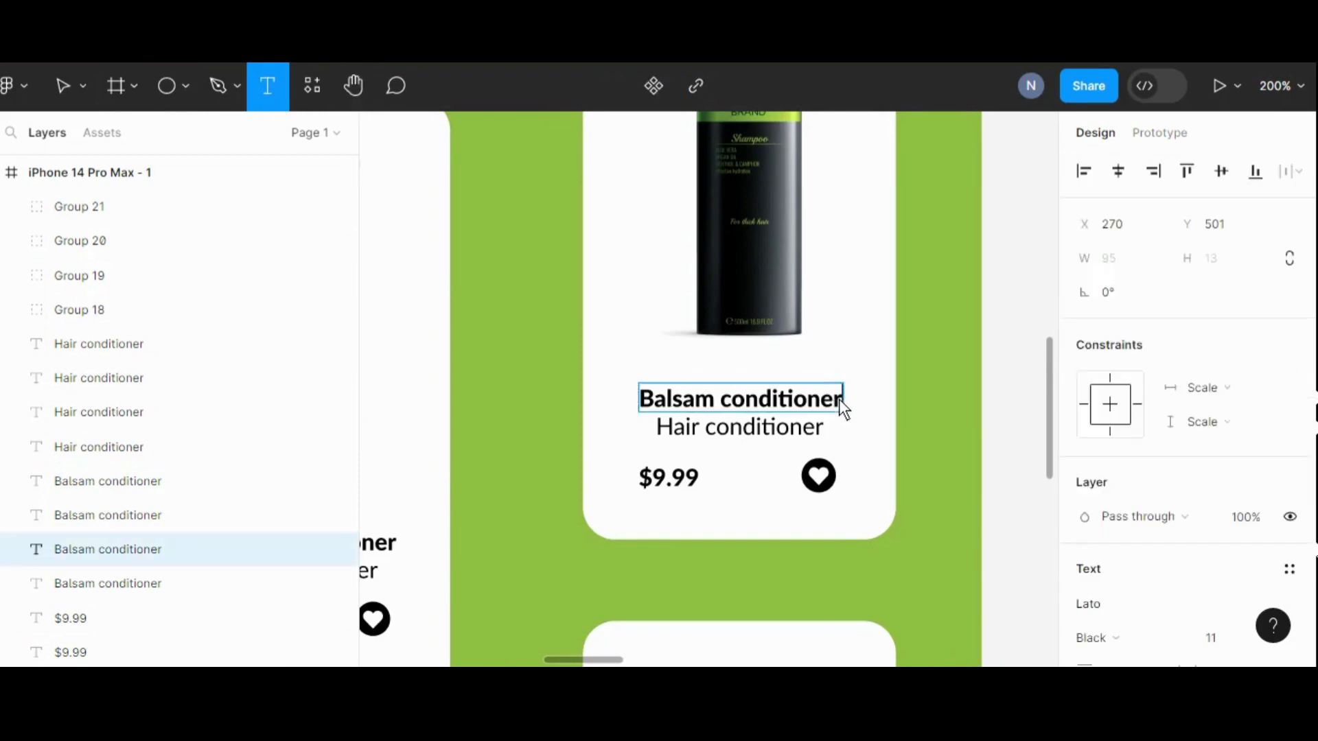
pyautogui.press('BackSpace')
pyautogui.press('BackSpace')
pyautogui.press('BackSpace')
pyautogui.press('BackSpace')
pyautogui.press('BackSpace')
pyautogui.press('BackSpace')
pyautogui.press('BackSpace')
pyautogui.press('BackSpace')
pyautogui.press('BackSpace')
pyautogui.press('BackSpace')
pyautogui.press('BackSpace')
pyautogui.press('BackSpace')
pyautogui.press('BackSpace')
pyautogui.press('BackSpace')
pyautogui.press('BackSpace')
pyautogui.press('BackSpace')
pyautogui.press('BackSpace')
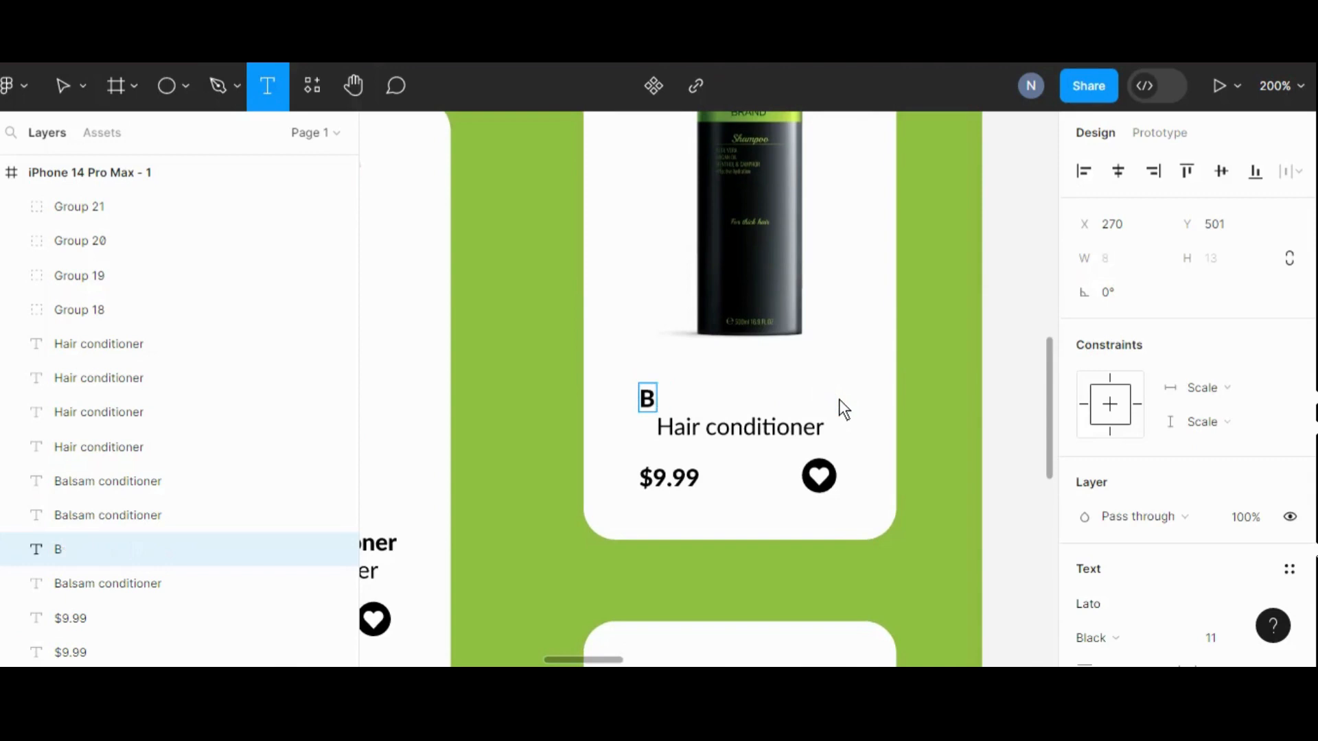
pyautogui.press('BackSpace')
pyautogui.write('Hair')
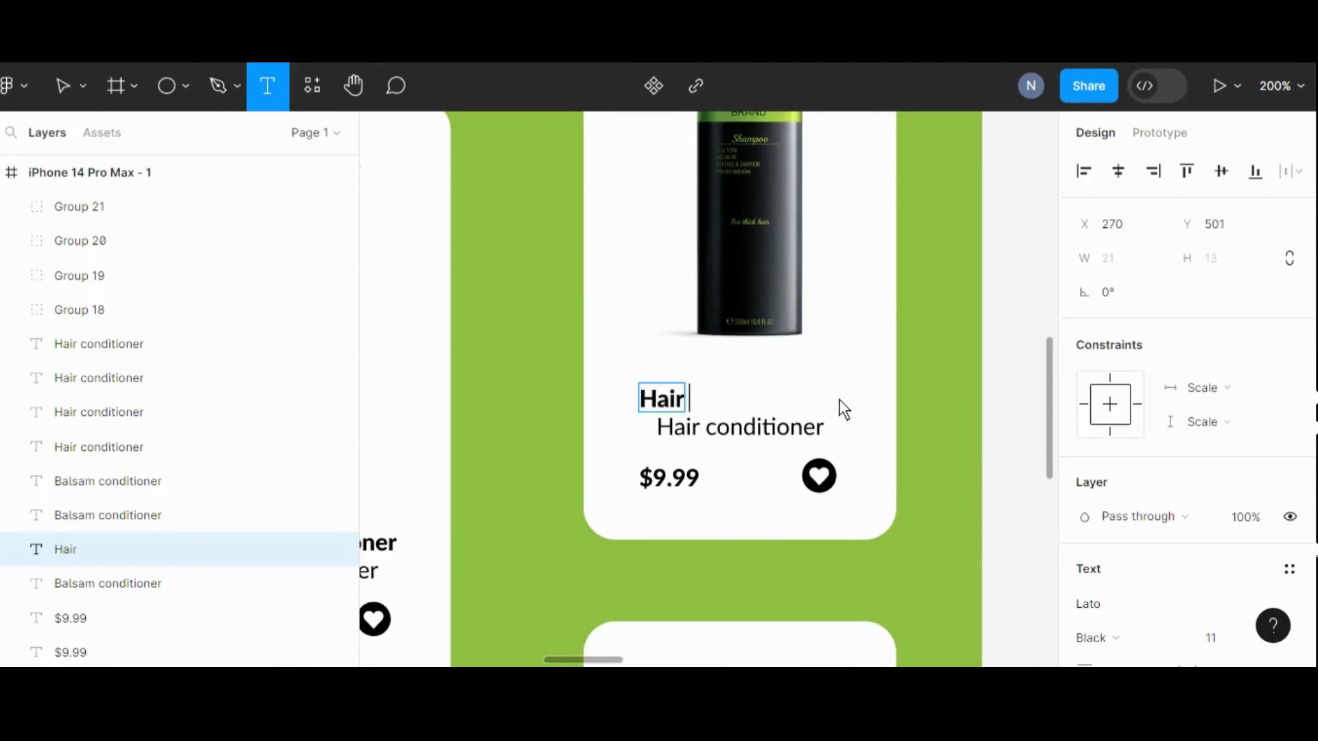
pyautogui.write(' Sha')
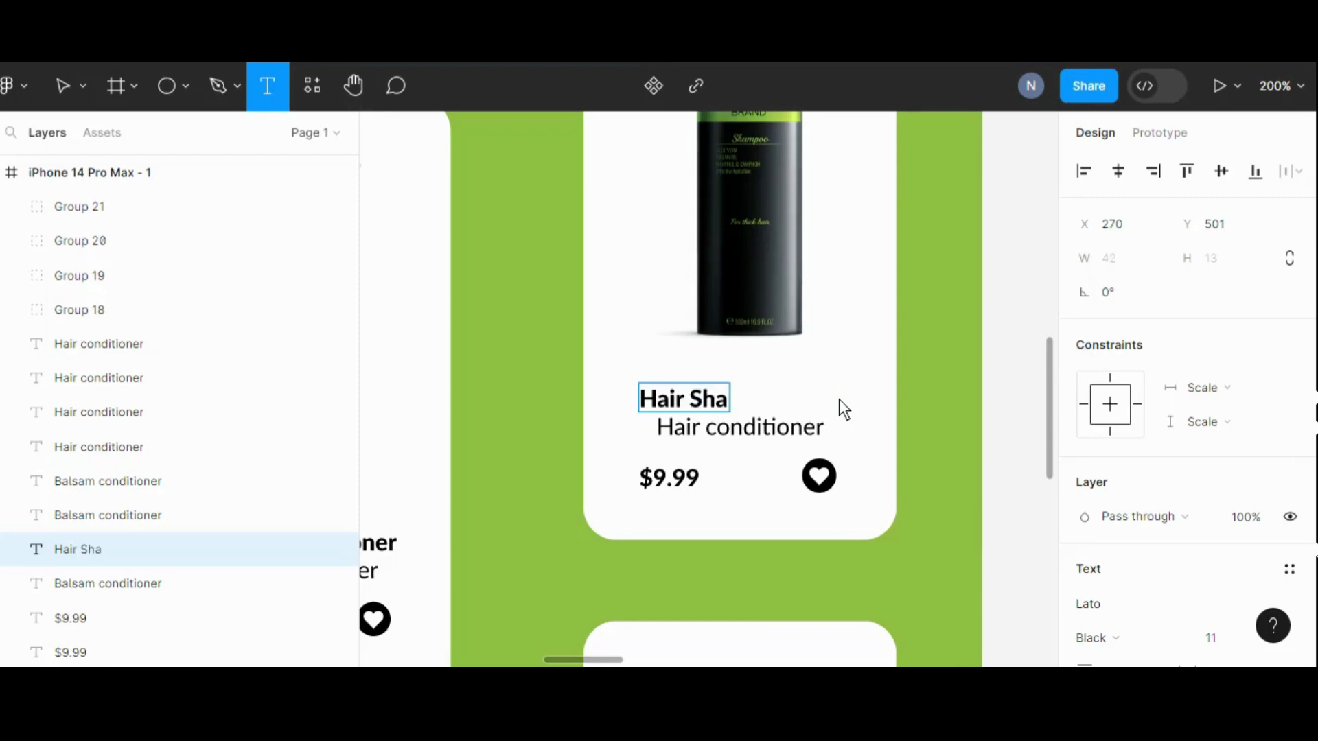
pyautogui.write('mpoo')
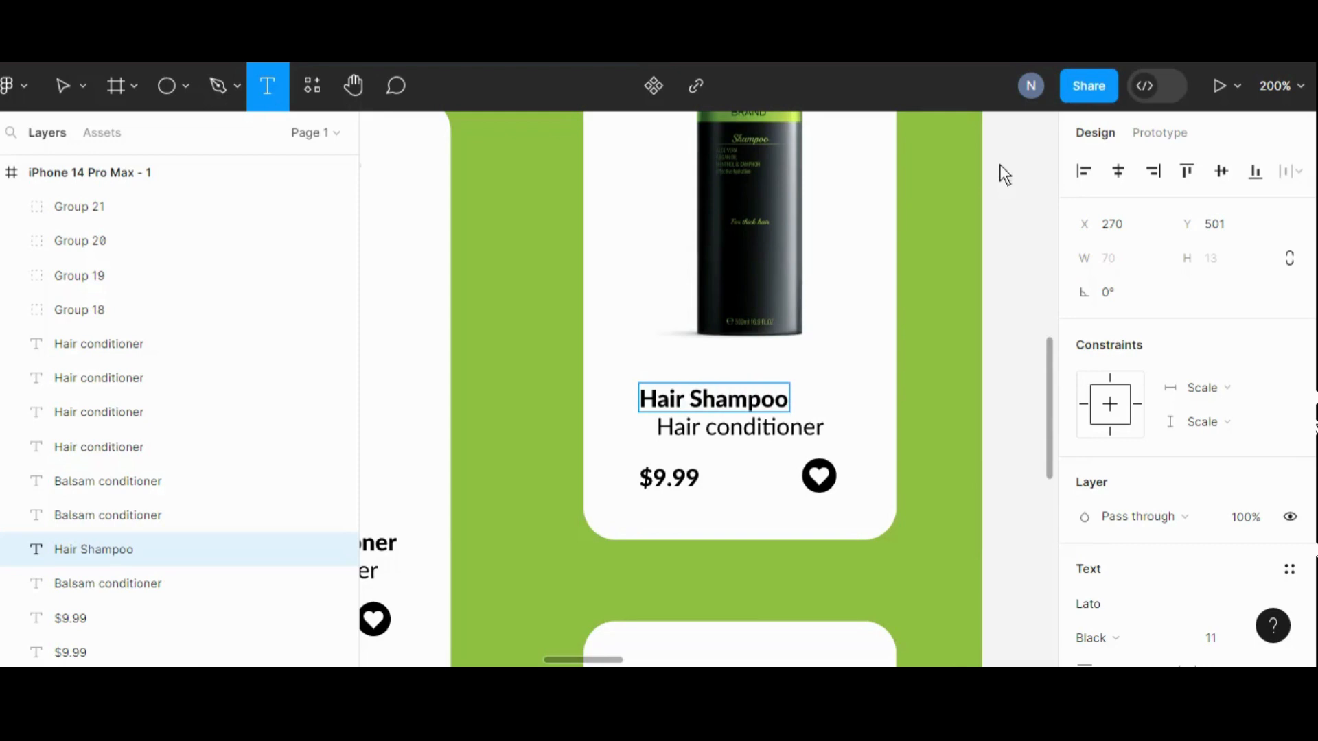
pyautogui.click(1007, 446)
# - Move the "Hair Shampoo" title to X 279, Y 497, above its subtitle
pyautogui.click(995, 403)
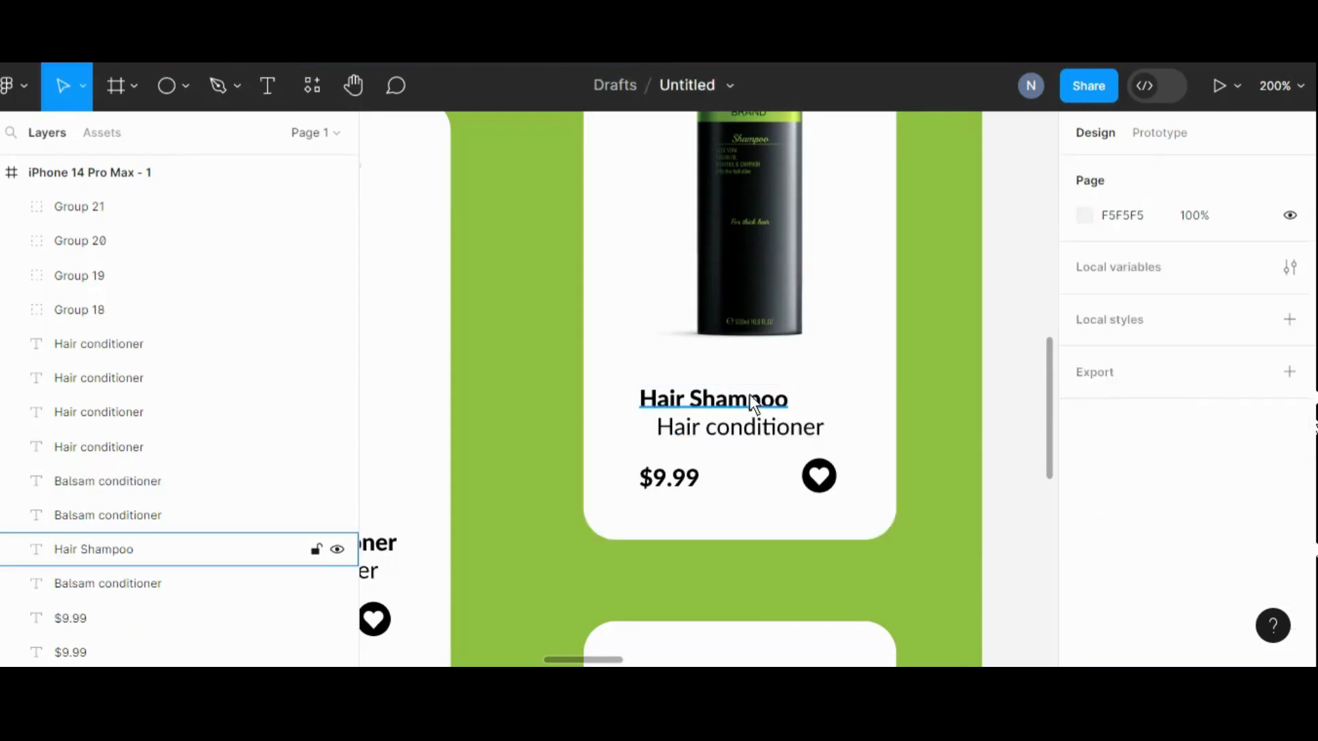
pyautogui.moveTo(753, 405)
pyautogui.mouseDown()
pyautogui.moveTo(772, 405)
pyautogui.moveTo(767, 386)
pyautogui.mouseUp()
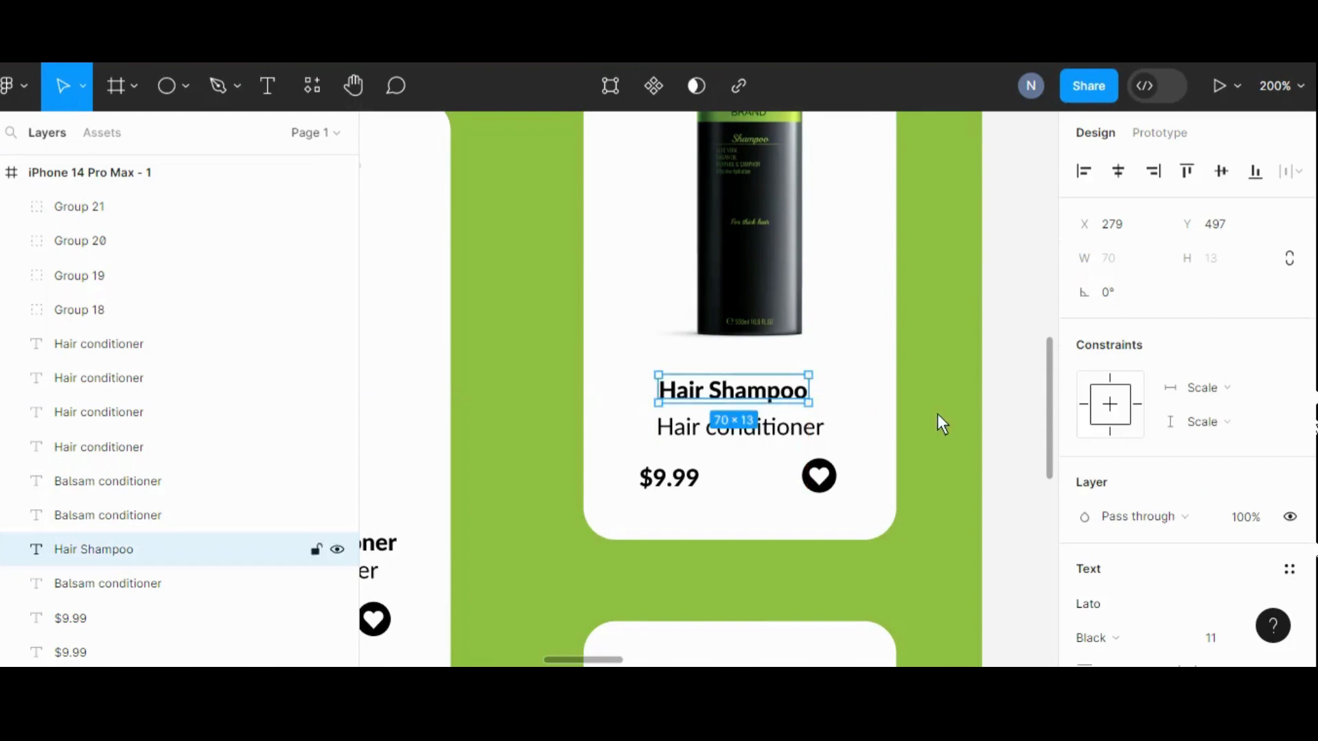
pyautogui.click(1004, 427)
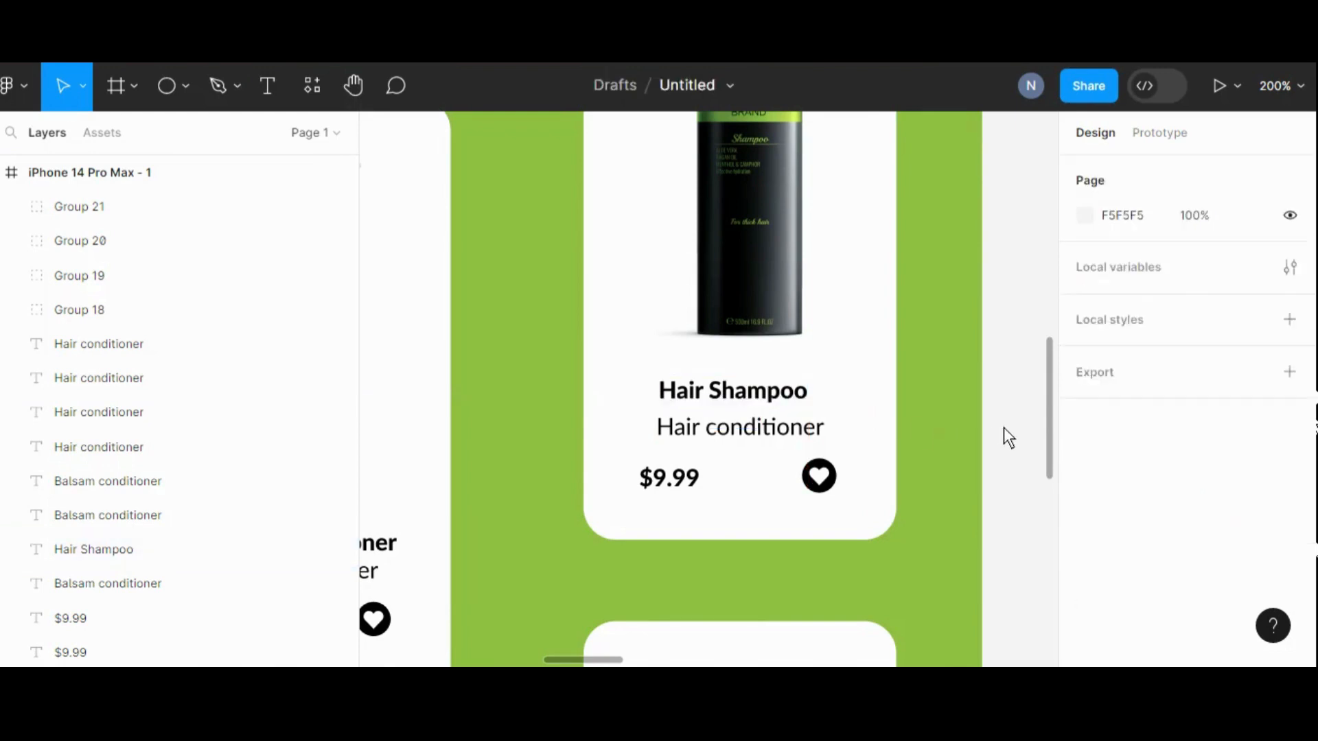
# - Change the subtitle on the black shampoo card to "Hair shampoo"
pyautogui.click(789, 423)
pyautogui.doubleClick(827, 435)
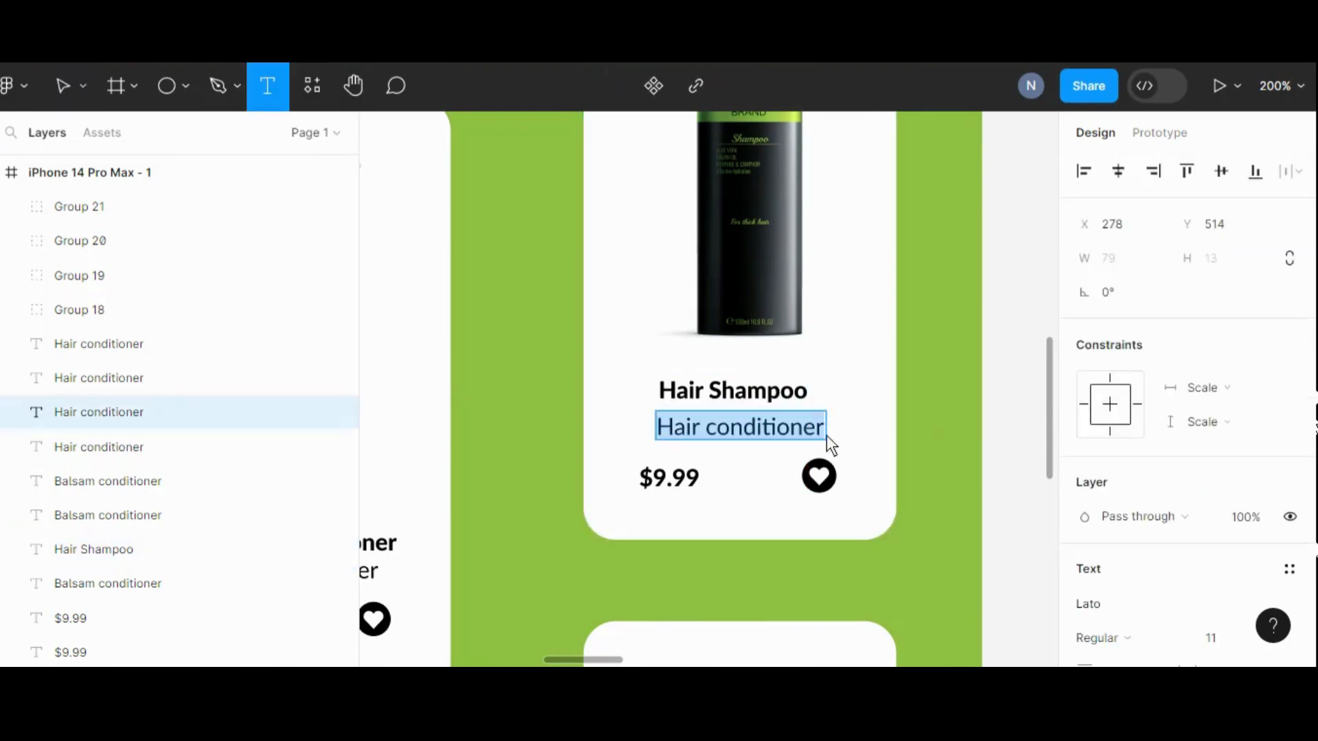
pyautogui.click(825, 430)
pyautogui.press('BackSpace')
pyautogui.press('BackSpace')
pyautogui.press('BackSpace')
pyautogui.press('BackSpace')
pyautogui.press('BackSpace')
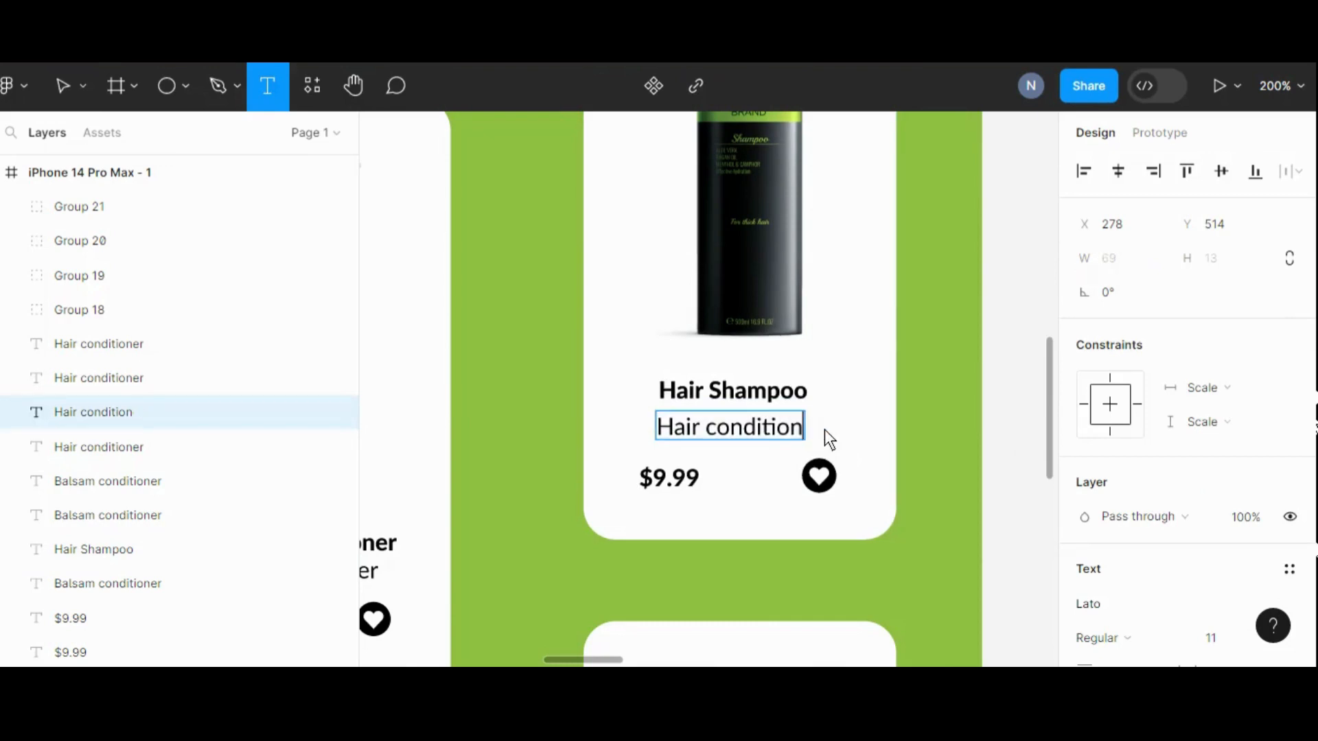
pyautogui.press('BackSpace')
pyautogui.press('BackSpace')
pyautogui.press('BackSpace')
pyautogui.press('BackSpace')
pyautogui.press('BackSpace')
pyautogui.press('BackSpace')
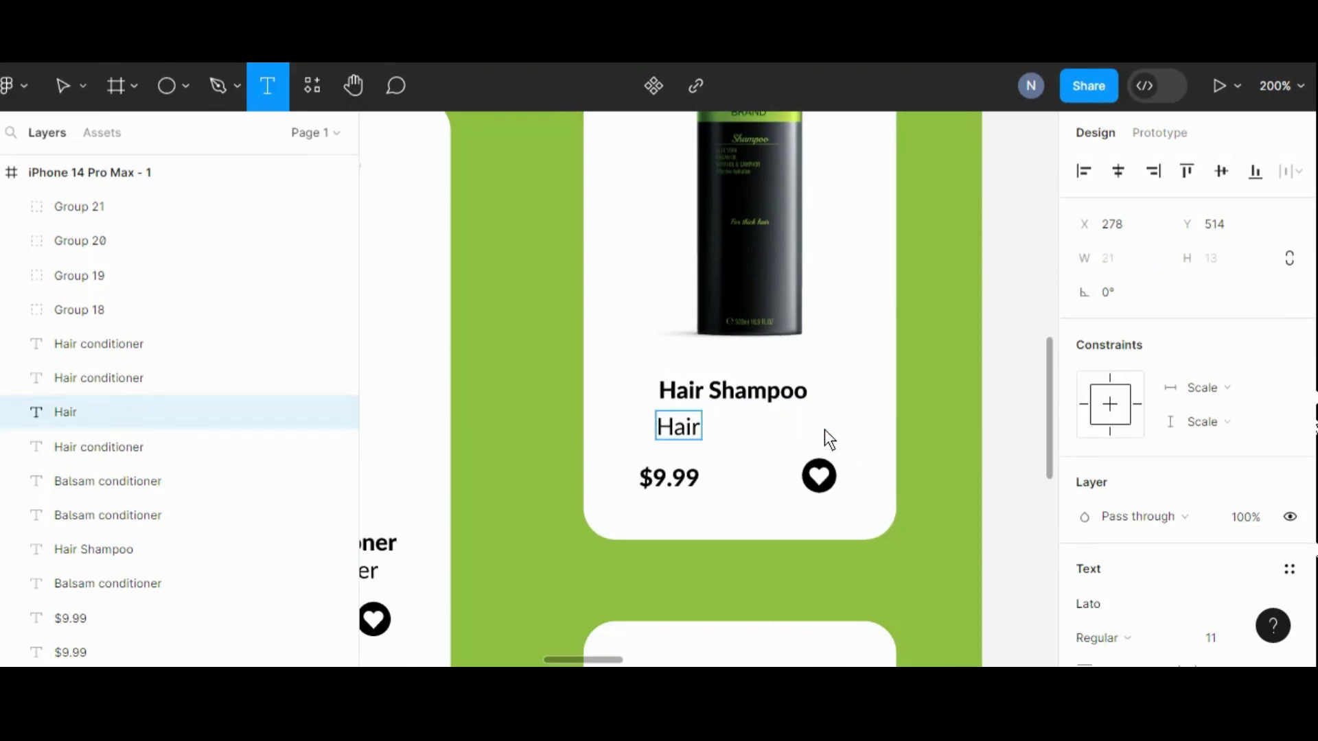
pyautogui.write('shampoo')
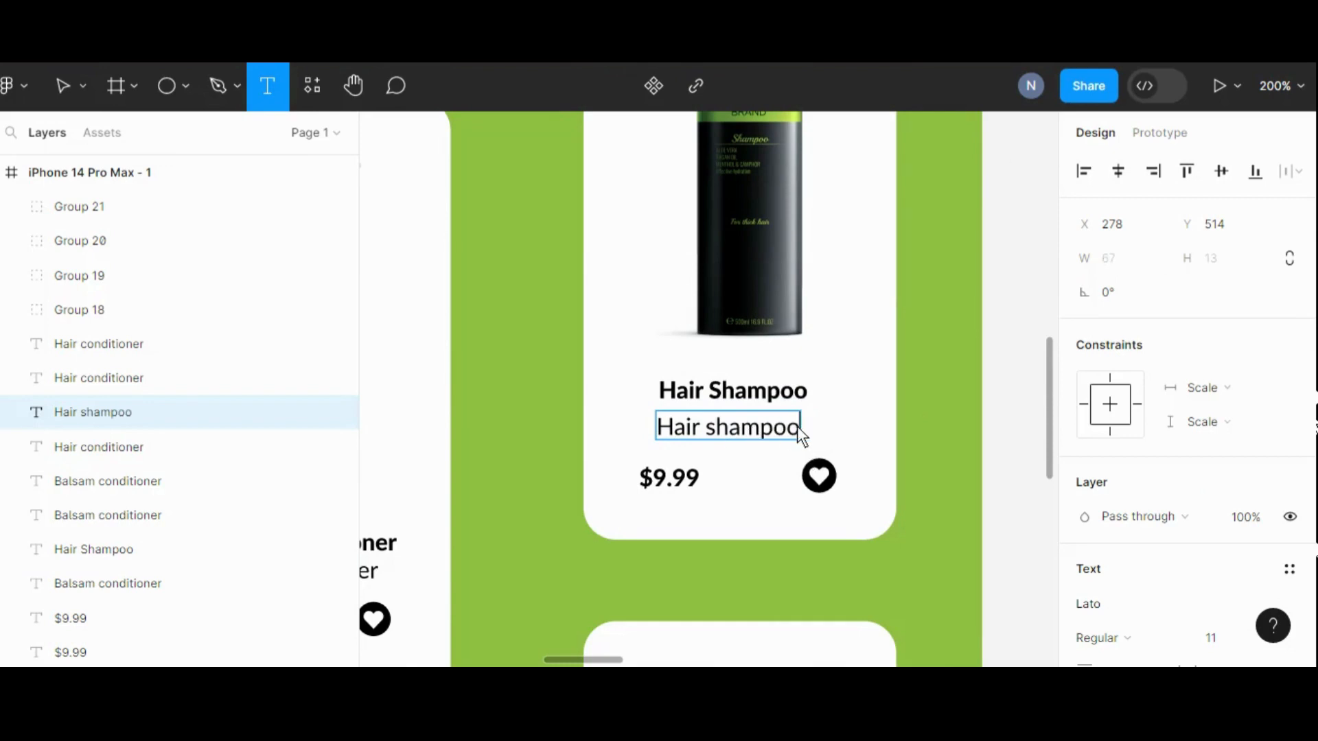
# - Erase the word "shampoo" from the black shampoo card's subtitle and retype it
pyautogui.press('BackSpace')
pyautogui.press('BackSpace')
pyautogui.press('BackSpace')
pyautogui.press('BackSpace')
pyautogui.press('BackSpace')
pyautogui.press('BackSpace')
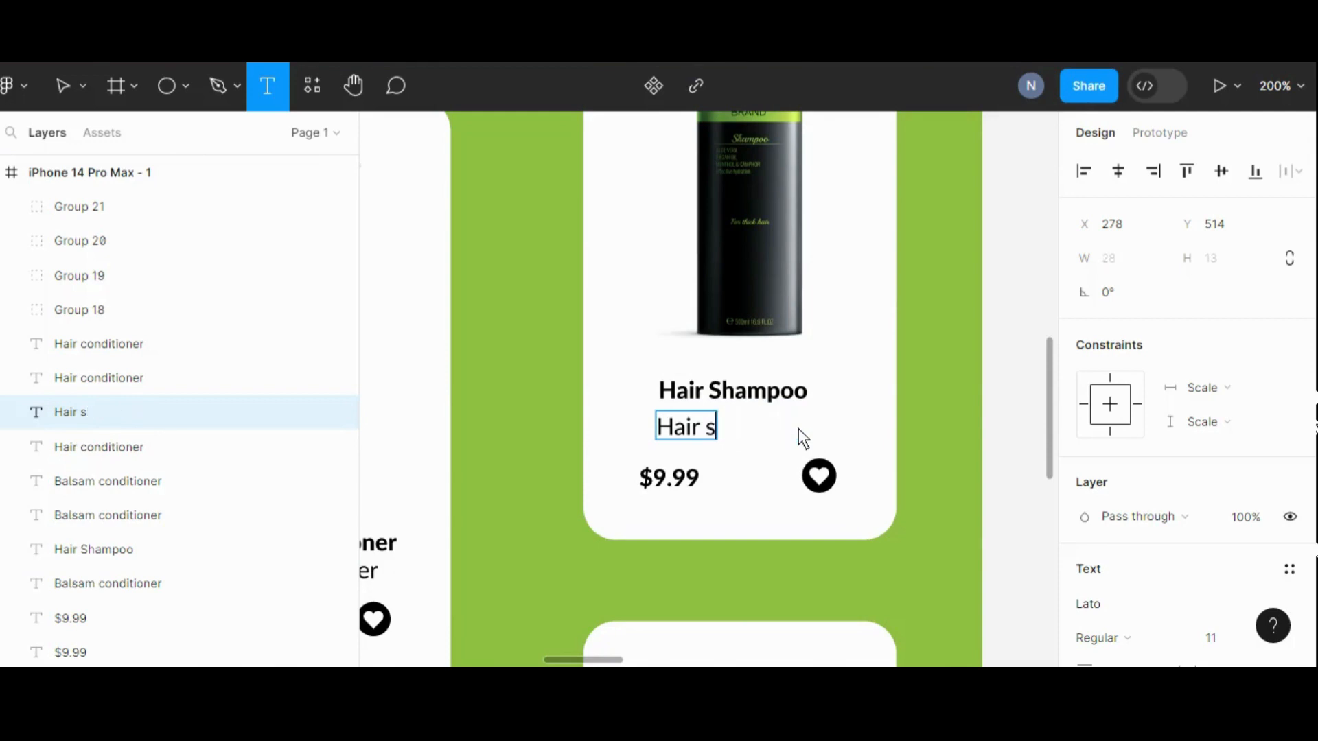
pyautogui.press('BackSpace')
pyautogui.write('shampoo')
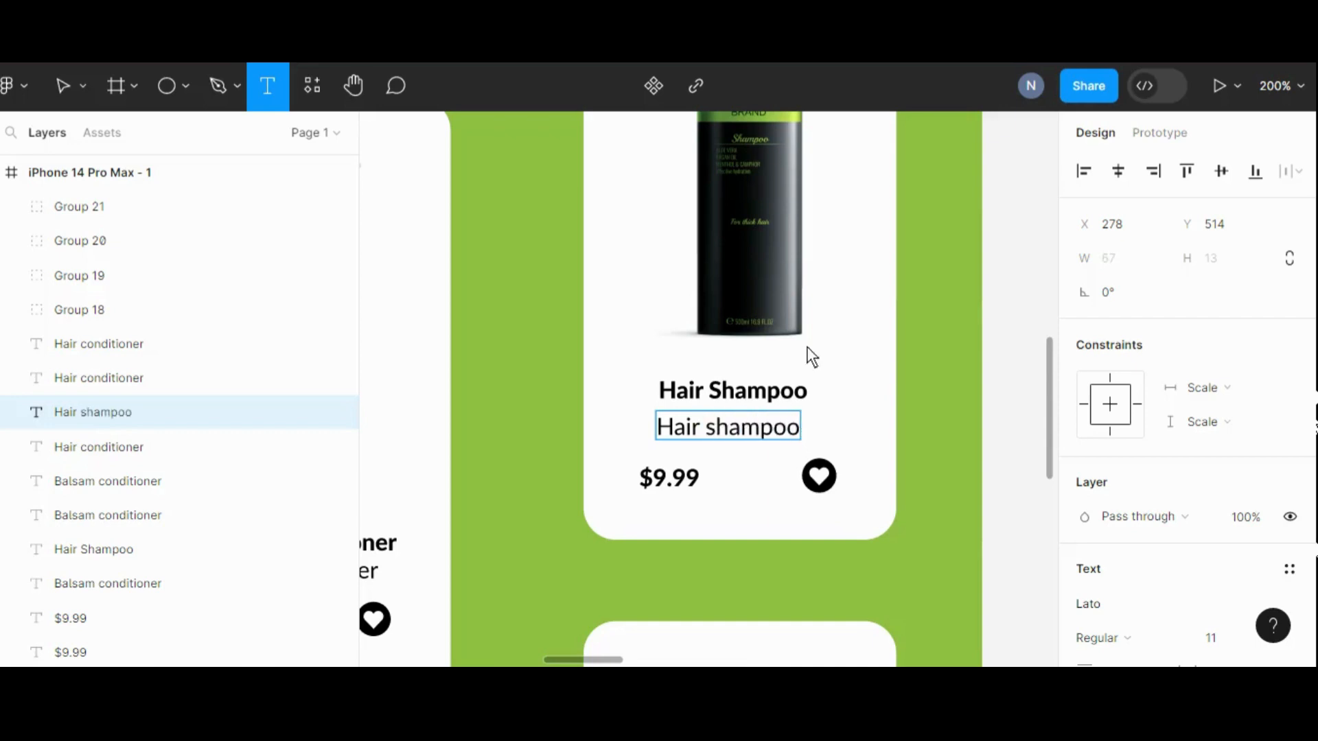
# - Change the bold product name on the black shampoo card to "Hair Harbal Shampoo"
pyautogui.click(706, 388)
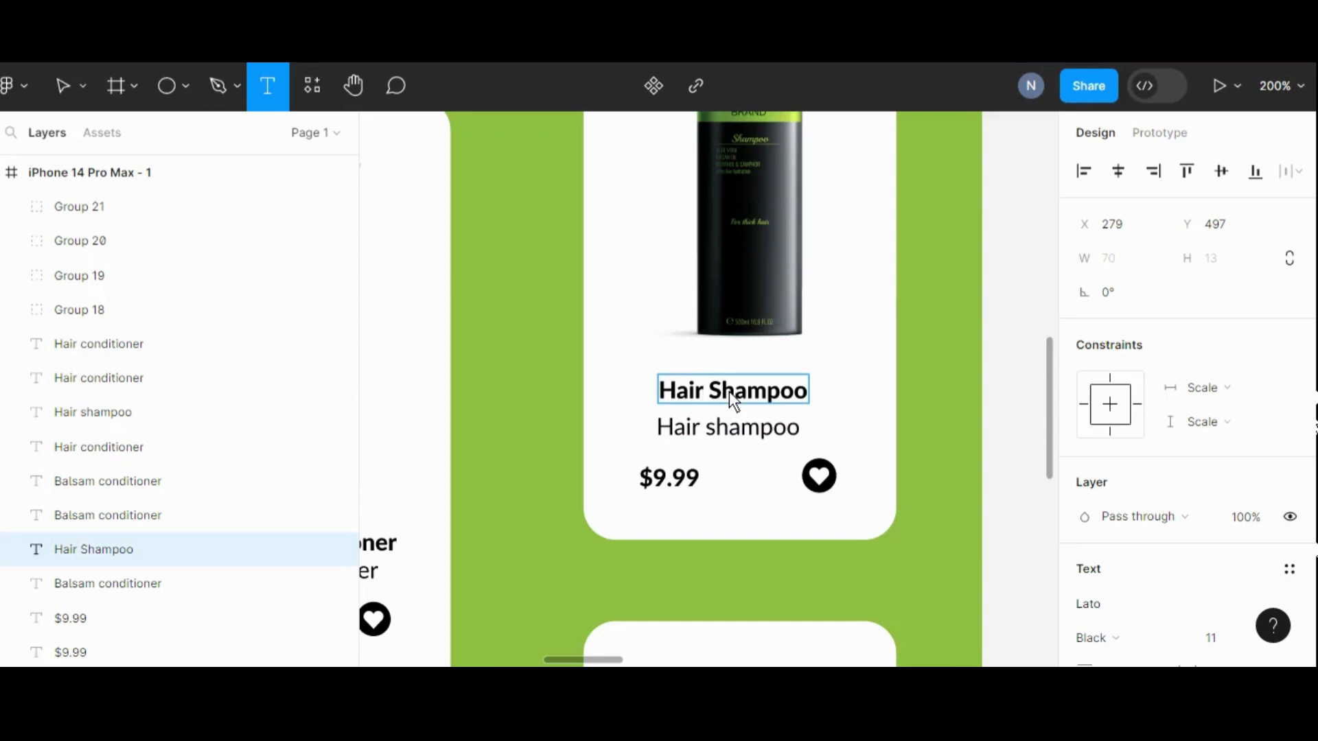
pyautogui.write('Har')
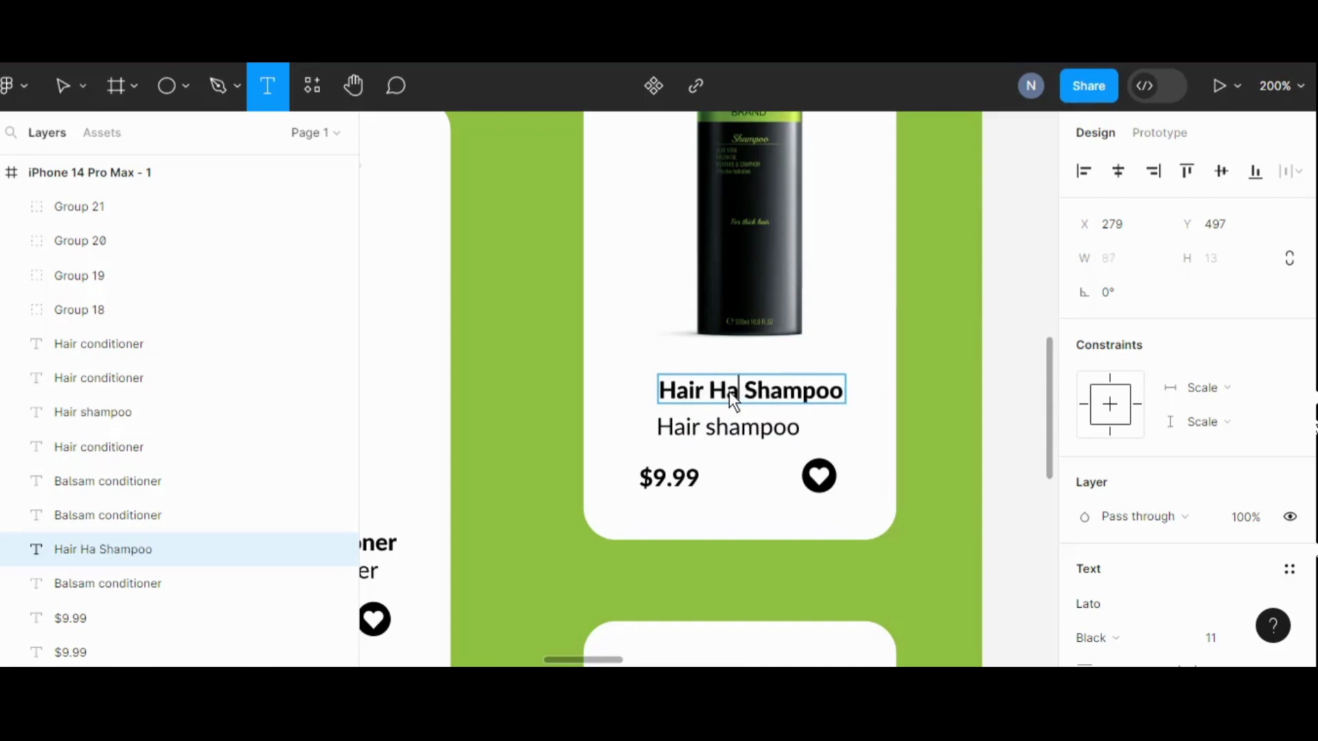
pyautogui.write('lba')
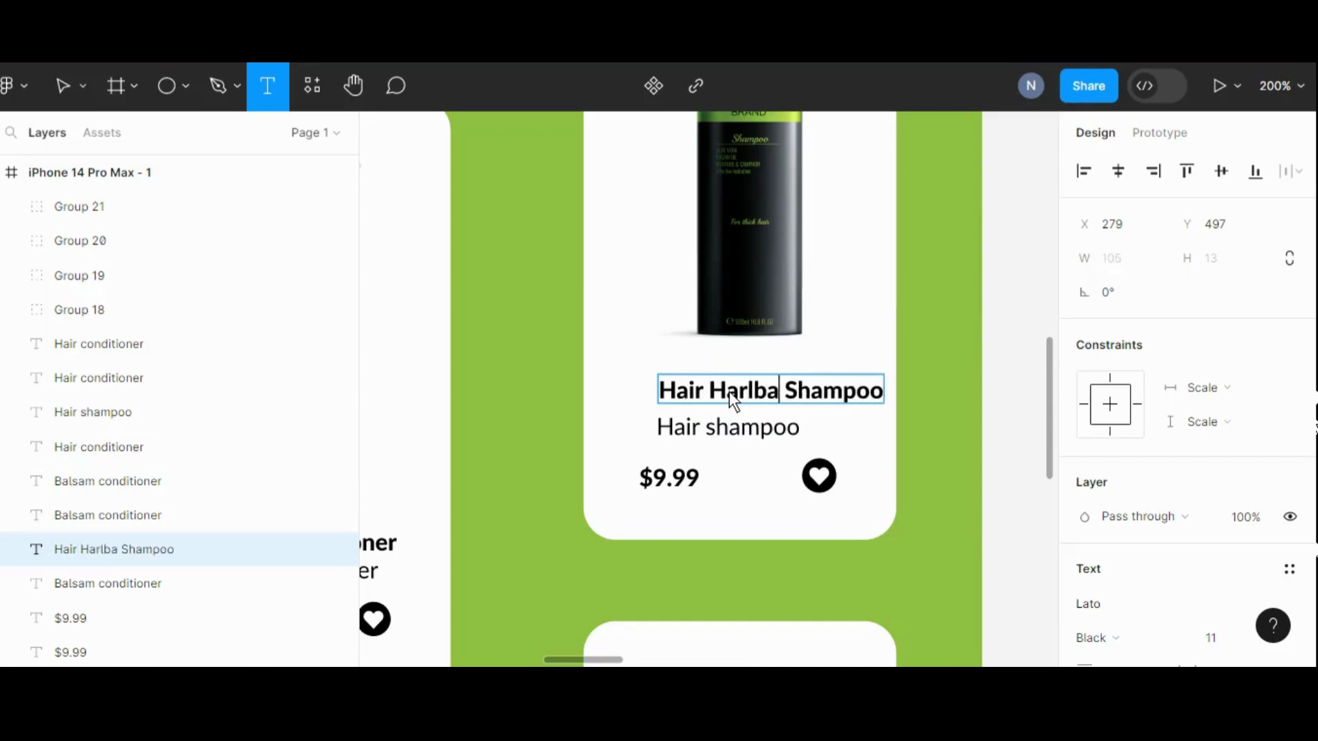
pyautogui.press('BackSpace')
pyautogui.press('BackSpace')
pyautogui.press('BackSpace')
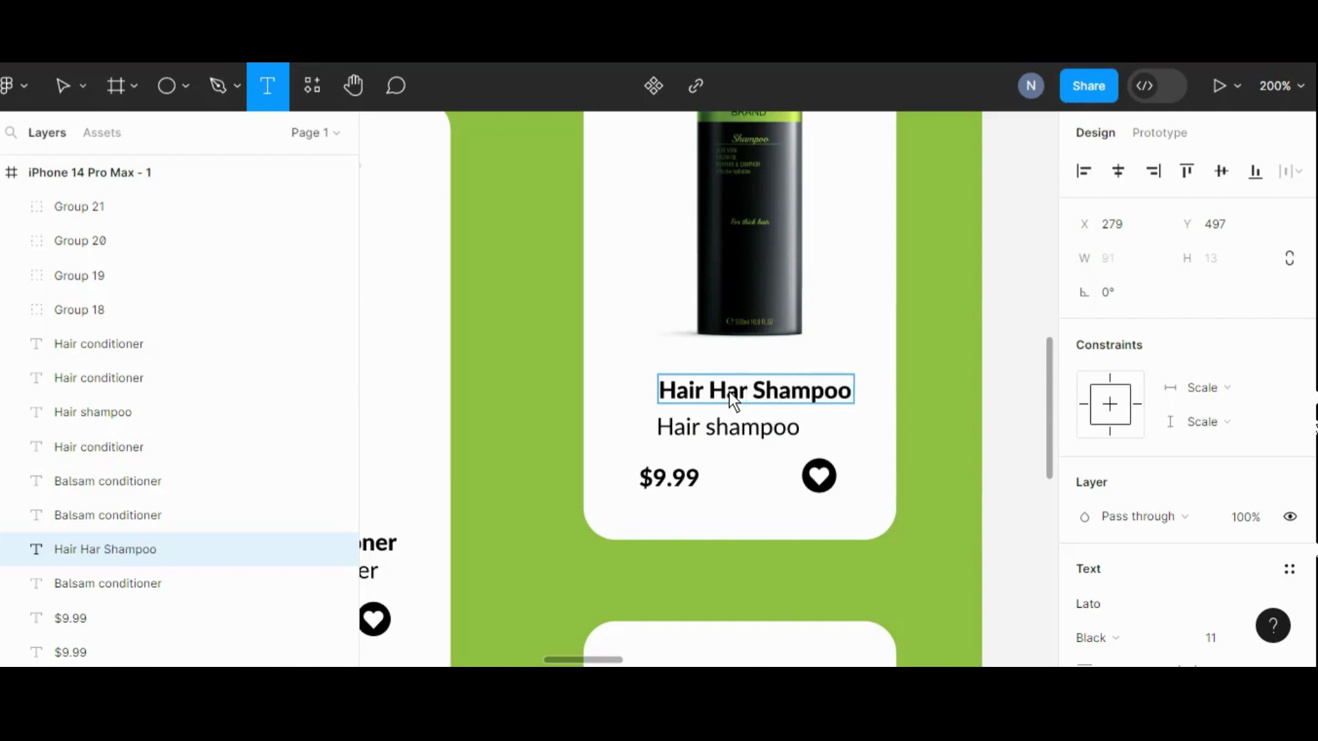
pyautogui.write('bal')
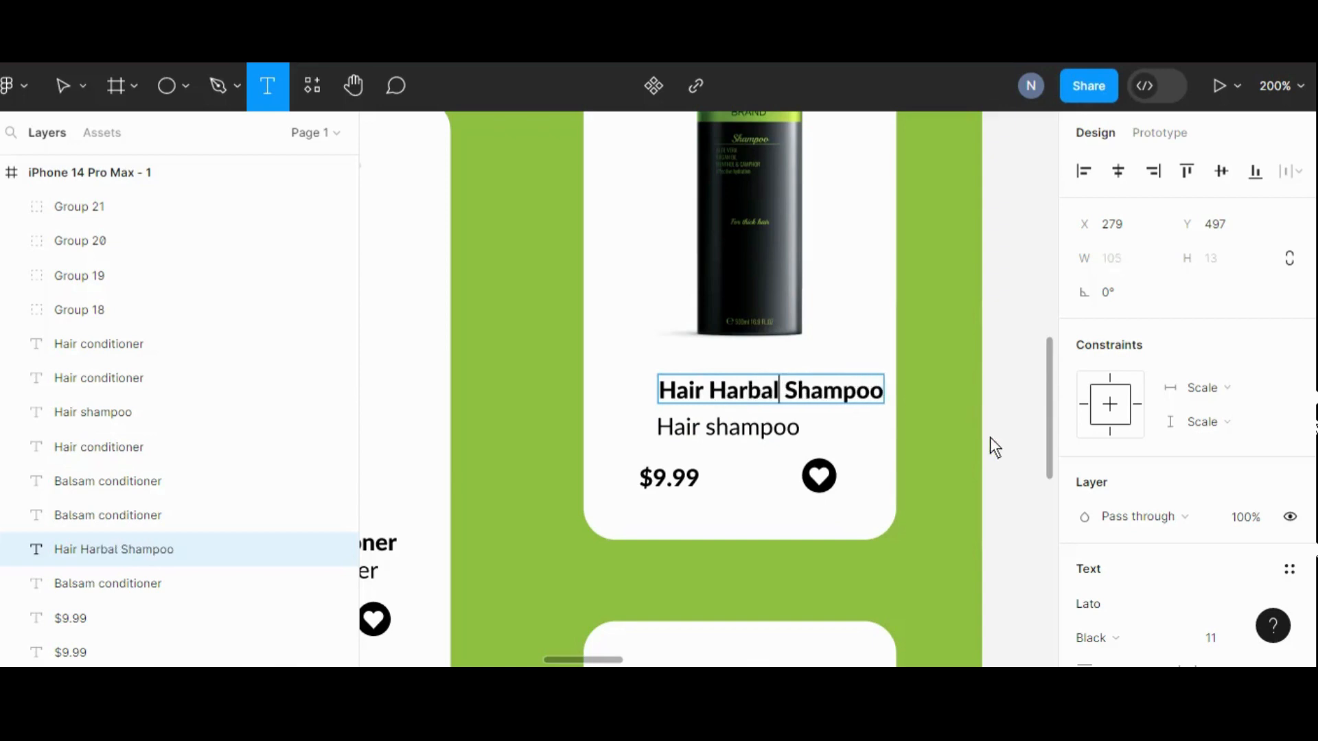
pyautogui.click(999, 443)
# - Move the black shampoo card's bold title to X 265, Y 495 and its subtitle to X 279, Y 511
pyautogui.click(838, 392)
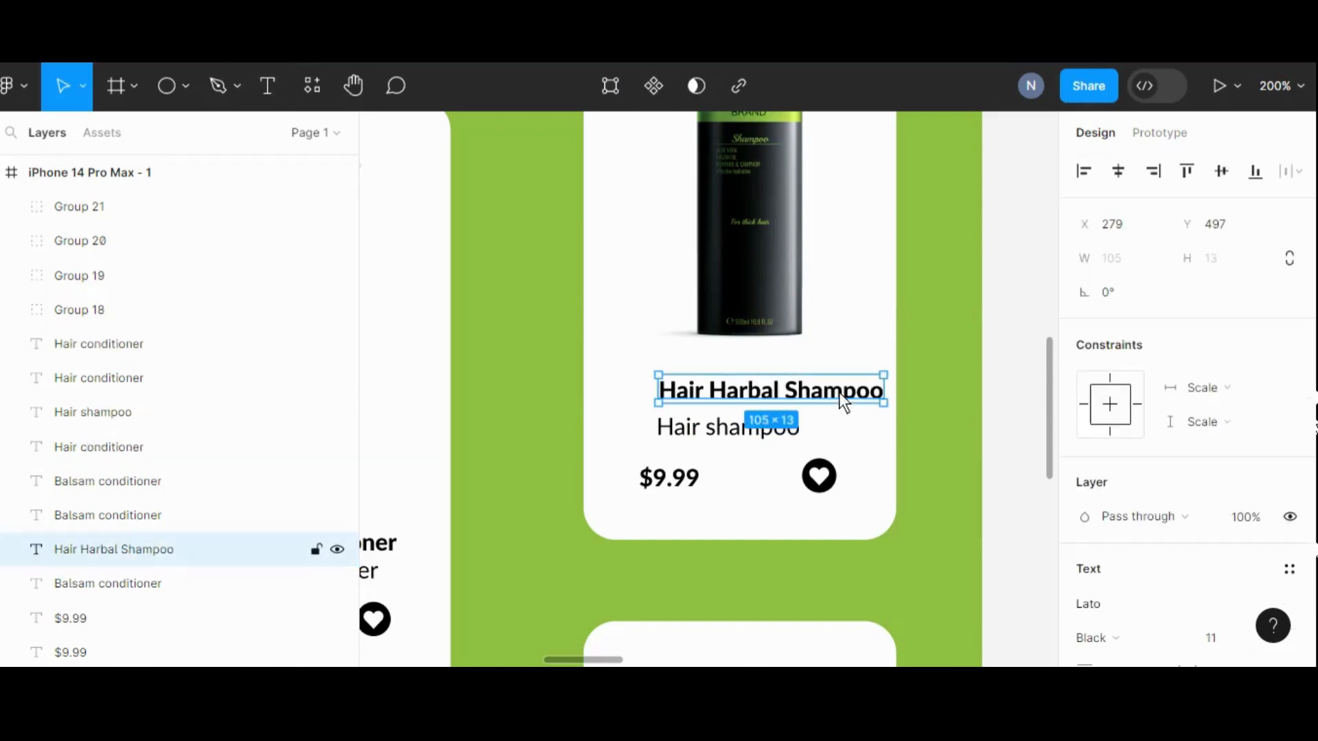
pyautogui.moveTo(839, 392); pyautogui.dragTo(809, 396)
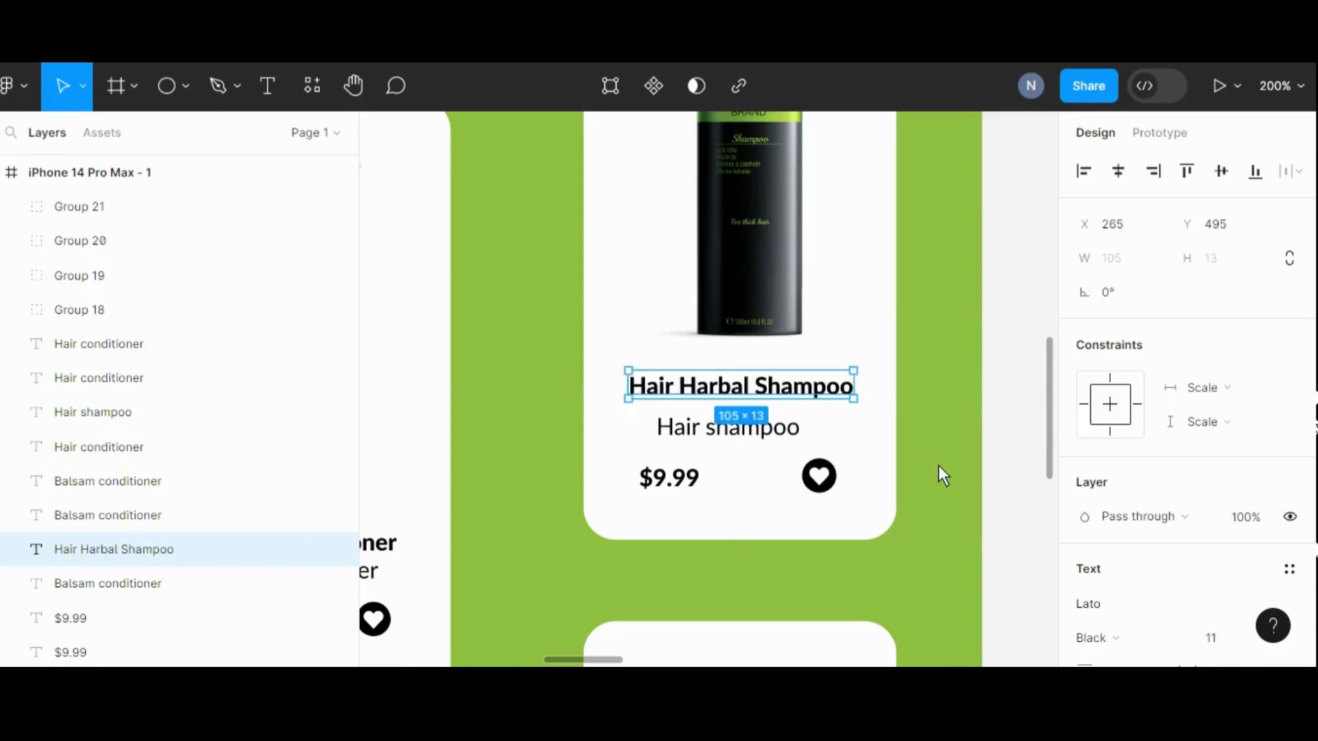
pyautogui.click(982, 490)
pyautogui.click(765, 427)
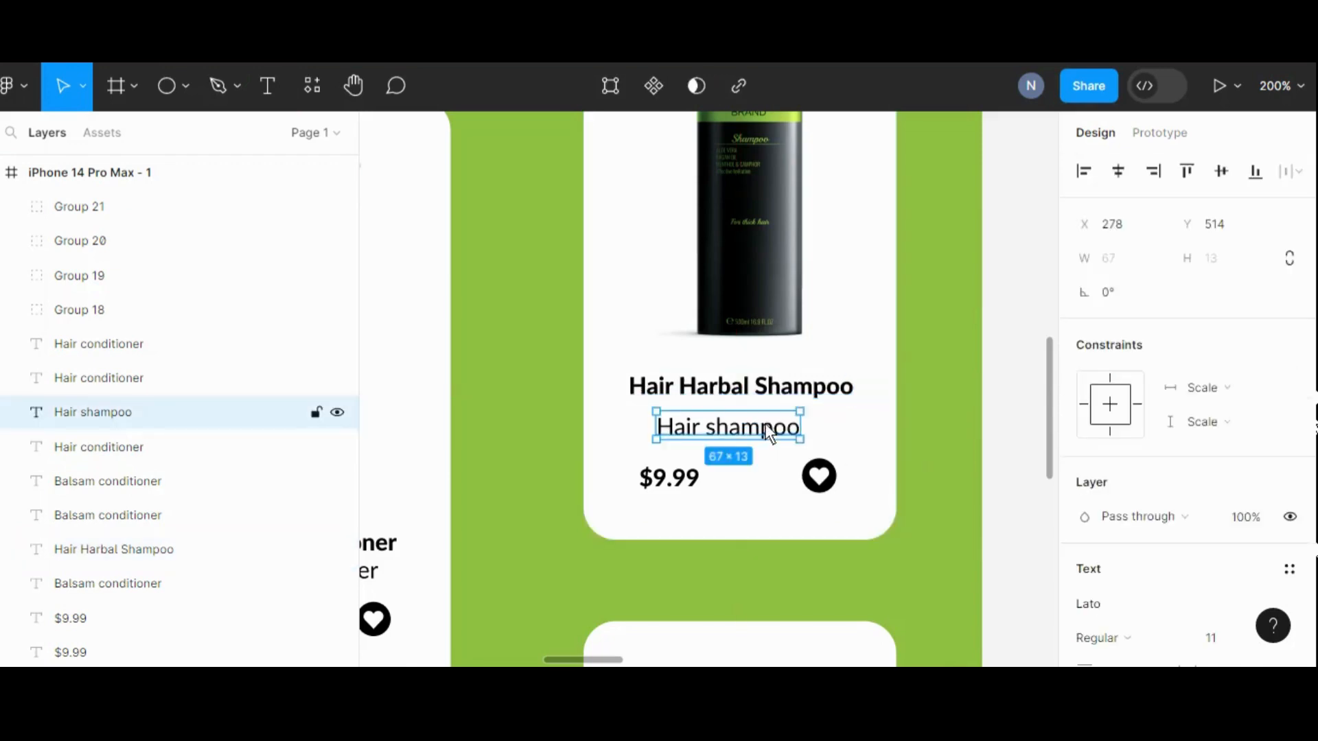
pyautogui.moveTo(764, 424); pyautogui.dragTo(766, 420)
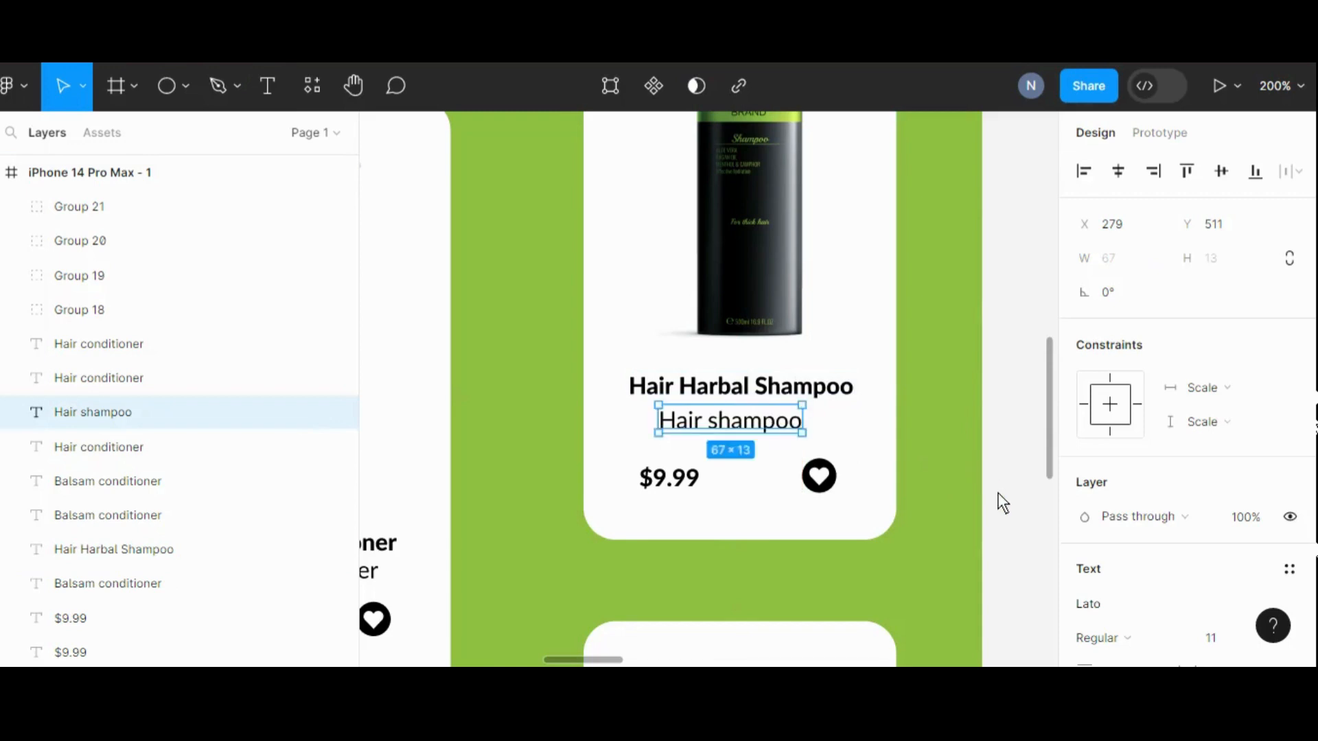
pyautogui.click(1000, 501)
# - Change the price on the black shampoo card to $9.98
pyautogui.click(673, 481)
pyautogui.press('Return')
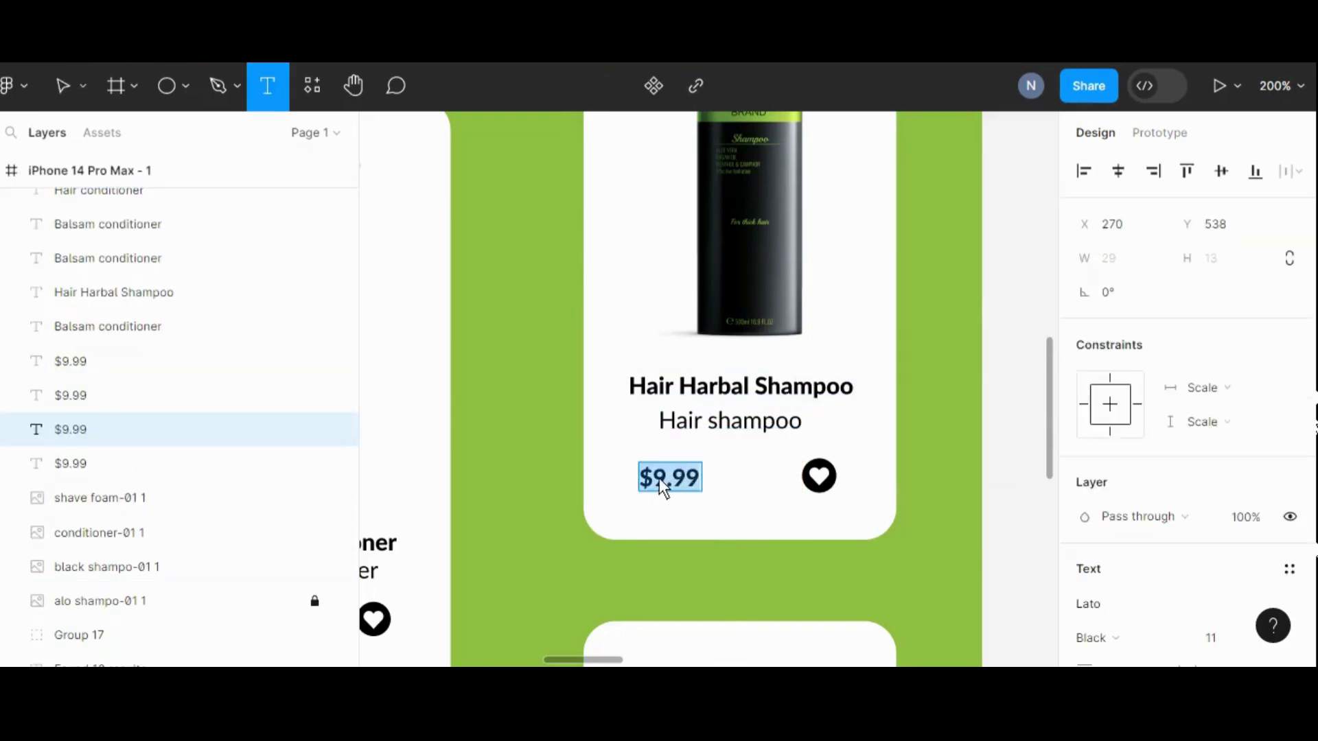
pyautogui.click(696, 477)
pyautogui.press('BackSpace')
pyautogui.write('8')
# - Change the bold product name on the shave foam card to "Shampoo Foam" and center it above the subtitle
pyautogui.scroll(-10, 715, 380)
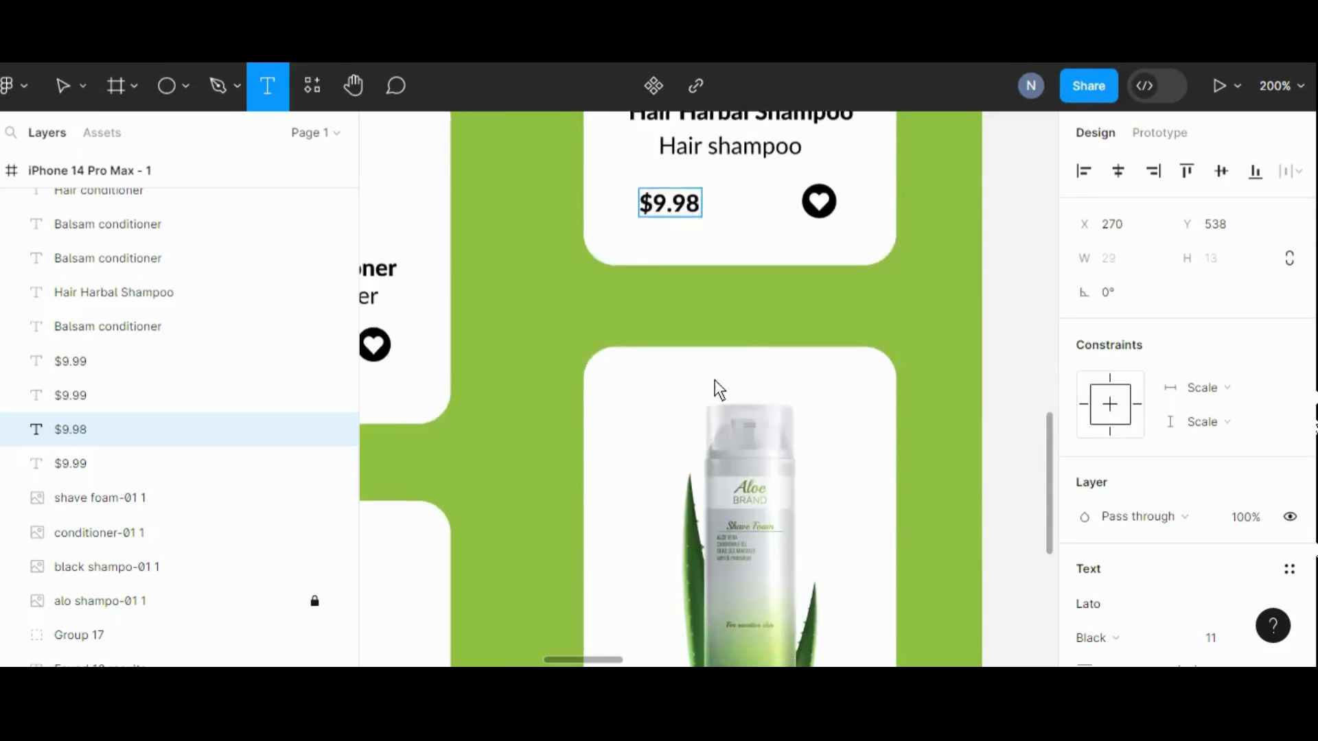
pyautogui.scroll(2, 788, 394)
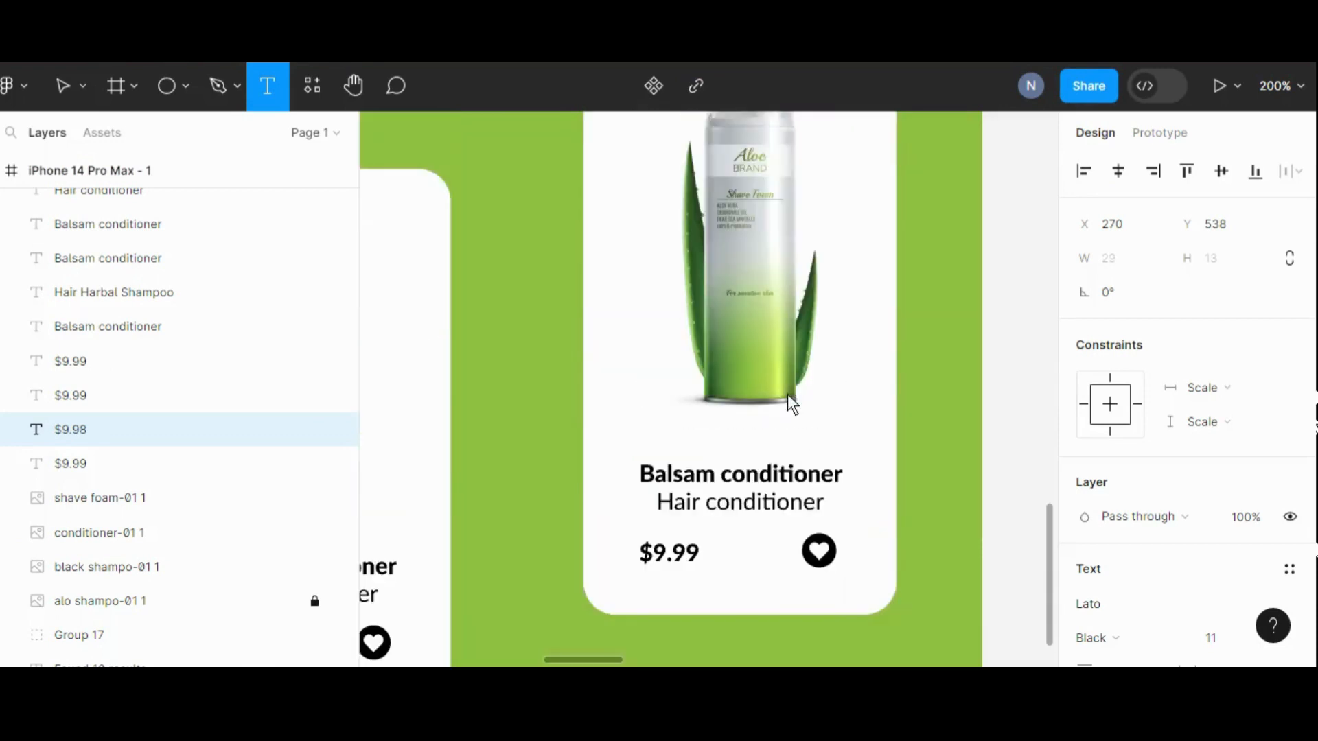
pyautogui.click(843, 476)
pyautogui.press('BackSpace')
pyautogui.press('BackSpace')
pyautogui.press('BackSpace')
pyautogui.press('BackSpace')
pyautogui.press('BackSpace')
pyautogui.press('BackSpace')
pyautogui.press('BackSpace')
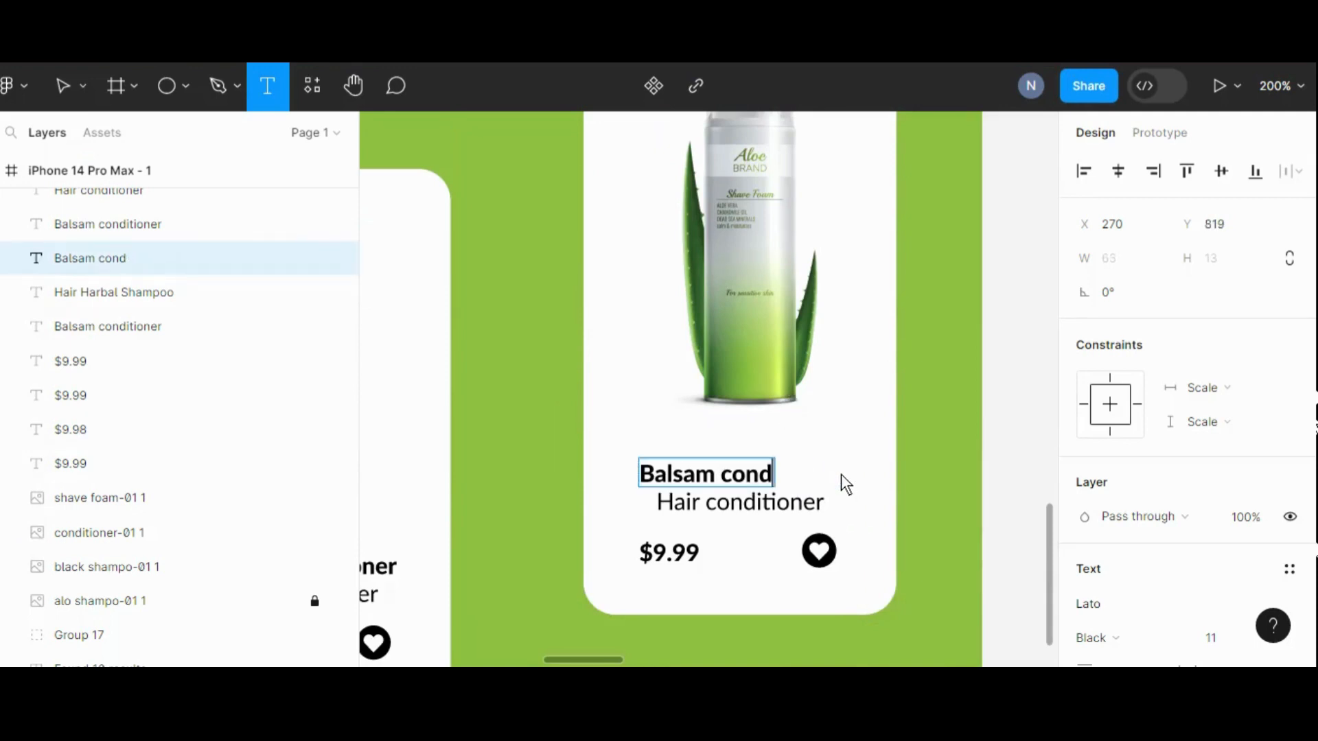
pyautogui.press('BackSpace')
pyautogui.press('BackSpace')
pyautogui.press('BackSpace')
pyautogui.press('BackSpace')
pyautogui.press('BackSpace')
pyautogui.press('BackSpace')
pyautogui.press('BackSpace')
pyautogui.press('BackSpace')
pyautogui.press('BackSpace')
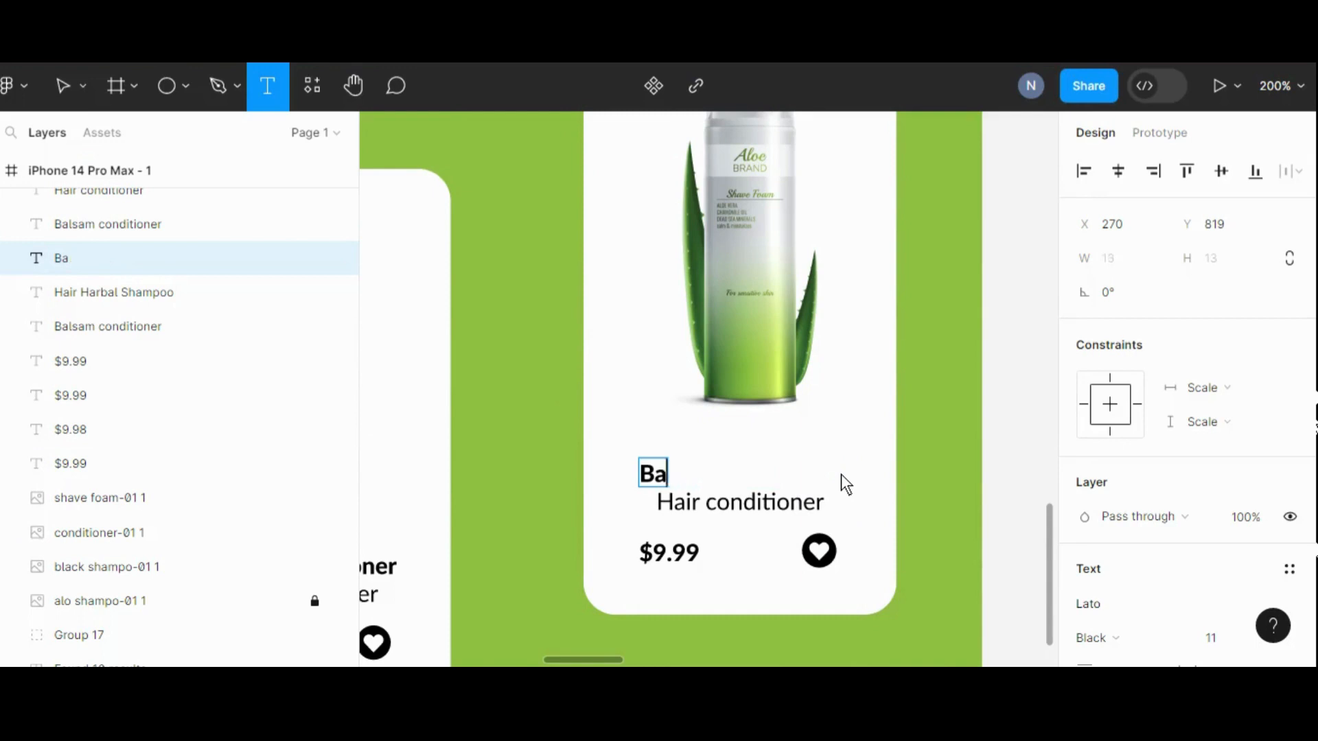
pyautogui.press('BackSpace')
pyautogui.press('BackSpace')
pyautogui.write('Shampoo')
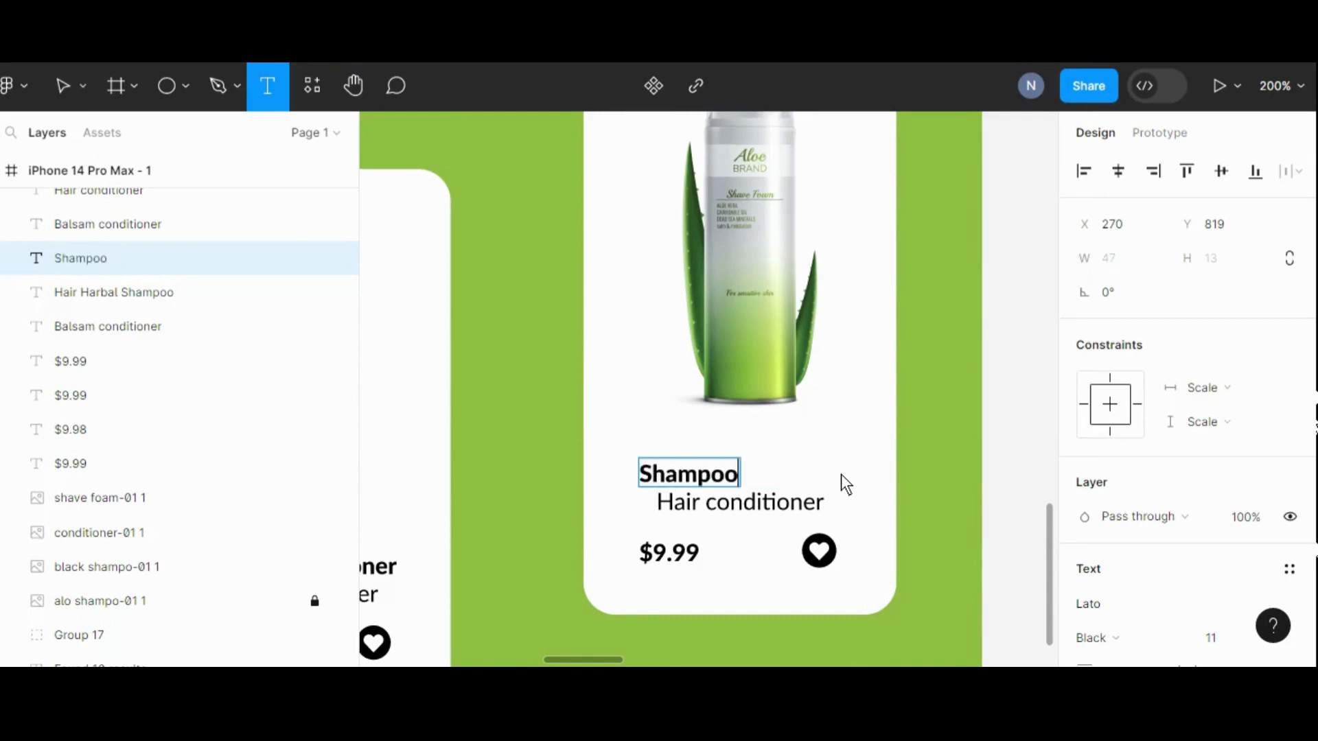
pyautogui.write(' Foam')
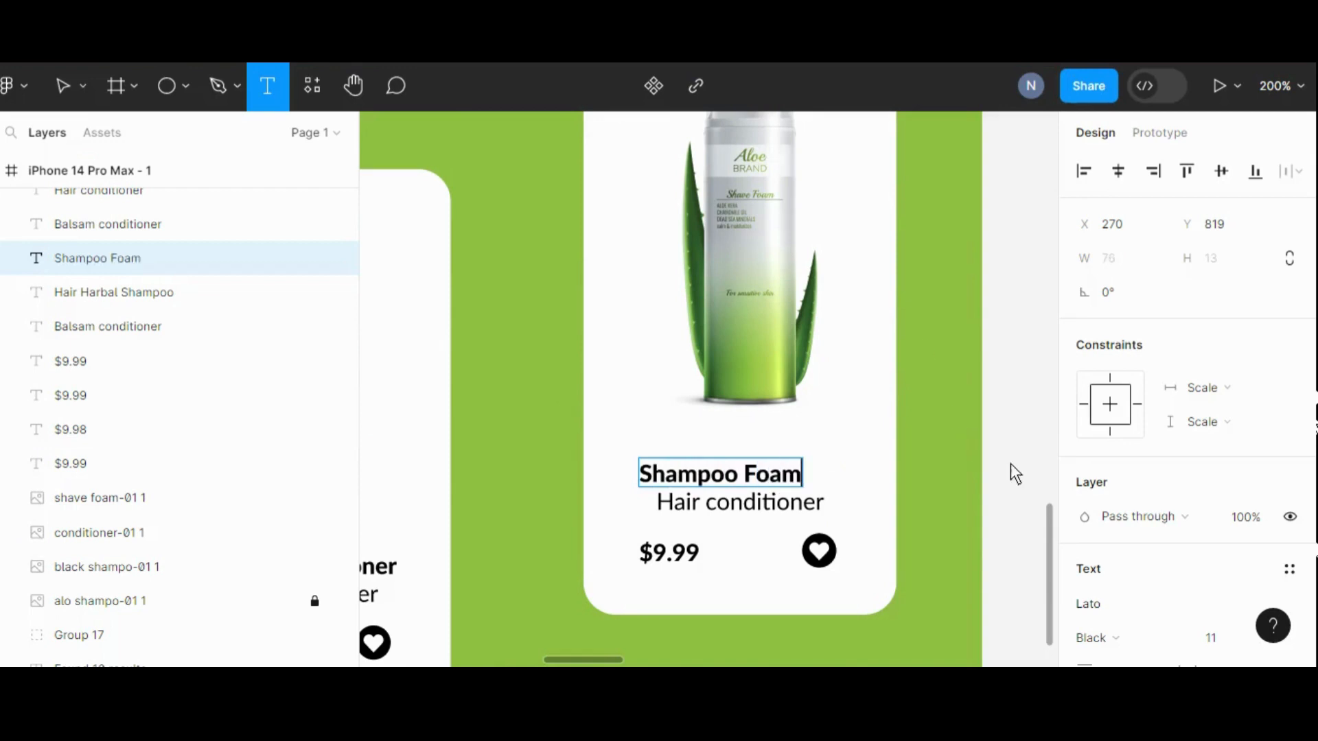
pyautogui.click(1013, 463)
pyautogui.moveTo(779, 483); pyautogui.dragTo(778, 473)
# - Change the subtitle on the shave foam card to "Hair harbal foam"
pyautogui.click(778, 501)
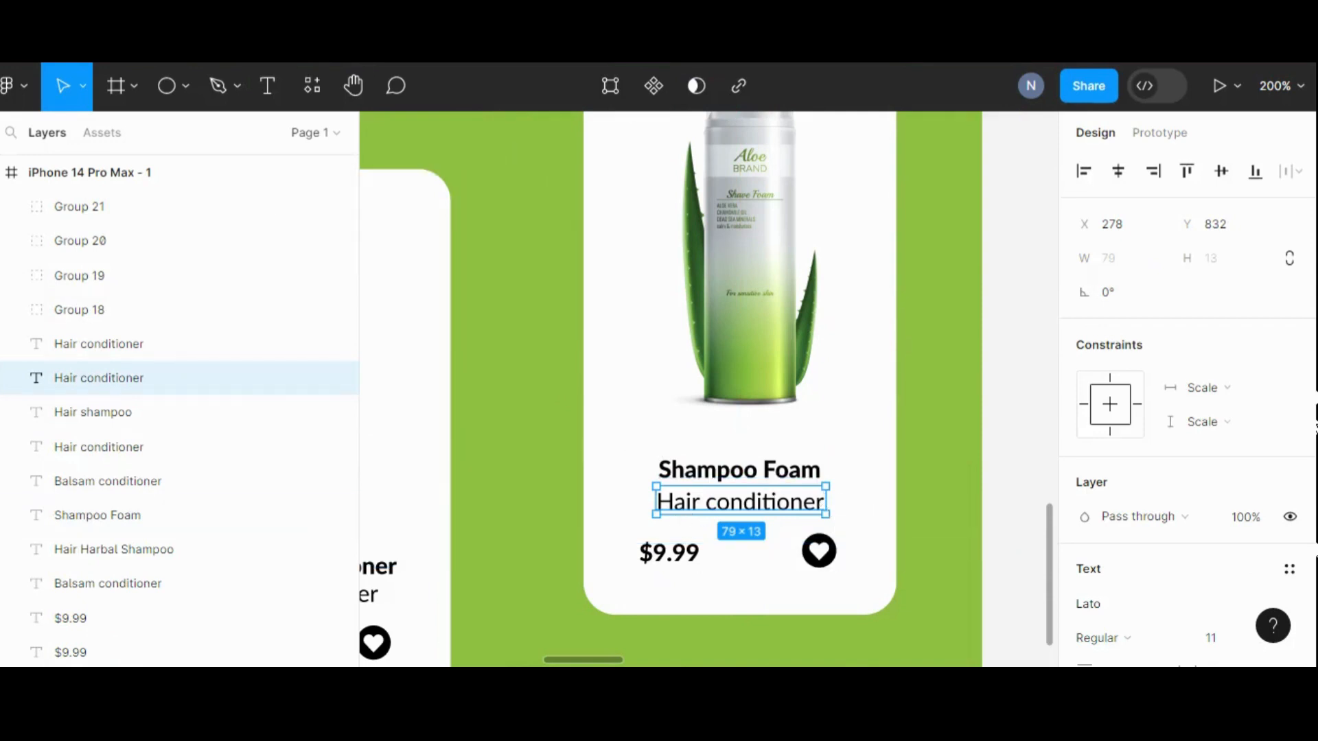
pyautogui.press('Return')
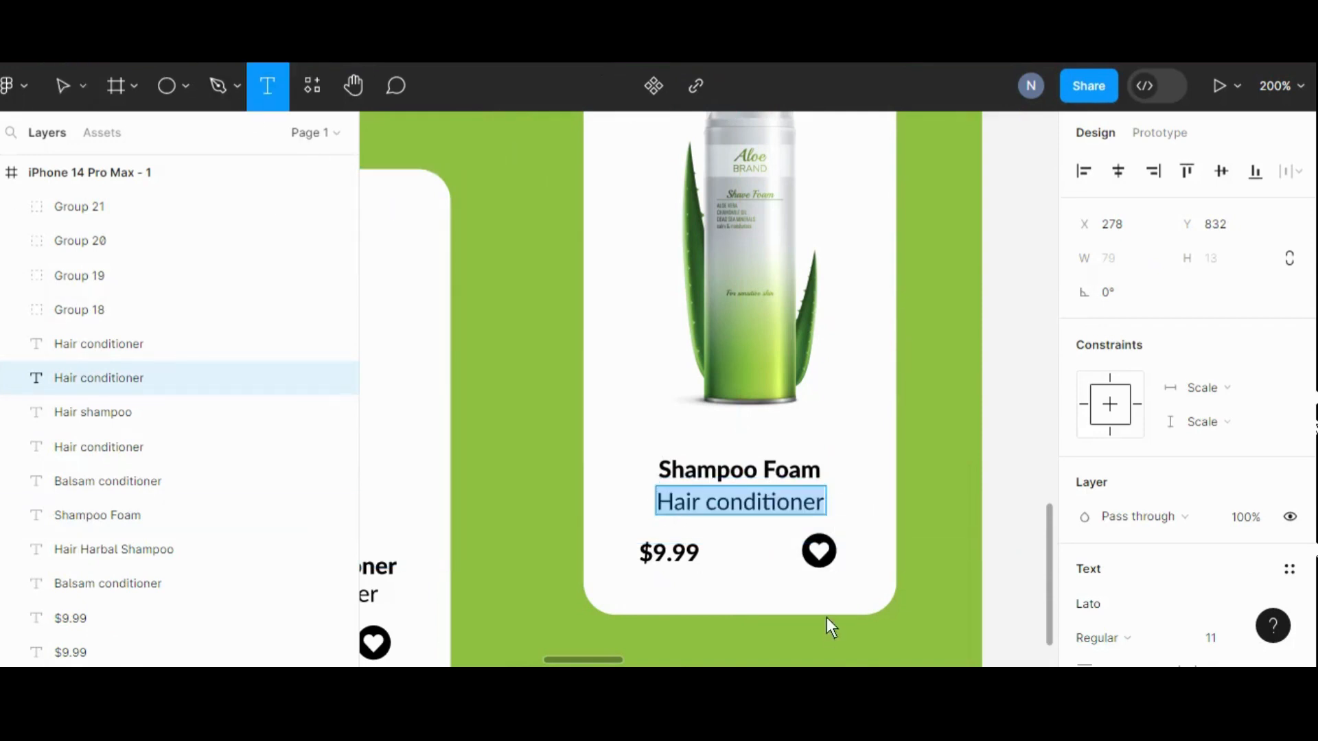
pyautogui.click(821, 501)
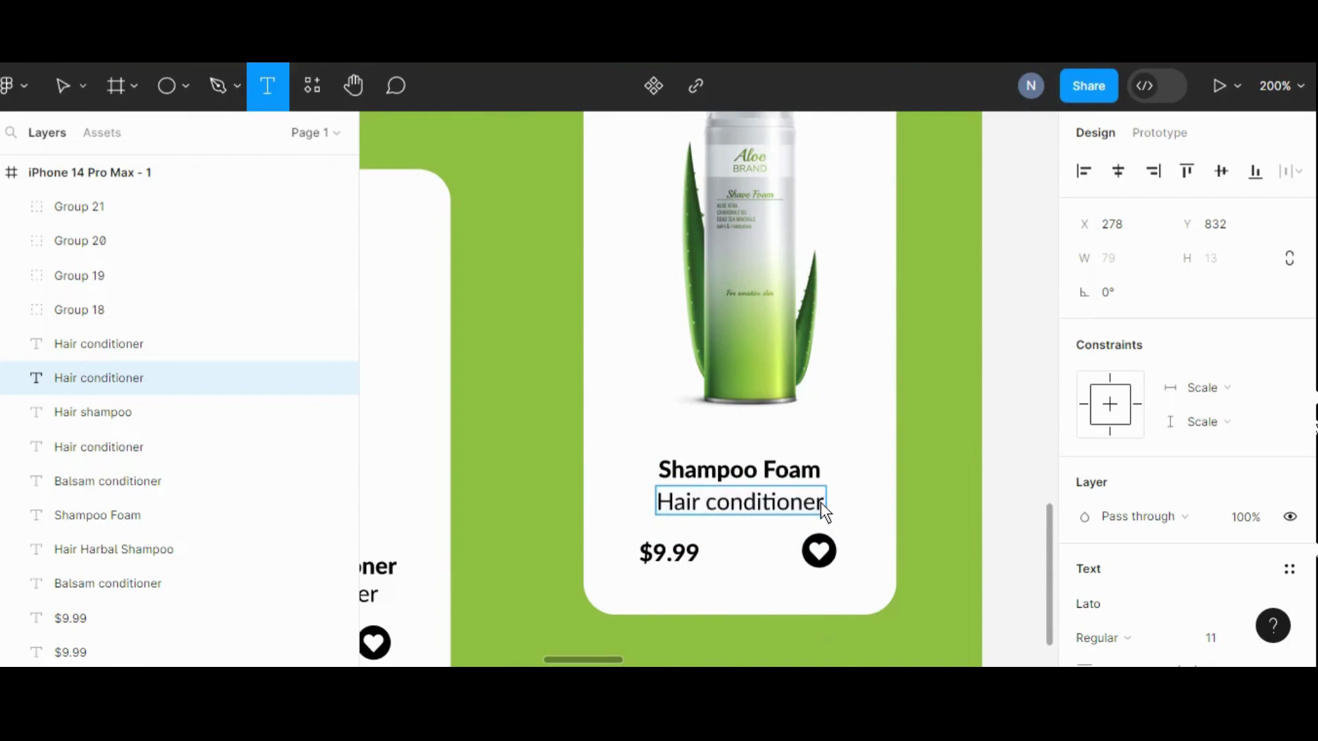
pyautogui.press('BackSpace')
pyautogui.press('BackSpace')
pyautogui.press('BackSpace')
pyautogui.press('BackSpace')
pyautogui.press('BackSpace')
pyautogui.press('BackSpace')
pyautogui.press('BackSpace')
pyautogui.press('BackSpace')
pyautogui.press('BackSpace')
pyautogui.press('BackSpace')
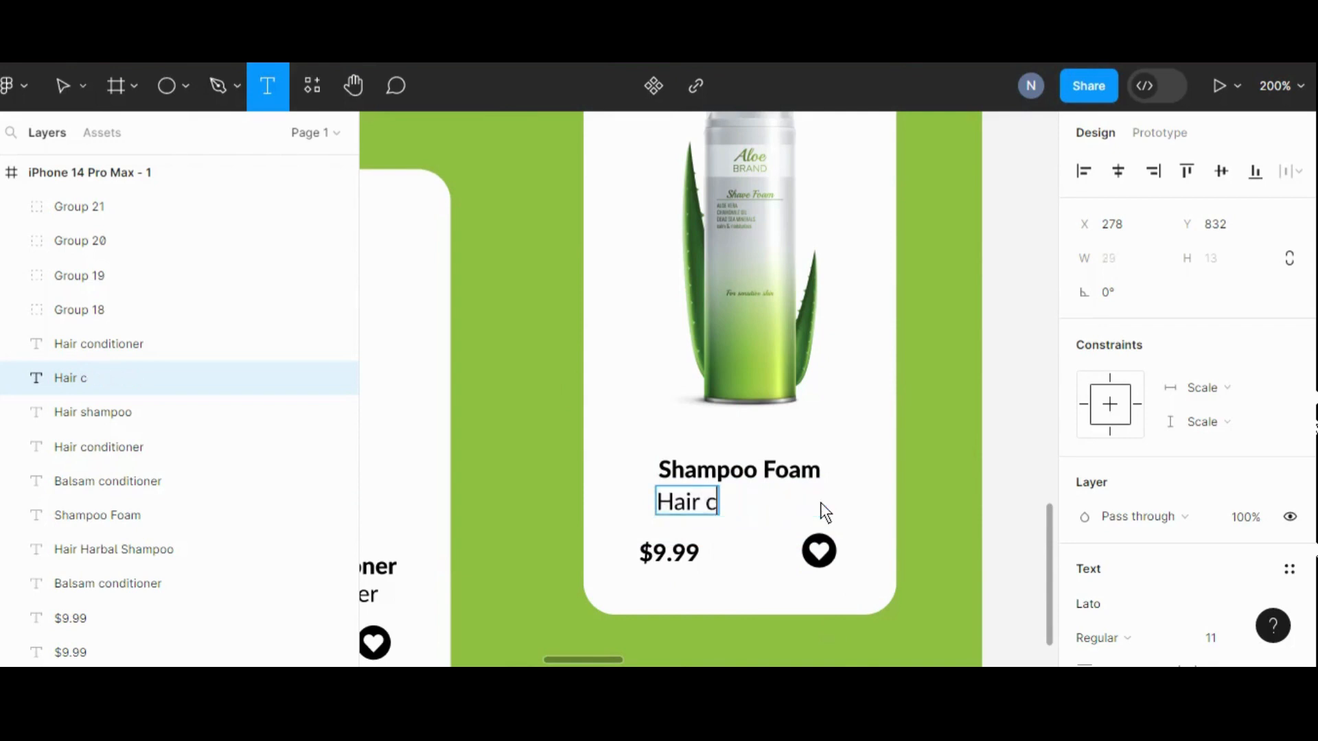
pyautogui.press('BackSpace')
pyautogui.press('BackSpace')
pyautogui.write('f')
pyautogui.press('BackSpace')
pyautogui.write('harb')
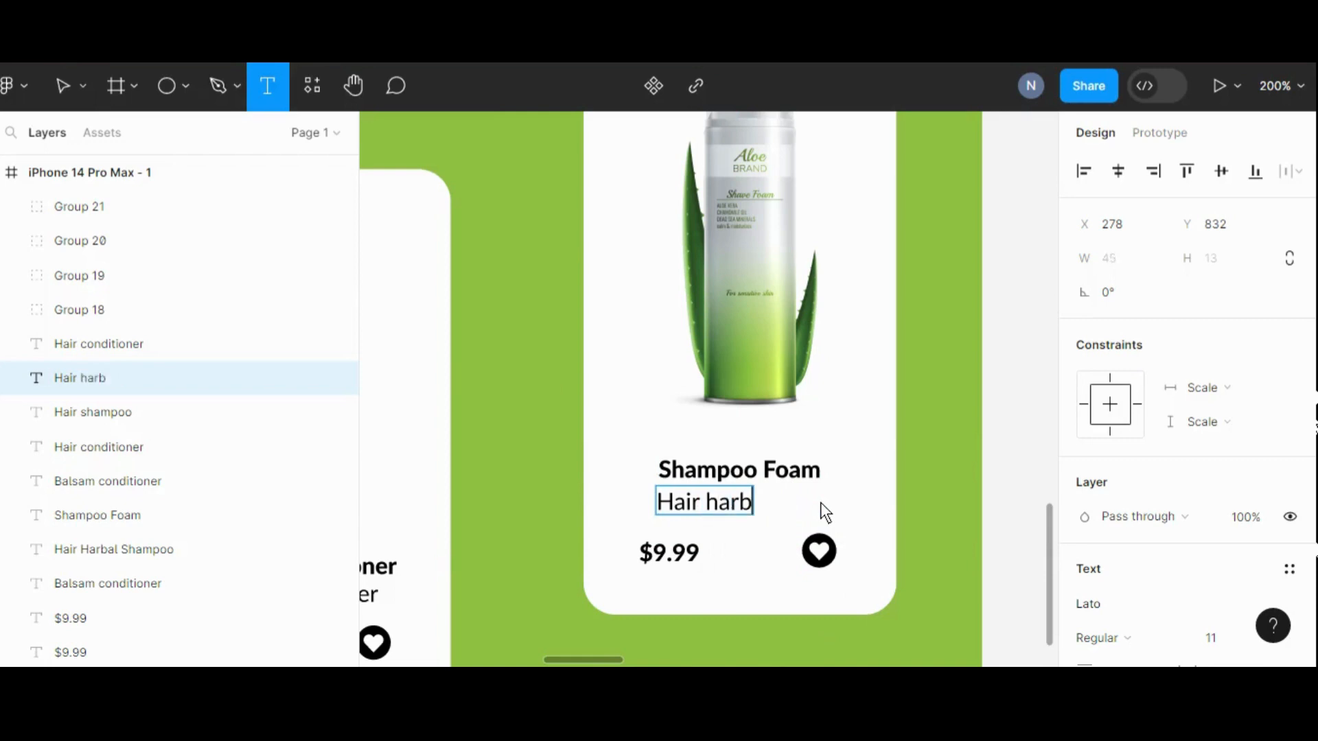
pyautogui.write('al')
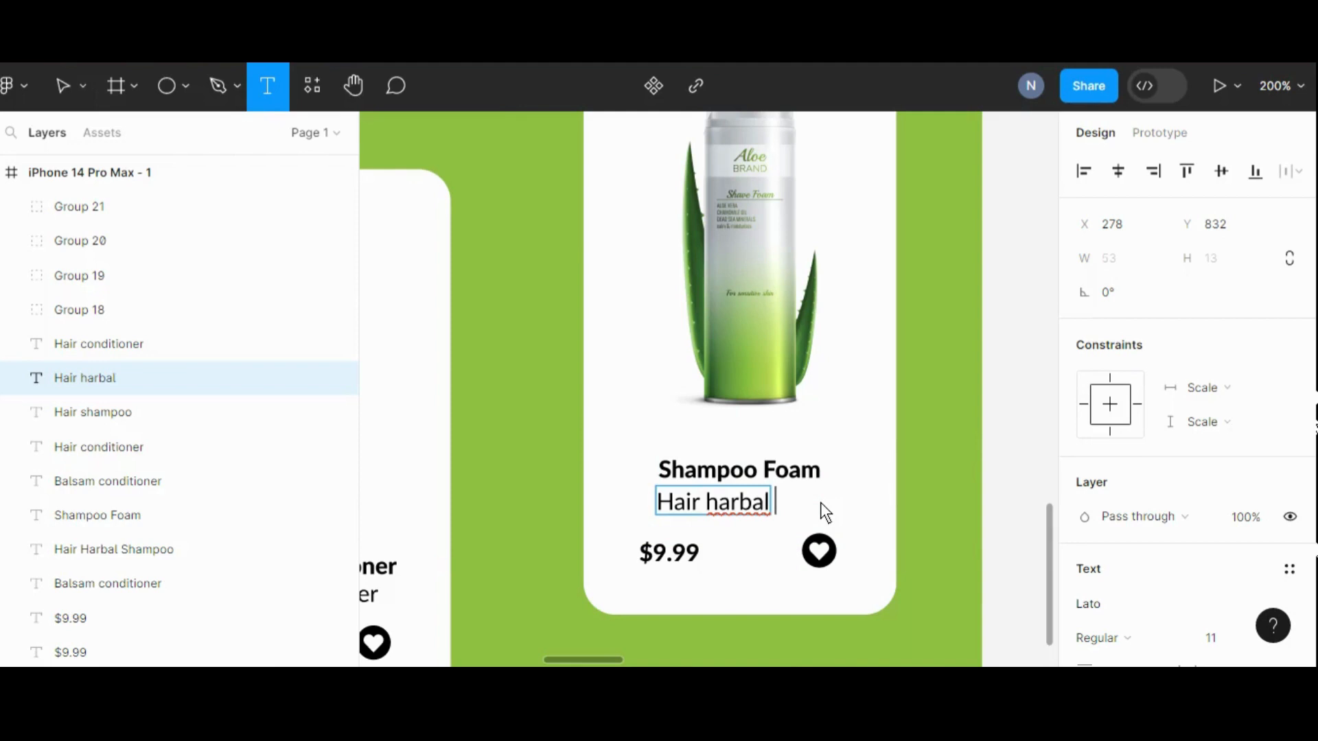
pyautogui.write('foam')
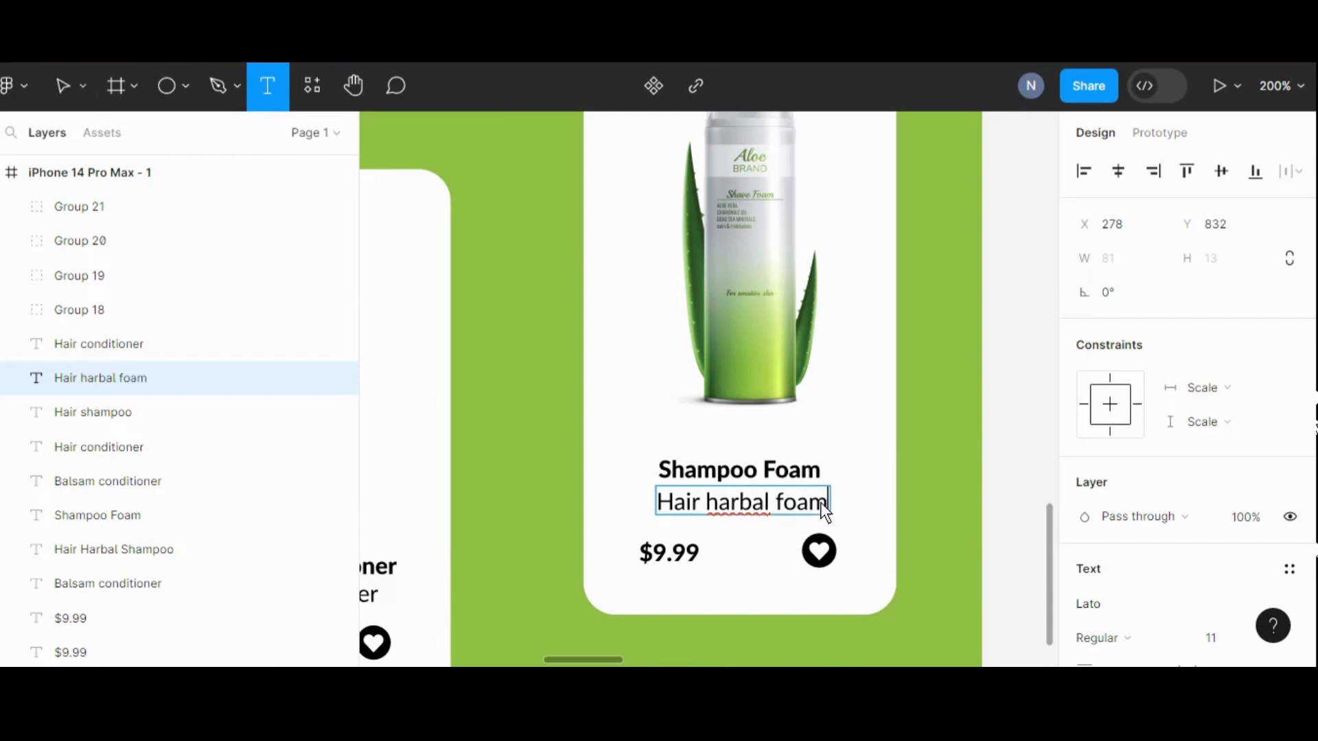
pyautogui.click(986, 489)
pyautogui.press('Escape')
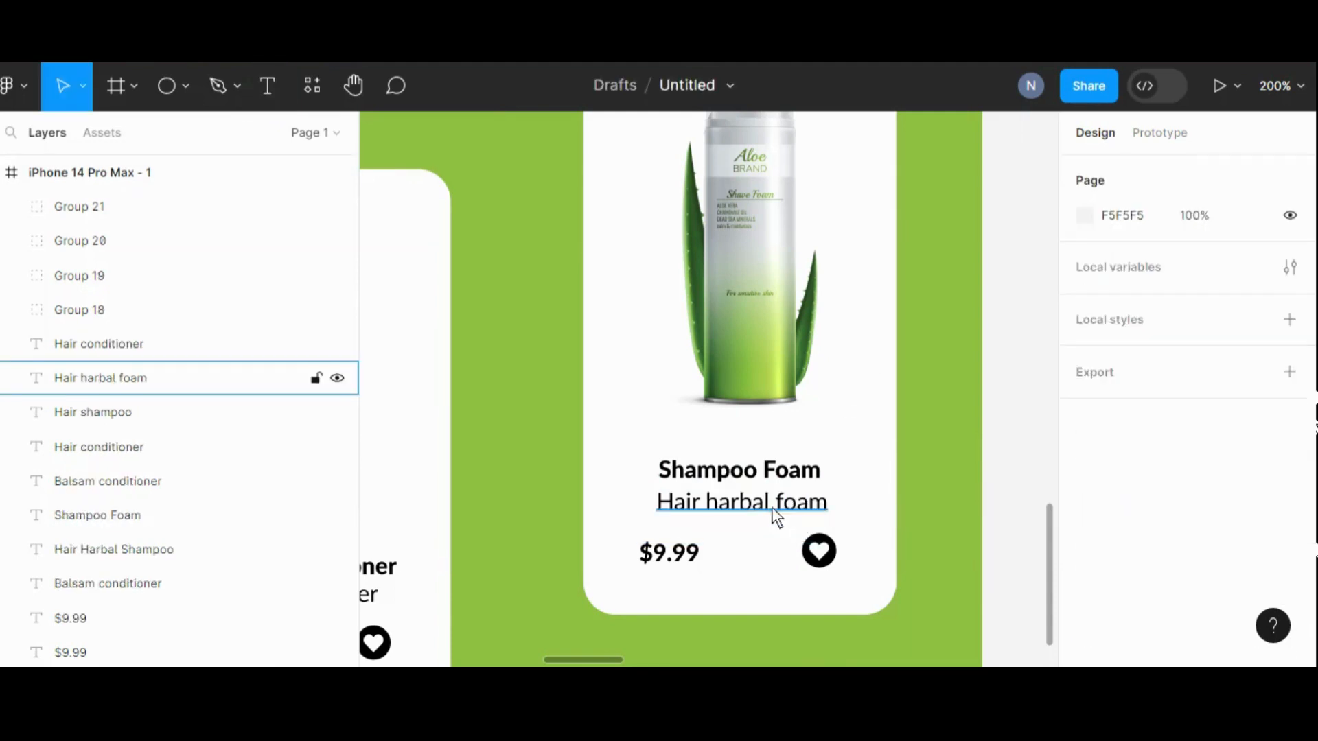
# - Move the "Hair harbal foam" subtitle to X 277, Y 830, centered under its title
pyautogui.click(773, 508)
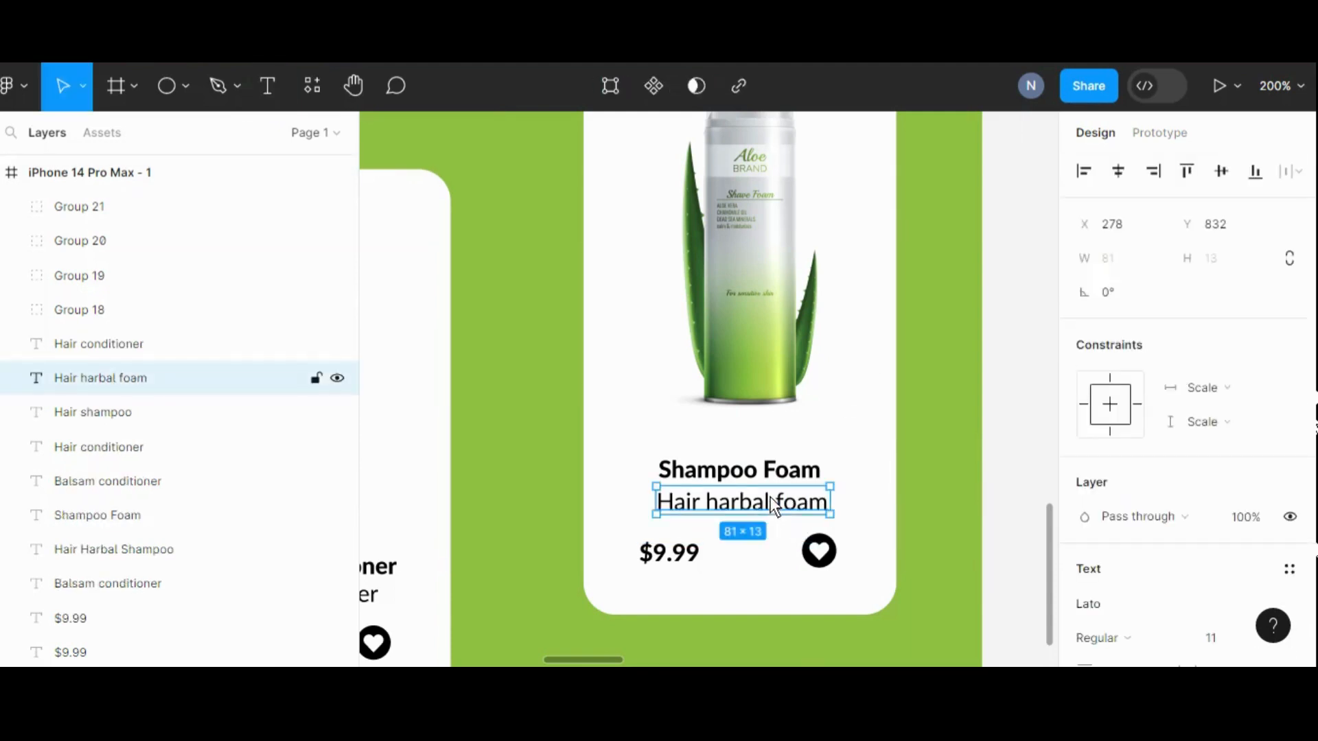
pyautogui.moveTo(774, 508); pyautogui.dragTo(768, 501)
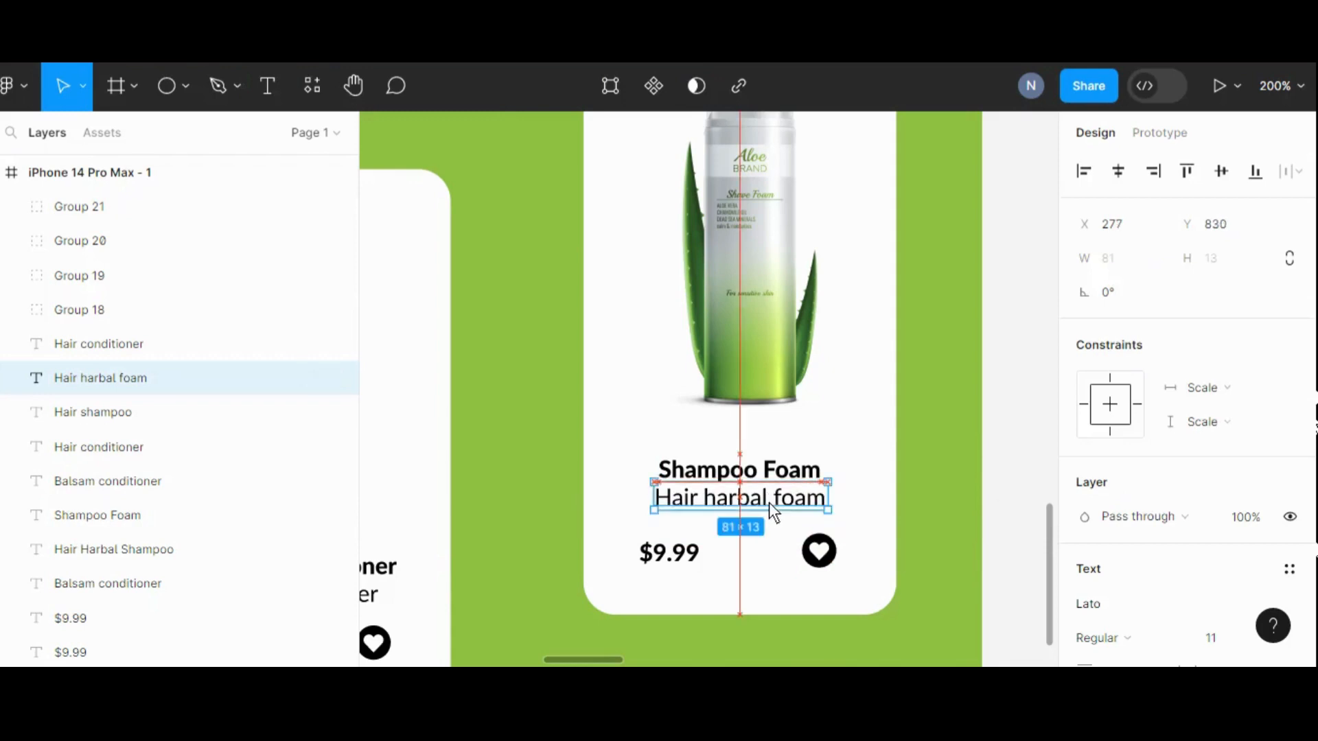
pyautogui.click(1014, 497)
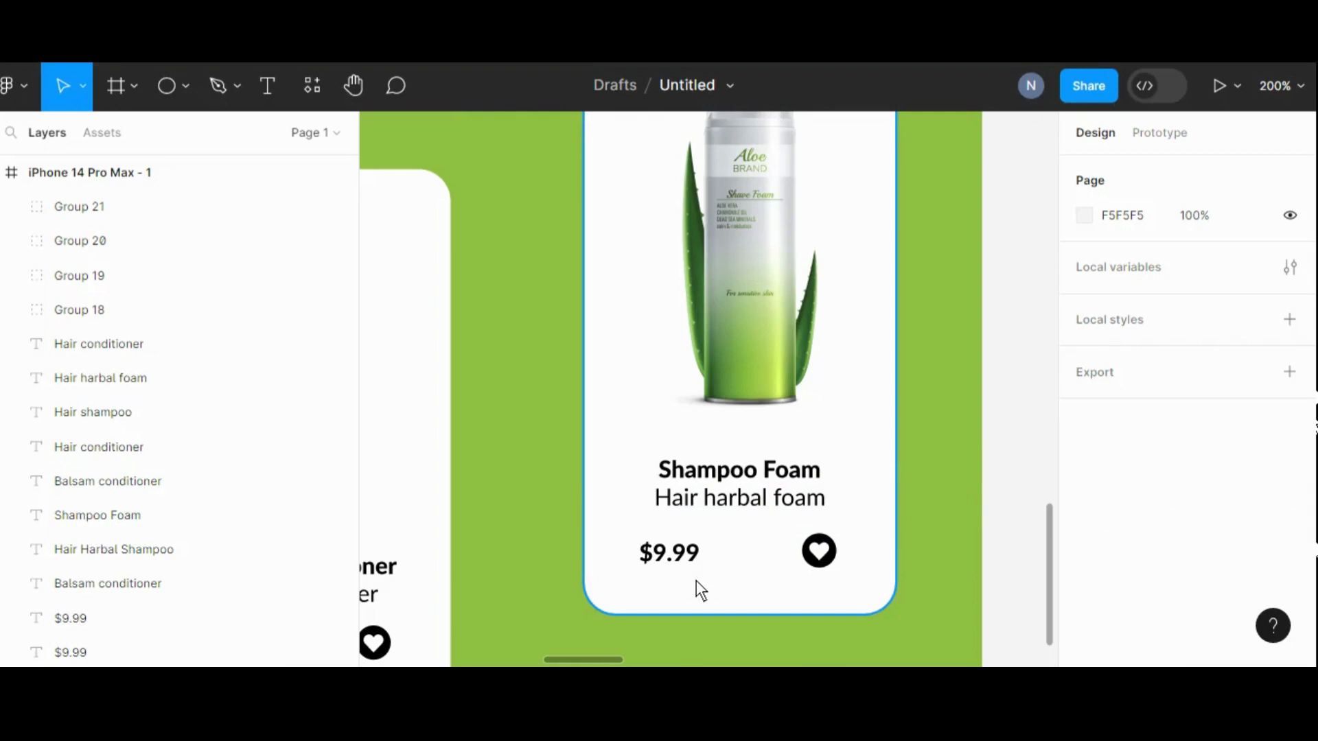
# - Change the price on the shave foam card to $19.99
pyautogui.click(671, 551)
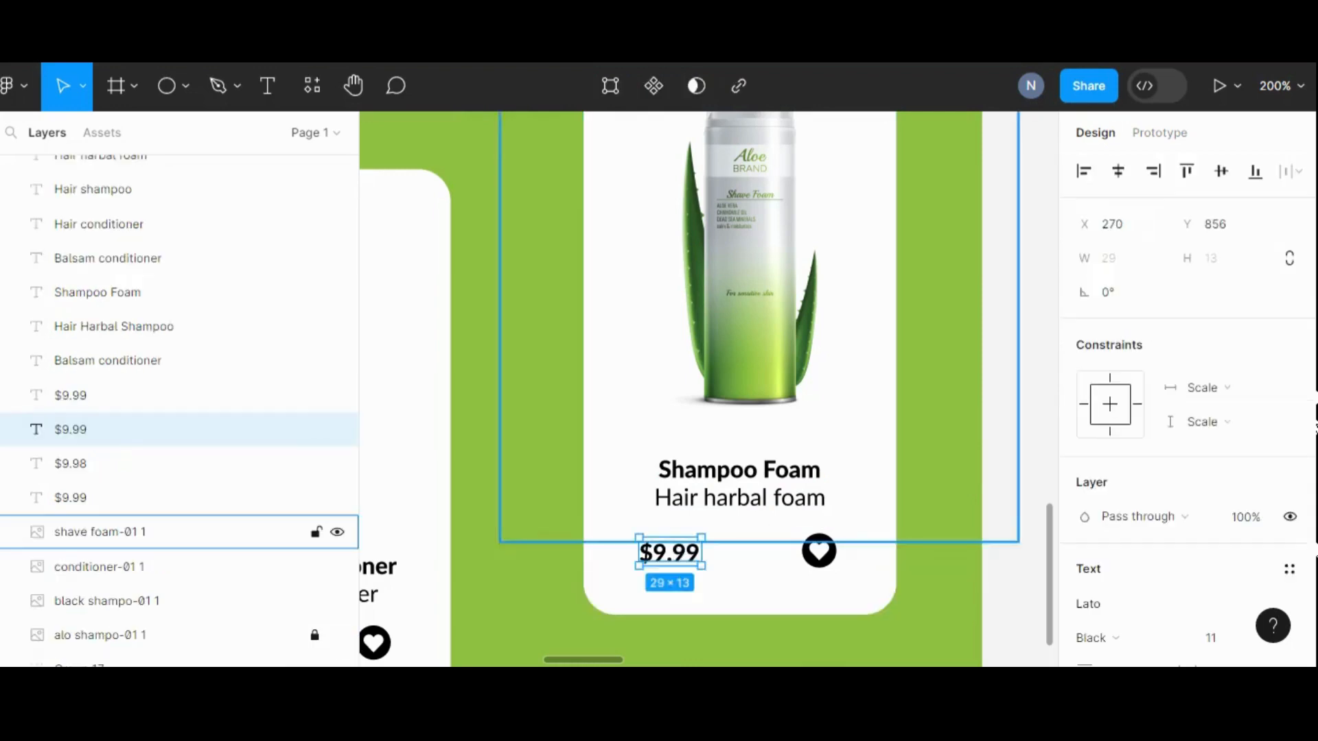
pyautogui.click(271, 90)
pyautogui.click(653, 552)
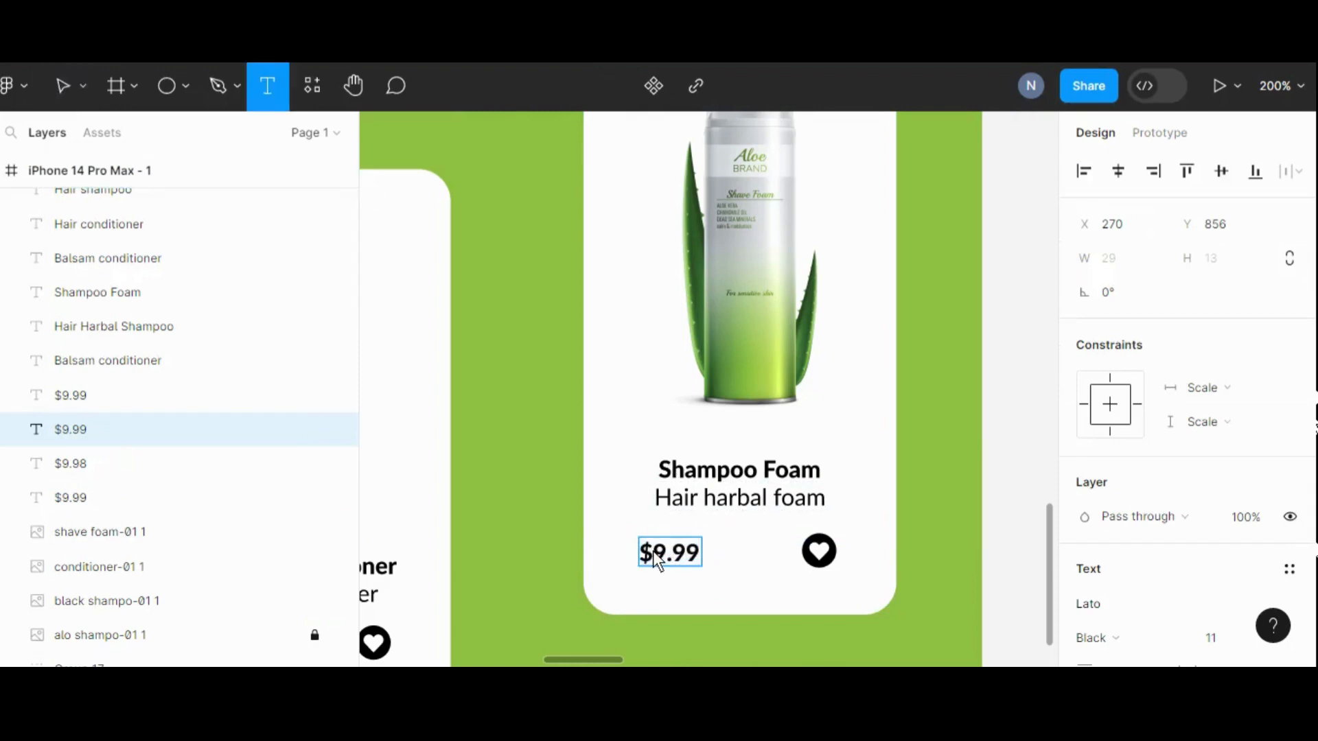
pyautogui.write('1')
pyautogui.scroll(-2, 690, 463)
pyautogui.press('Escape')
pyautogui.press('Escape')
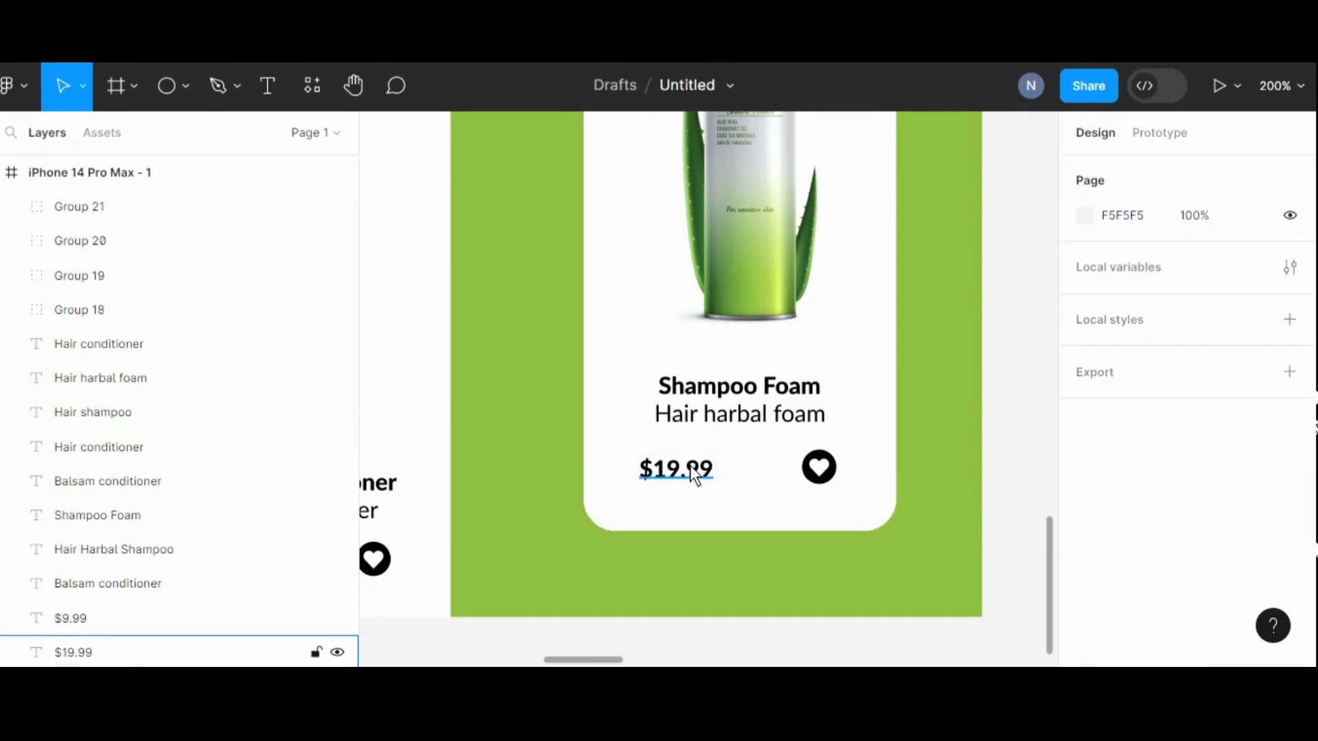
# - Move the $19.99 price to X 277, flush with the subtitle, and align its vertical center with the heart badge
pyautogui.moveTo(693, 463); pyautogui.dragTo(707, 471)
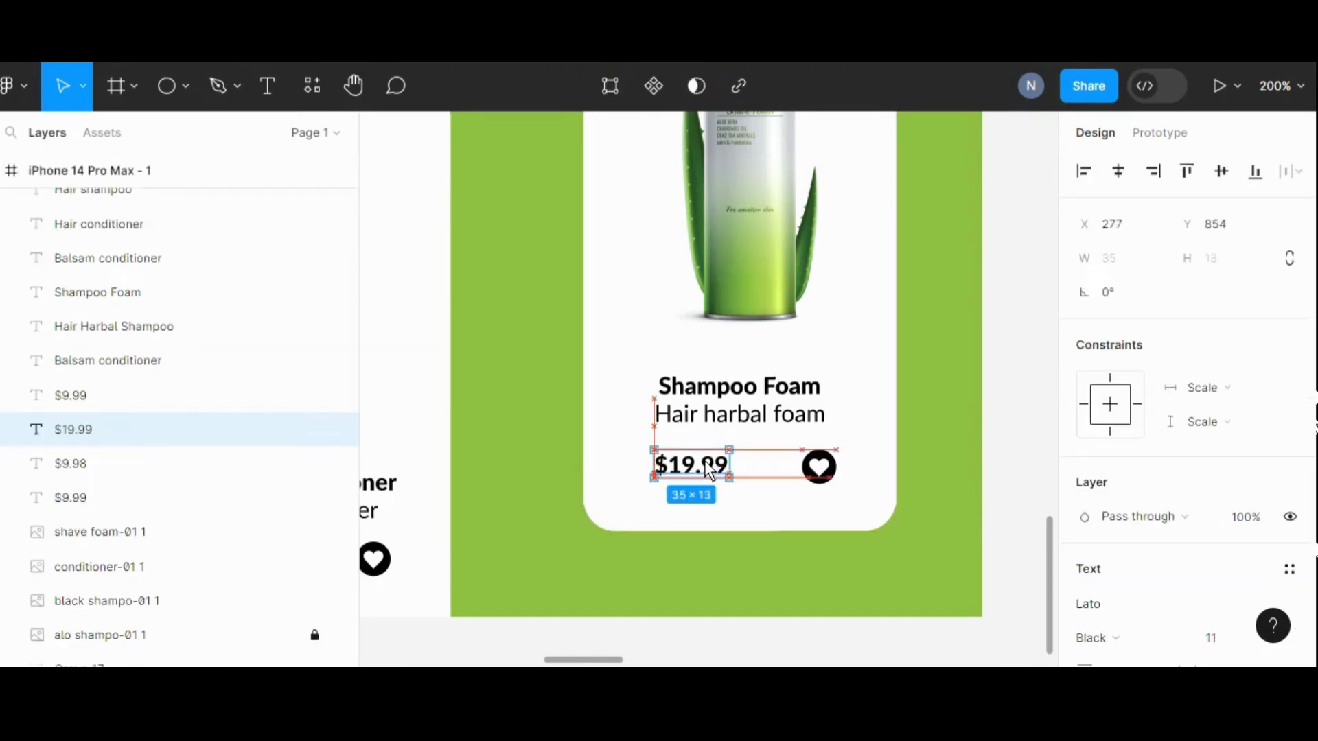
pyautogui.keyDown('shift'); pyautogui.click(826, 468); pyautogui.keyUp('shift')
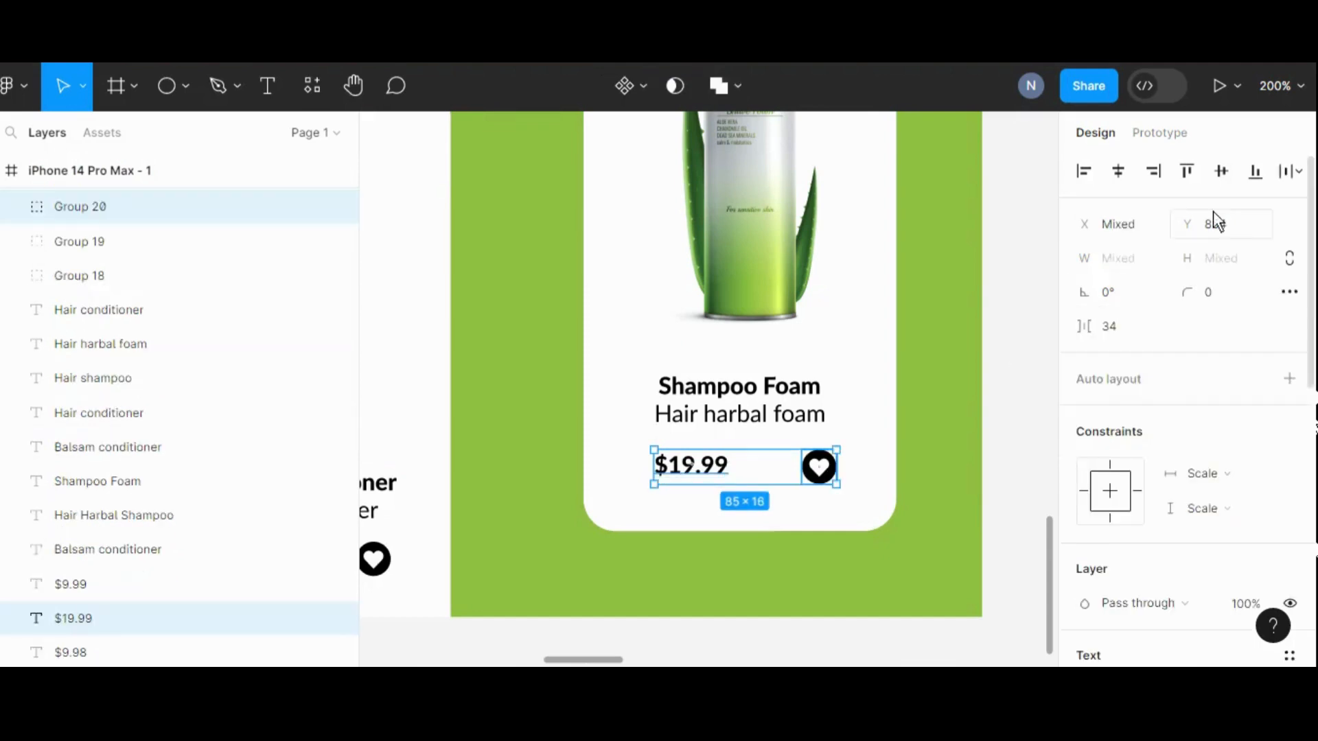
pyautogui.click(1214, 175)
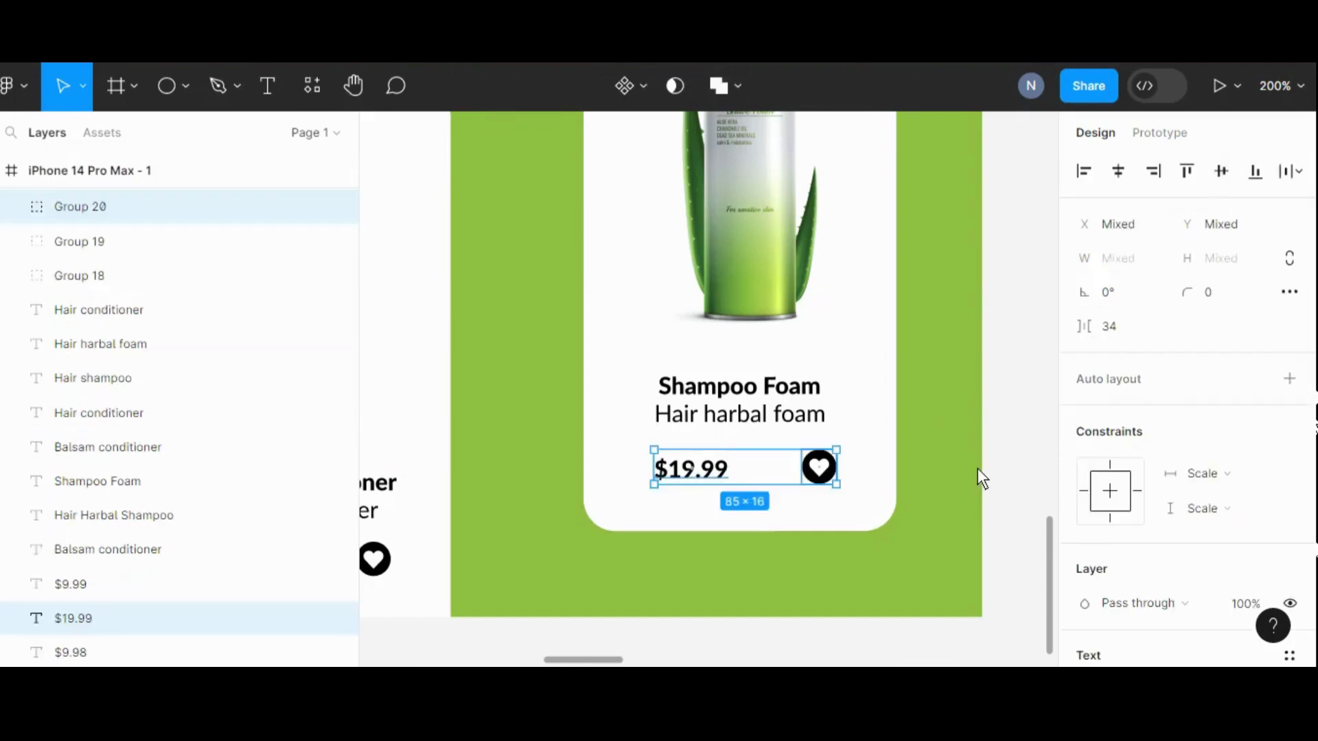
# - Change the title on the conditioner tube card from the copied product name to "Hair conditioner"
pyautogui.click(355, 87)
pyautogui.hscroll(-5, 638, 401)
pyautogui.scroll(-1, 638, 401)
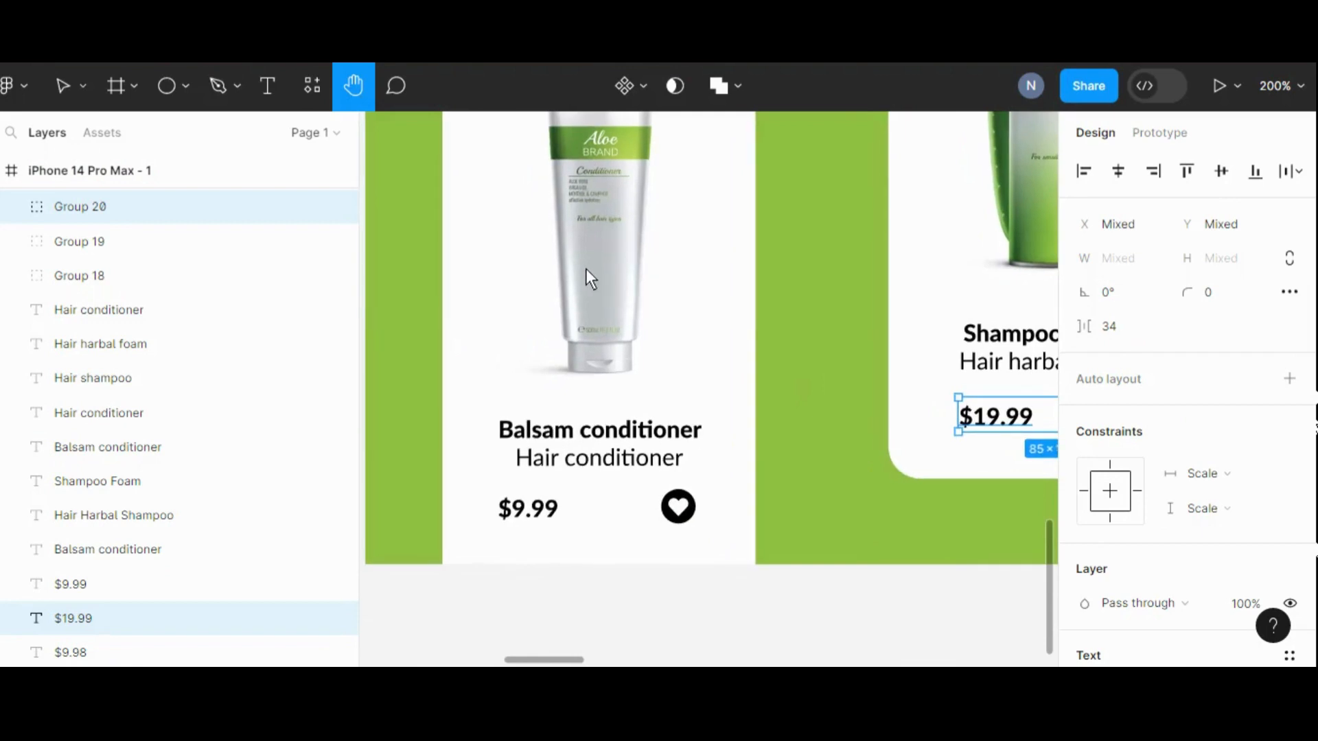
pyautogui.click(269, 85)
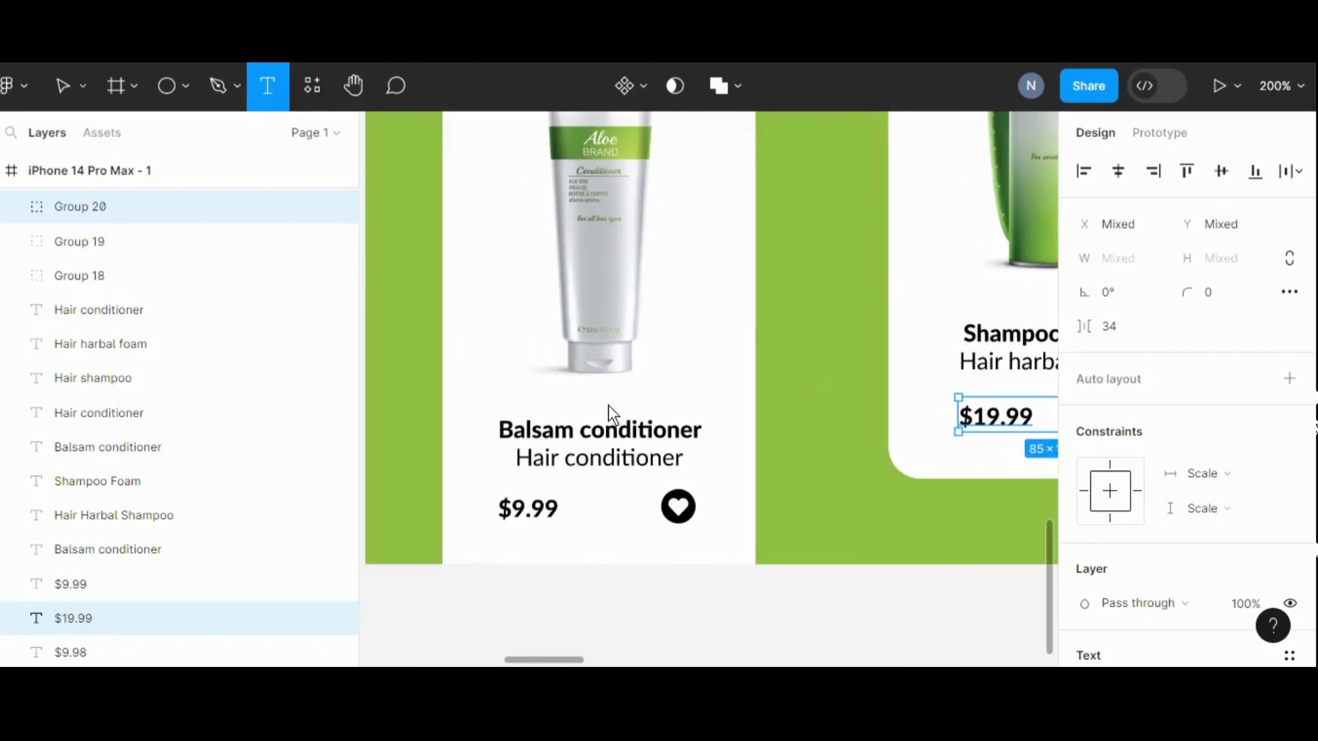
pyautogui.click(583, 439)
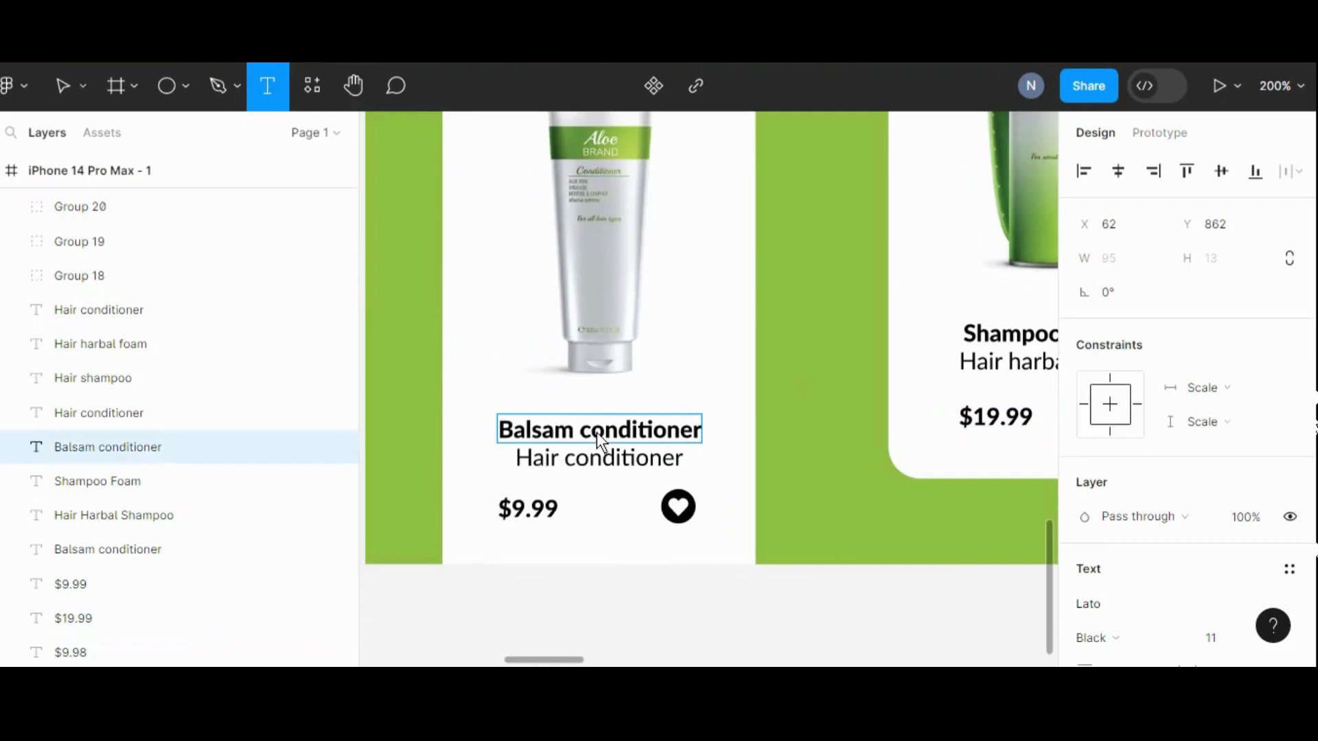
pyautogui.press('BackSpace')
pyautogui.press('BackSpace')
pyautogui.press('BackSpace')
pyautogui.press('BackSpace')
pyautogui.press('BackSpace')
pyautogui.press('BackSpace')
pyautogui.press('BackSpace')
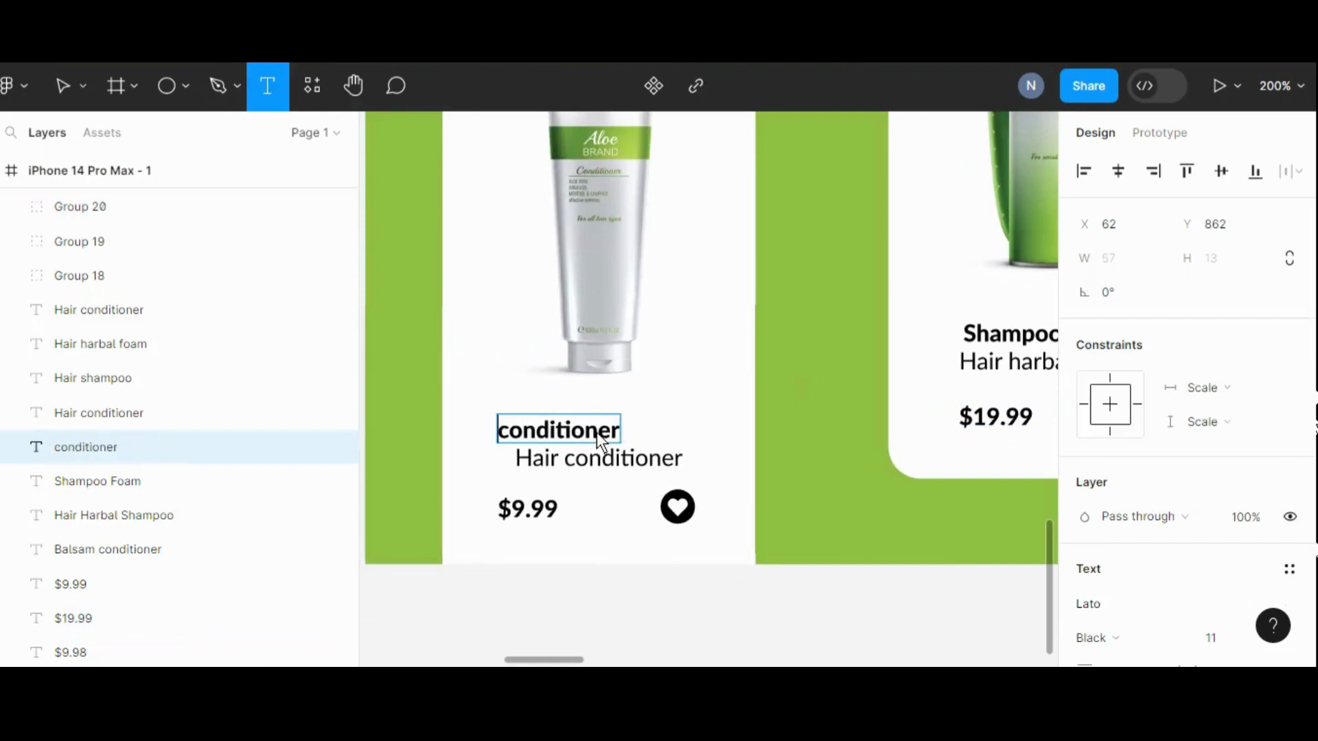
pyautogui.write('Hair')
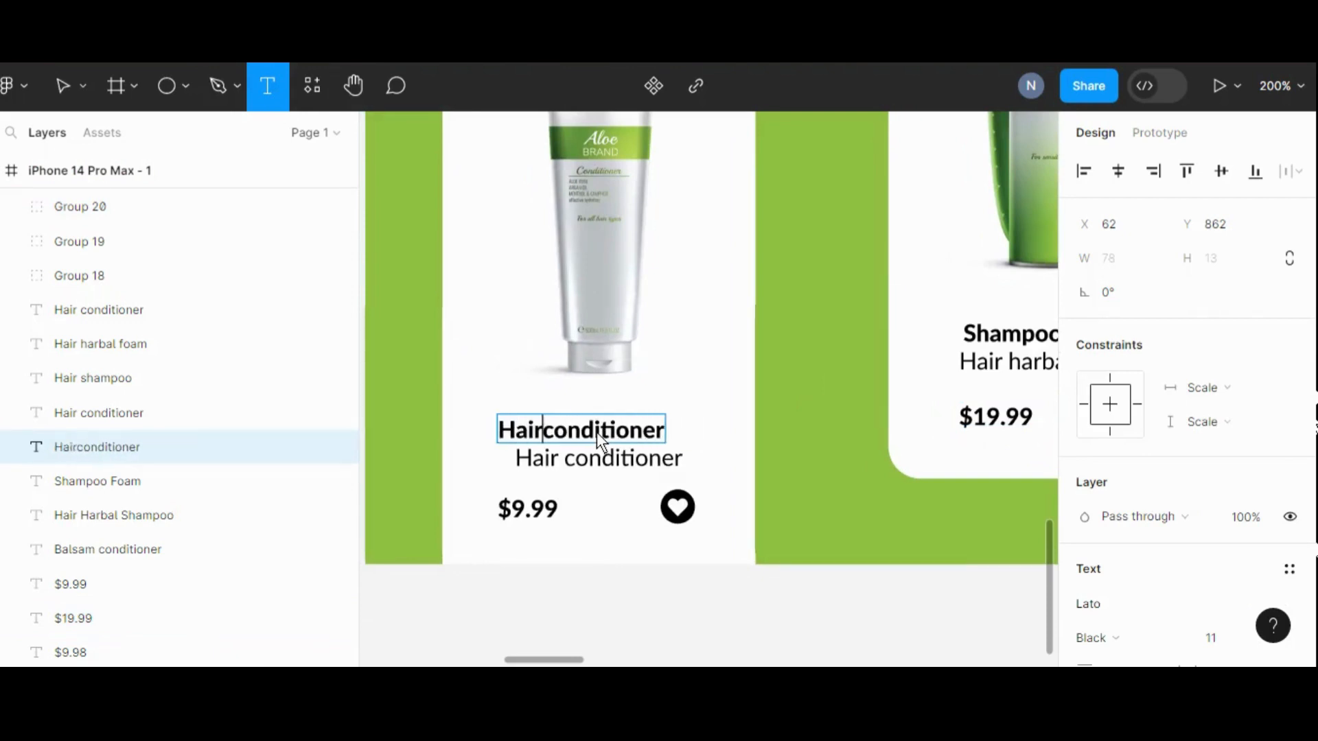
pyautogui.click(608, 615)
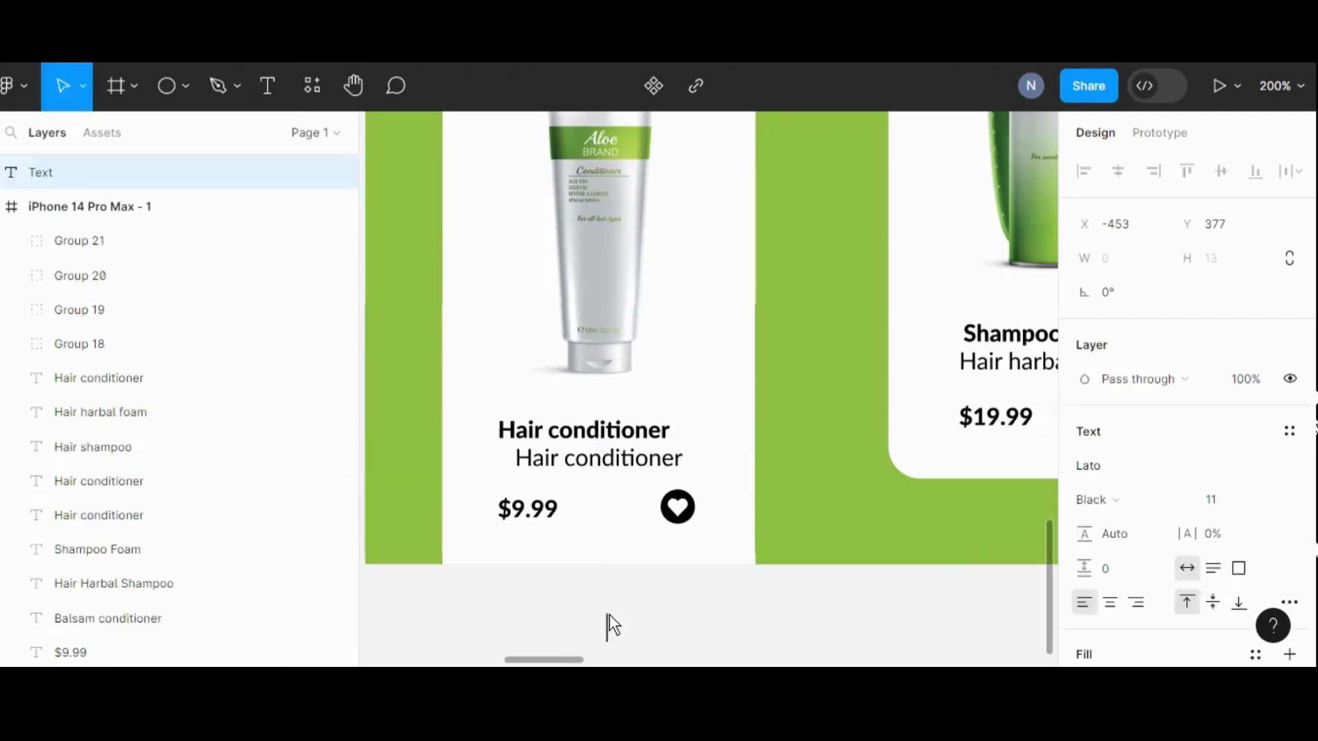
pyautogui.click(608, 615)
# - Center the conditioner tube card's title above its subtitle, with the subtitle moved to X 69, Y 873
pyautogui.moveTo(622, 430)
pyautogui.mouseDown()
pyautogui.moveTo(633, 426)
pyautogui.moveTo(622, 456)
pyautogui.mouseUp()
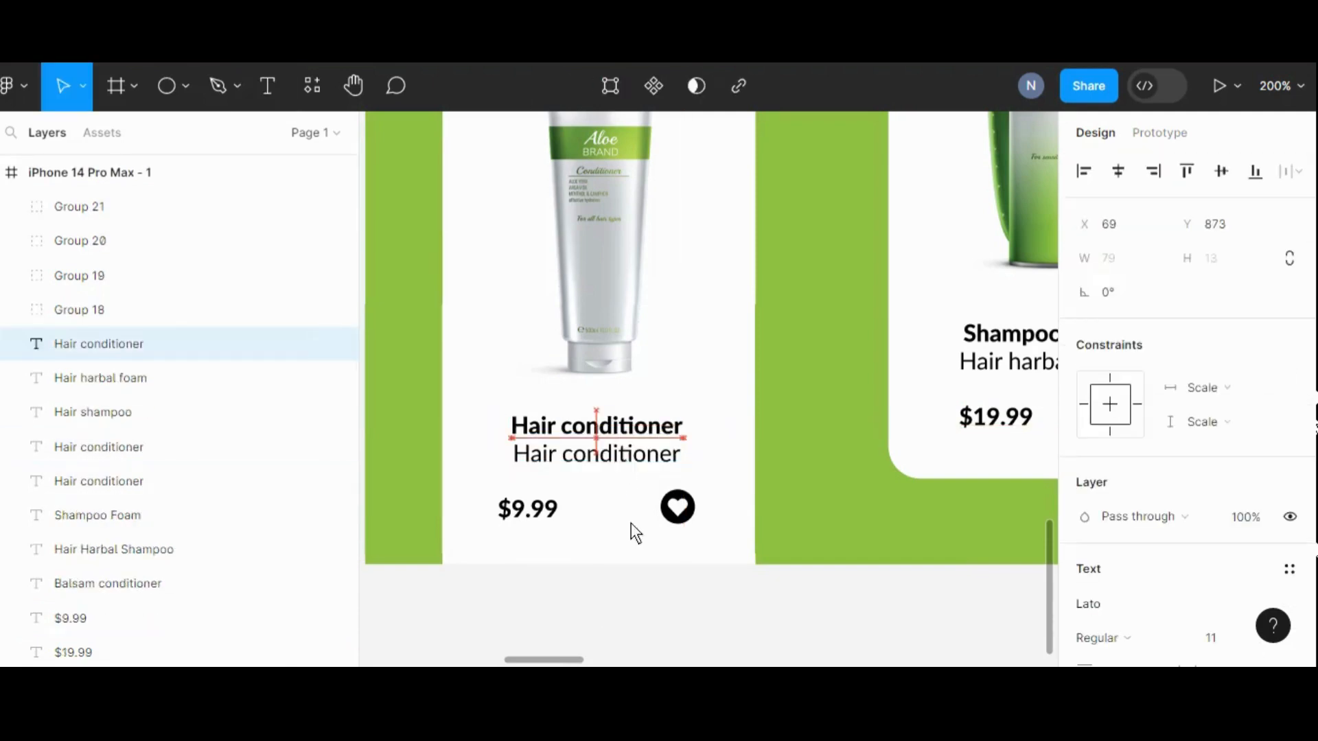
pyautogui.click(617, 615)
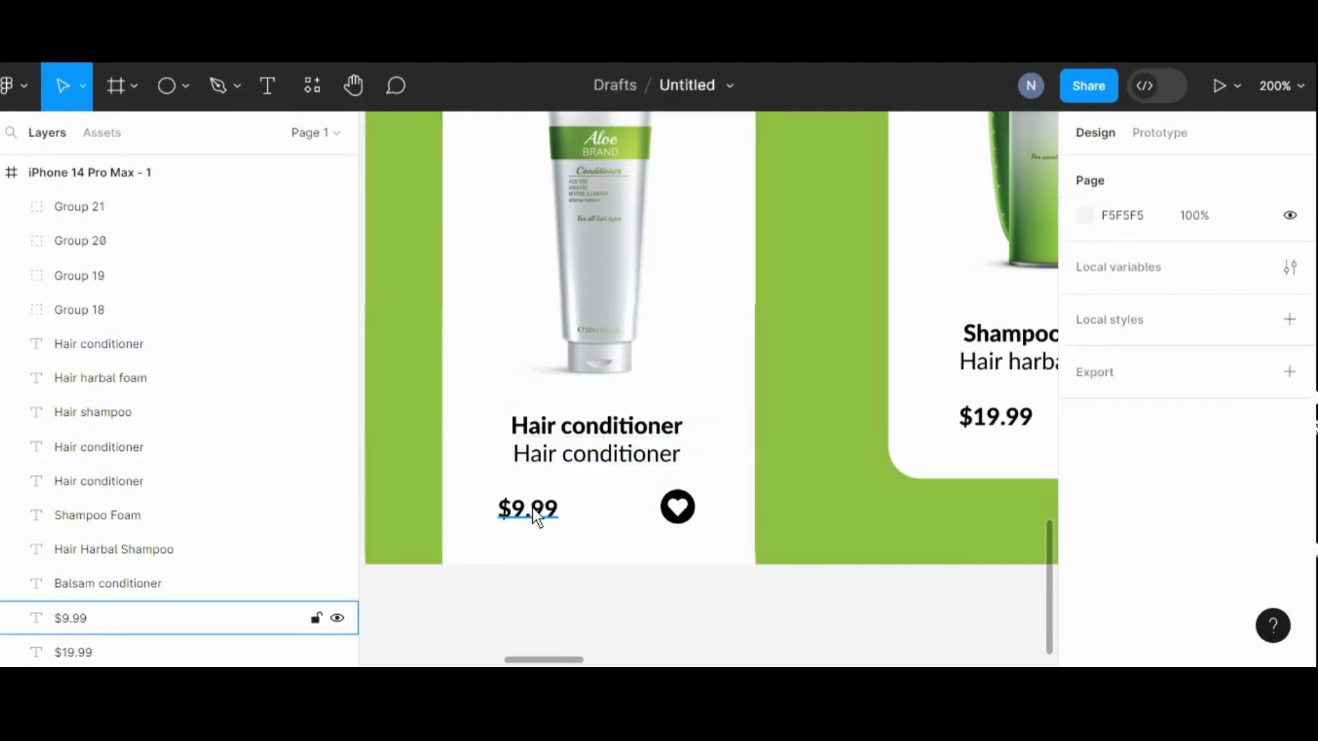
# - Change the price on the conditioner tube card to $18.99
pyautogui.click(533, 506)
pyautogui.click(266, 89)
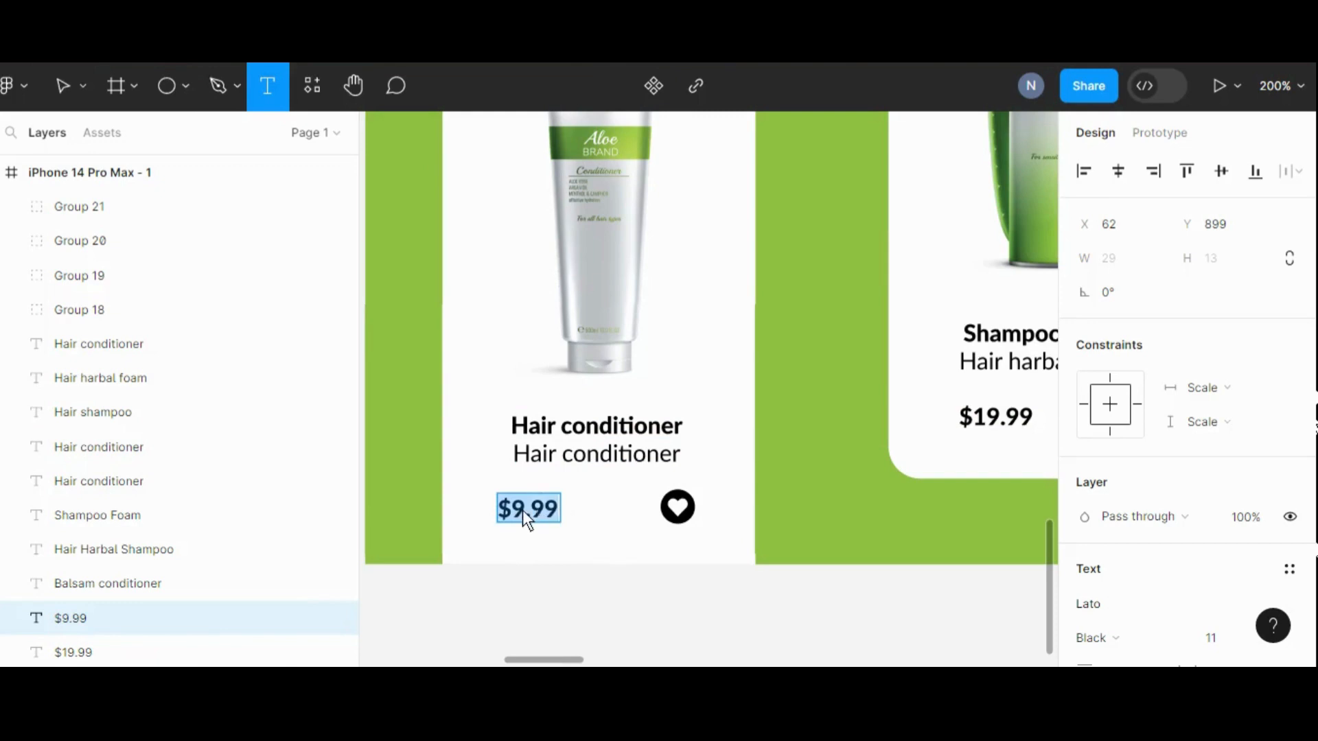
pyautogui.press('BackSpace')
pyautogui.write('18')
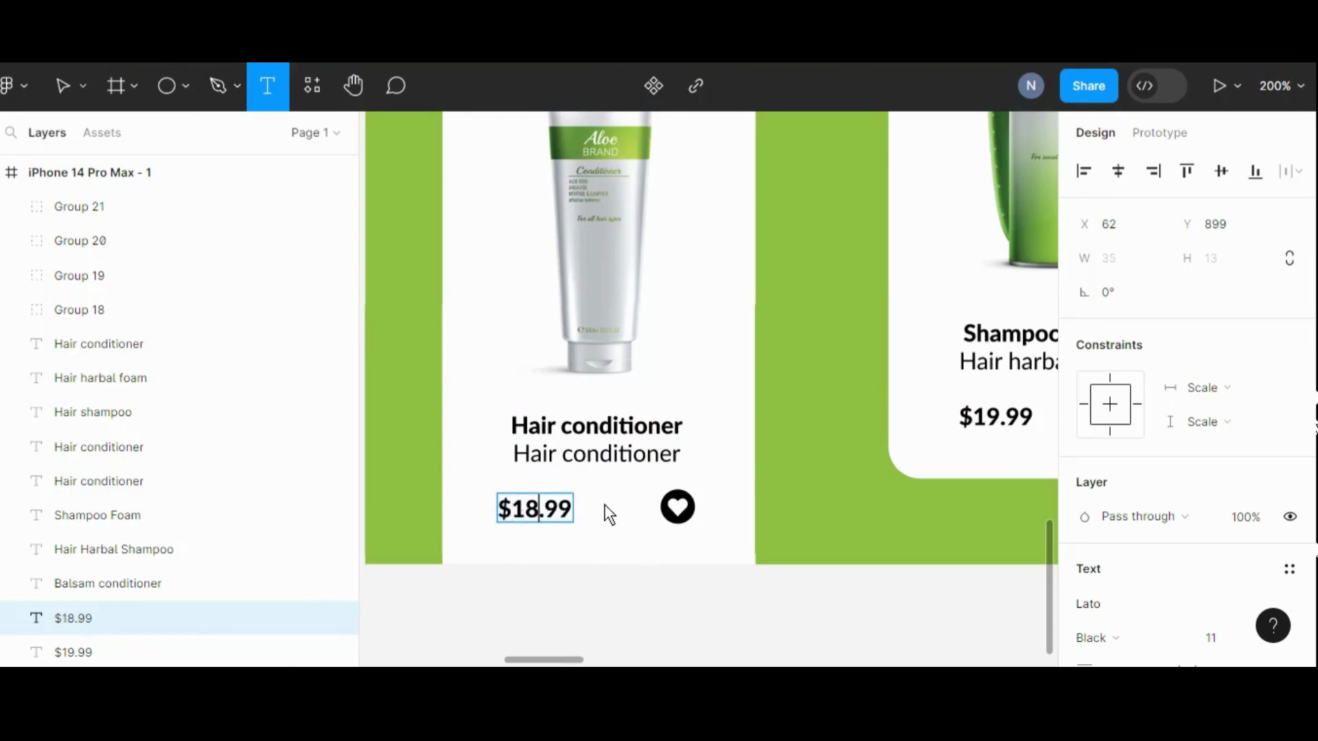
pyautogui.click(740, 635)
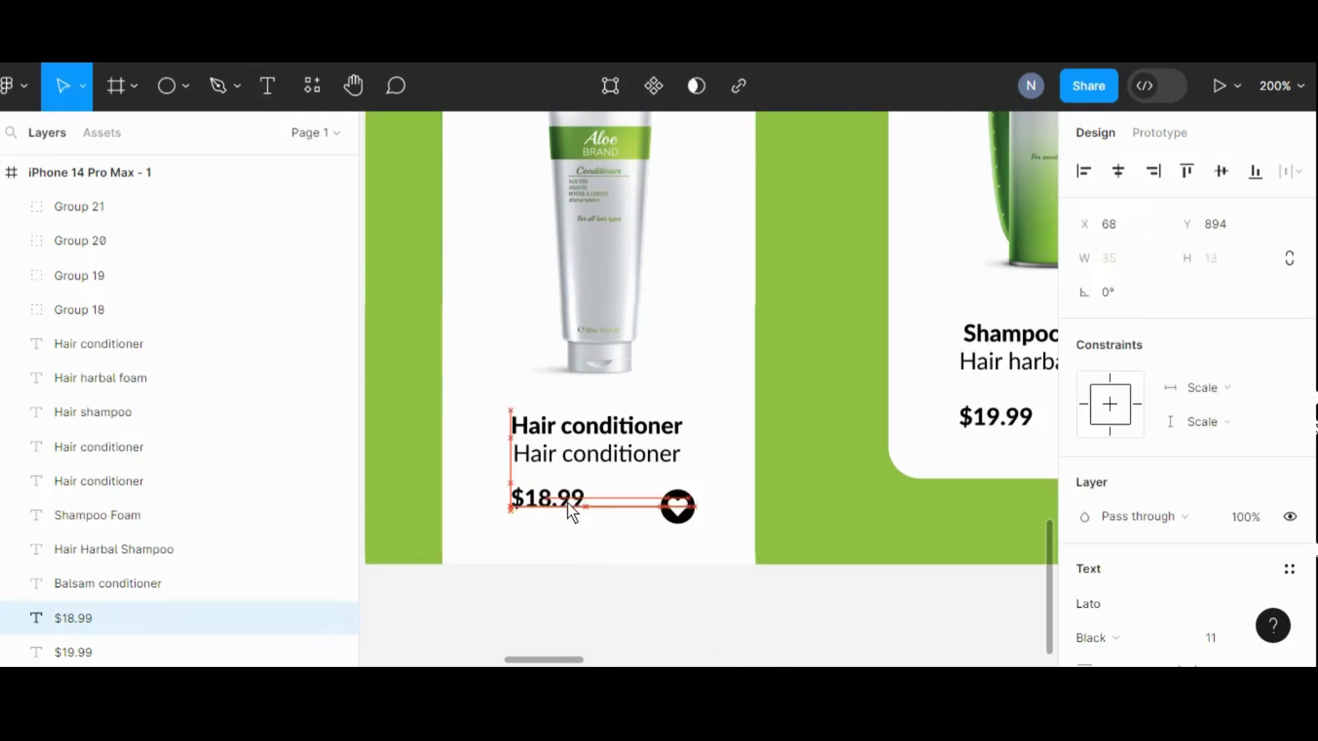
# - Align the $18.99 price's vertical center with the heart badge and shift the pair slightly up and left beneath the subtitle
pyautogui.keyDown('shift'); pyautogui.click(686, 506); pyautogui.keyUp('shift')
pyautogui.click(1221, 171)
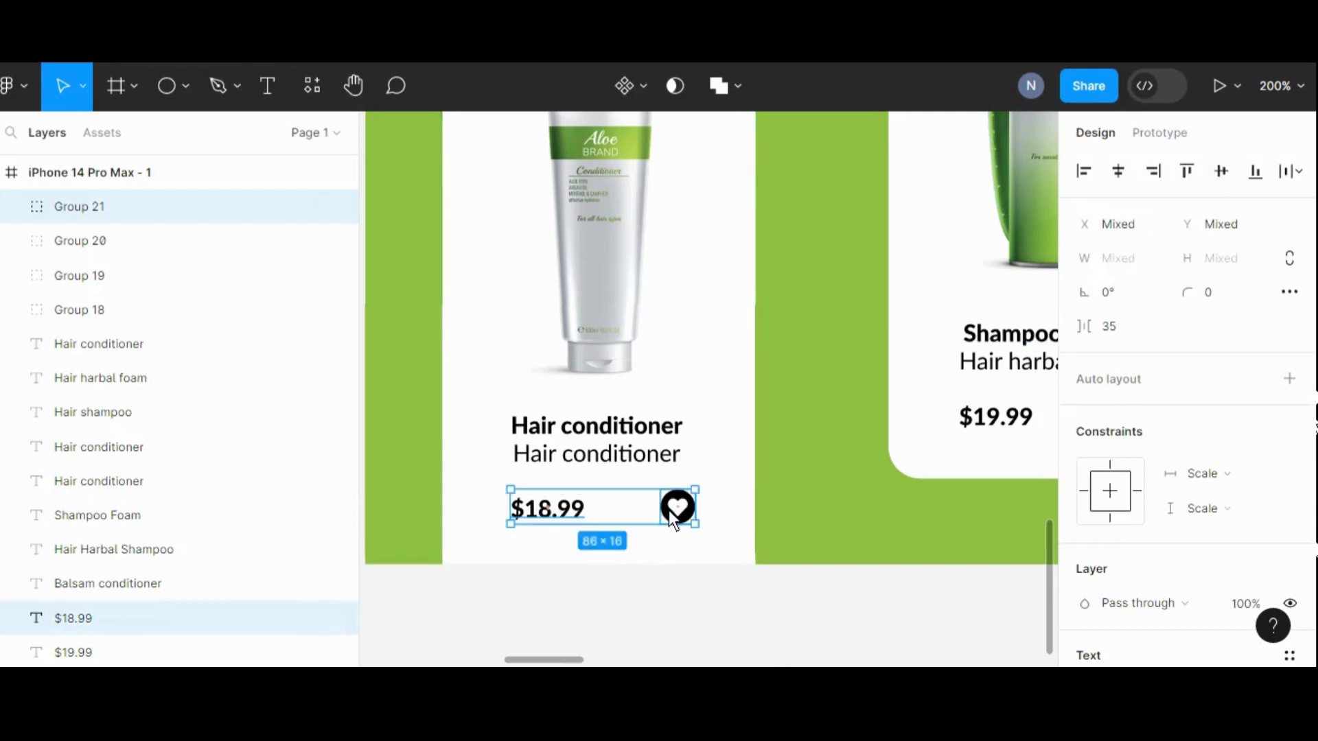
pyautogui.moveTo(669, 509); pyautogui.dragTo(669, 506)
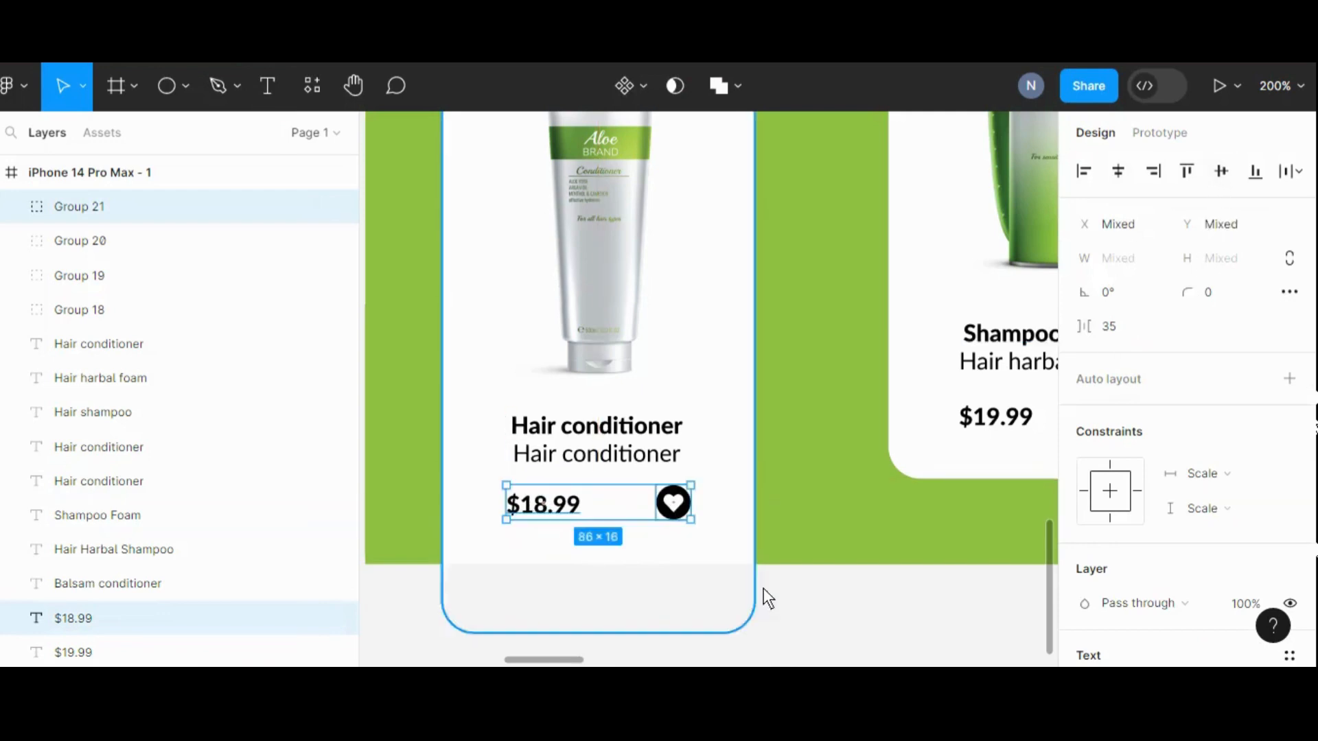
pyautogui.click(775, 606)
# - Set the font size of the conditioner tube card's subtitle to 9 and center it under the title
pyautogui.press('-')
pyautogui.press('-')
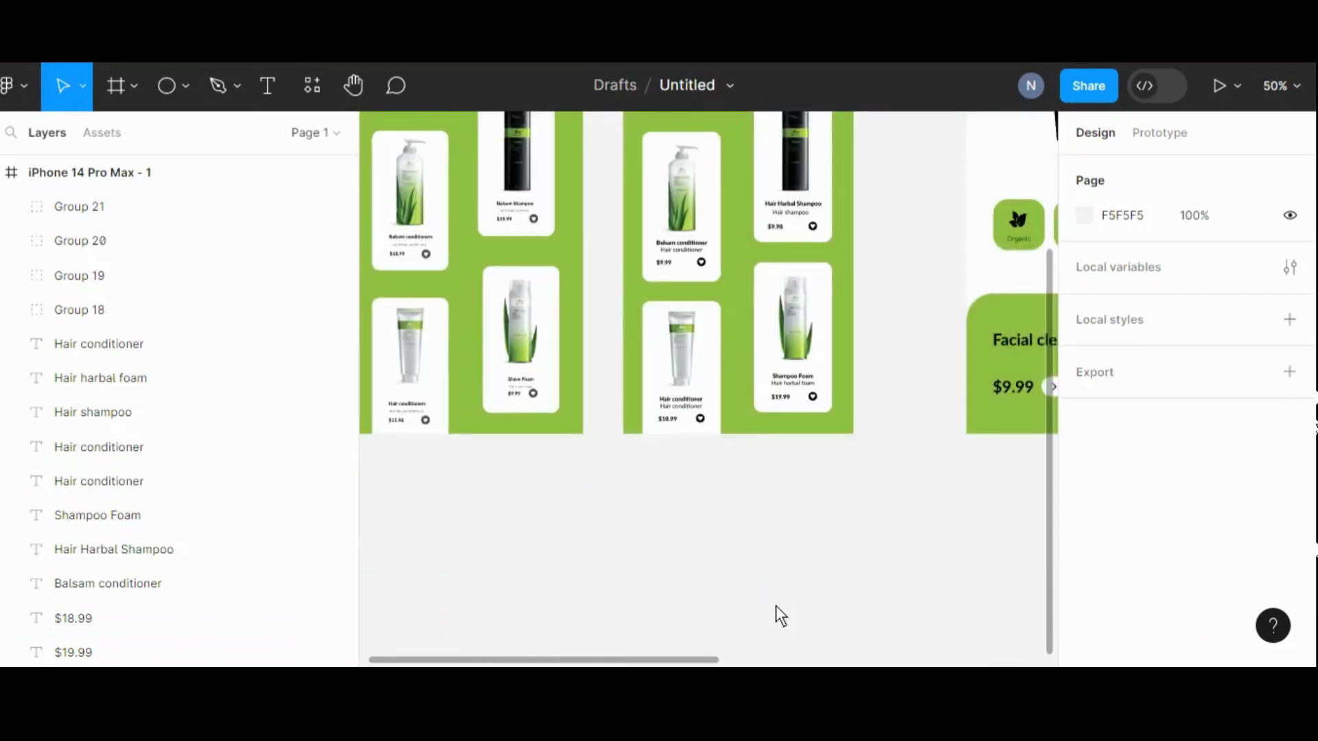
pyautogui.scroll(1, 788, 546)
pyautogui.press('+')
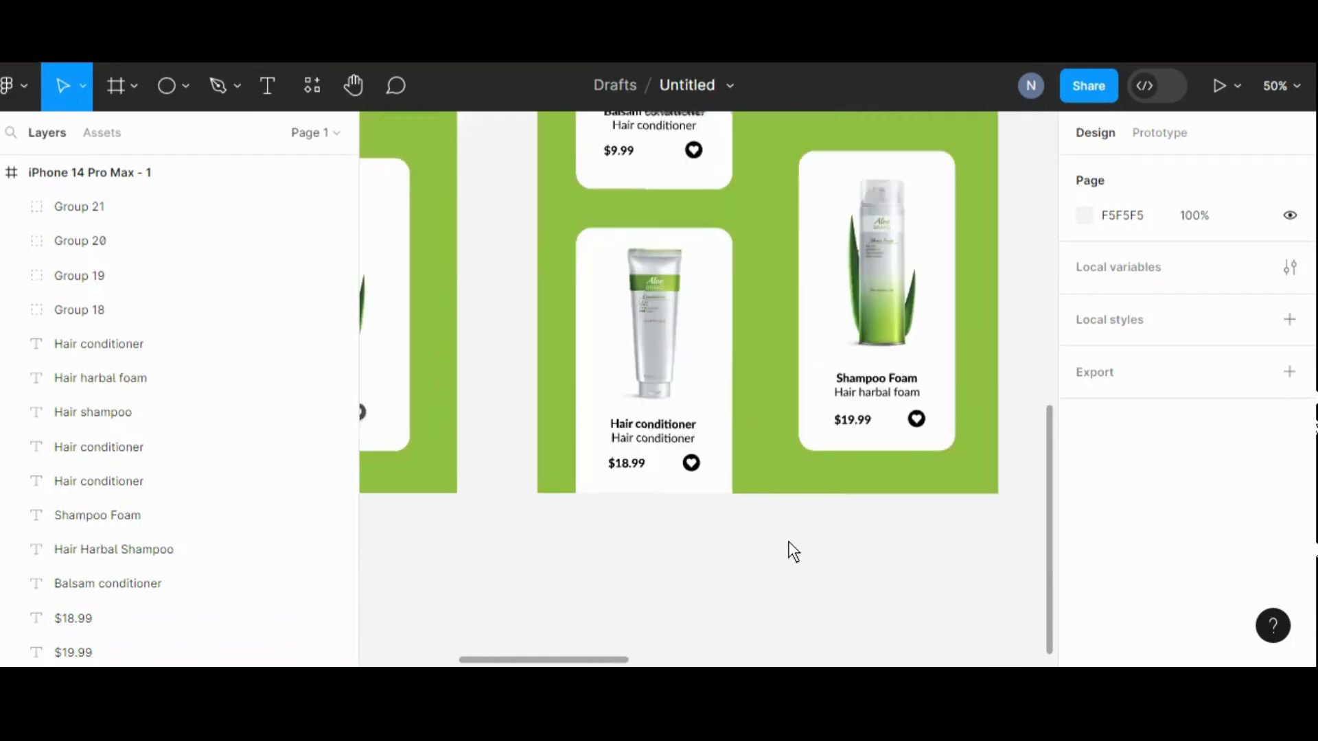
pyautogui.click(672, 450)
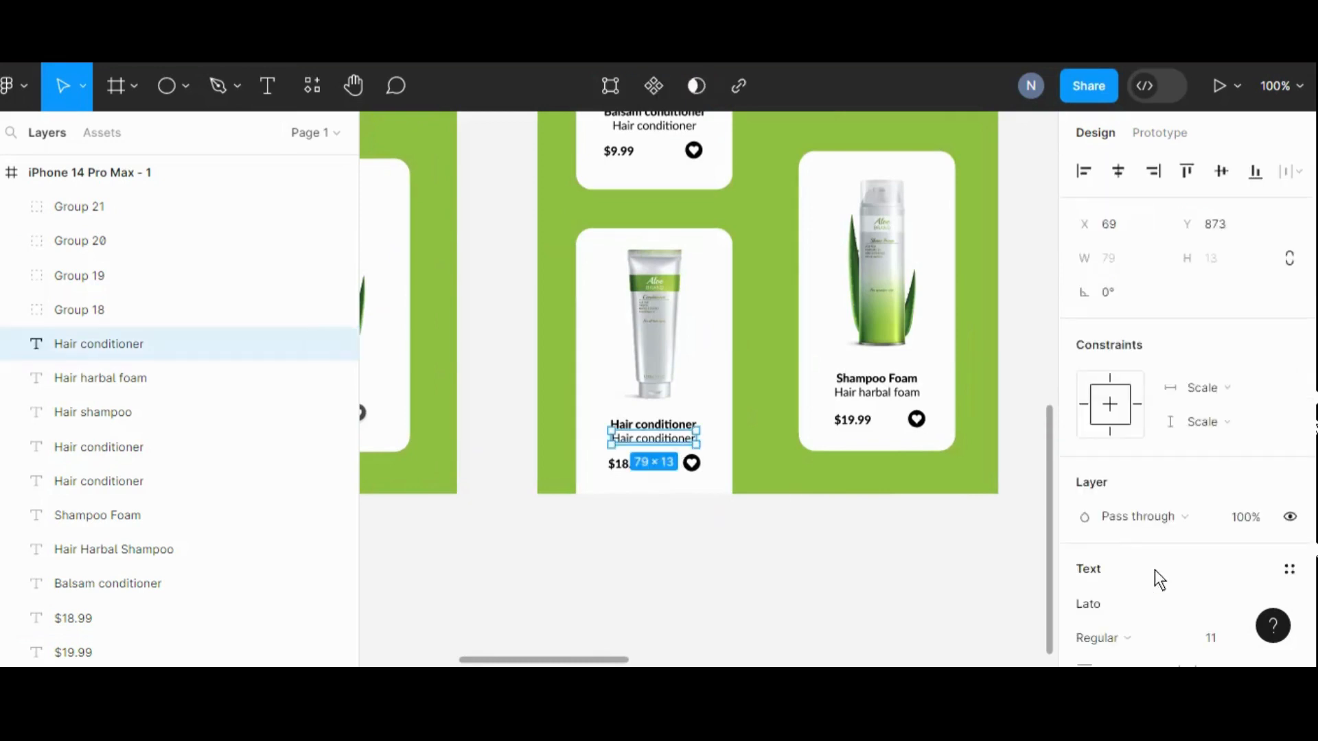
pyautogui.press('Down')
pyautogui.press('Down')
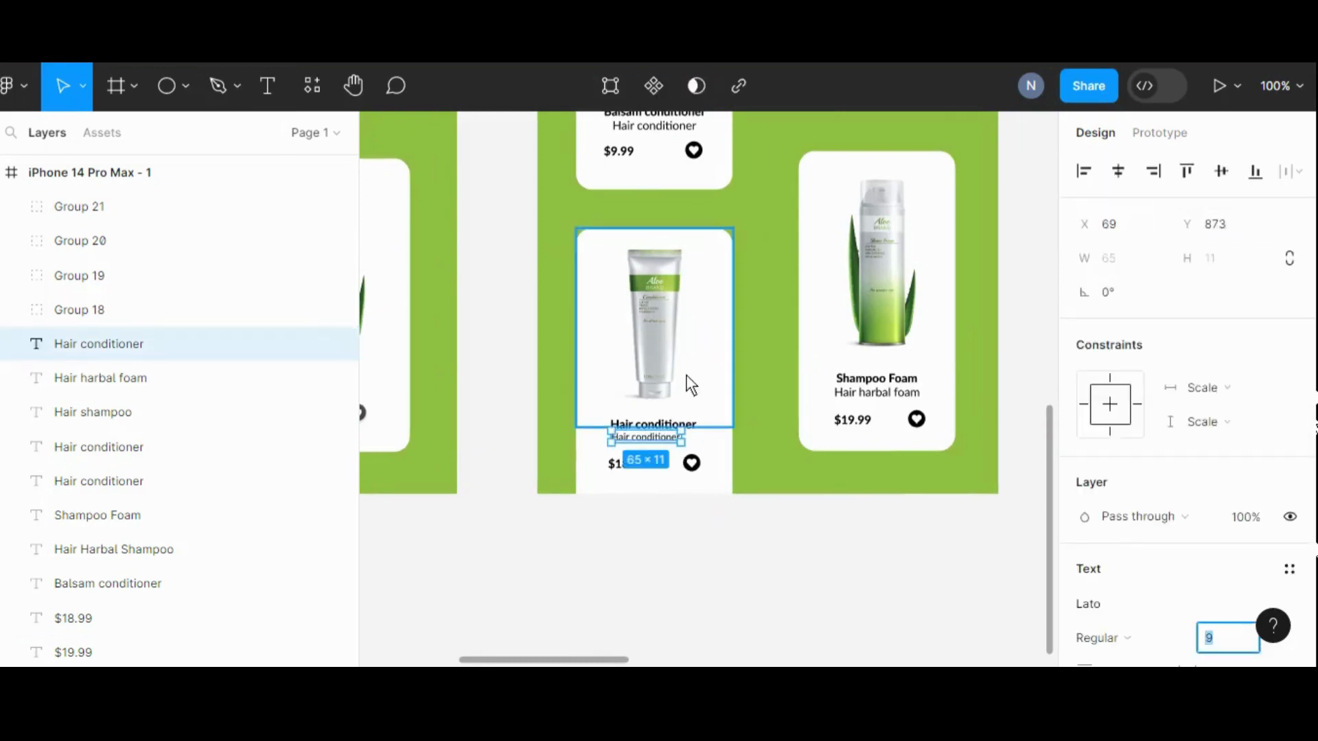
pyautogui.click(657, 440)
pyautogui.moveTo(657, 439); pyautogui.dragTo(657, 439)
pyautogui.click(693, 501)
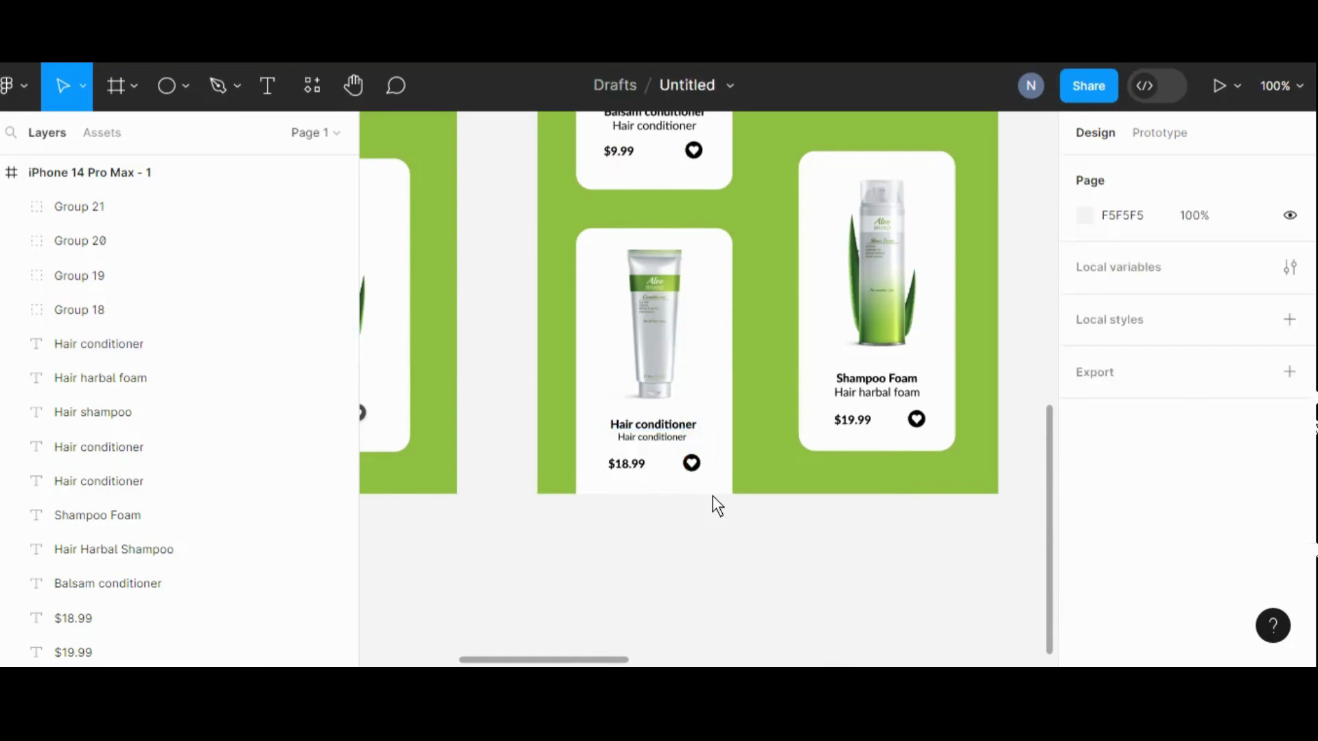
# - Set the "Hair harbal foam" subtitle's font size to 9 and center it under its title at X 284, Y 830
pyautogui.click(886, 391)
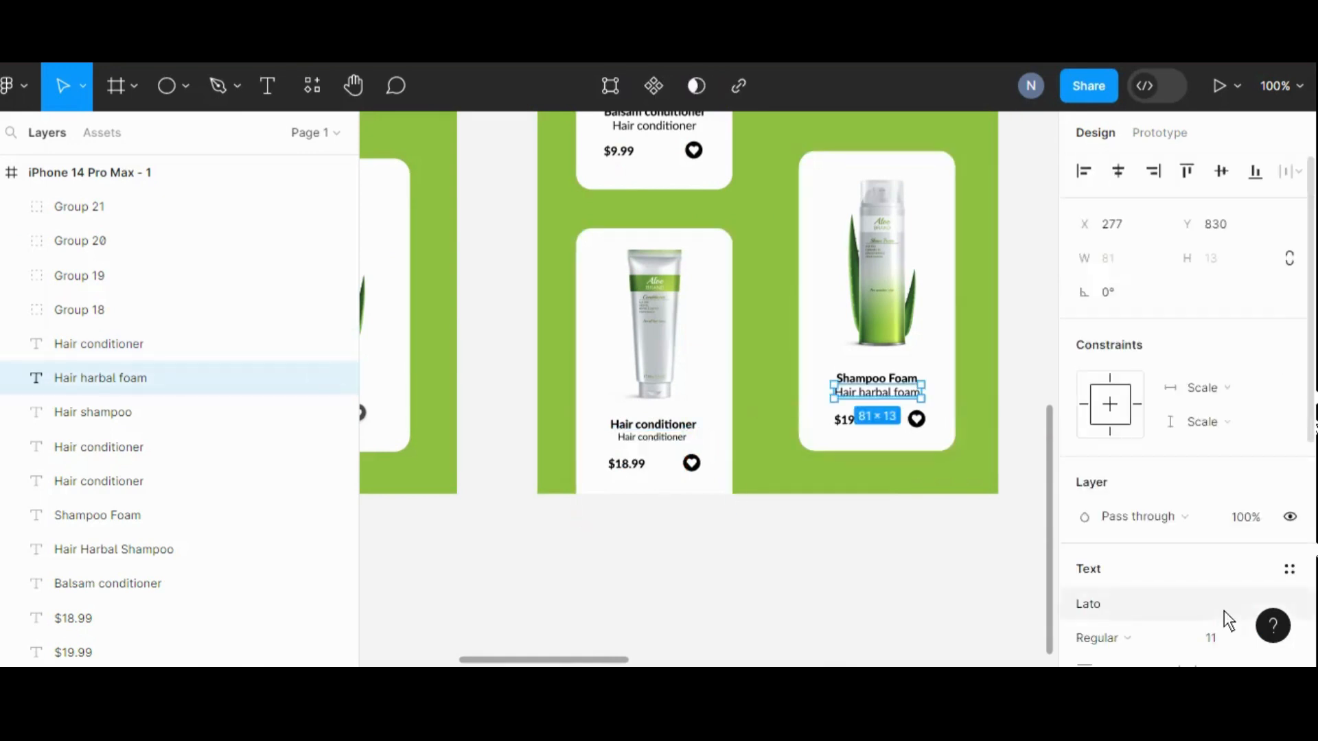
pyautogui.click(1225, 634)
pyautogui.write('9')
pyautogui.press('Return')
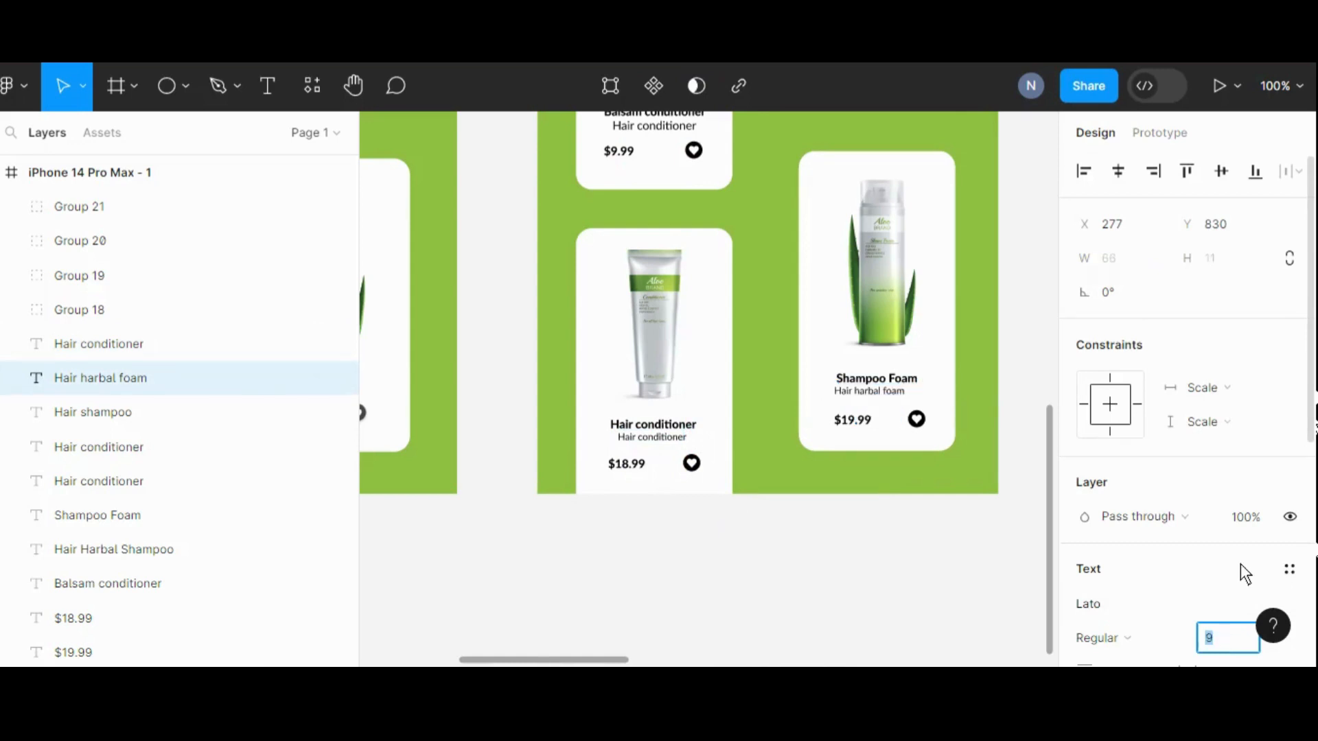
pyautogui.moveTo(878, 393); pyautogui.dragTo(884, 397)
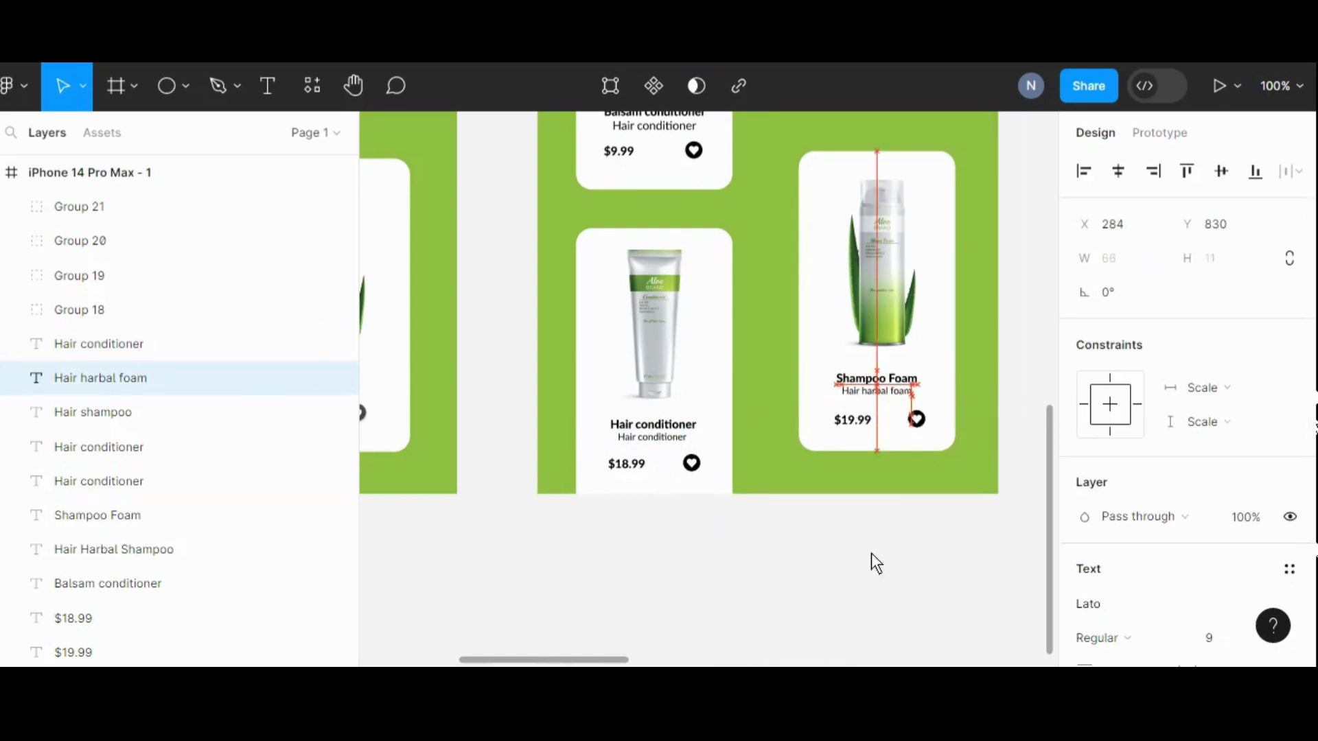
pyautogui.click(867, 589)
# - Set the font size of the "Hair conditioner" subtitle on the Balsam conditioner card to 10
pyautogui.scroll(4, 867, 589)
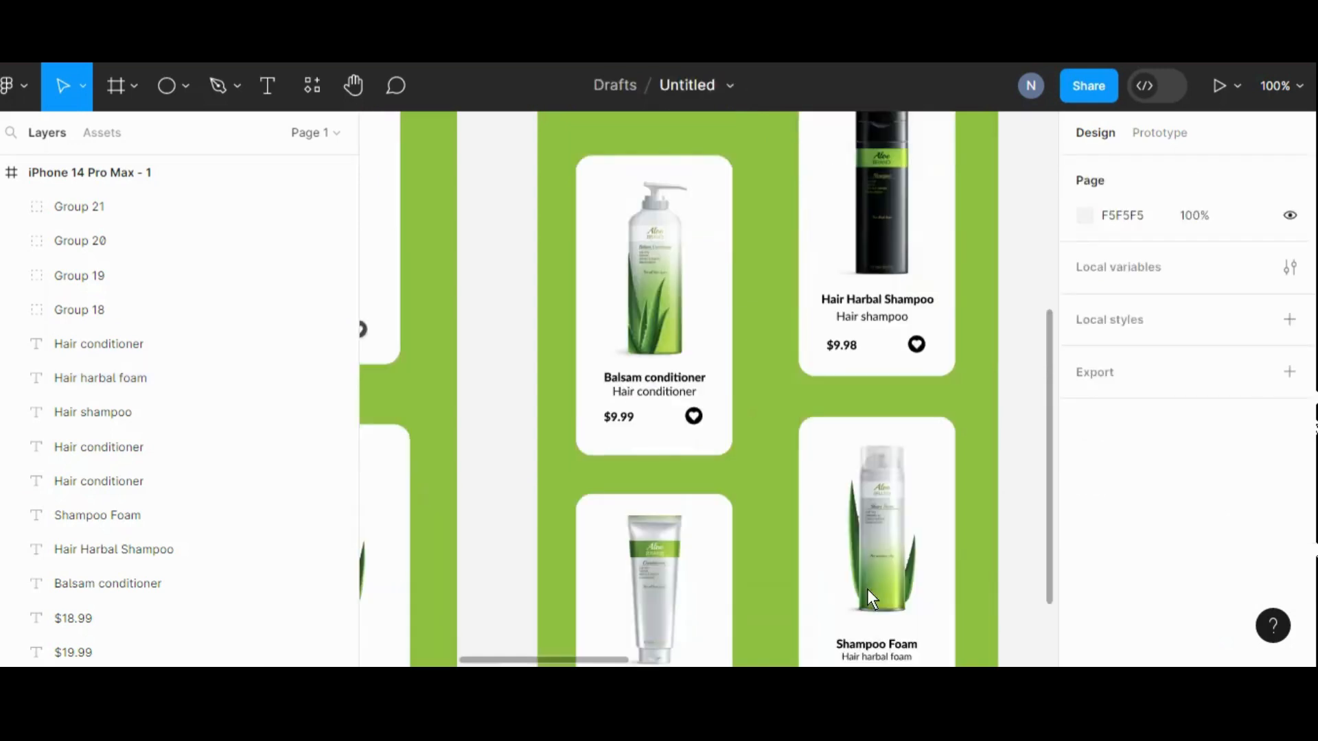
pyautogui.click(676, 408)
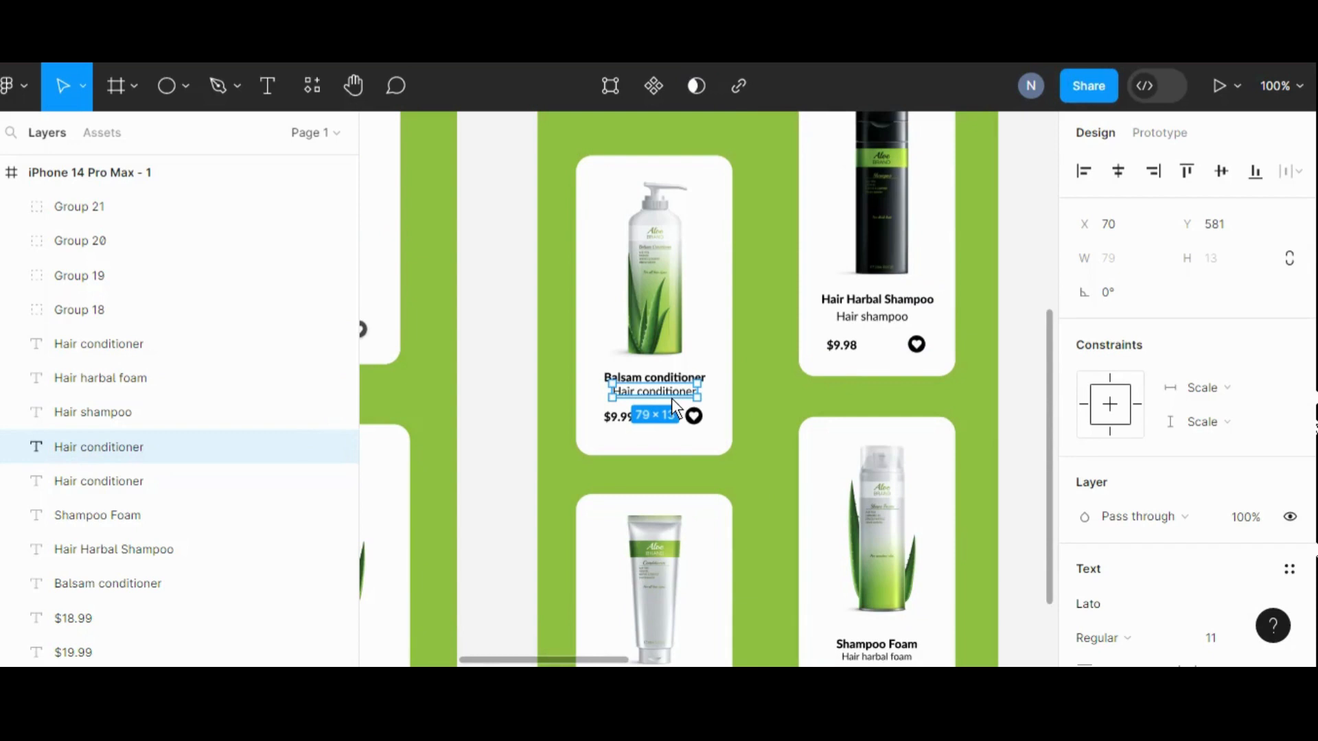
pyautogui.press('Down')
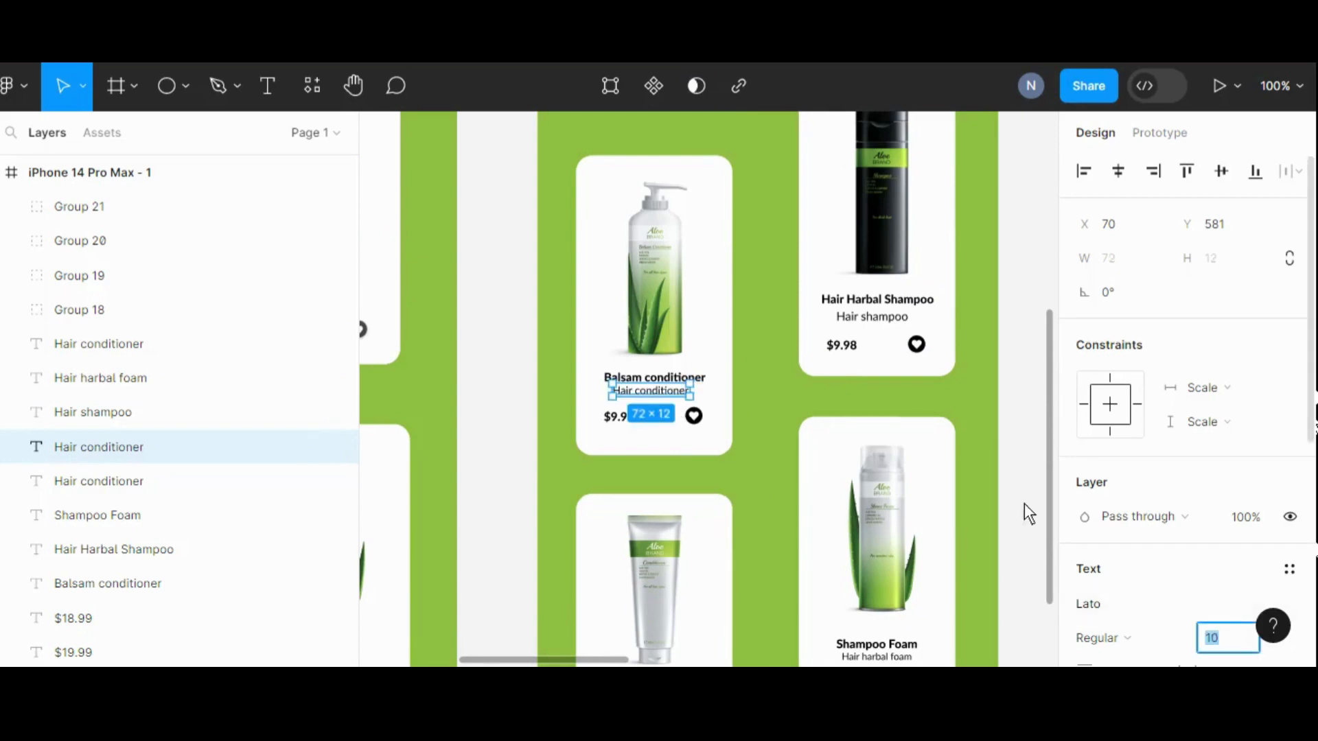
# - Move the "Hair shampoo" subtitle on the black bottle card to X 284, Y 508 and set its font size to 10
pyautogui.click(868, 318)
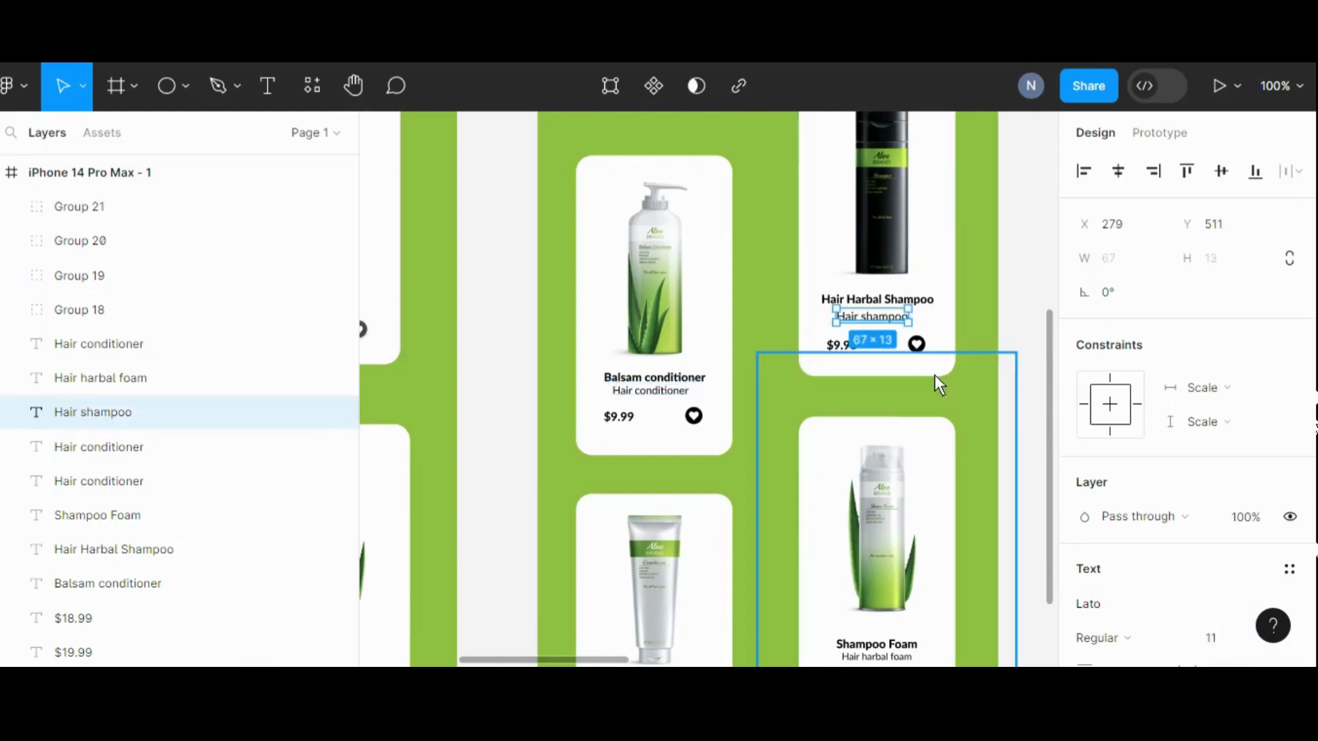
pyautogui.hotkey('ctrl', '=')
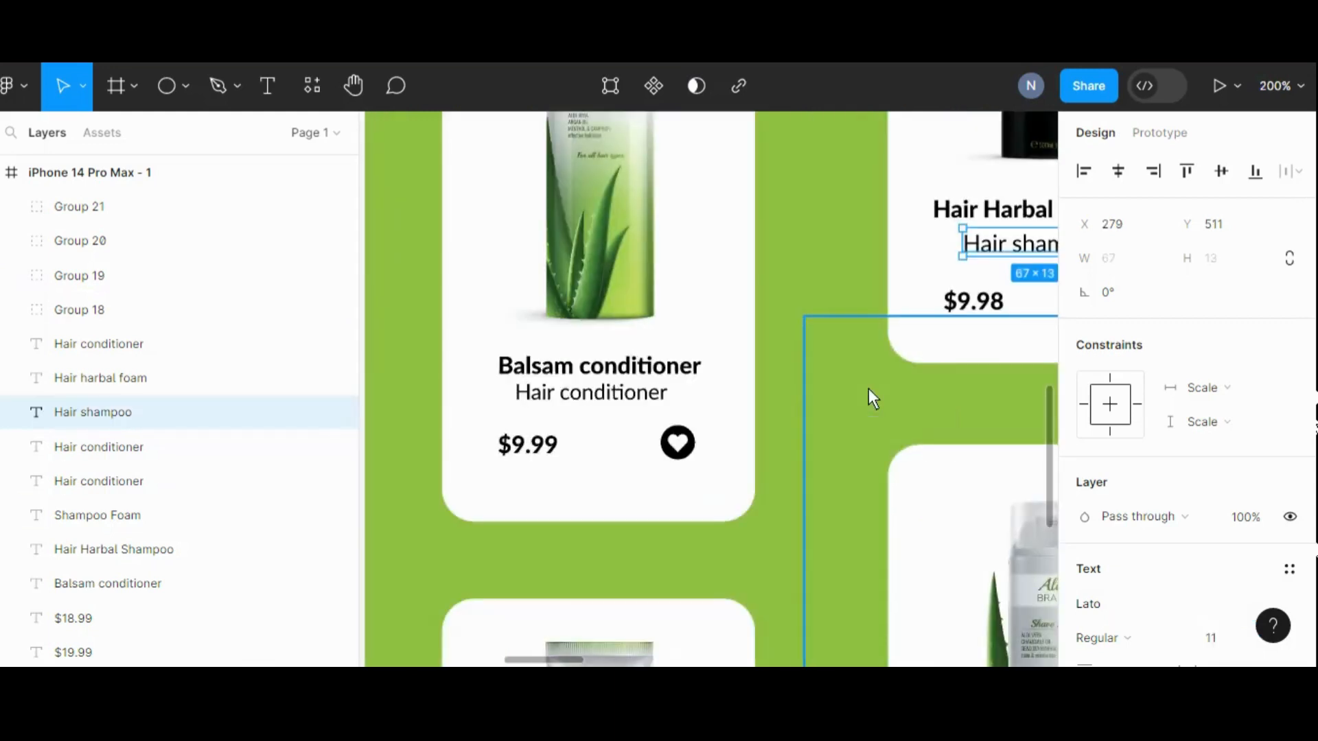
pyautogui.click(361, 96)
pyautogui.moveTo(815, 373); pyautogui.dragTo(638, 435)
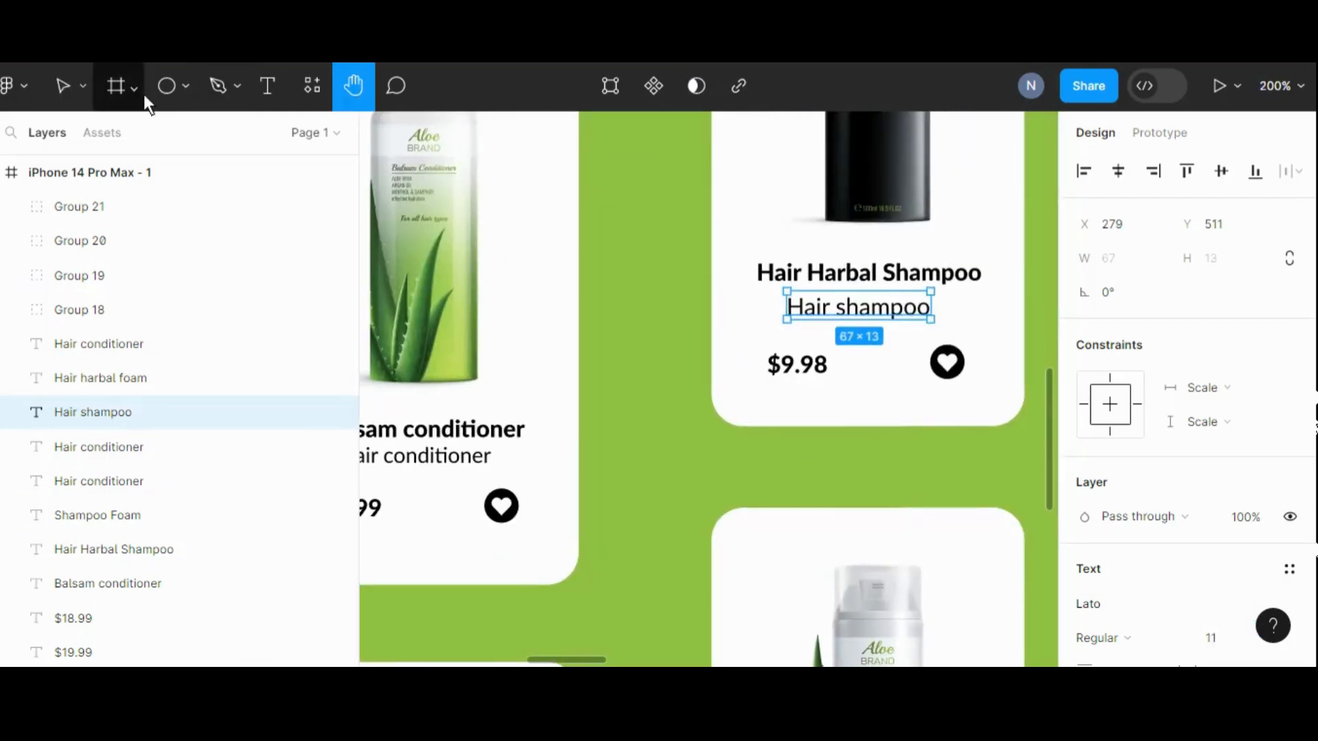
pyautogui.click(63, 86)
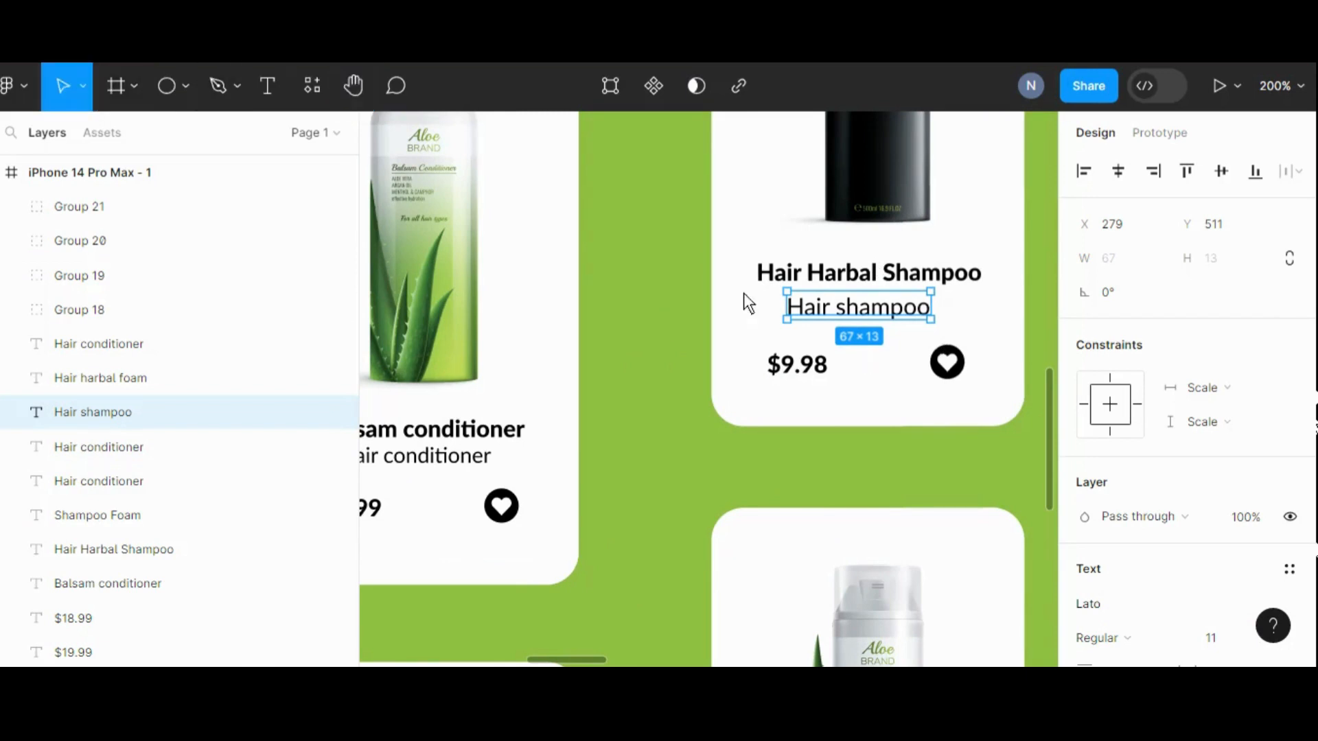
pyautogui.click(662, 343)
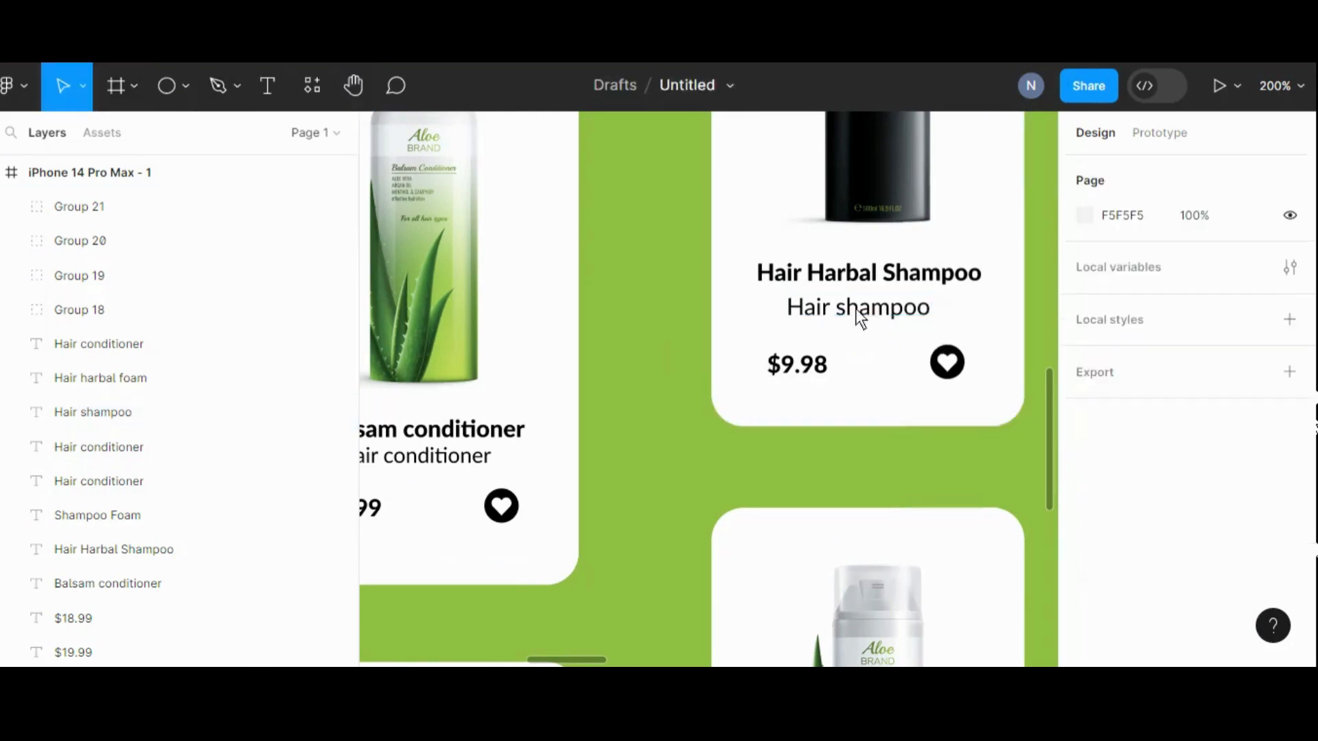
pyautogui.click(894, 306)
pyautogui.moveTo(893, 305); pyautogui.dragTo(904, 299)
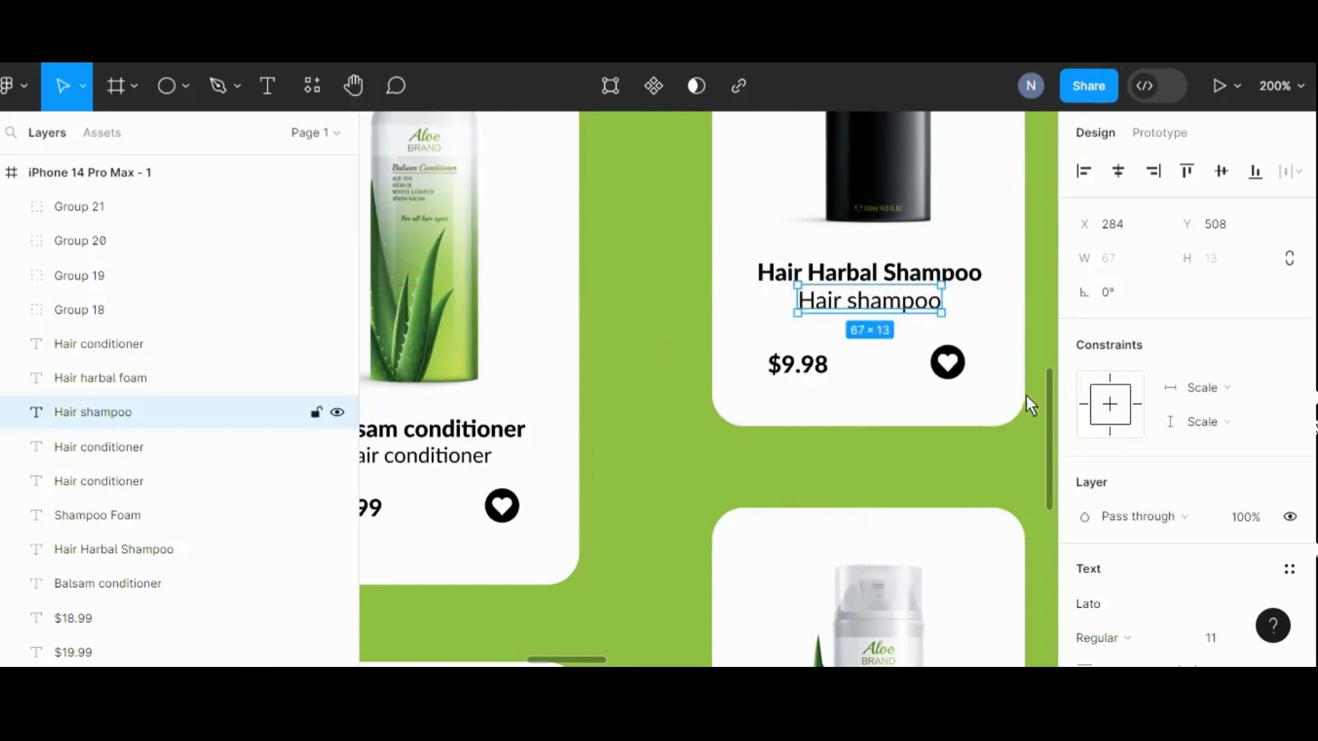
pyautogui.click(1220, 633)
pyautogui.press('Down')
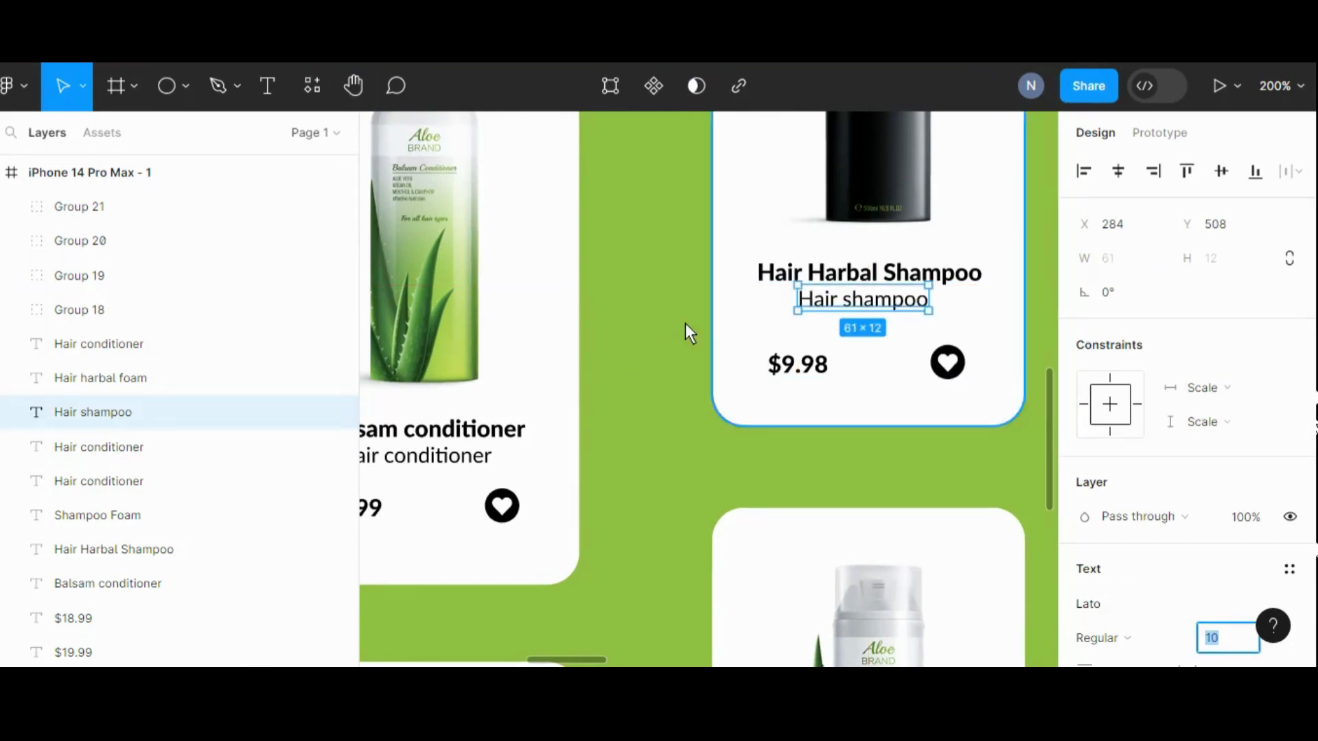
# - Move the $9.98 price to X 265, flush with its card's title, and align its vertical center with the heart badge
pyautogui.moveTo(806, 365); pyautogui.dragTo(796, 368)
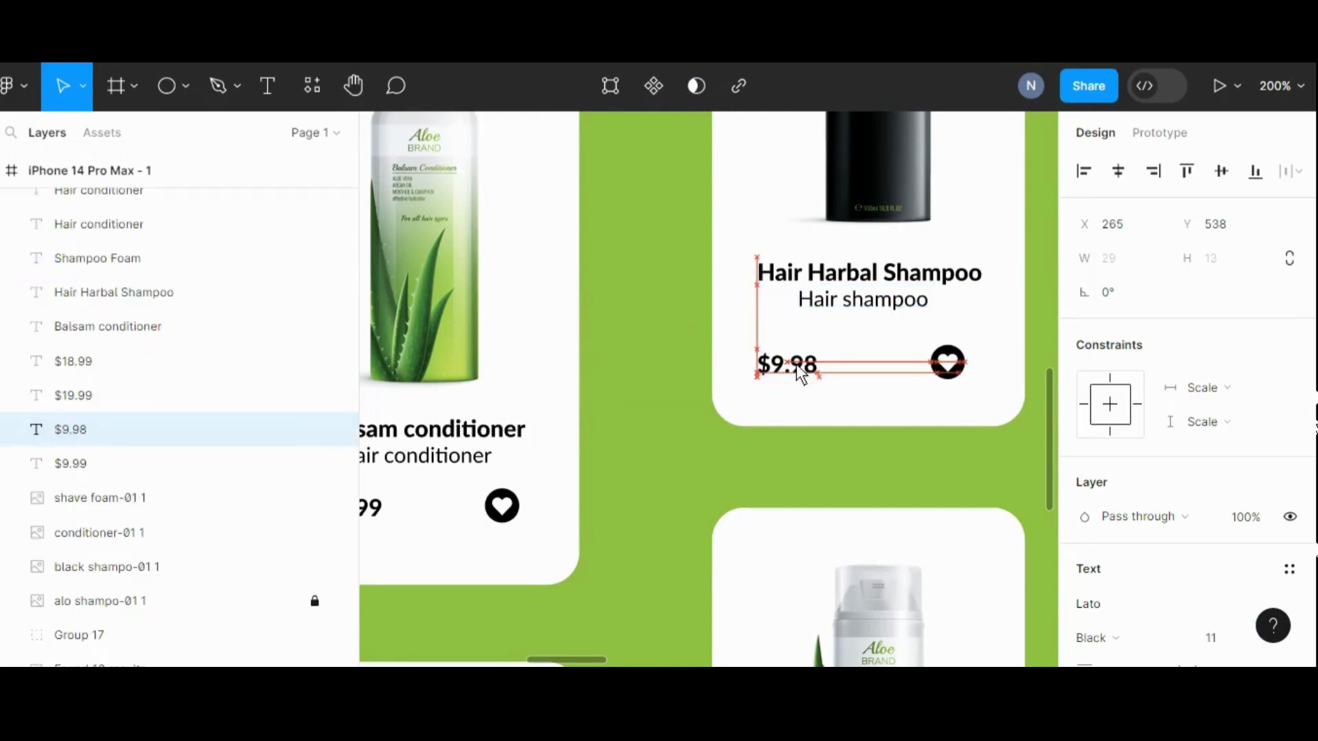
pyautogui.keyDown('shift'); pyautogui.click(954, 360); pyautogui.keyUp('shift')
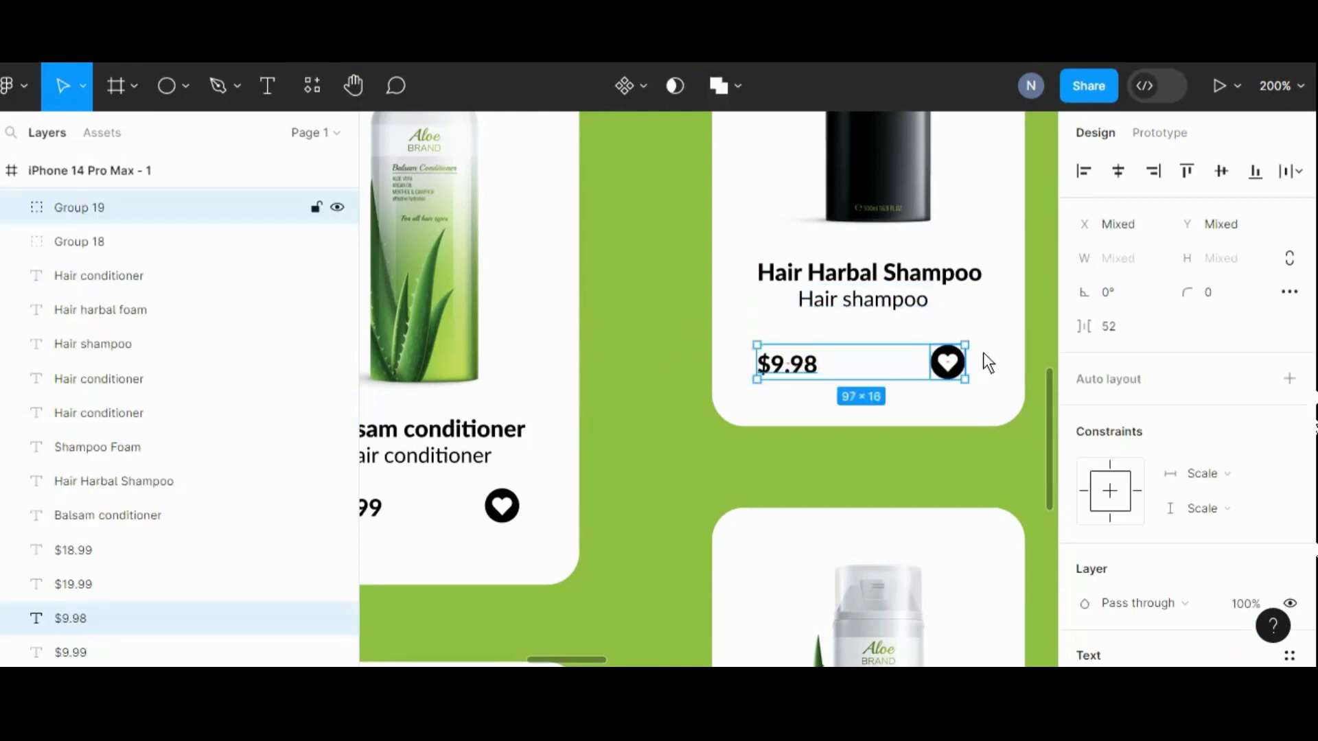
pyautogui.click(1224, 160)
pyautogui.click(618, 355)
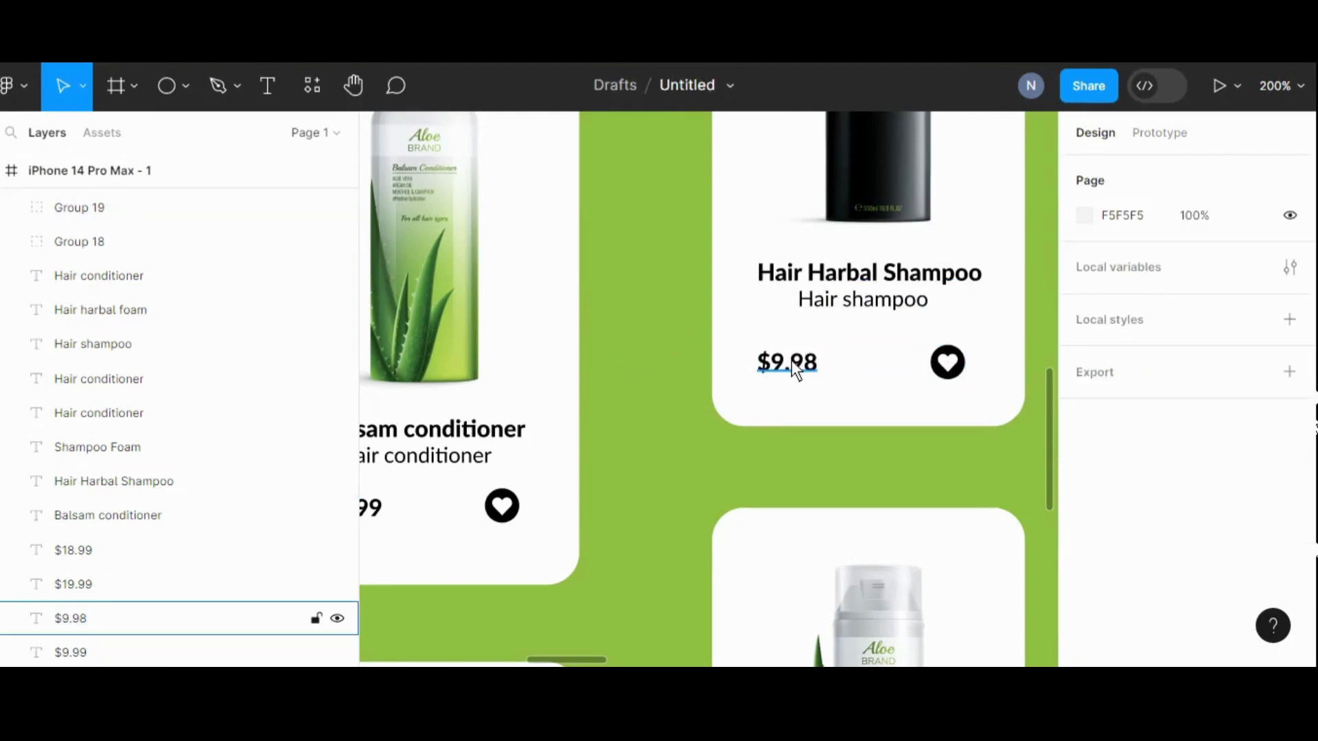
pyautogui.hotkey('shift', '0')
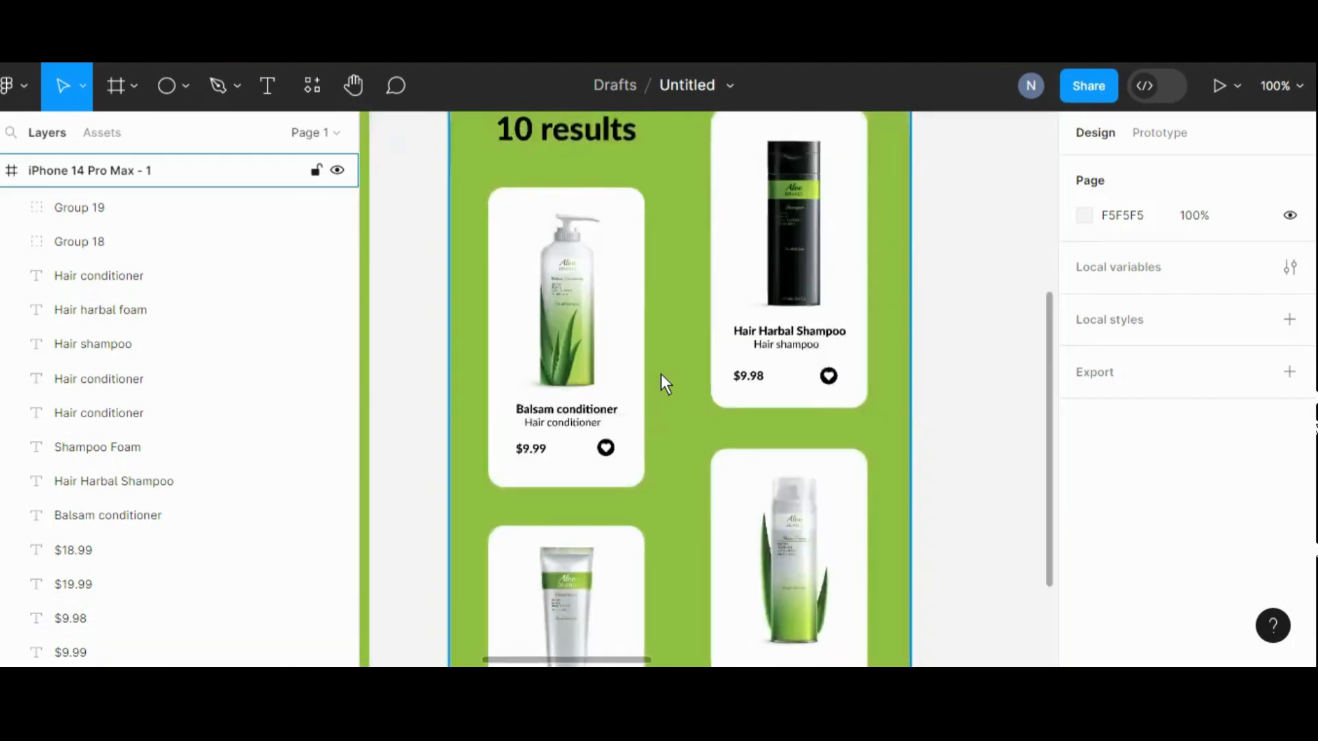
# - Move the iPhone 14 Pro Max - 1 frame to X -498, Y -578, midway between and top-aligned with the Home screen and Search Product frames
pyautogui.press('-')
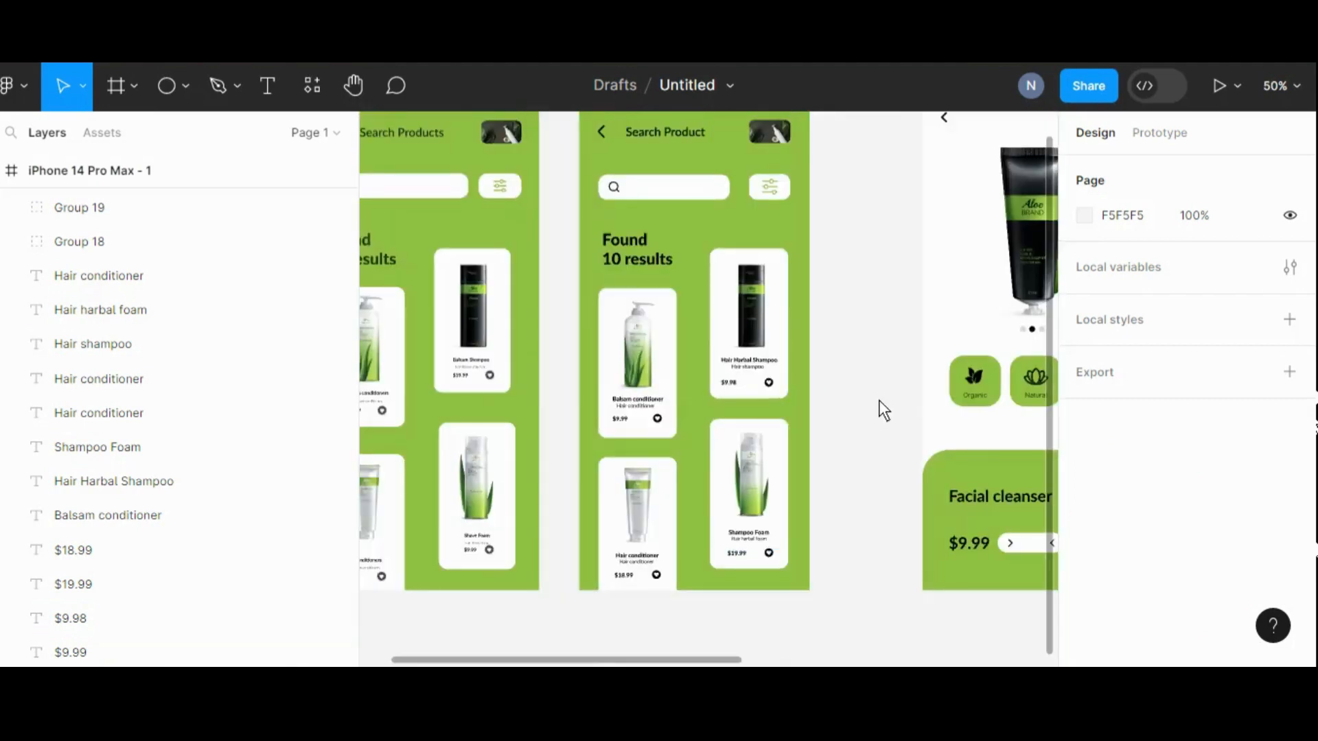
pyautogui.scroll(2, 883, 410)
pyautogui.scroll(1, 881, 394)
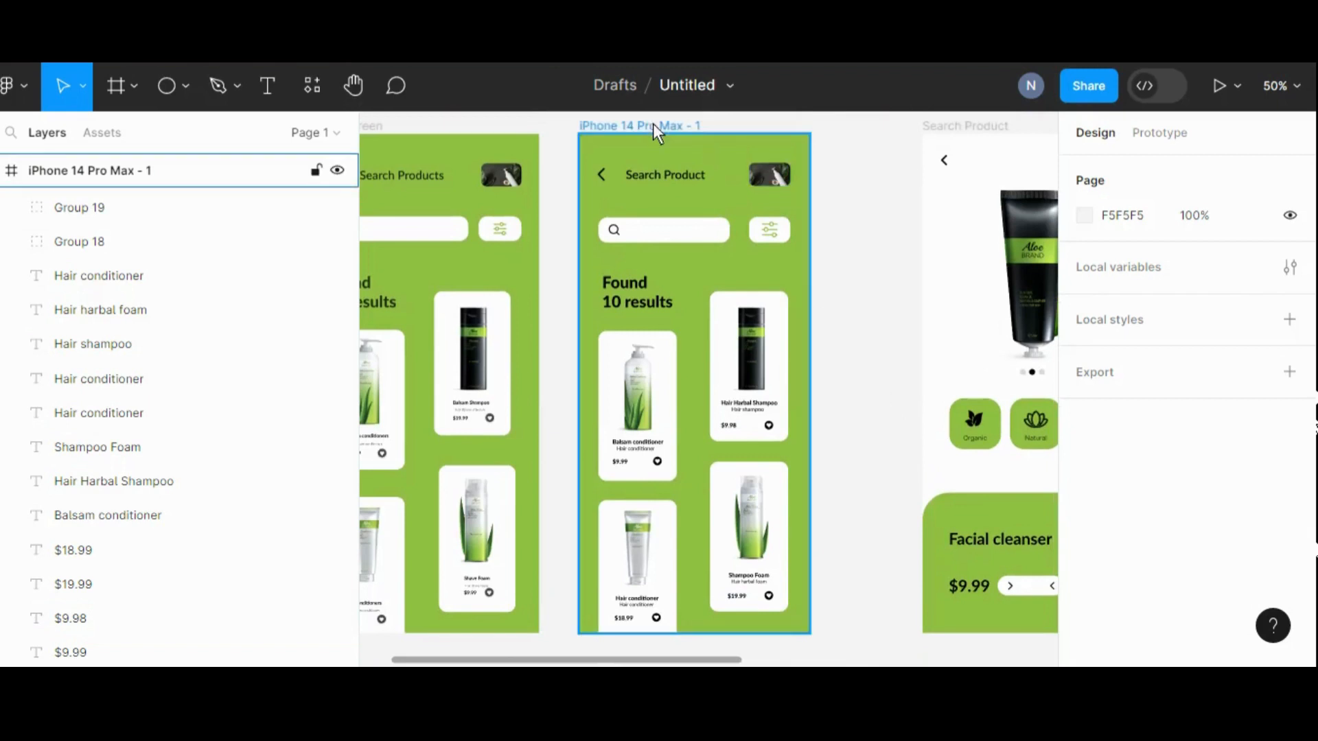
pyautogui.click(676, 131)
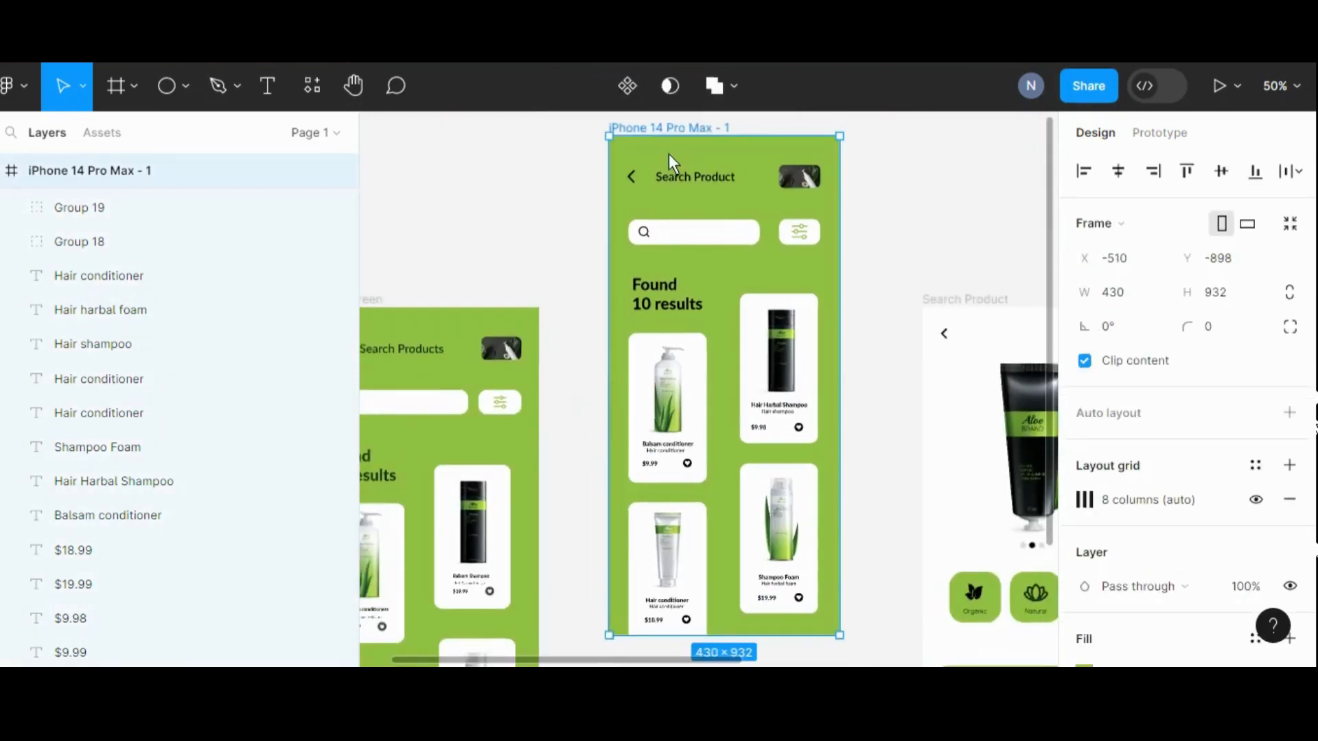
pyautogui.press('-')
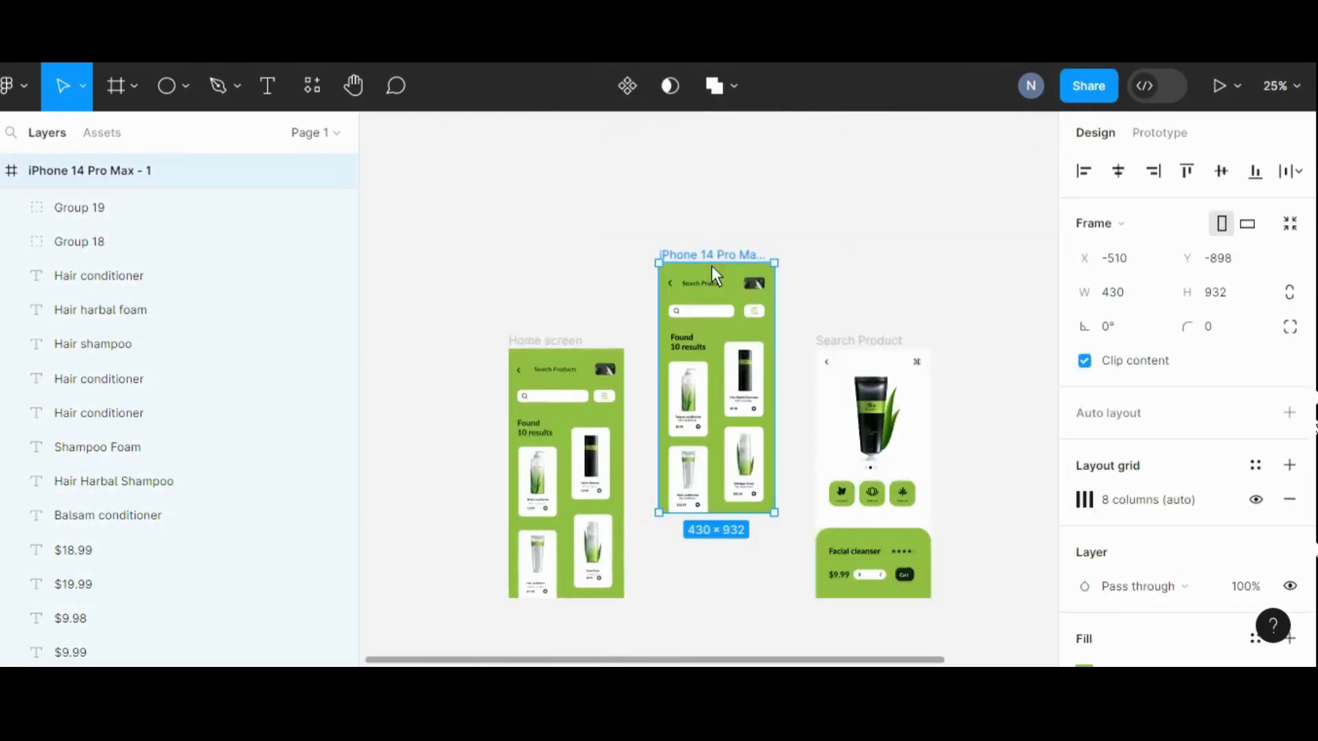
pyautogui.moveTo(712, 274); pyautogui.dragTo(718, 339)
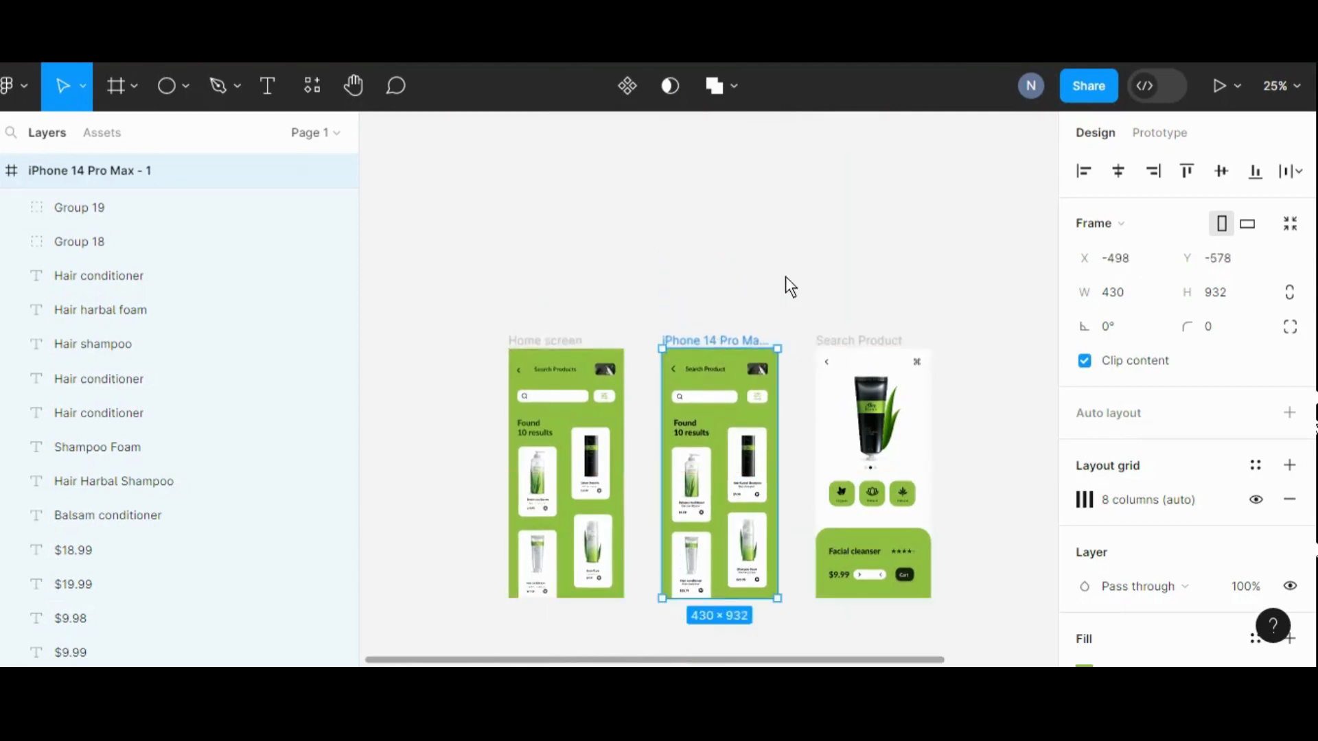
# - Examine the recreated frame's header, search bar and product cards up close, and compare it side by side with the Home screen frame
pyautogui.press('+')
pyautogui.scroll(-3, 785, 276)
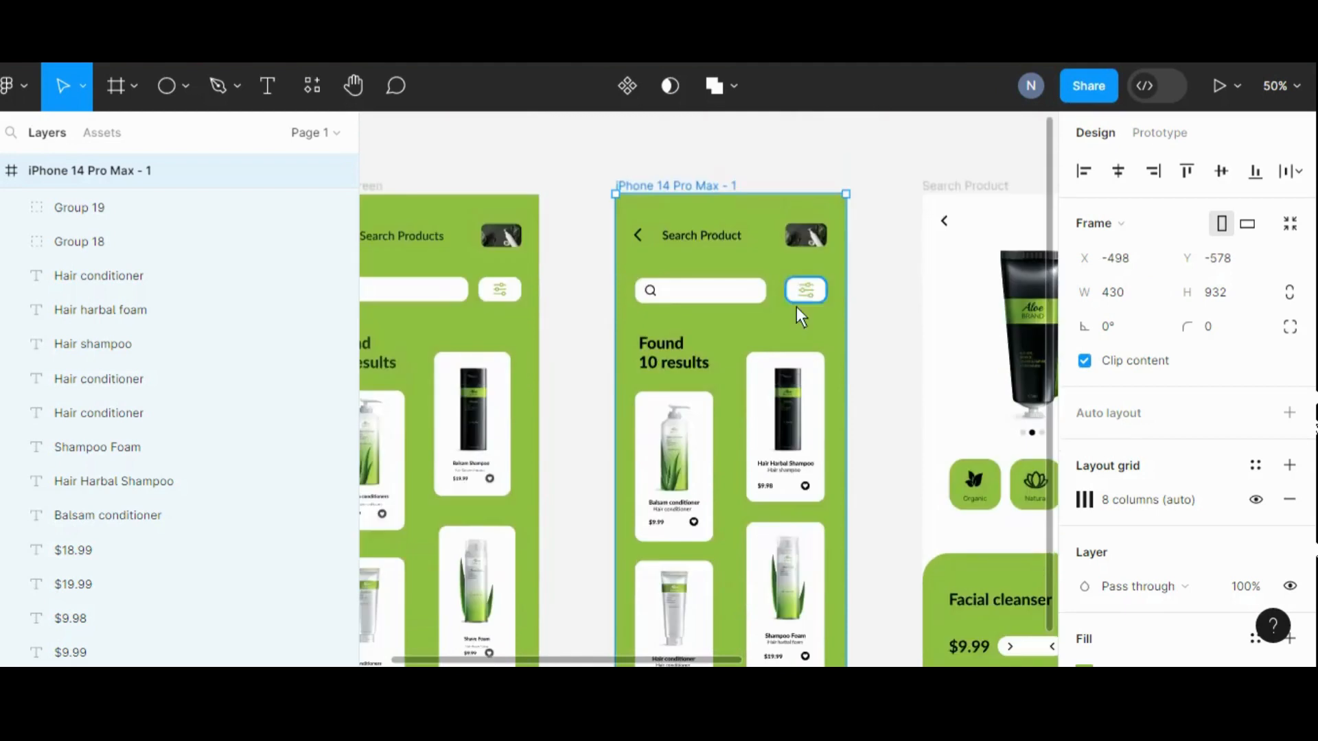
pyautogui.press('+')
pyautogui.scroll(2, 796, 306)
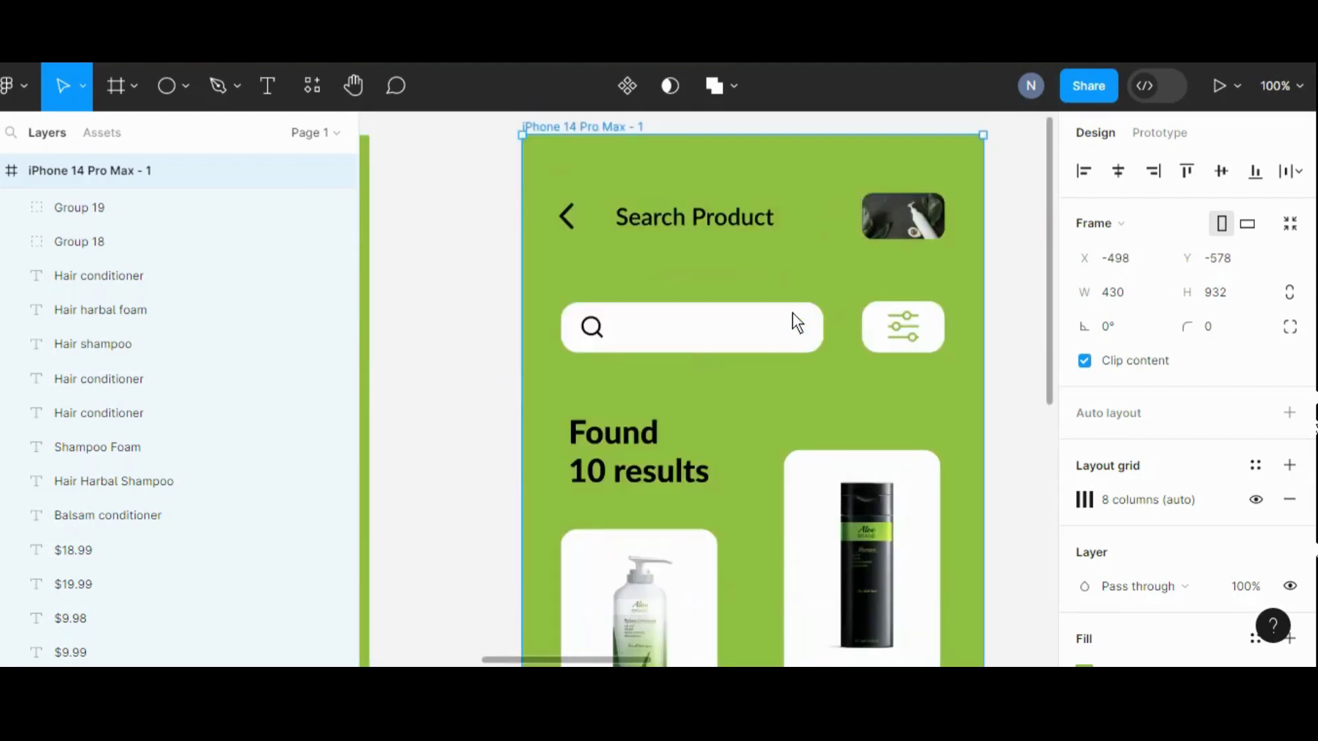
pyautogui.scroll(-5, 792, 314)
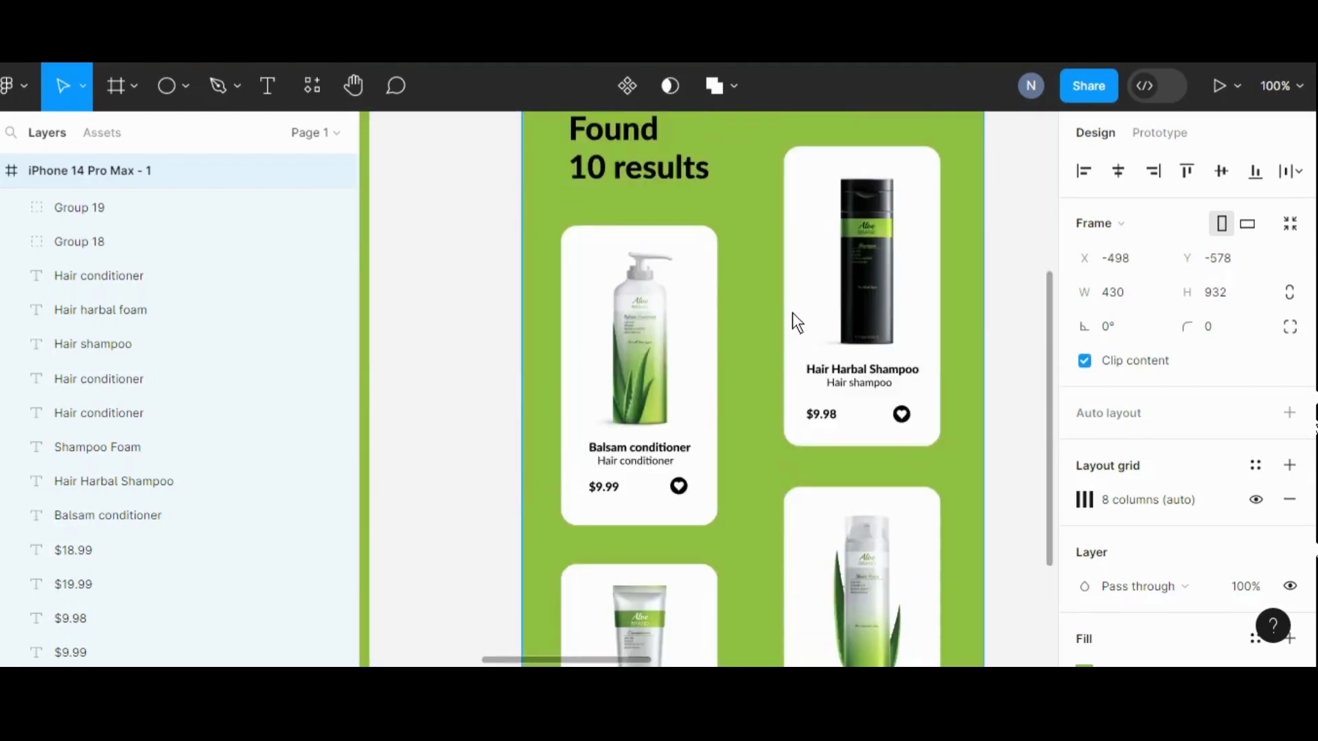
pyautogui.scroll(-5, 792, 318)
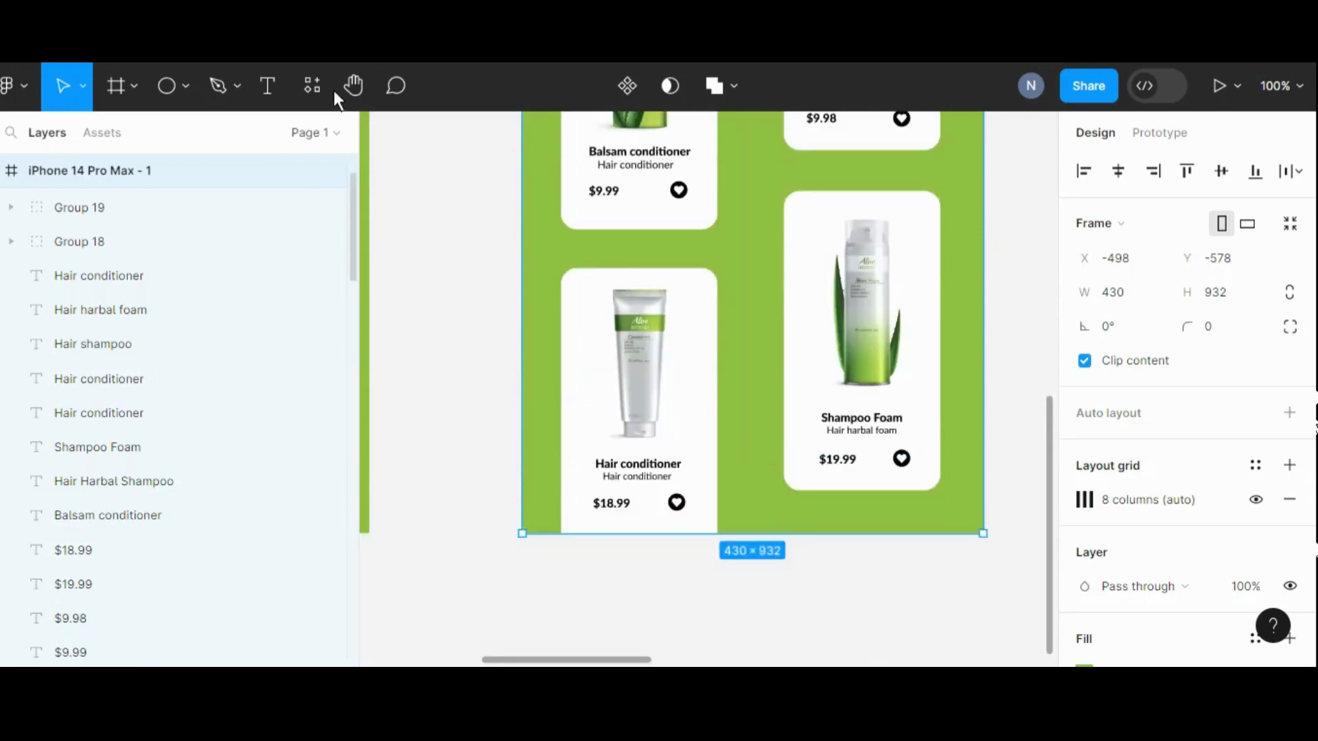
pyautogui.click(350, 86)
pyautogui.scroll(7, 644, 450)
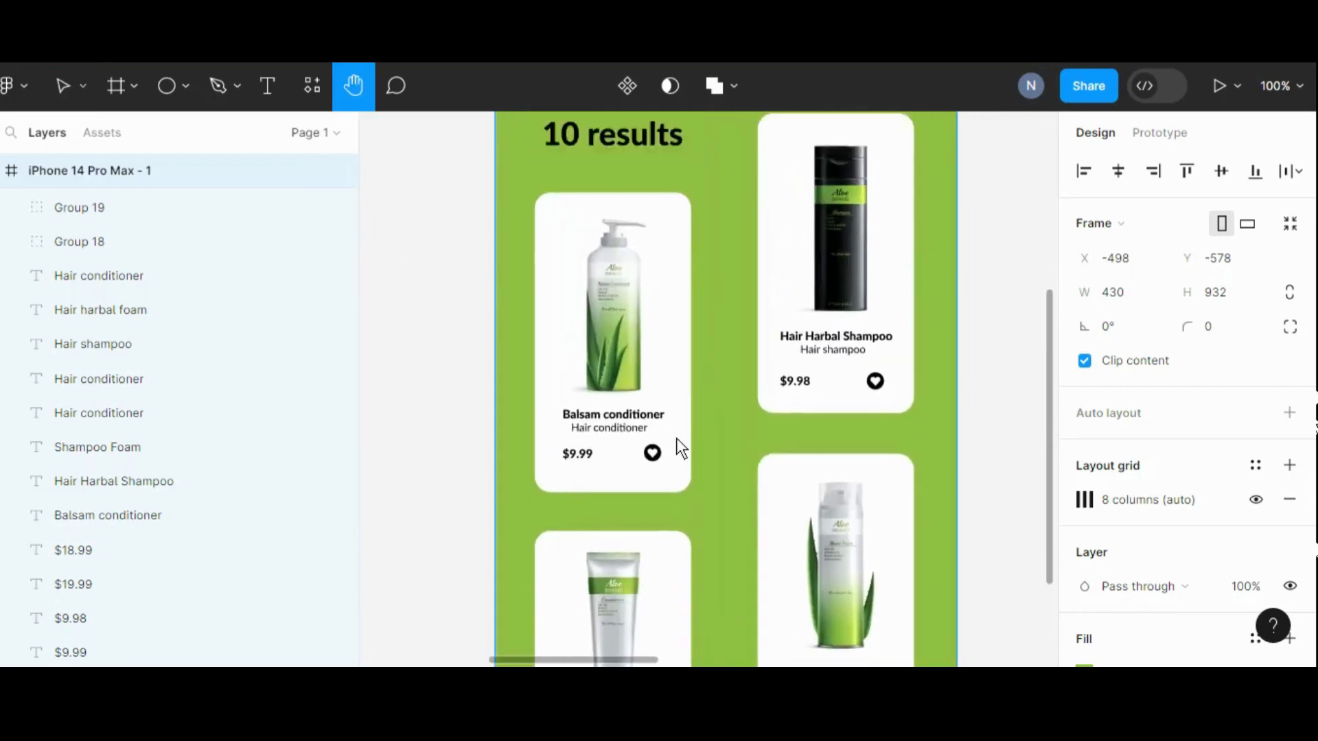
pyautogui.moveTo(719, 369); pyautogui.dragTo(728, 438)
pyautogui.hotkey('shift', '2')
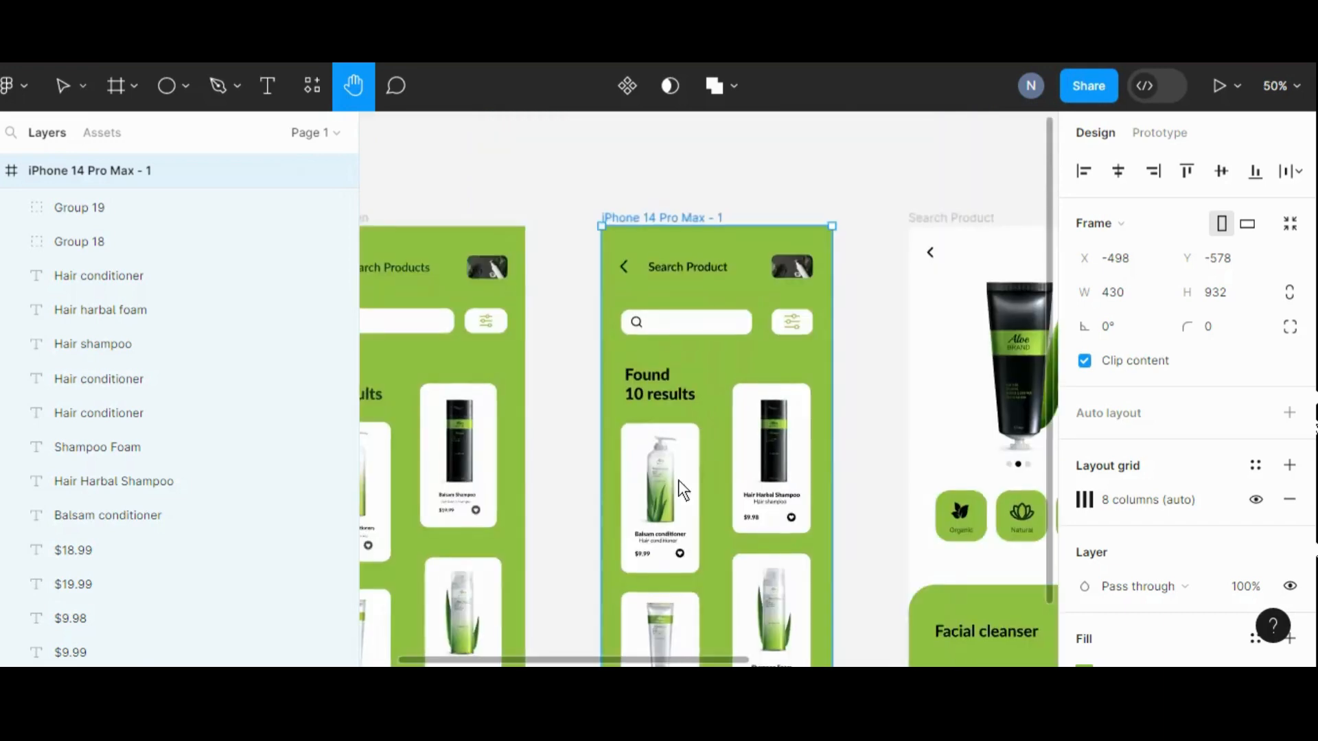
pyautogui.moveTo(697, 385); pyautogui.dragTo(772, 385)
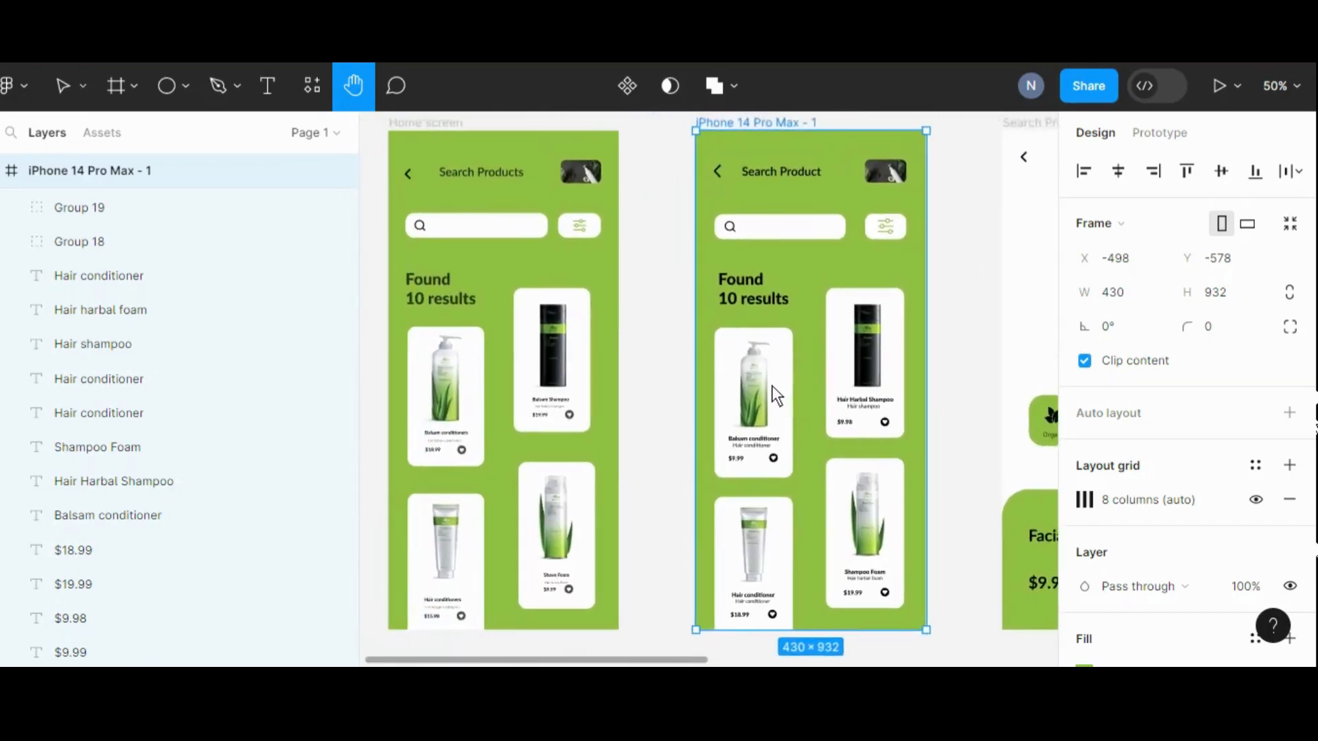
pyautogui.click(63, 85)
pyautogui.click(969, 365)
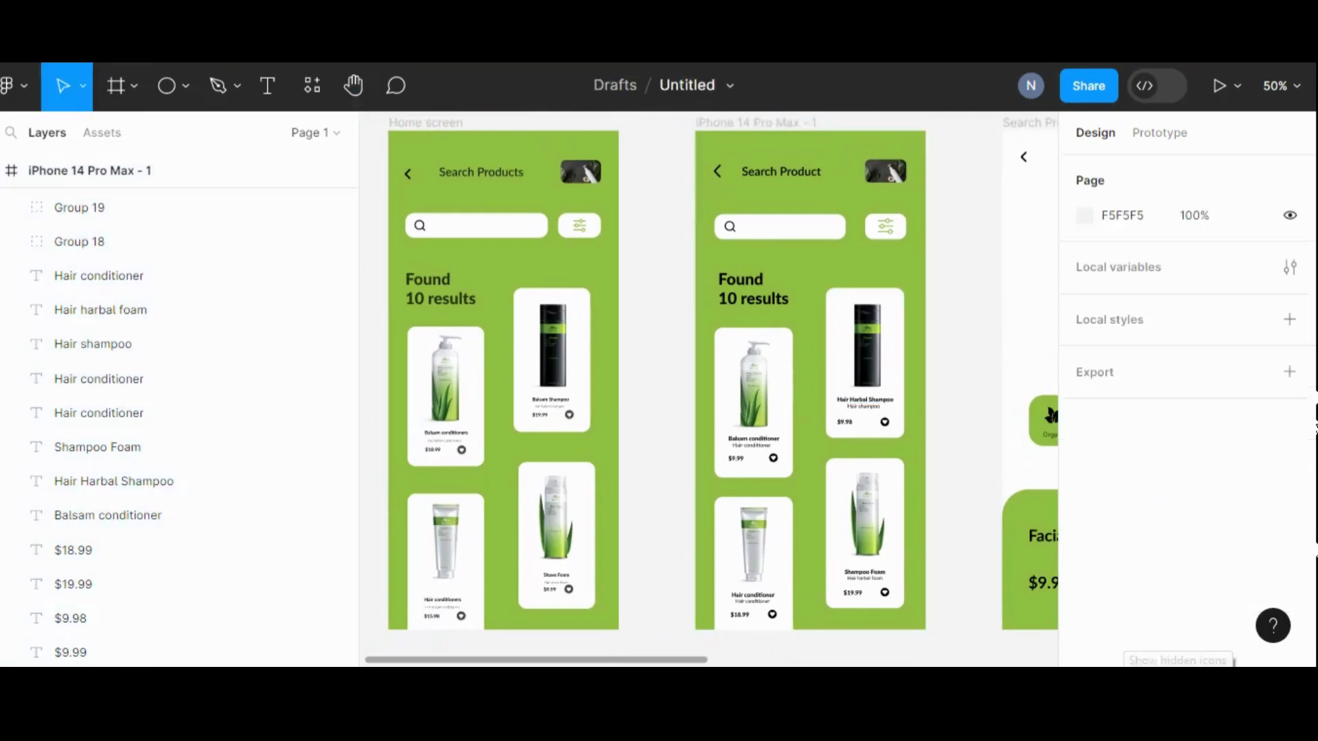
pyautogui.click(1123, 685)
pyautogui.click(1155, 556)
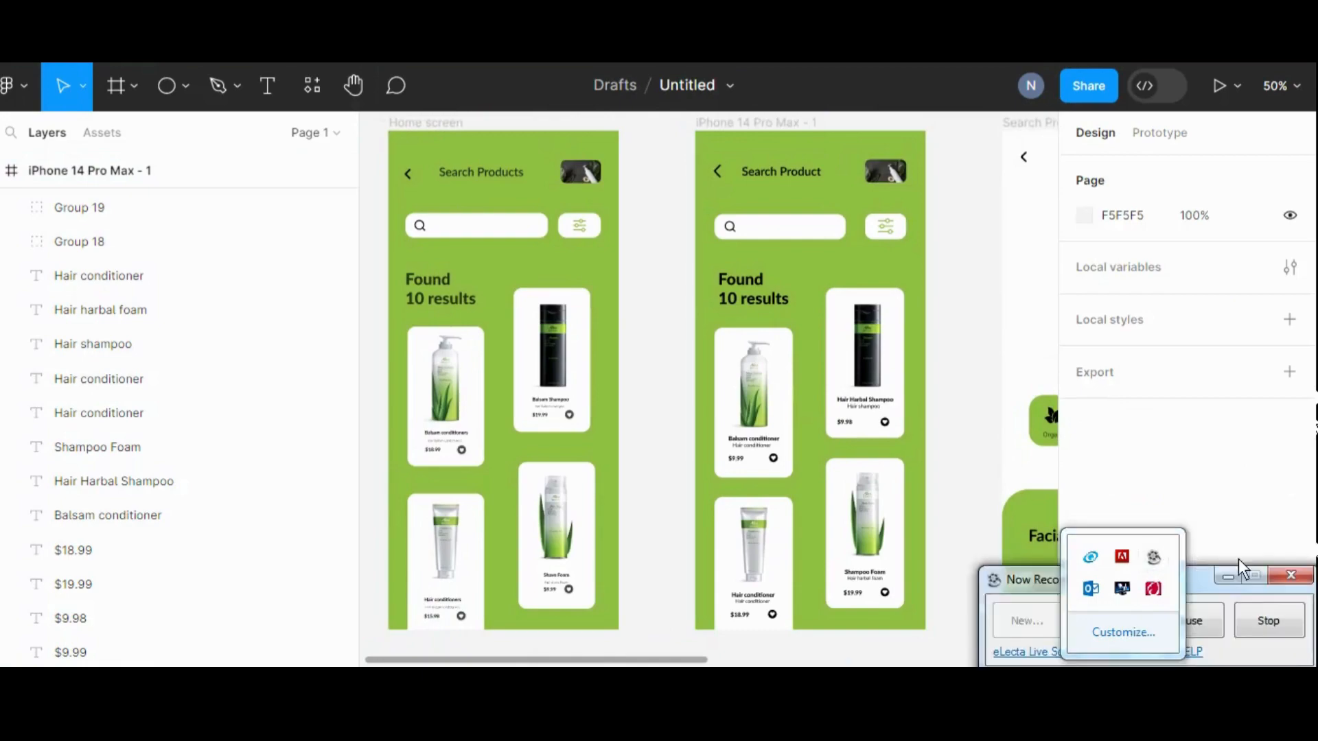